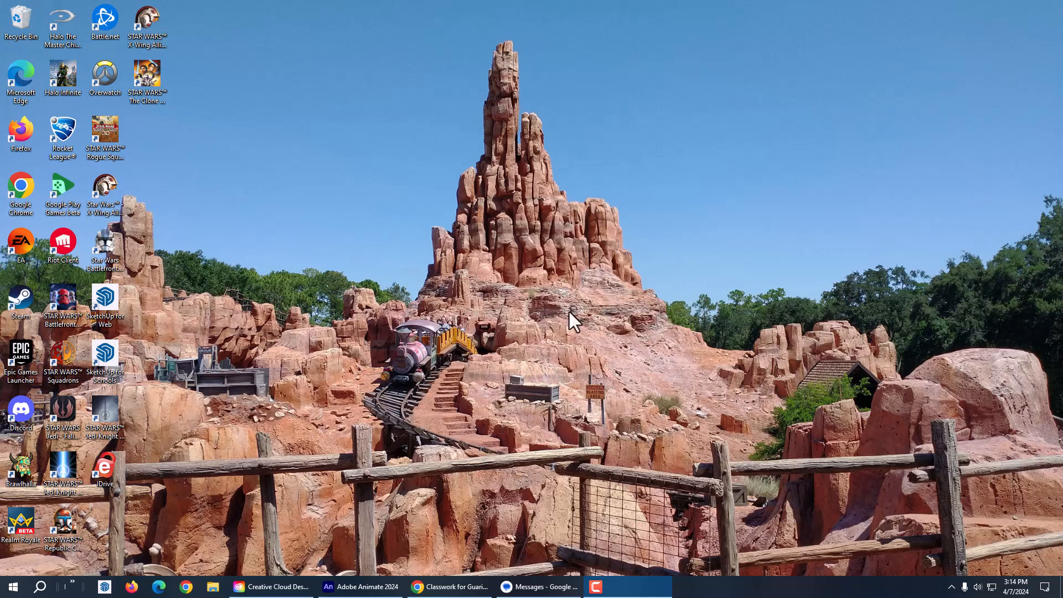
# Switch to Adobe Animate and create a new HD 1280 x 720 HTML5 Canvas document at 30 fps.
pyautogui.moveTo(455, 586)
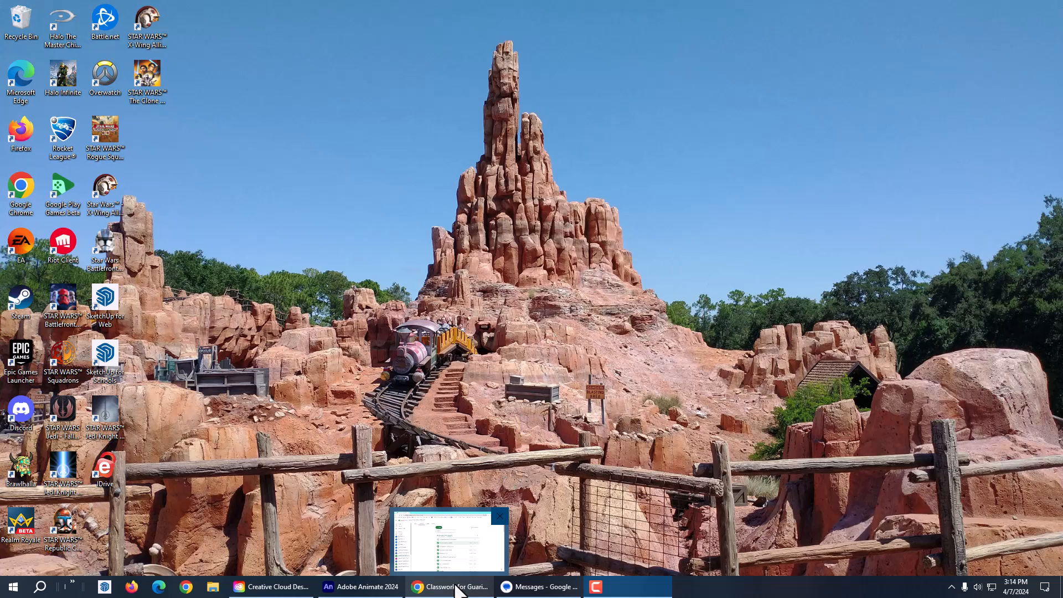
pyautogui.click(388, 587)
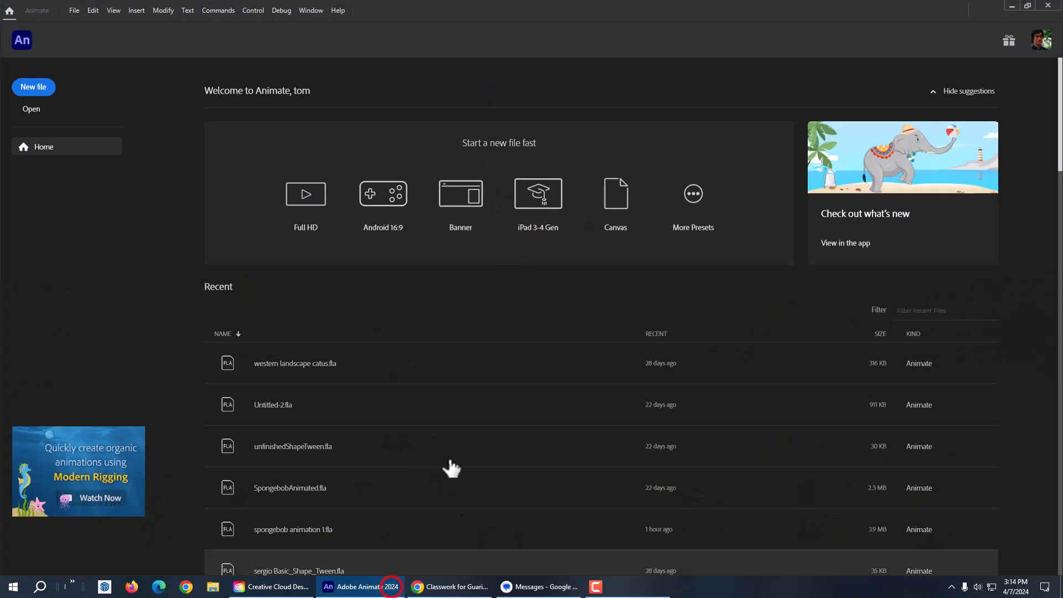
pyautogui.click(73, 11)
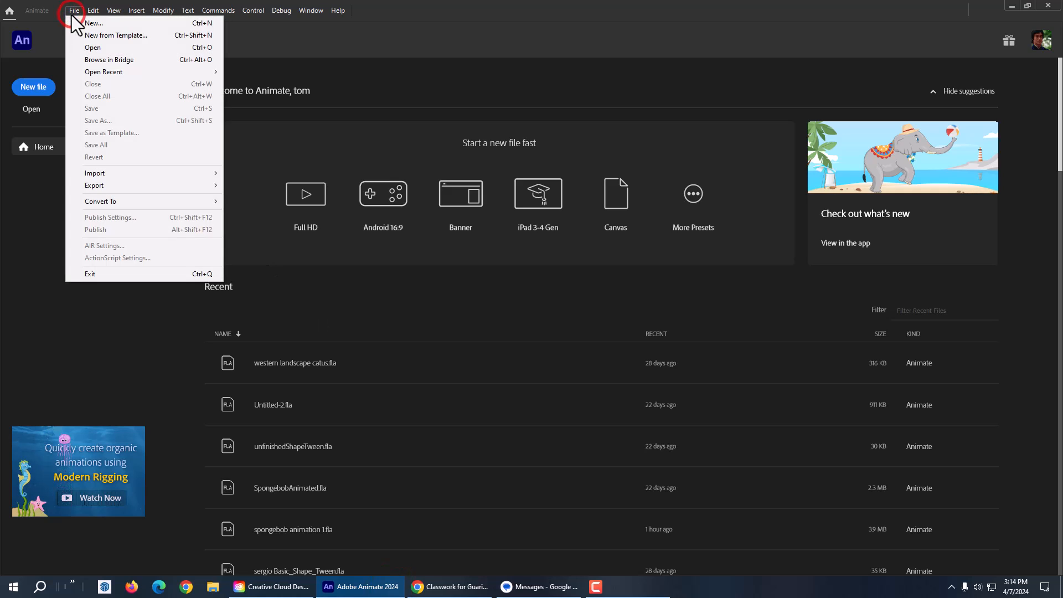
pyautogui.click(83, 24)
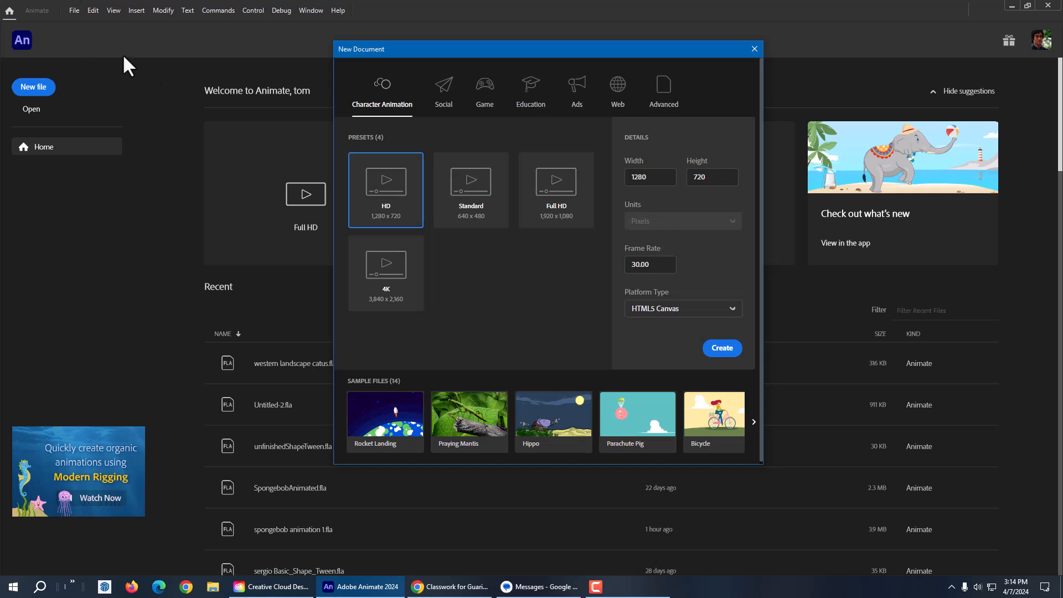
pyautogui.click(417, 199)
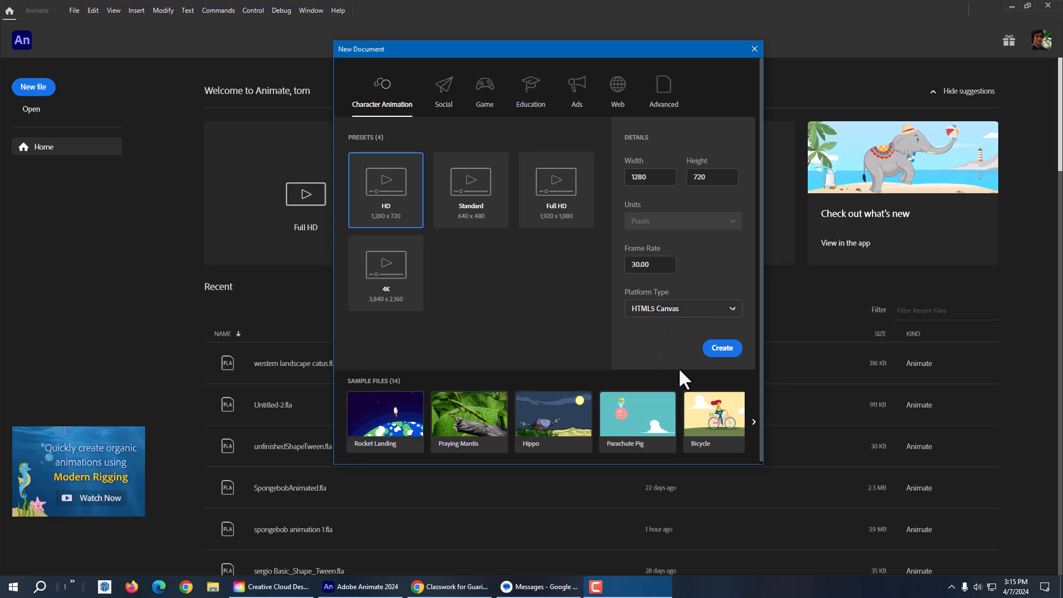
pyautogui.click(715, 358)
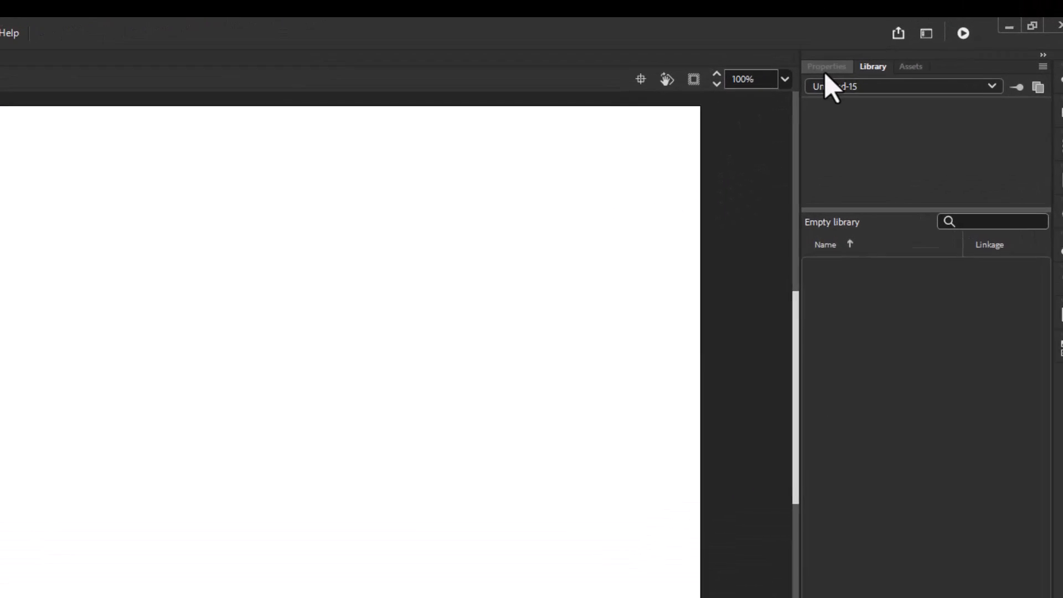
# Set the new document's stage color to none in its document settings.
pyautogui.click(888, 33)
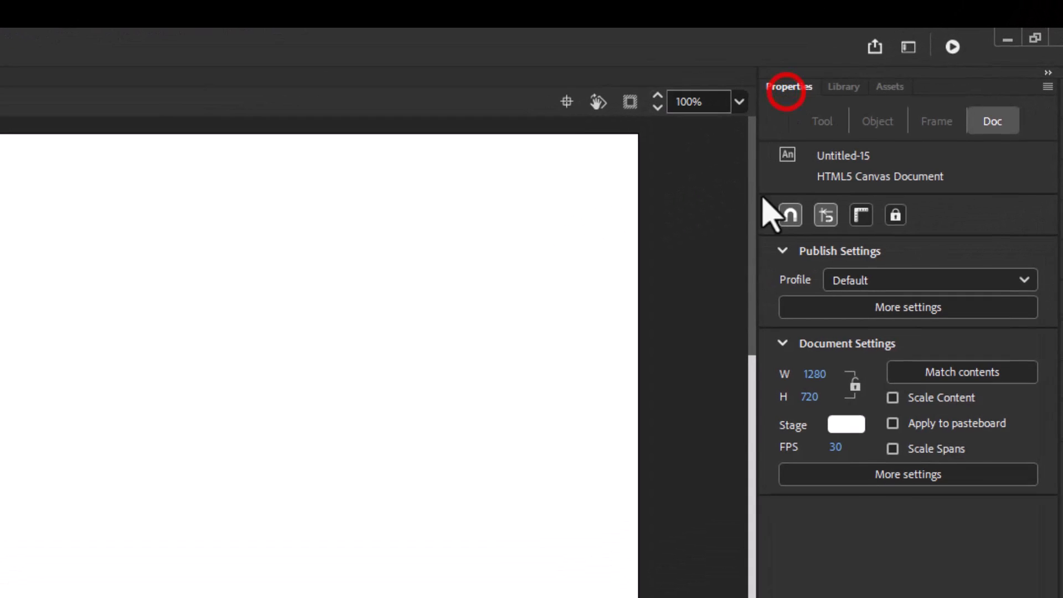
pyautogui.click(841, 426)
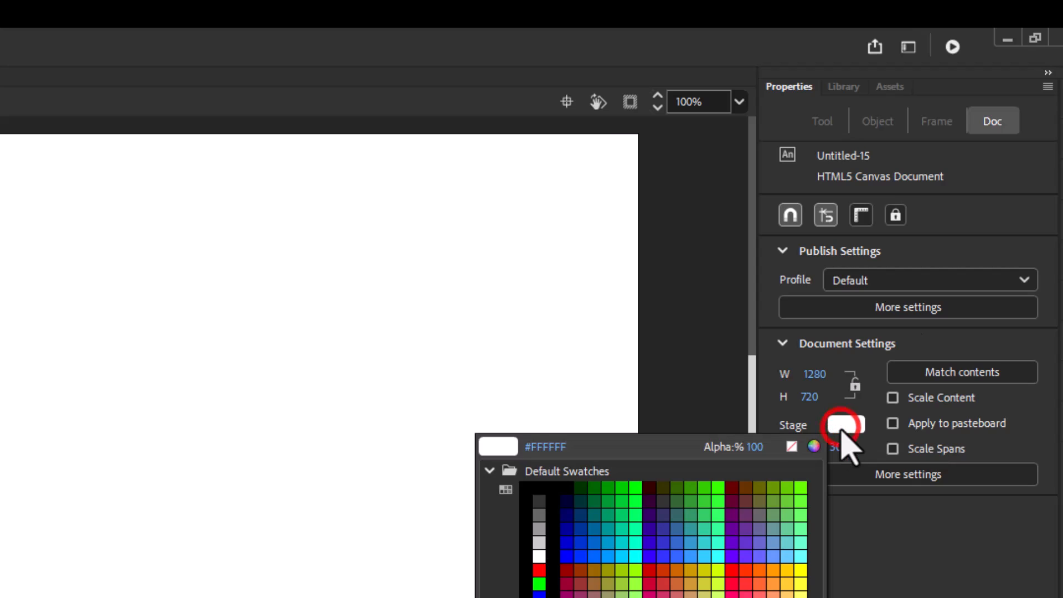
pyautogui.click(789, 446)
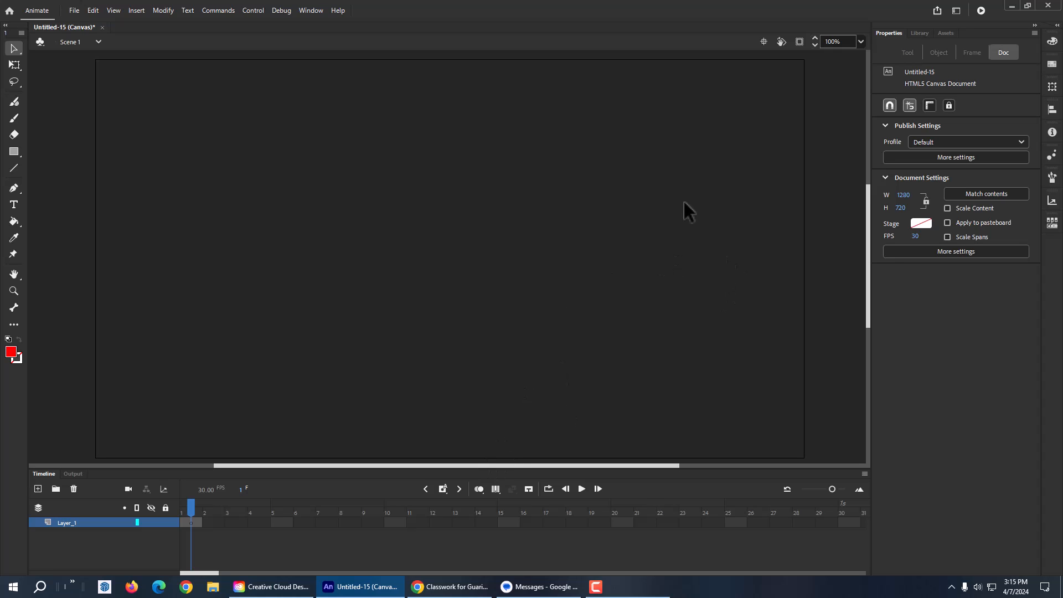
# Browse the default static character assets.
pyautogui.click(943, 33)
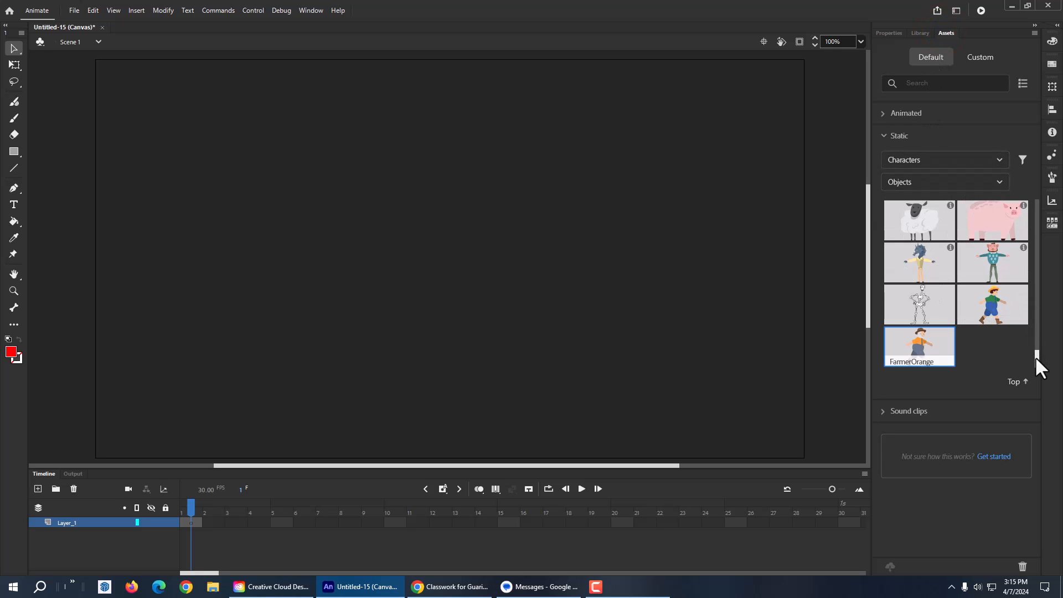
pyautogui.moveTo(1034, 358); pyautogui.dragTo(1035, 308)
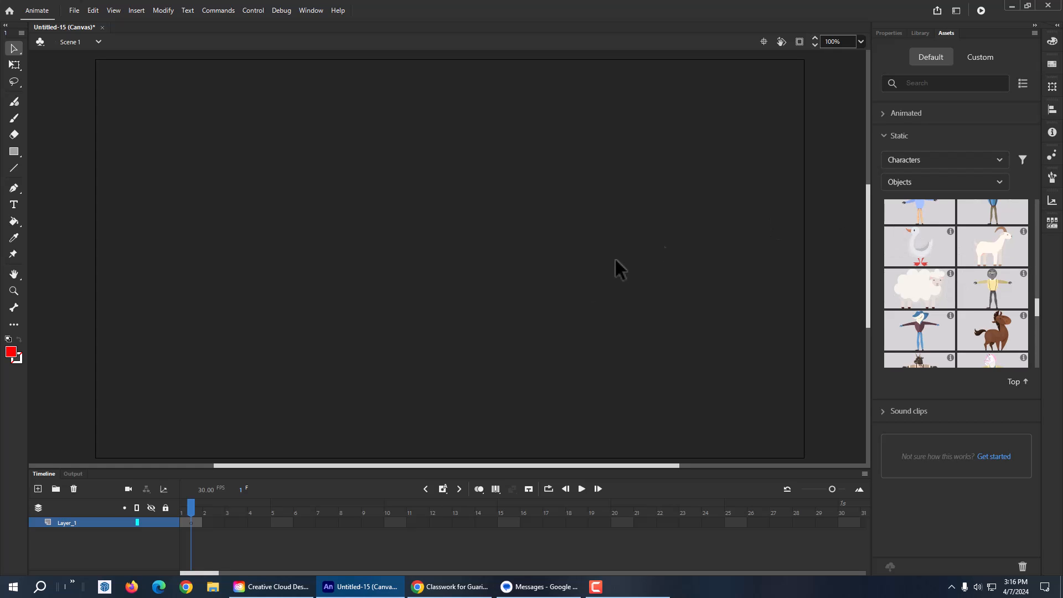
# Switch to the Google Classroom page in Chrome and open the .fla attachment of the "character walk cycle animation" assignment.
pyautogui.click(449, 587)
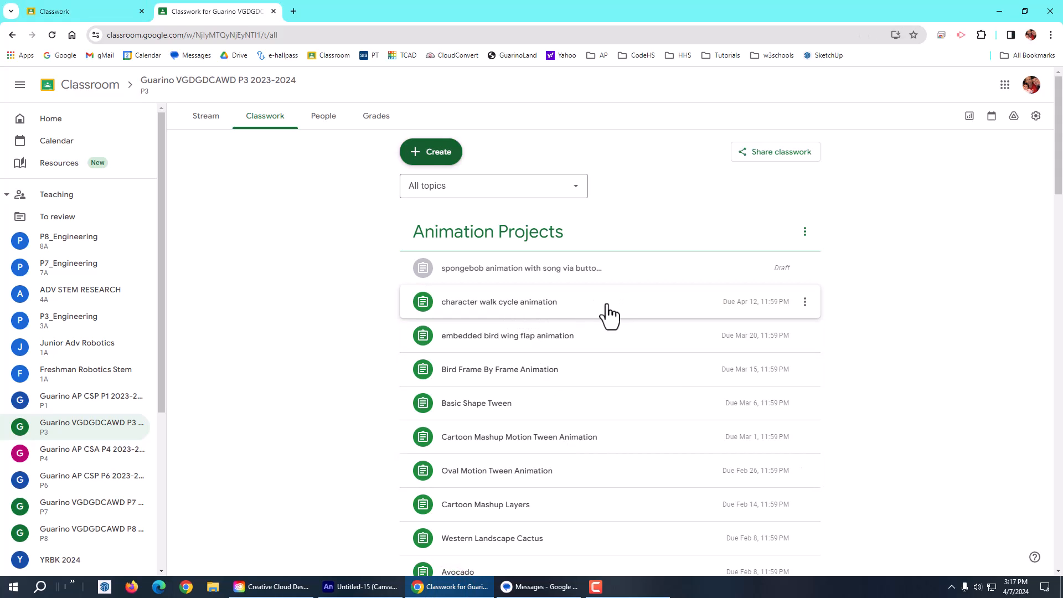
pyautogui.click(526, 301)
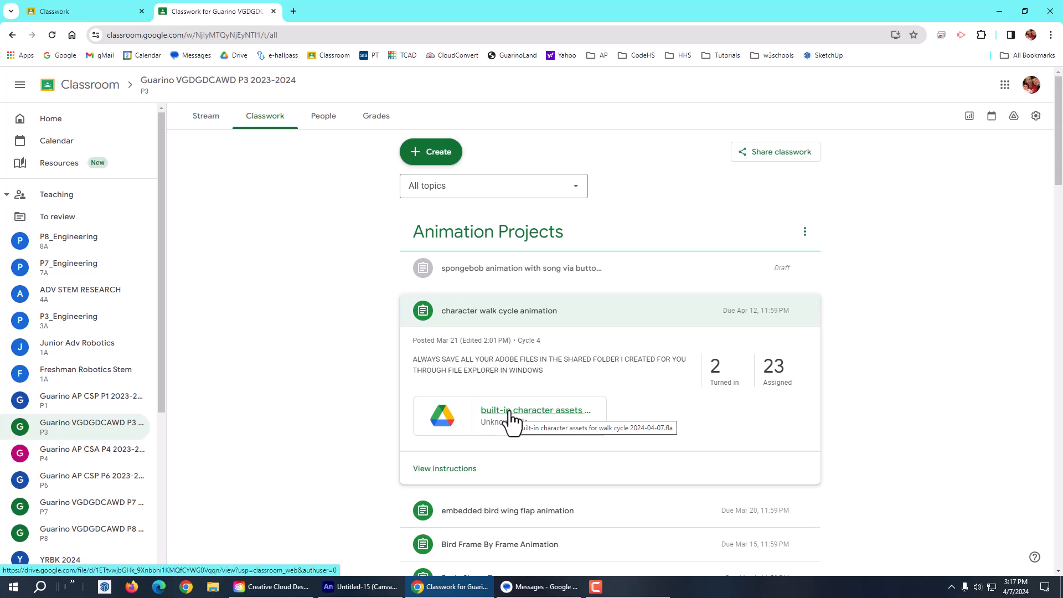
pyautogui.click(570, 410)
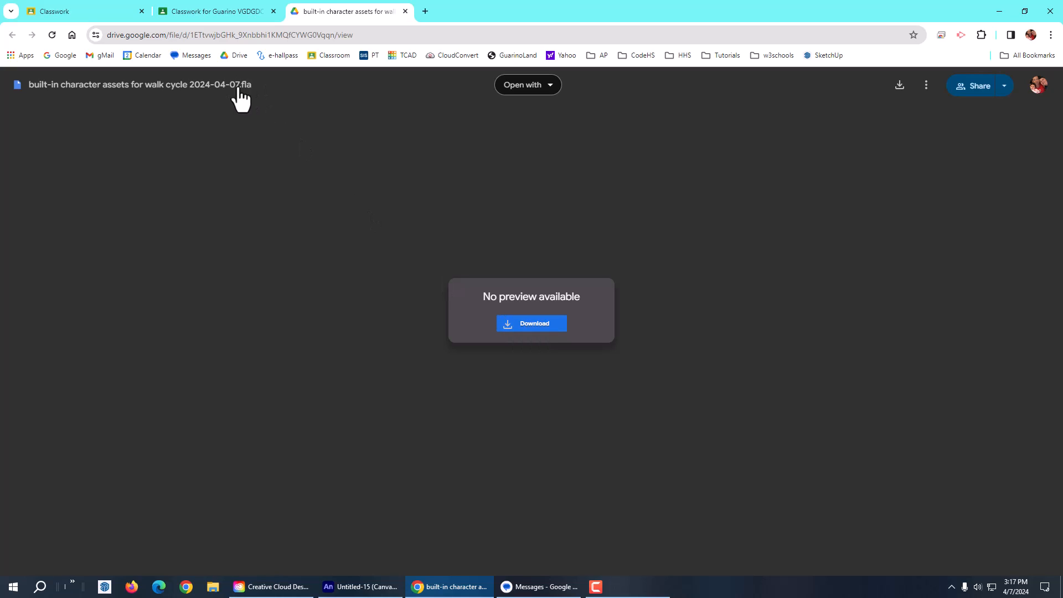
# Download the walk cycle assets file into the CAWDGP folder under My Drive on the student Google Drive (J:).
pyautogui.click(540, 324)
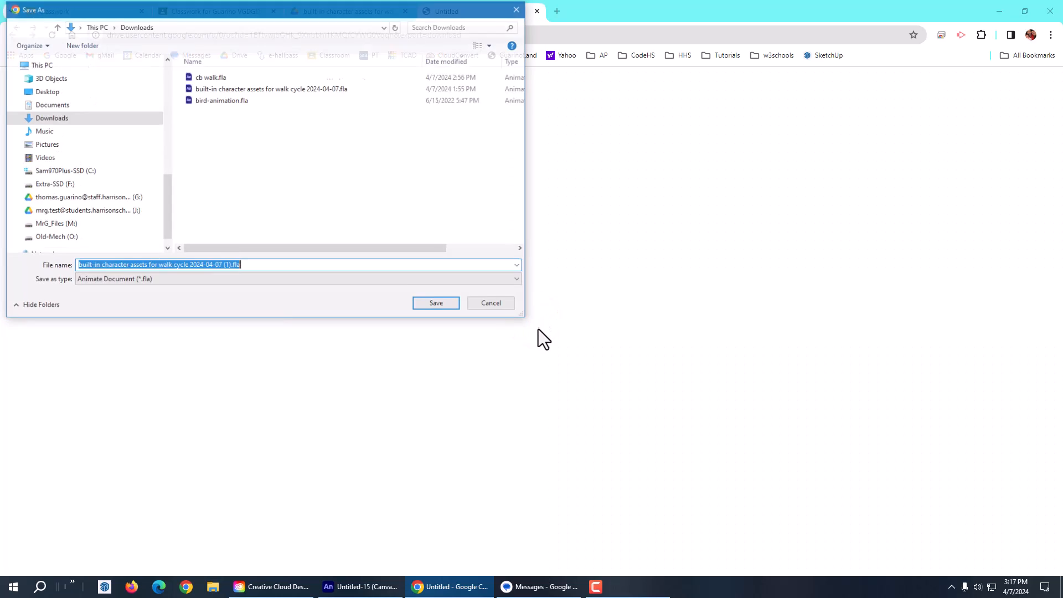
pyautogui.moveTo(168, 213); pyautogui.dragTo(165, 217)
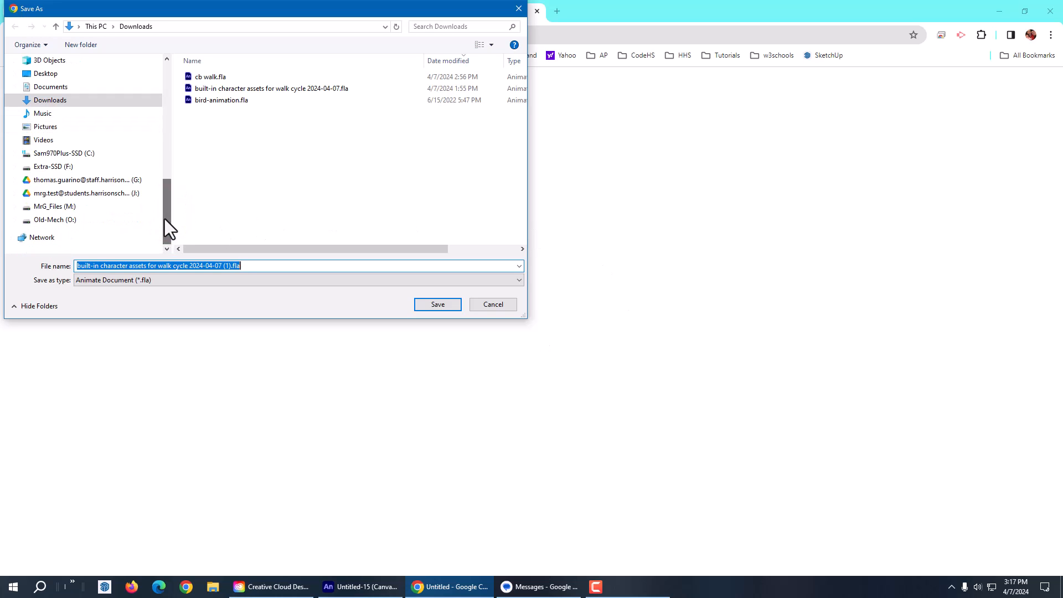
pyautogui.click(88, 193)
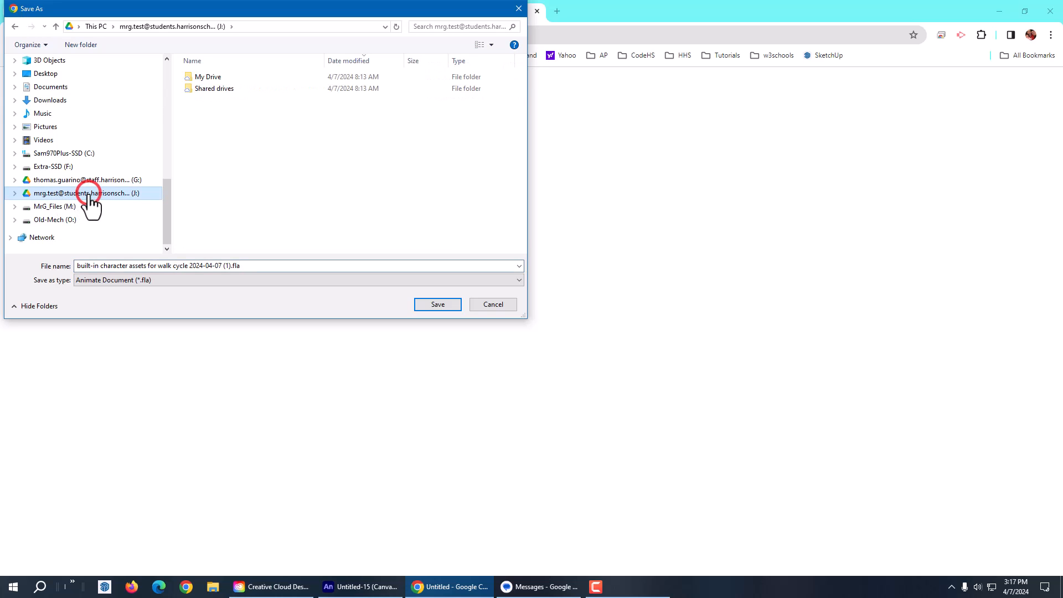
pyautogui.doubleClick(201, 79)
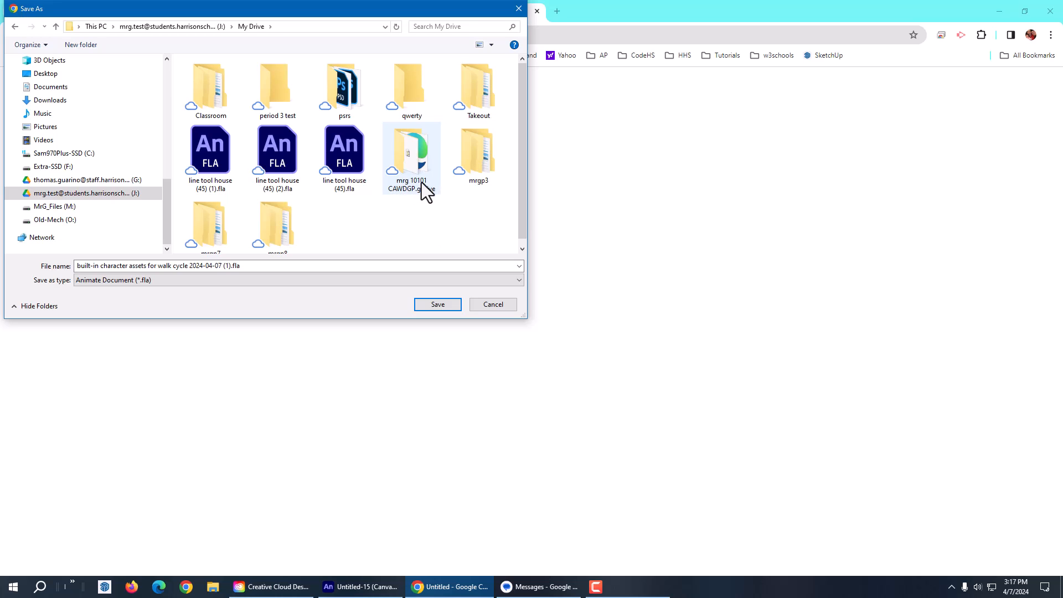
pyautogui.doubleClick(411, 166)
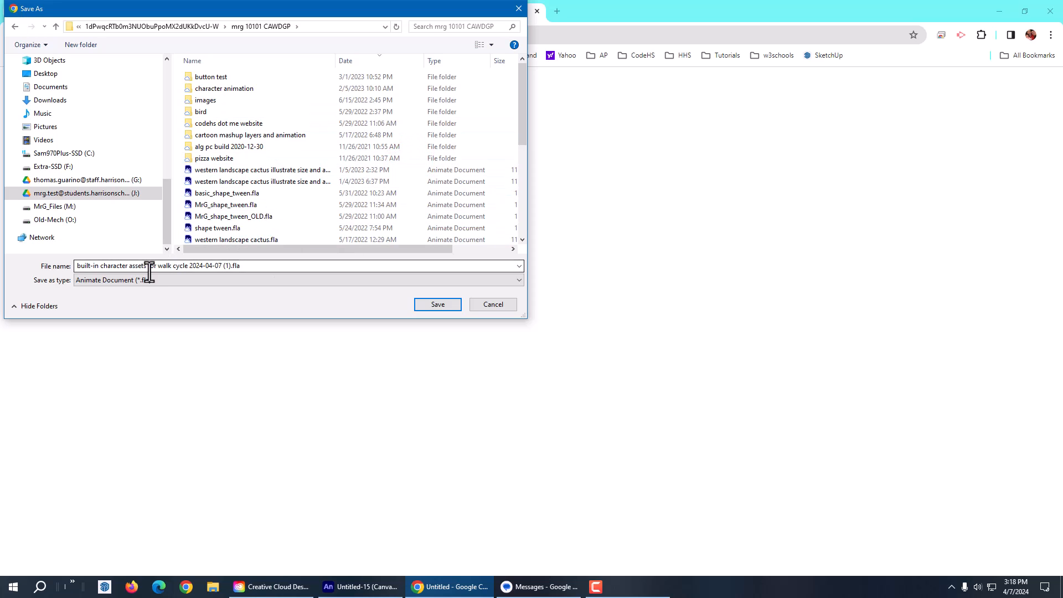
pyautogui.click(428, 305)
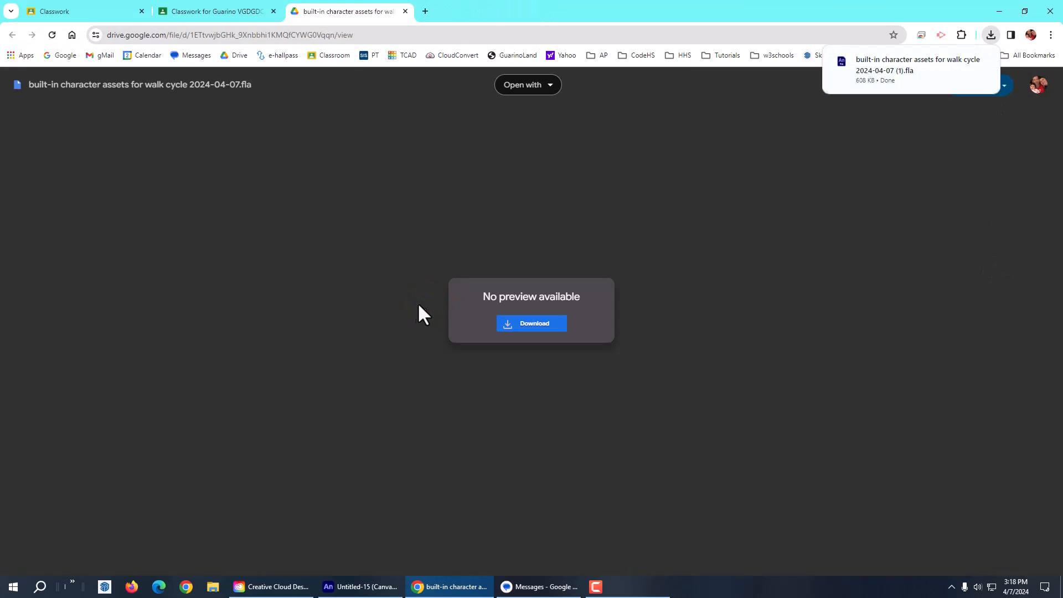
# Switch to Animate and open "built-in character assets for walk cycle 2024-04-07 (1).fla" from the CAWDGP folder on the student Google Drive.
pyautogui.click(363, 586)
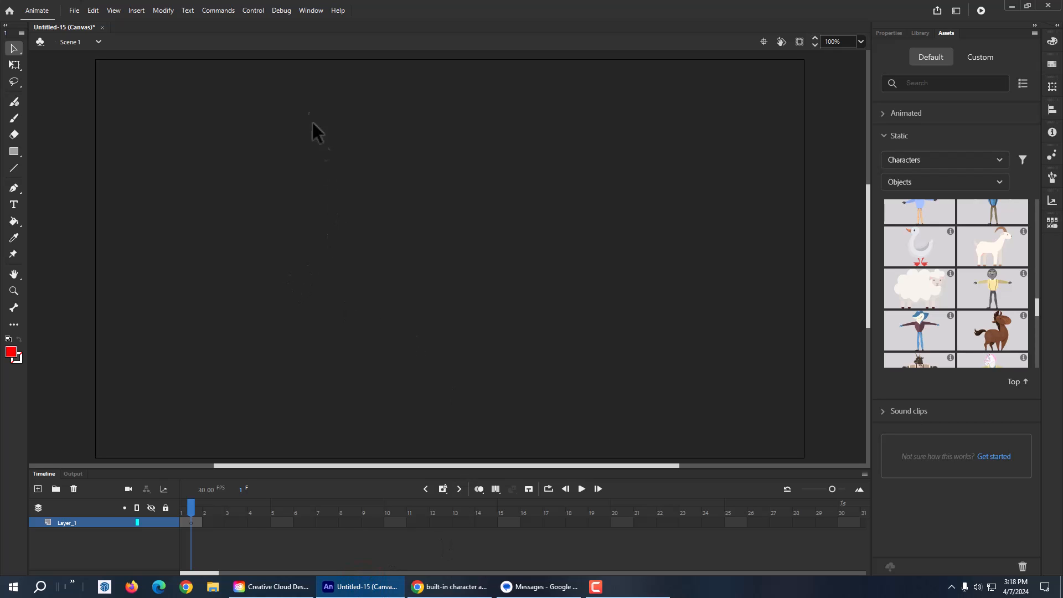
pyautogui.click(75, 10)
pyautogui.click(95, 49)
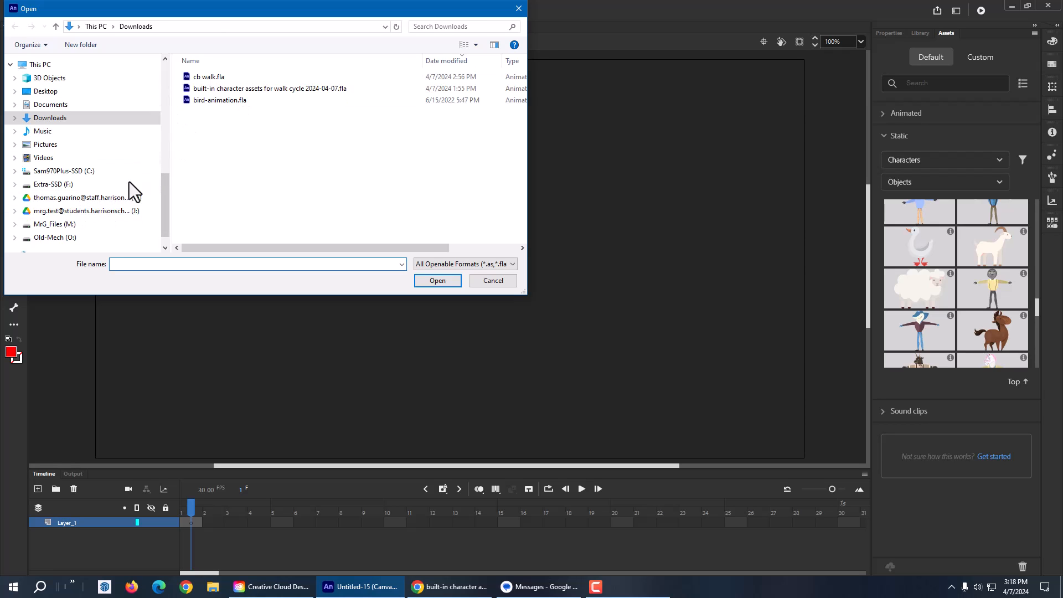
pyautogui.click(86, 210)
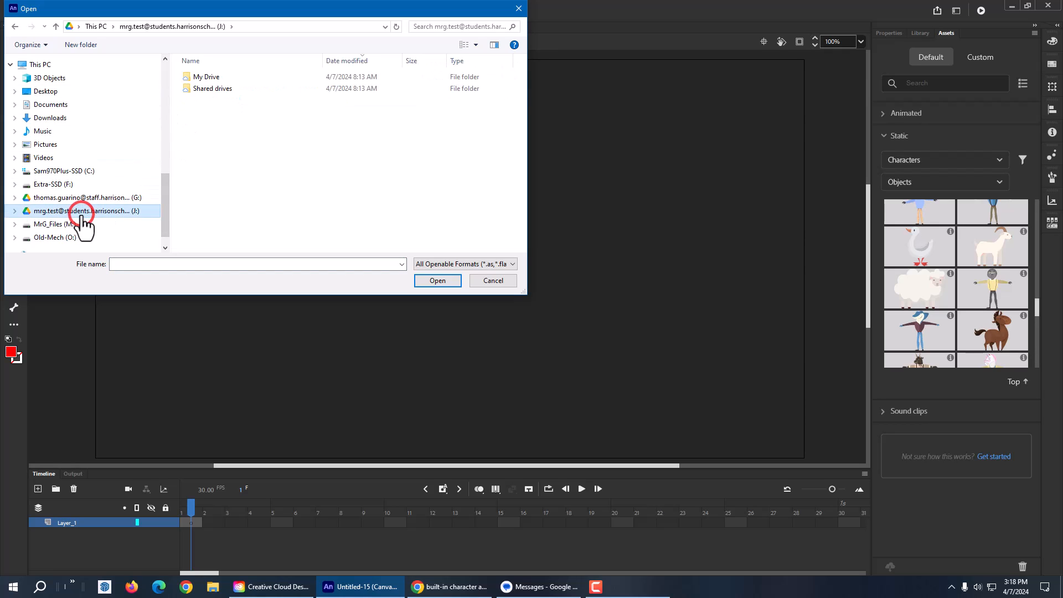
pyautogui.doubleClick(199, 76)
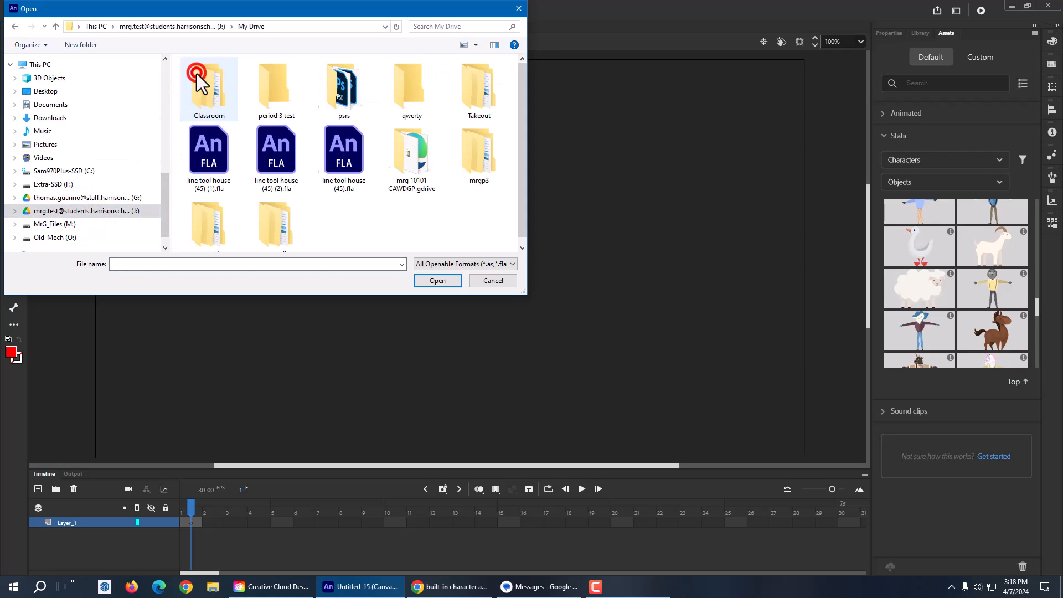
pyautogui.doubleClick(413, 161)
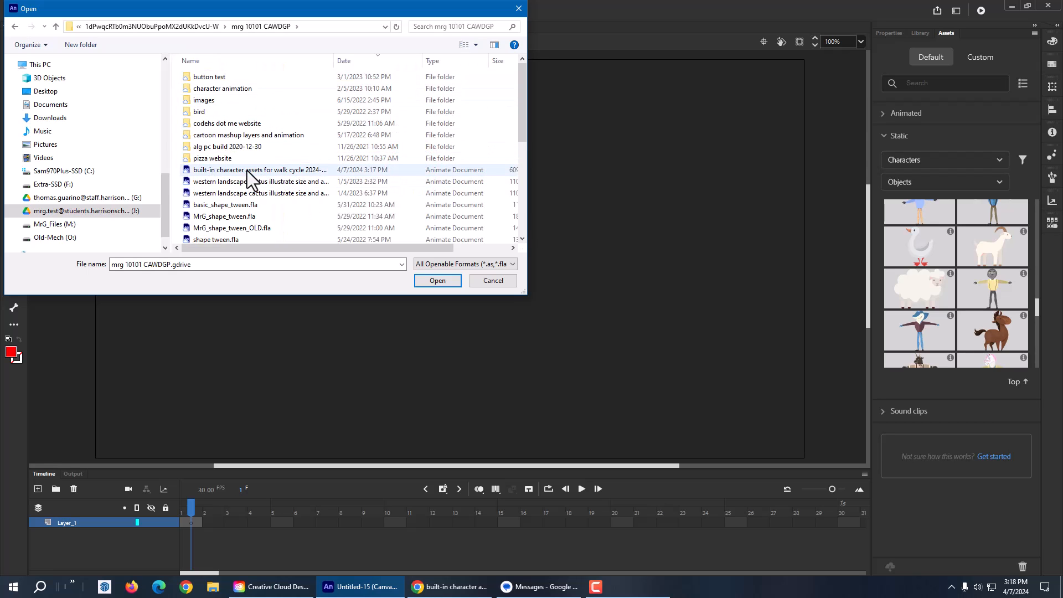
pyautogui.click(283, 171)
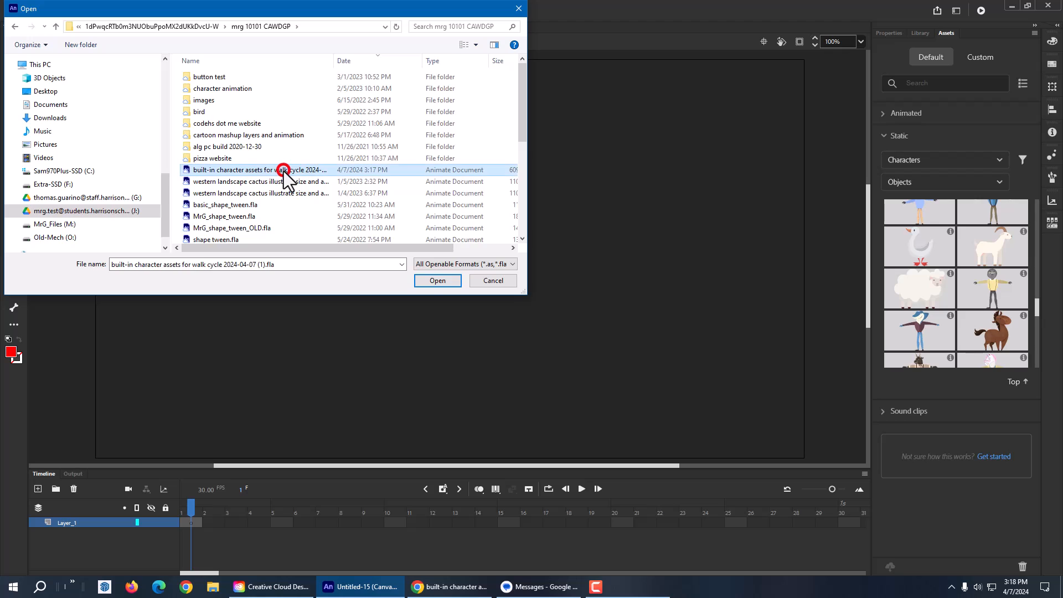
pyautogui.click(432, 281)
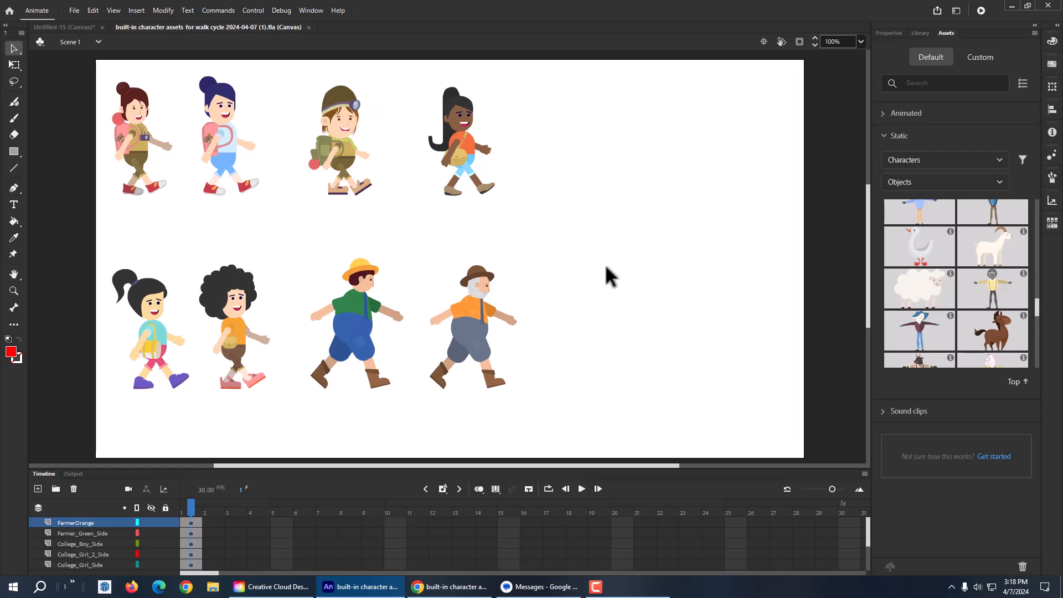
# Enlarge the timeline area to list all the character layers, and review the walking characters among the static assets.
pyautogui.click(622, 463)
pyautogui.moveTo(620, 469); pyautogui.dragTo(609, 406)
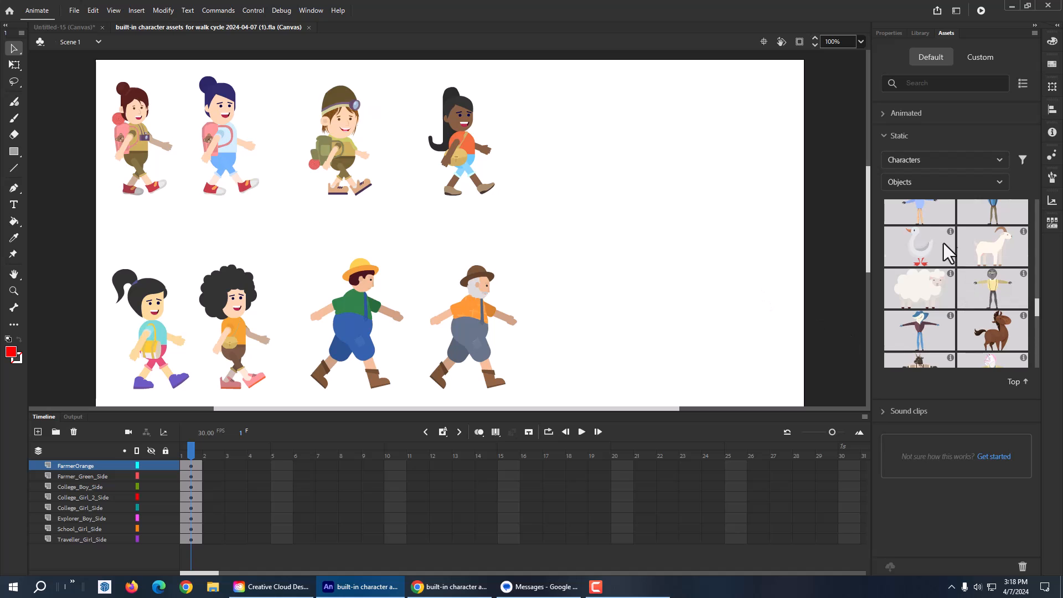
pyautogui.moveTo(1038, 310); pyautogui.dragTo(1040, 244)
pyautogui.moveTo(1034, 258); pyautogui.dragTo(1035, 220)
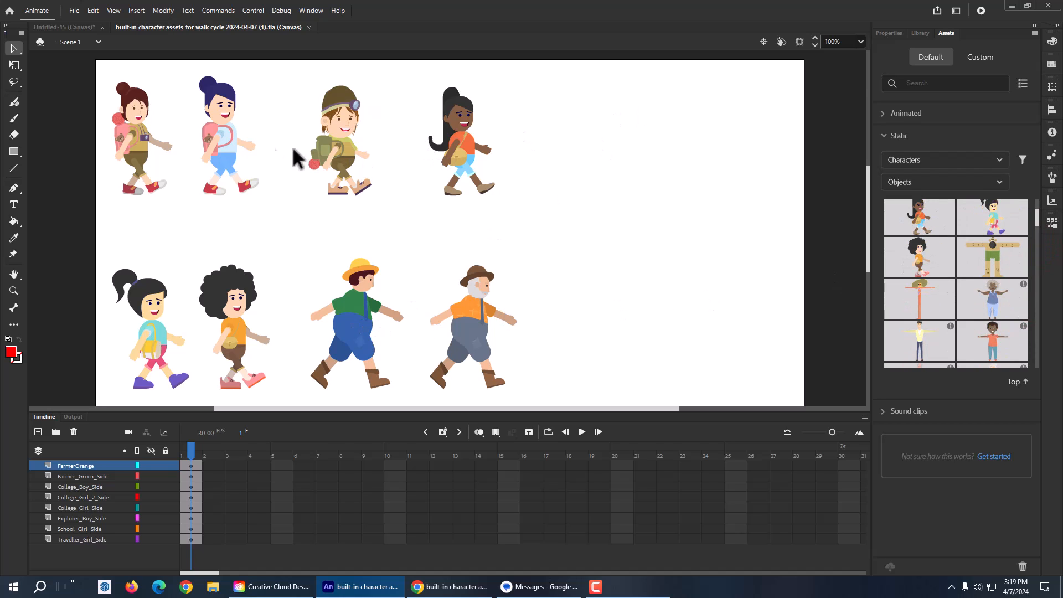
# Examine the College Boy instance's properties and the contents of the FarmerOrange assets folder in the library.
pyautogui.click(235, 294)
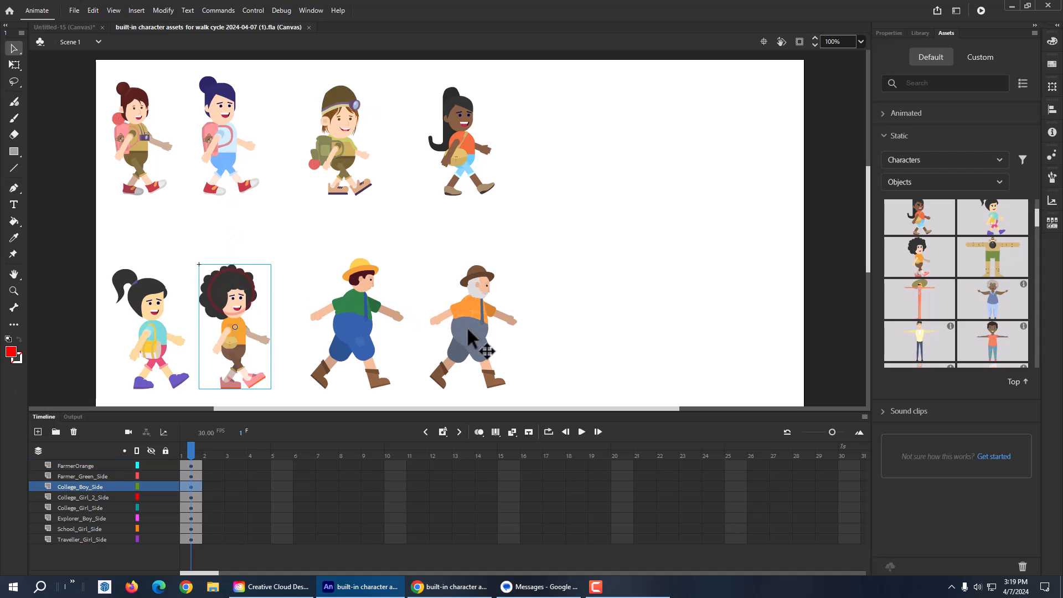
pyautogui.click(893, 31)
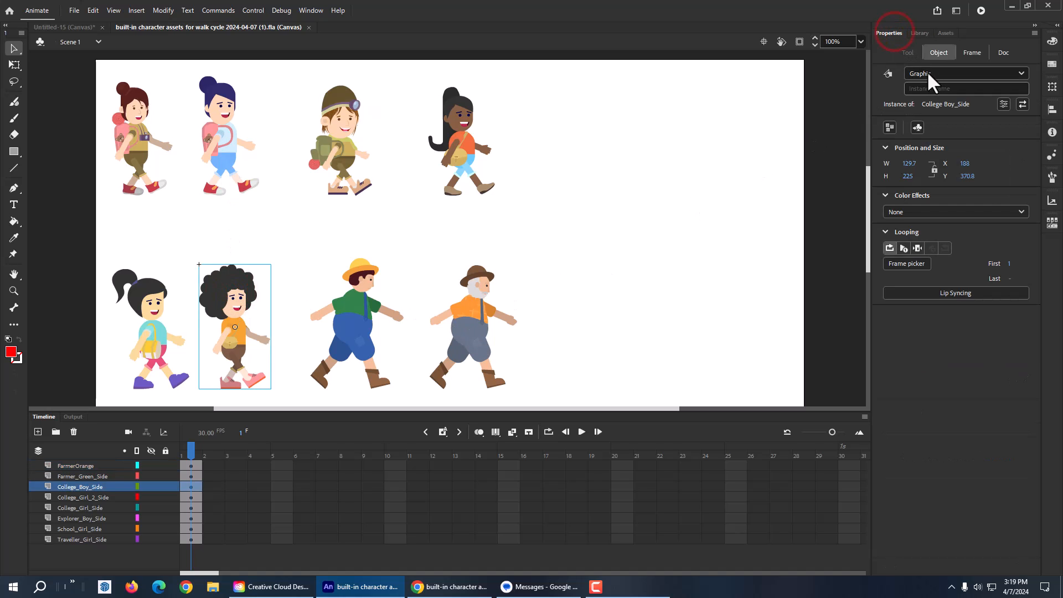
pyautogui.click(919, 32)
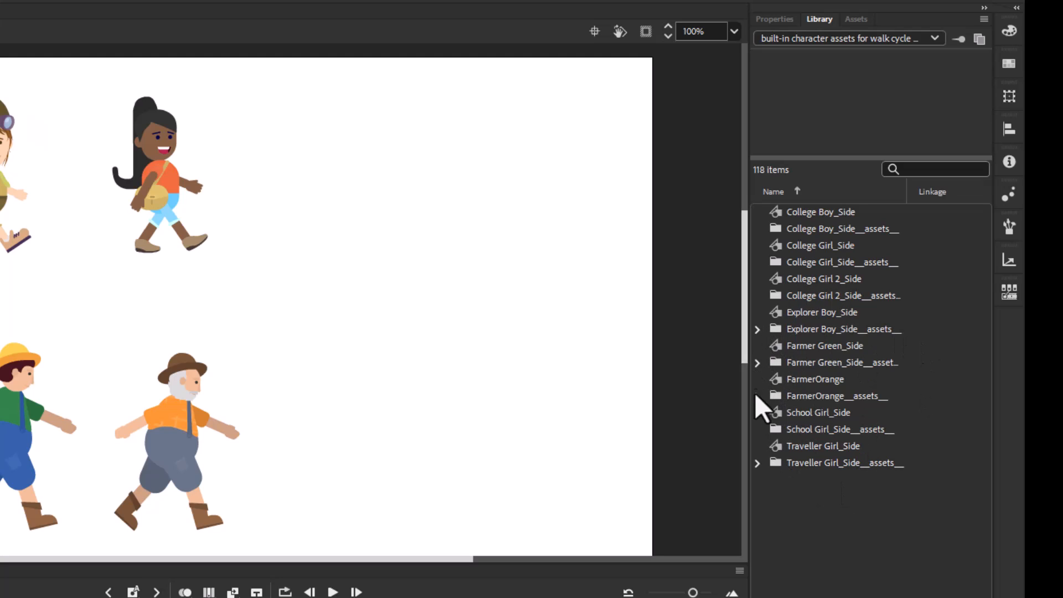
pyautogui.click(757, 396)
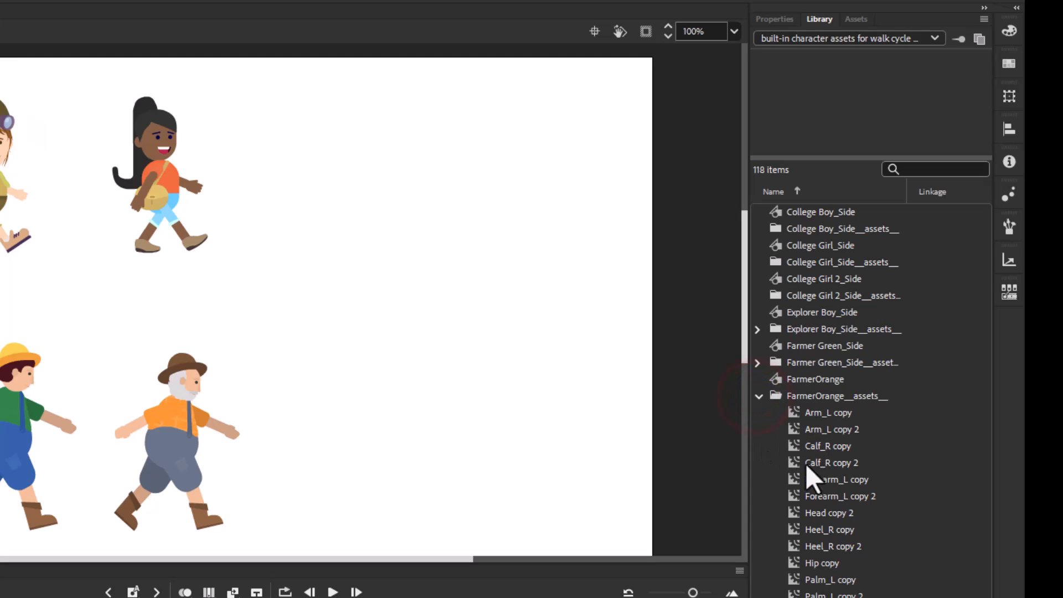
pyautogui.click(758, 396)
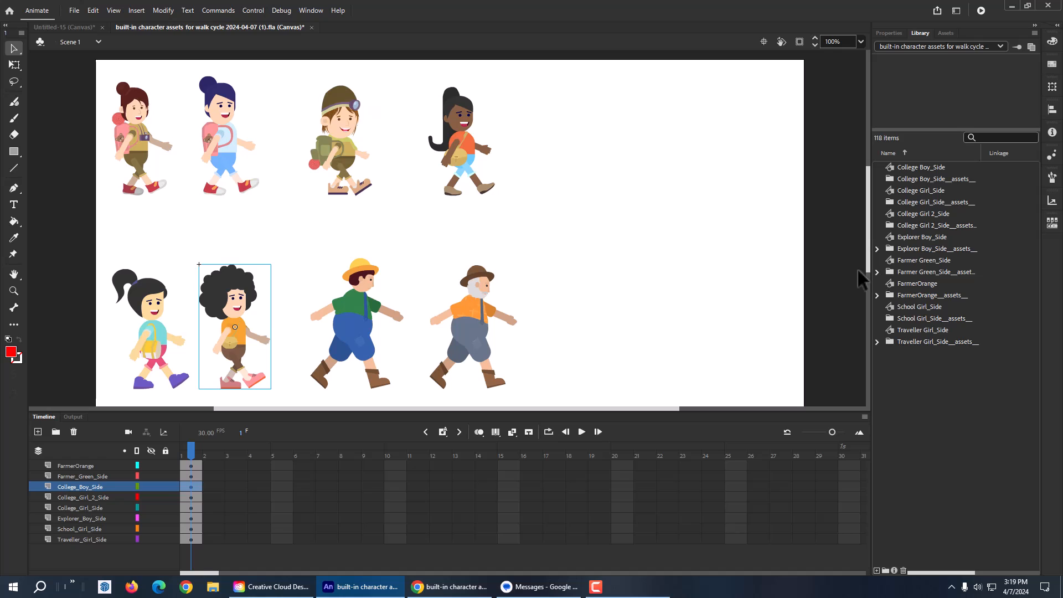
# Pick the College Boy from the walking characters on the stage and copy it.
pyautogui.click(354, 175)
pyautogui.click(354, 167)
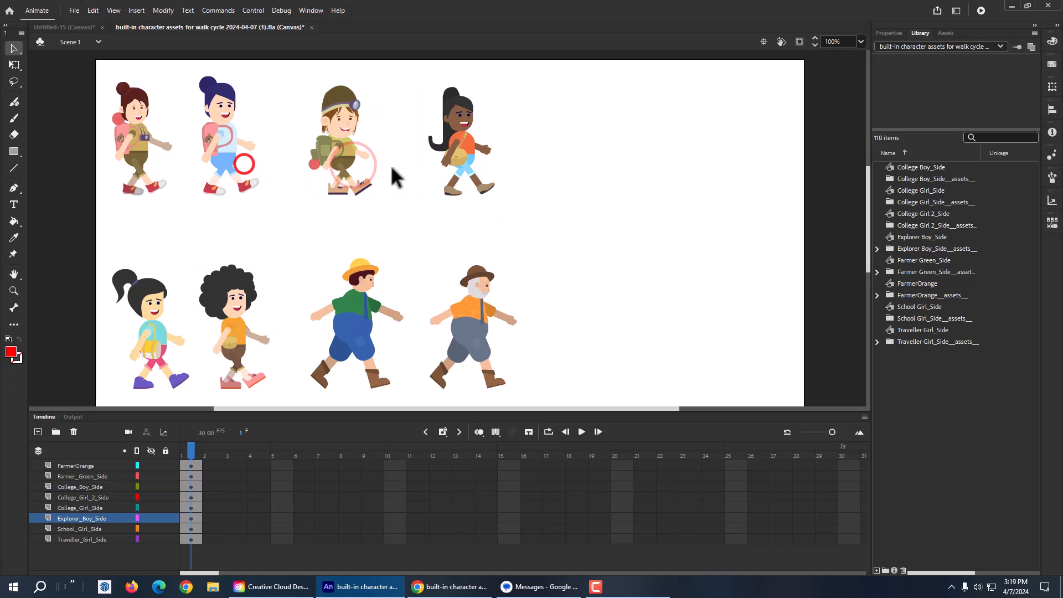
pyautogui.click(470, 157)
pyautogui.click(220, 176)
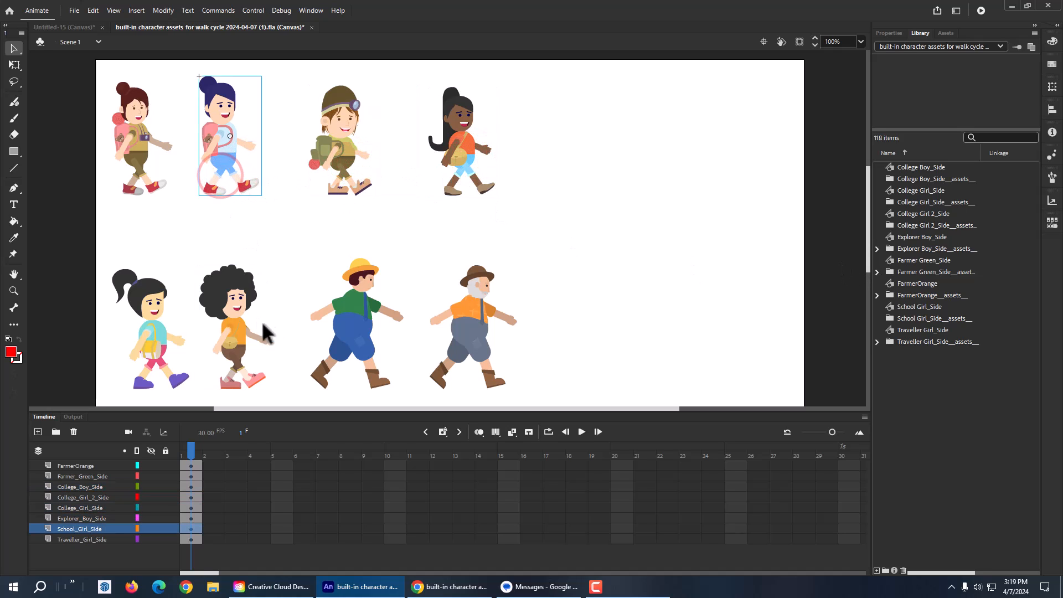
pyautogui.click(235, 315)
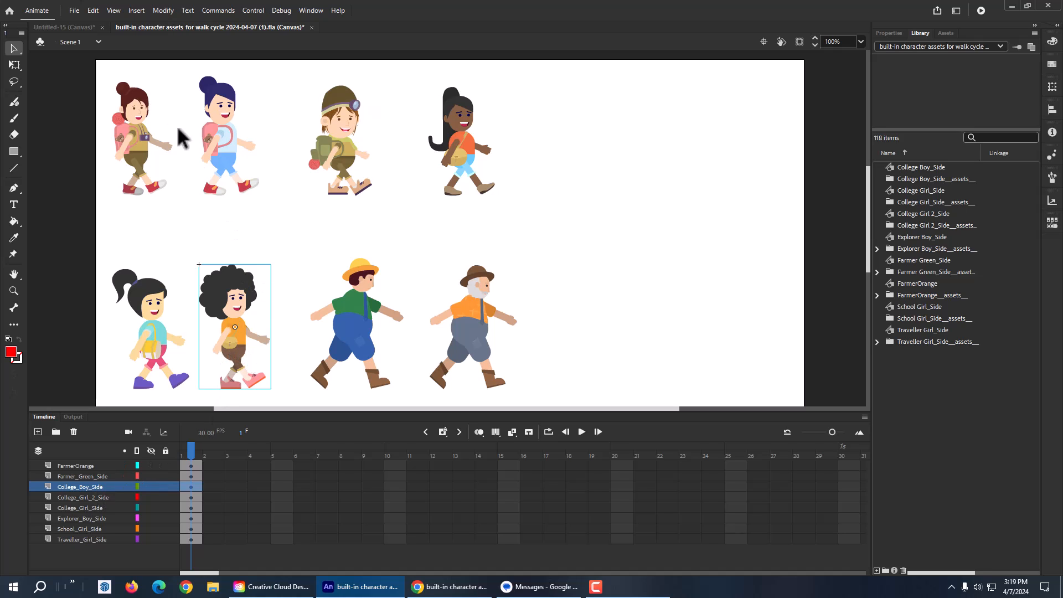
pyautogui.click(91, 10)
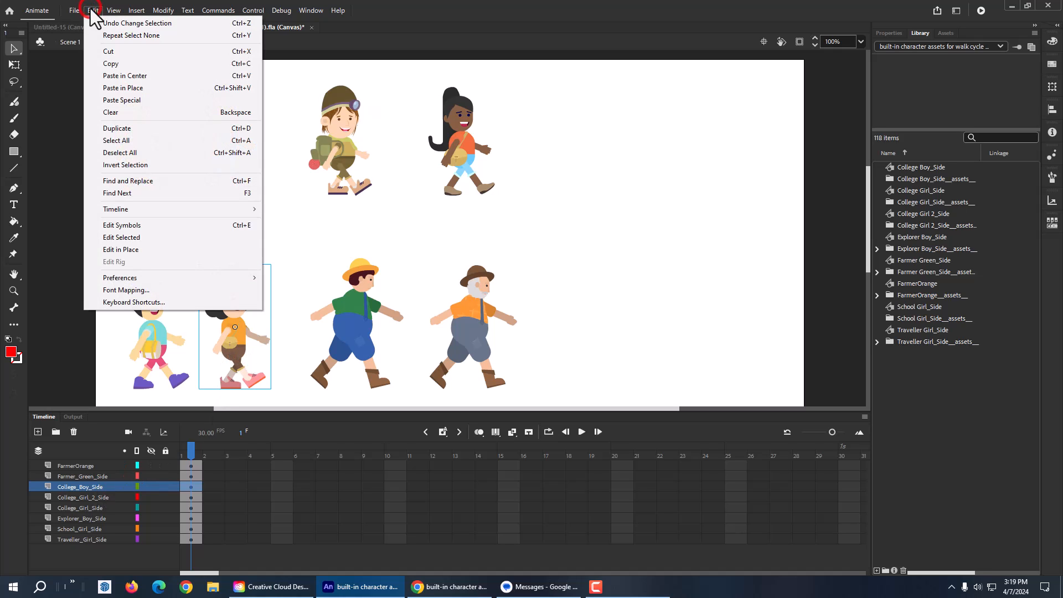
pyautogui.click(114, 64)
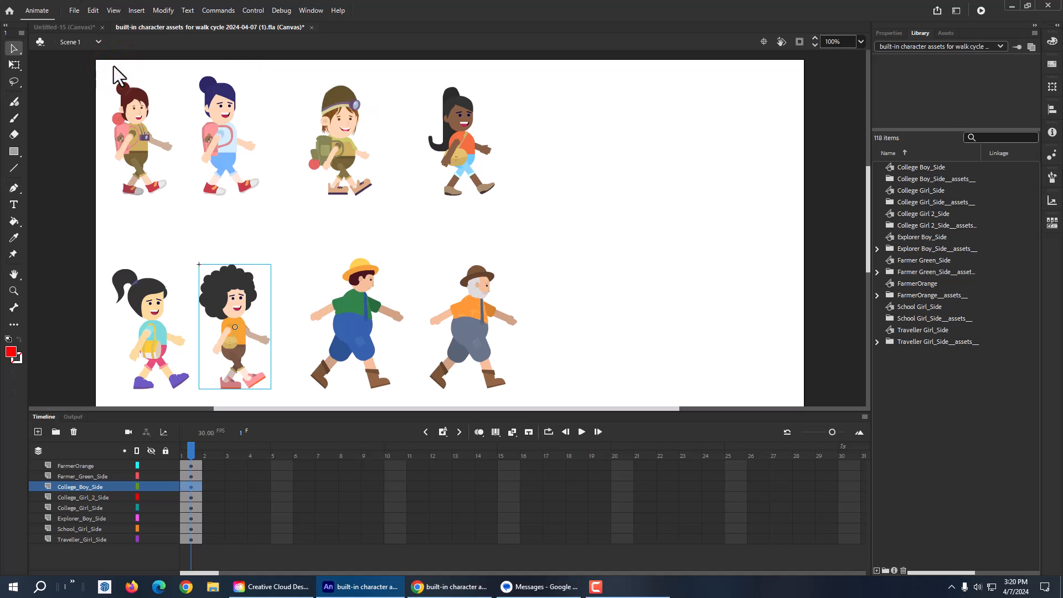
# Paste the copied College Boy in the center of the stage in the Untitled-15 document.
pyautogui.click(48, 28)
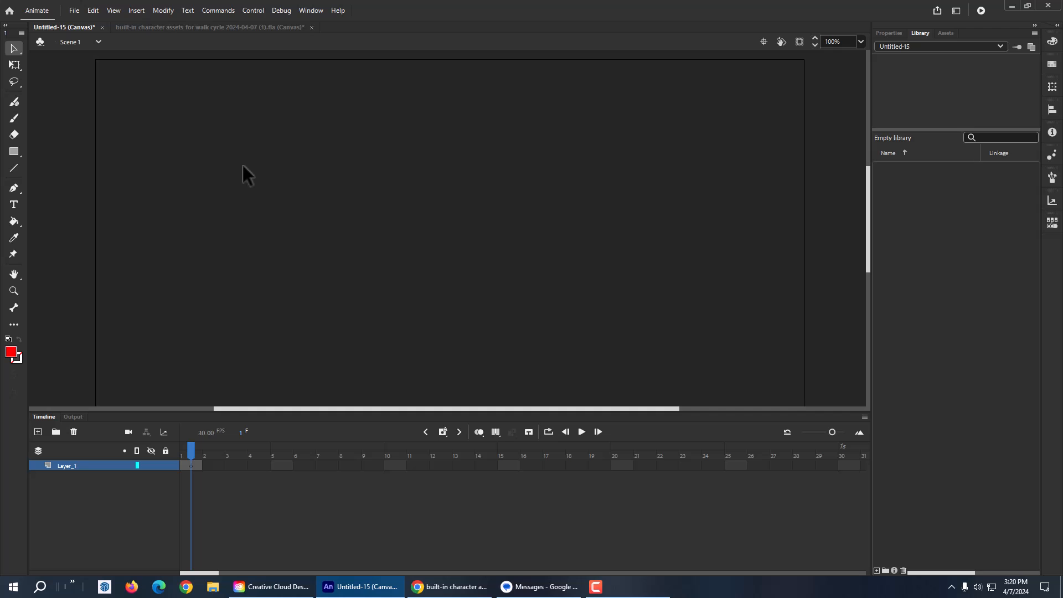
pyautogui.click(94, 11)
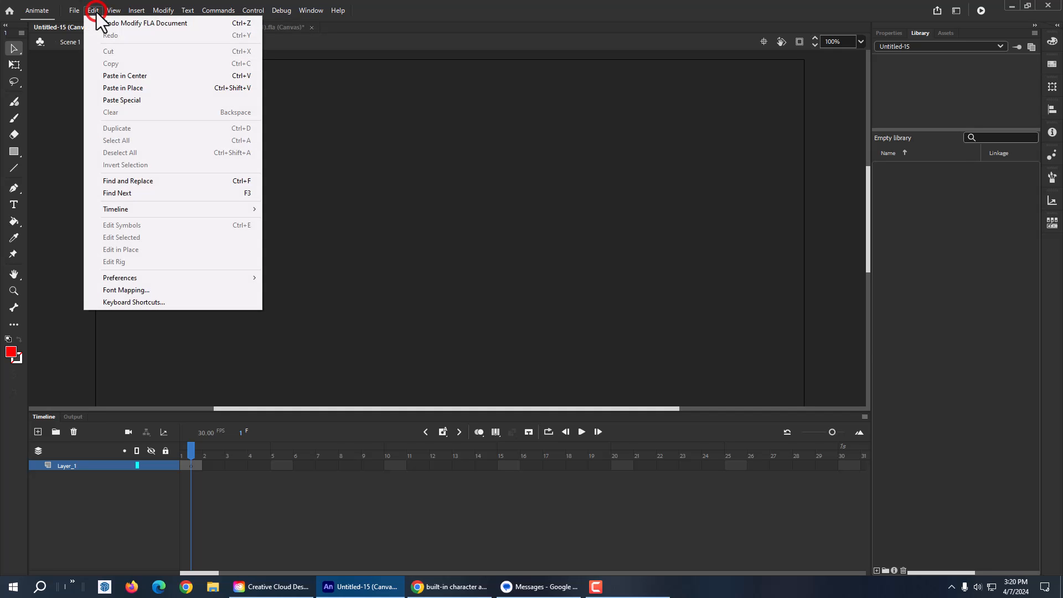
pyautogui.click(125, 77)
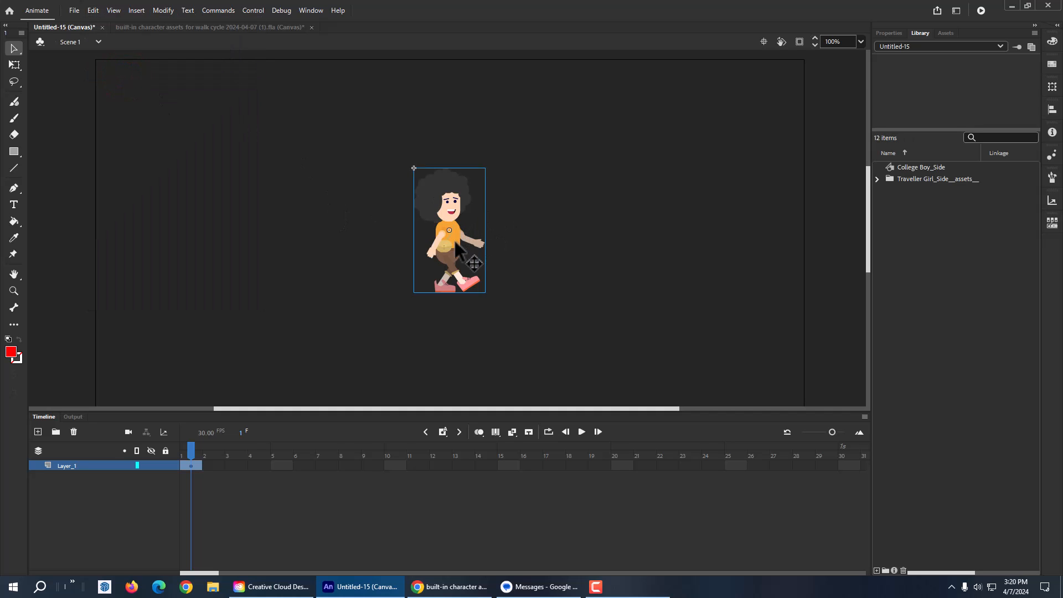
# Return to the character assets document, shrink the timeline area, and examine the College Boy on the stage at 300% zoom.
pyautogui.click(176, 28)
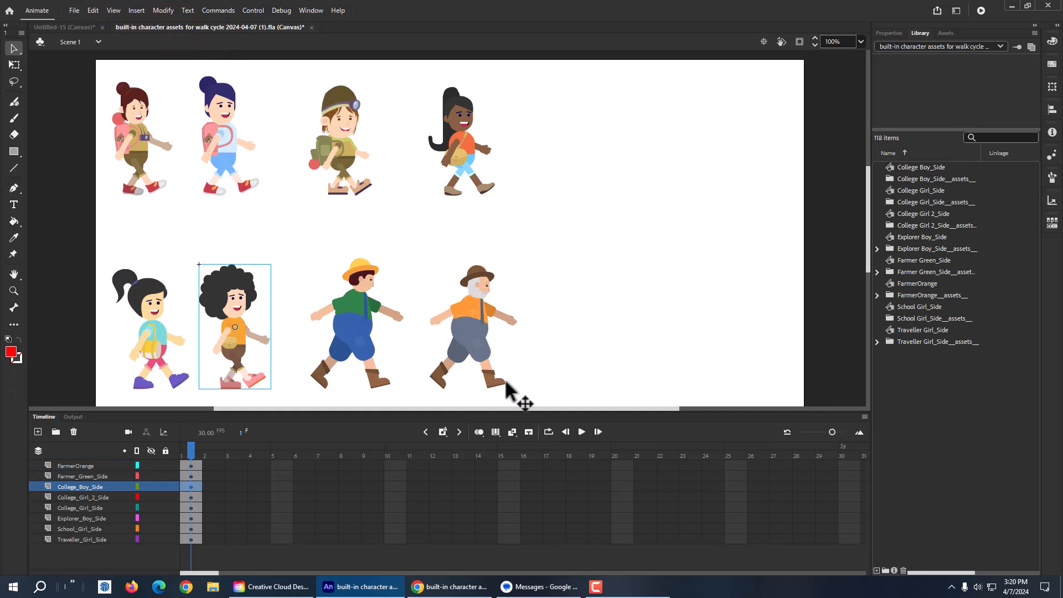
pyautogui.moveTo(522, 412); pyautogui.dragTo(518, 468)
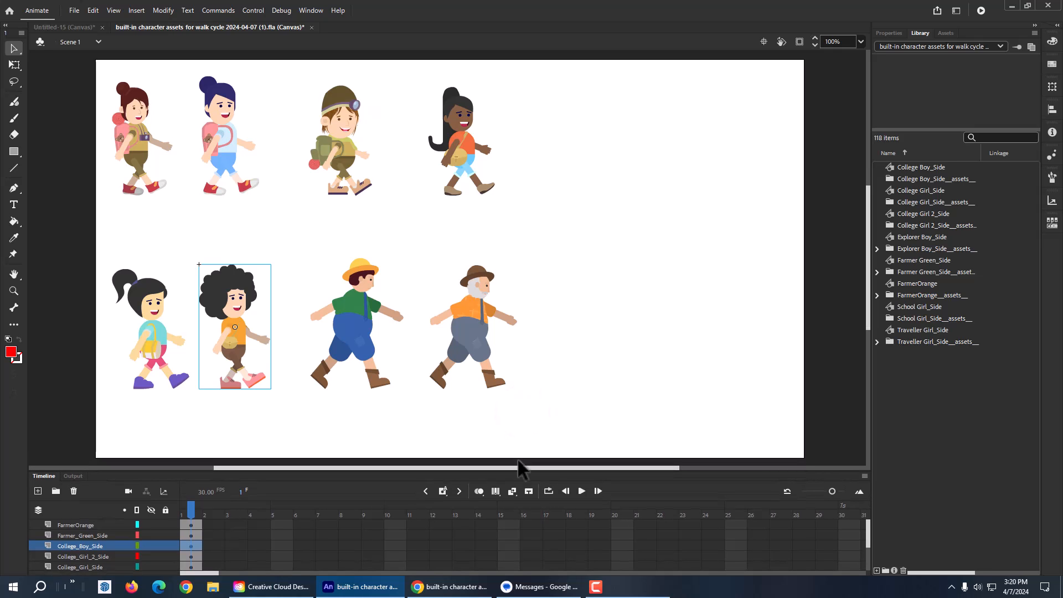
pyautogui.hotkey('ctrl', '=')
pyautogui.hotkey('ctrl', '=')
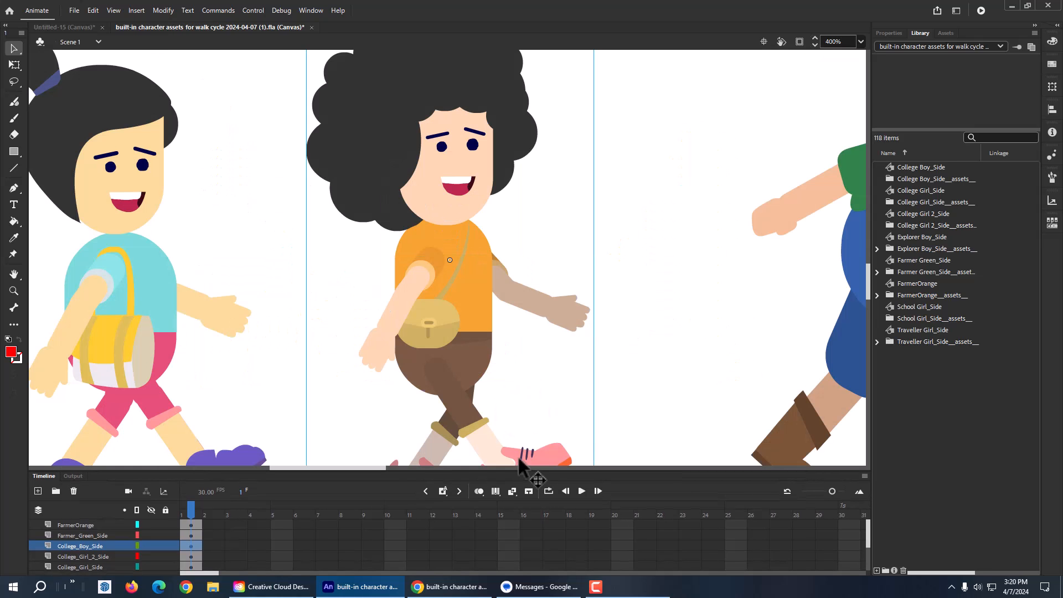
pyautogui.click(859, 39)
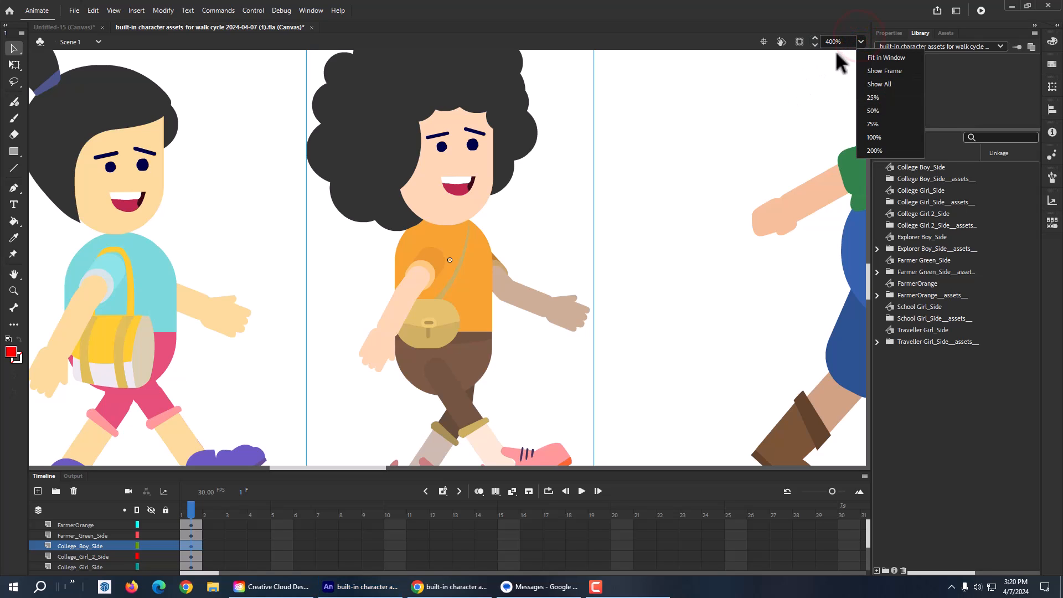
pyautogui.click(836, 42)
pyautogui.write('350')
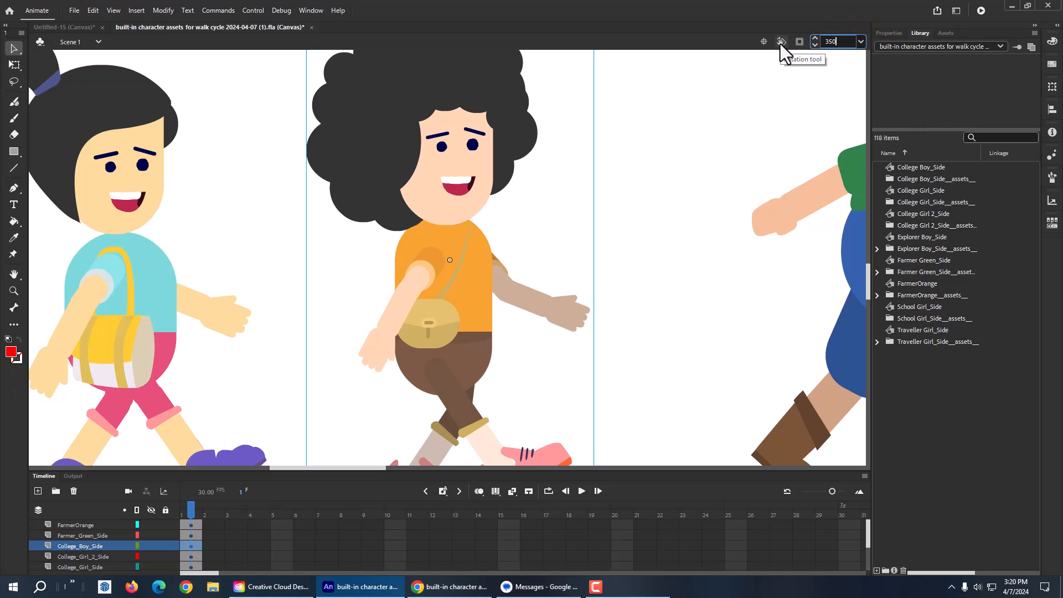
pyautogui.press('Return')
pyautogui.click(846, 40)
pyautogui.write('300')
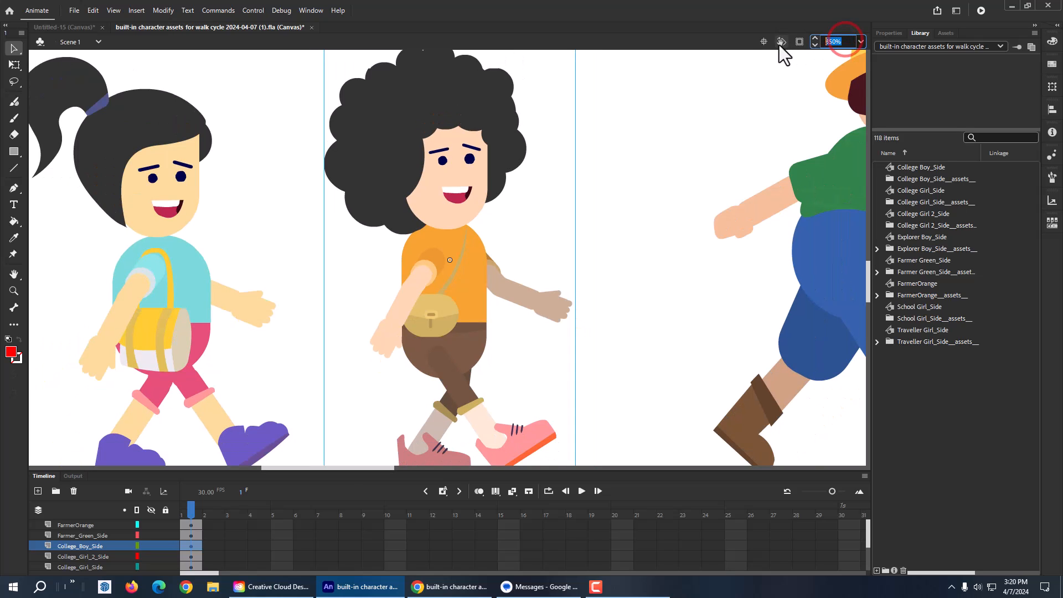
pyautogui.press('Return')
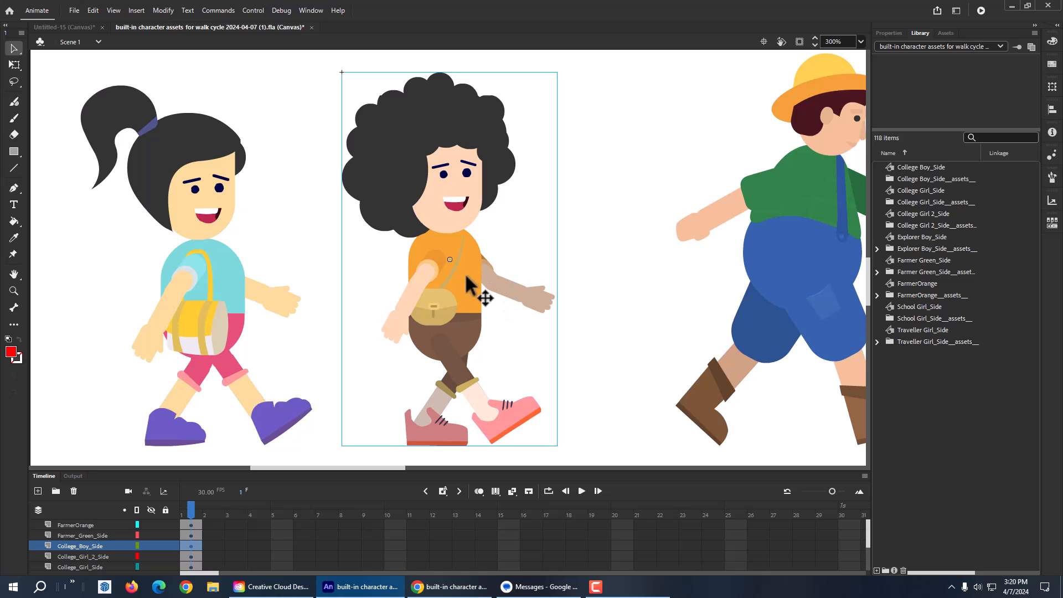
# Return to the Untitled-15 document and view the pasted College Boy at 200% zoom with nothing selected.
pyautogui.click(65, 27)
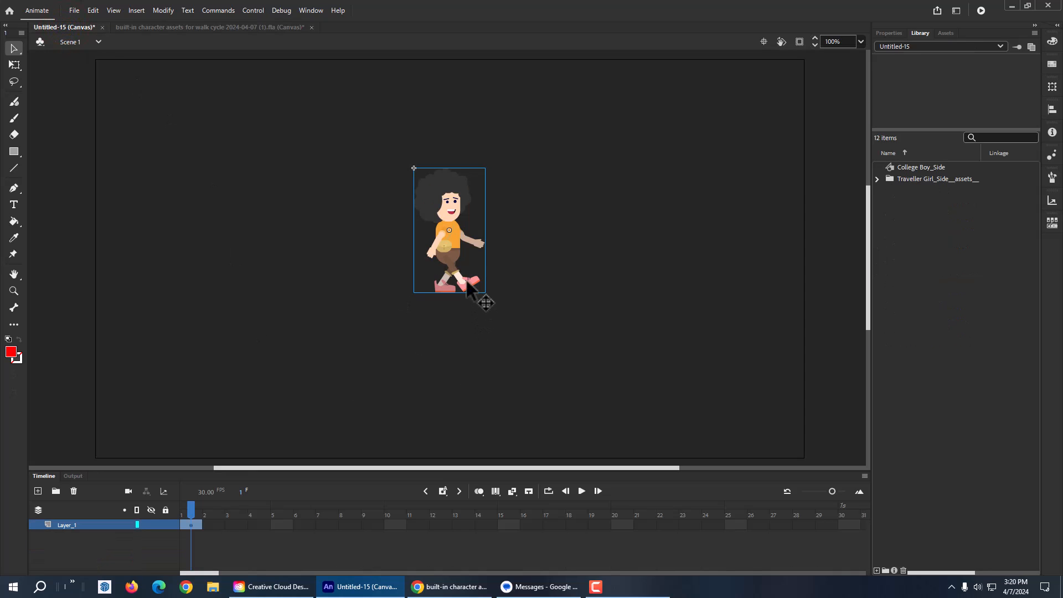
pyautogui.hotkey('ctrl', '=')
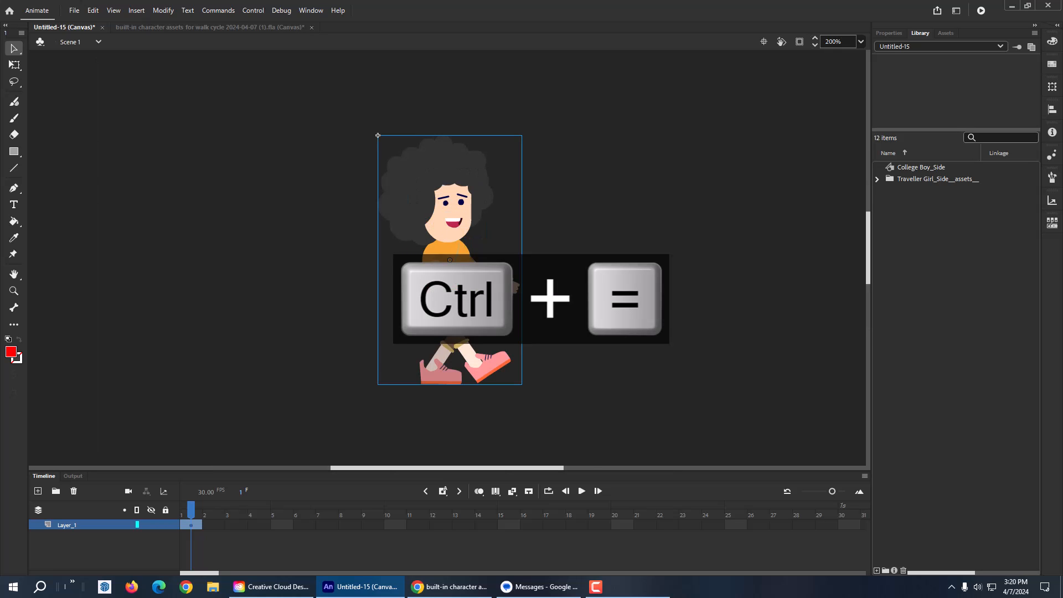
pyautogui.hotkey('ctrl', '=')
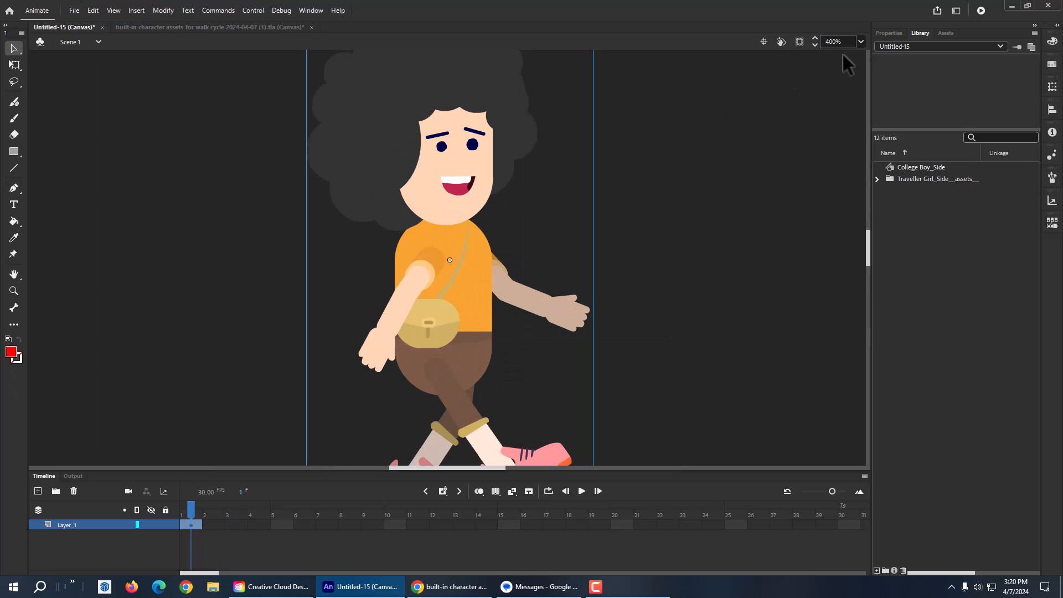
pyautogui.click(861, 41)
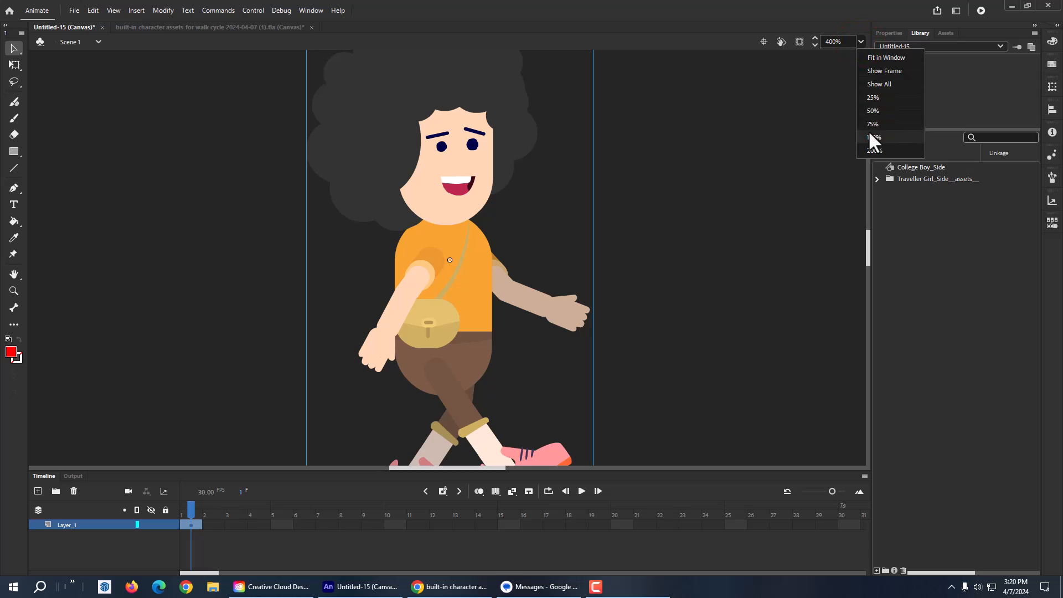
pyautogui.click(870, 150)
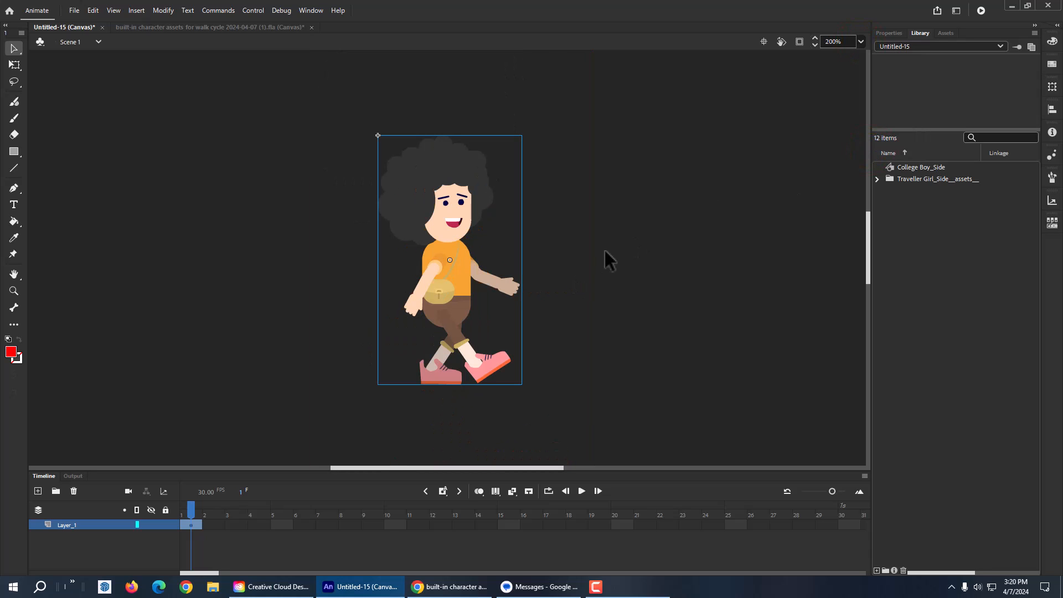
pyautogui.click(328, 291)
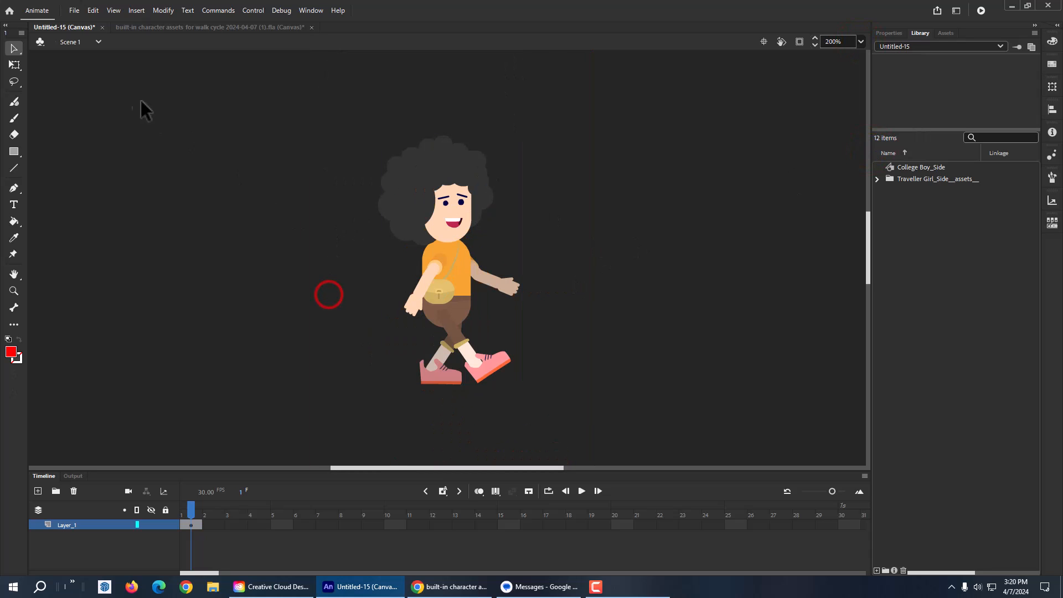
# Save the Untitled-15 document as "cb walk cycle" in the CAWDGP folder on the student Google Drive.
pyautogui.click(68, 11)
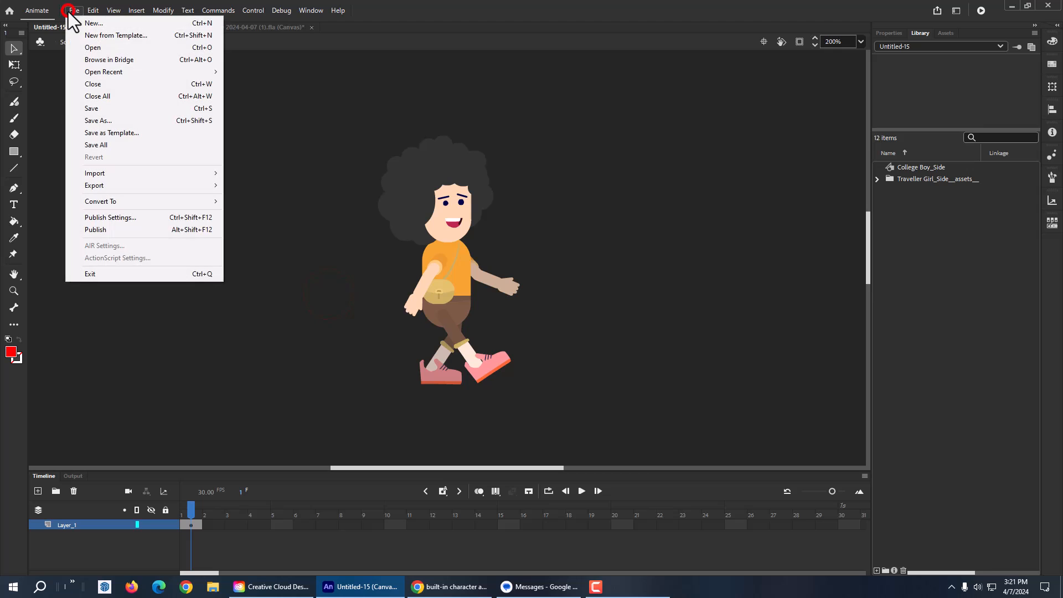
pyautogui.click(90, 119)
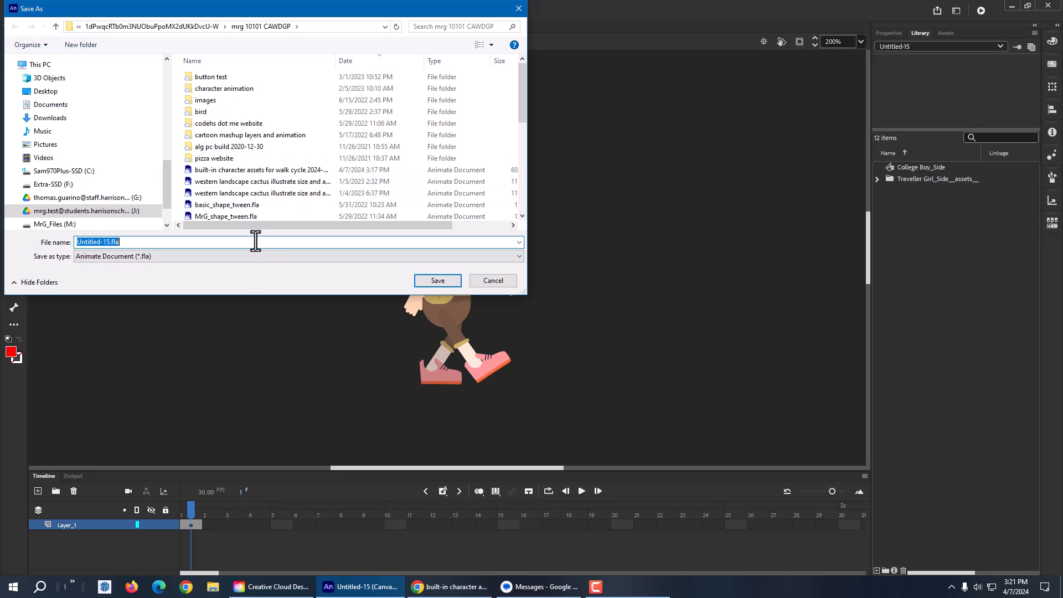
pyautogui.write('c')
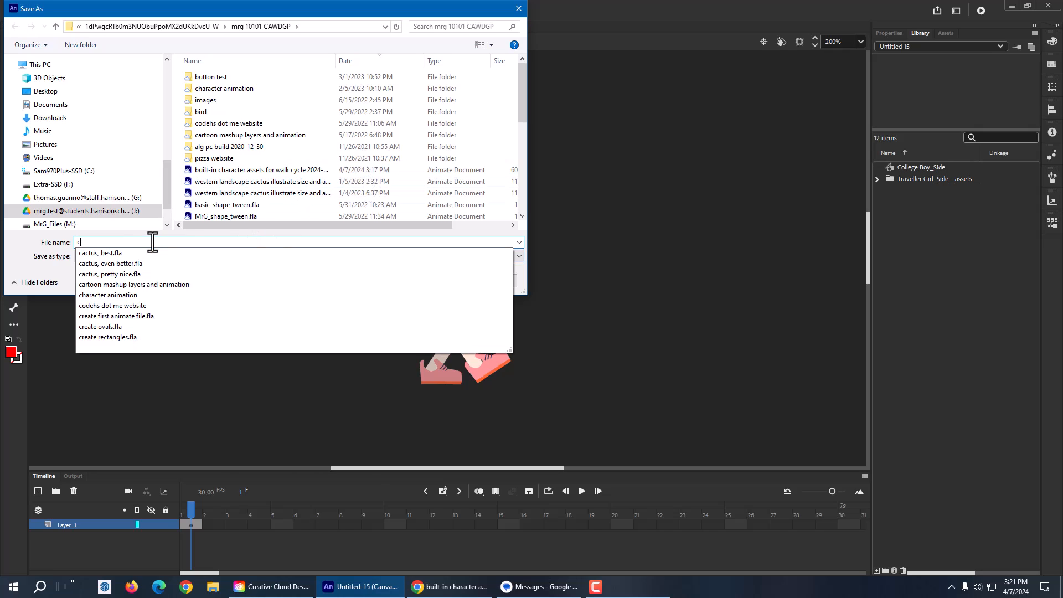
pyautogui.write('b')
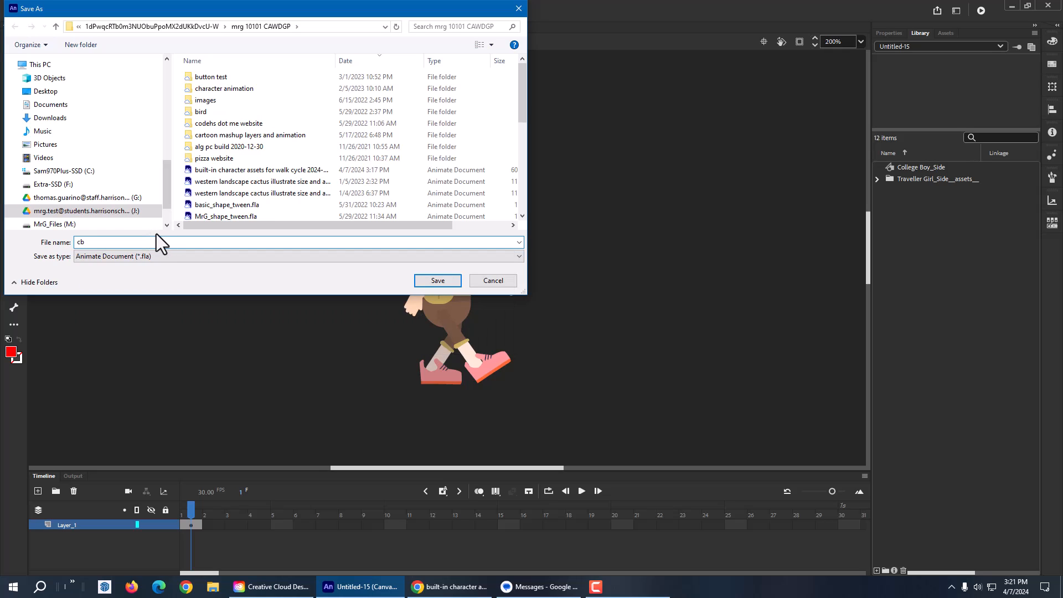
pyautogui.write(' walk cycle')
pyautogui.click(445, 280)
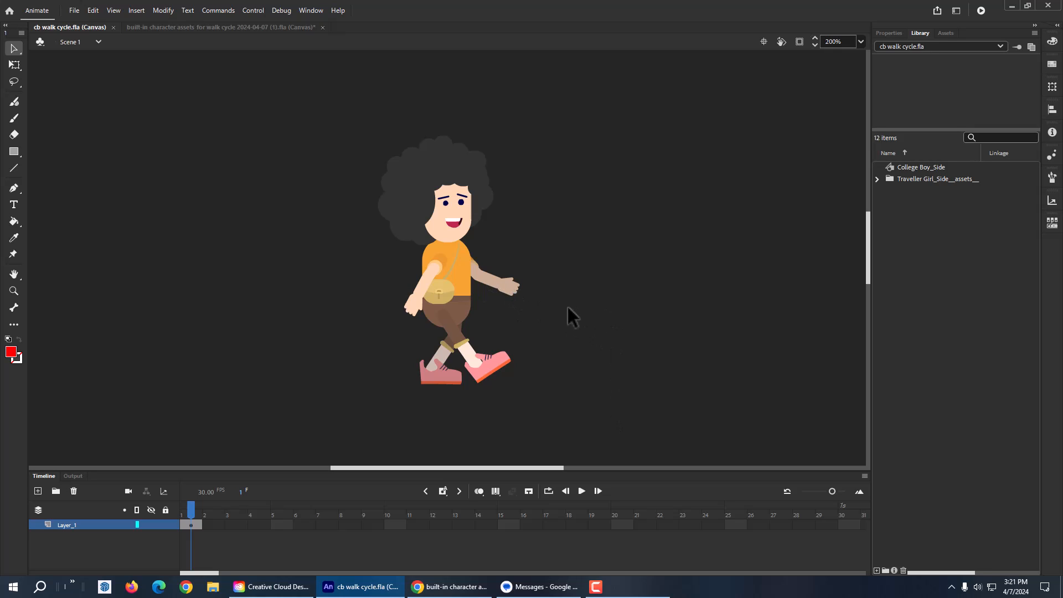
# Open the College Boy_Side symbol for editing in place and check the separate hand, forearm and upper-arm pieces of both arms.
pyautogui.click(455, 267)
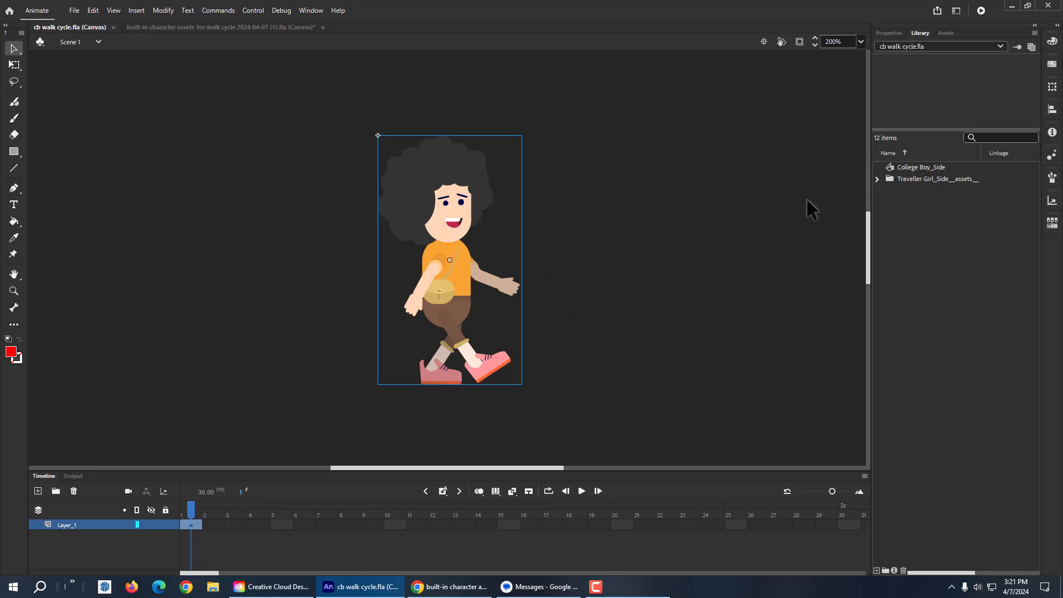
pyautogui.doubleClick(454, 226)
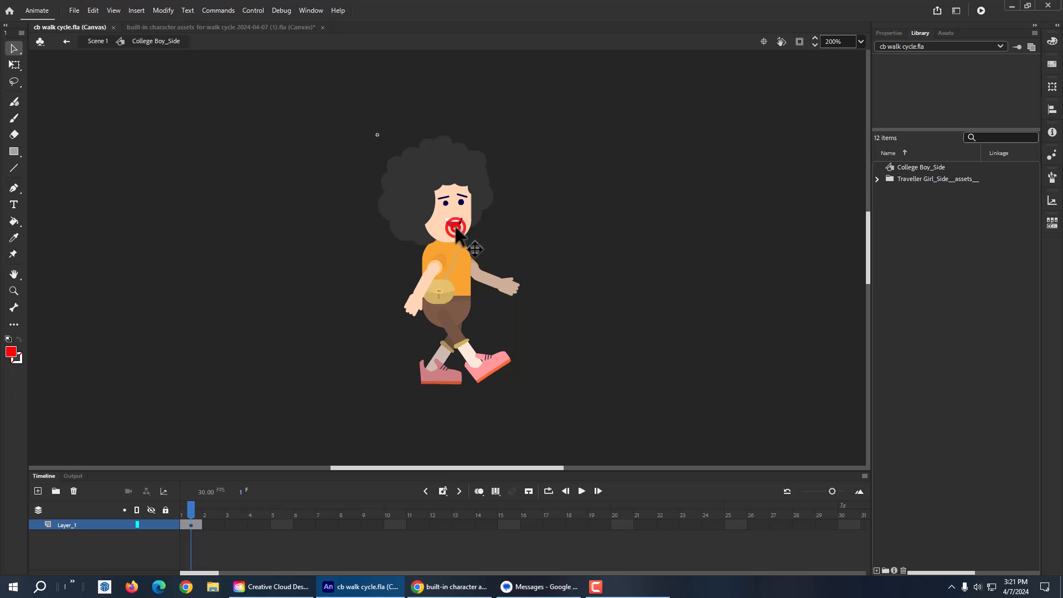
pyautogui.click(504, 286)
pyautogui.moveTo(505, 287); pyautogui.dragTo(473, 261)
pyautogui.click(413, 300)
pyautogui.click(422, 289)
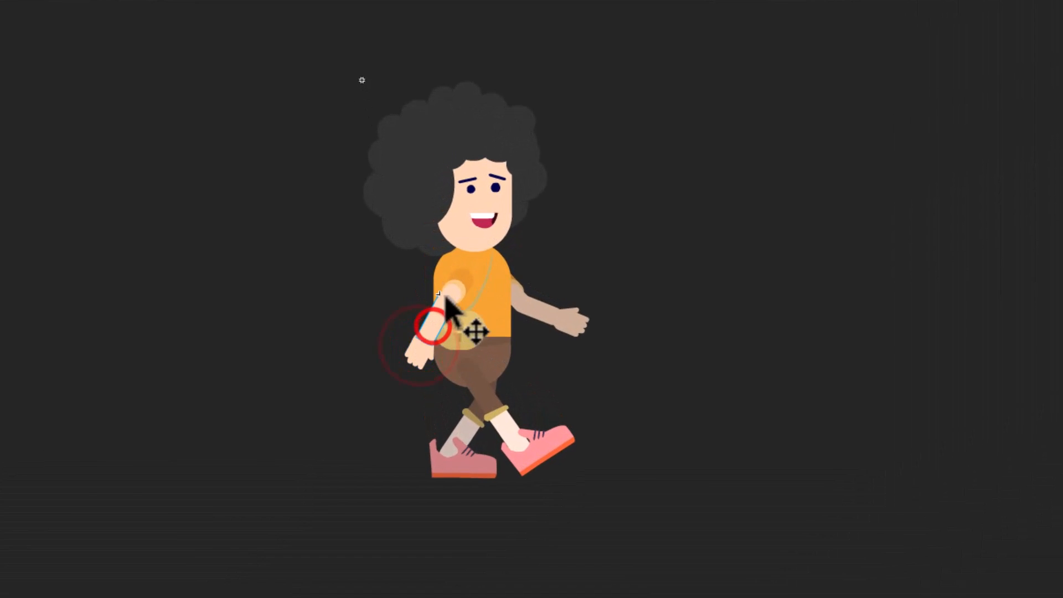
pyautogui.click(462, 281)
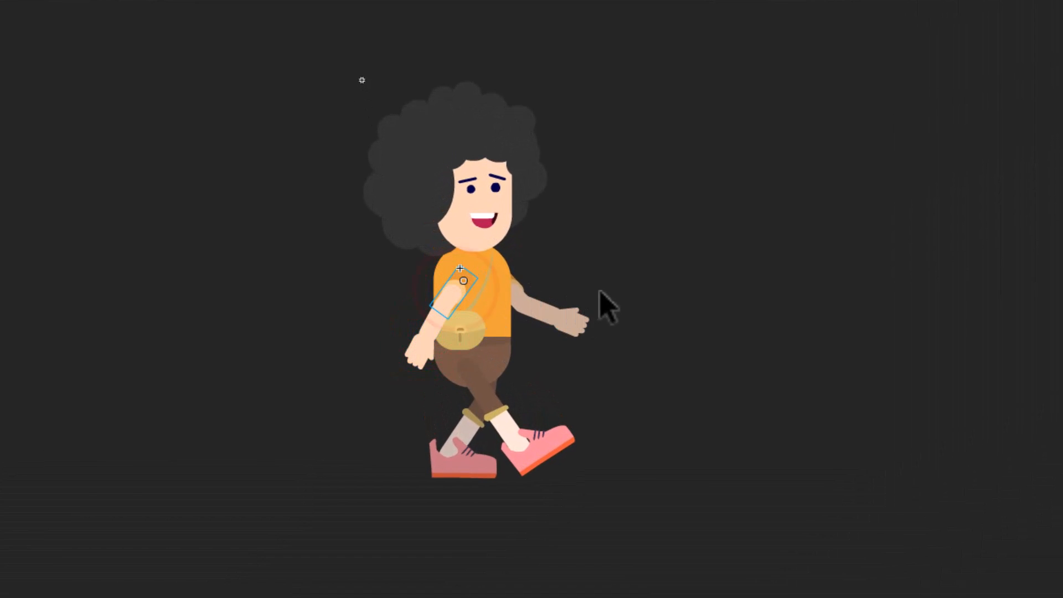
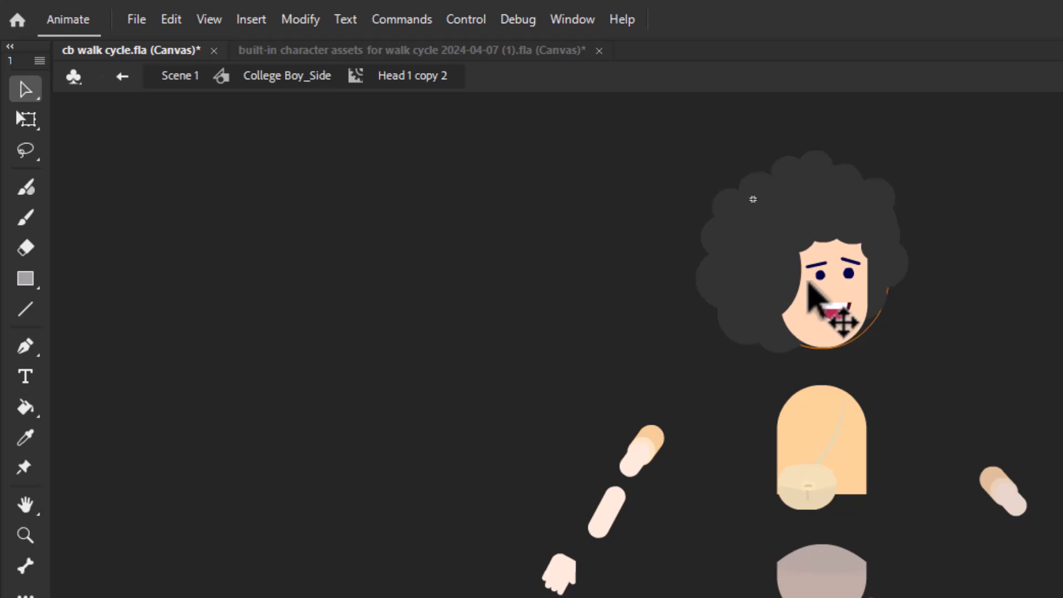
# Inspect the face's drawing object inside the head symbol, return to College Boy_Side, and check the torso and far-arm pieces.
pyautogui.doubleClick(809, 283)
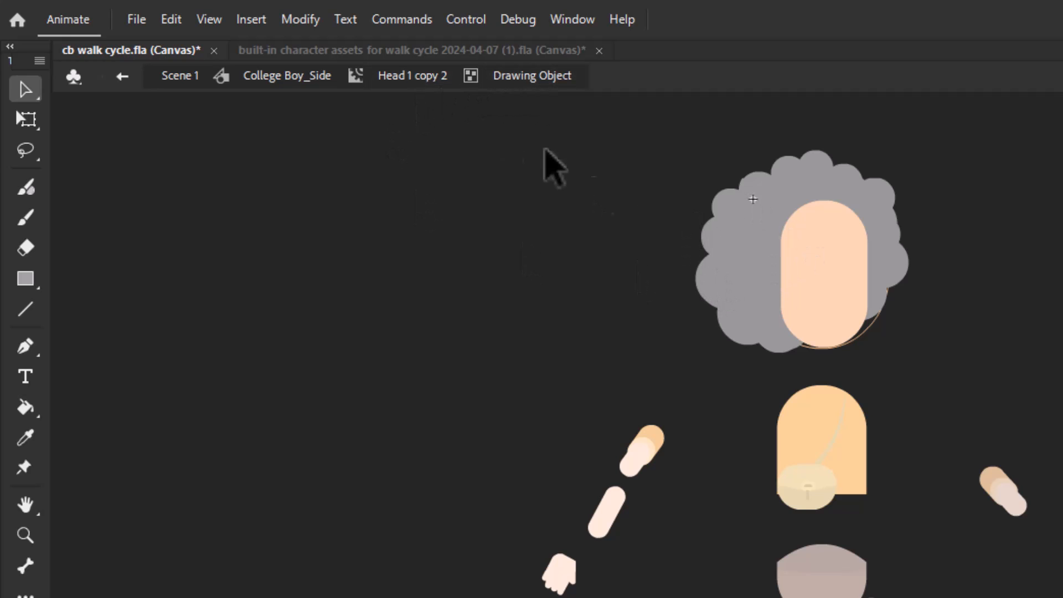
pyautogui.click(255, 81)
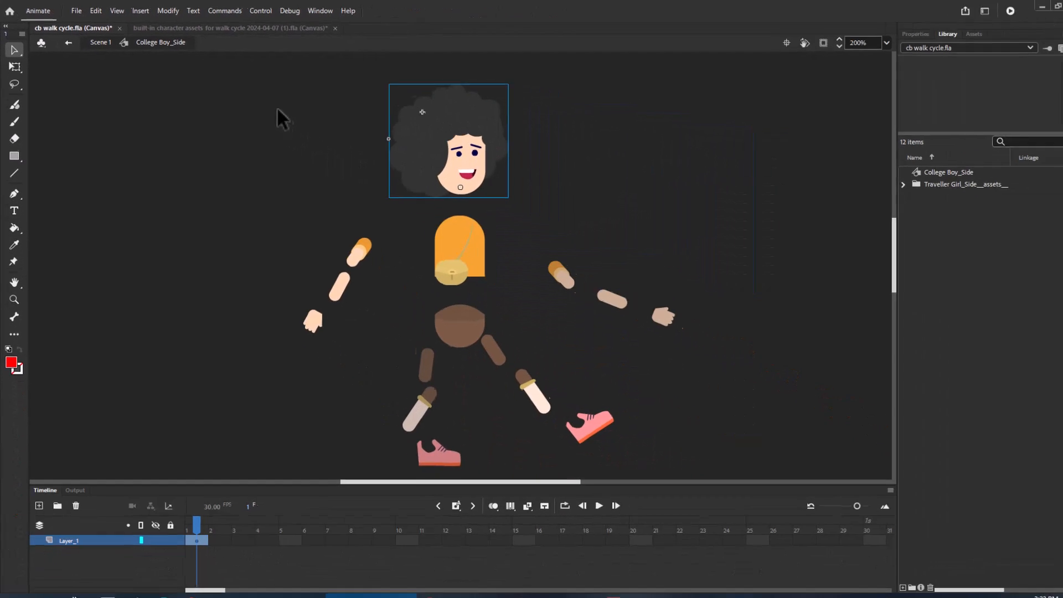
pyautogui.click(457, 232)
pyautogui.click(548, 269)
pyautogui.click(600, 291)
pyautogui.click(645, 308)
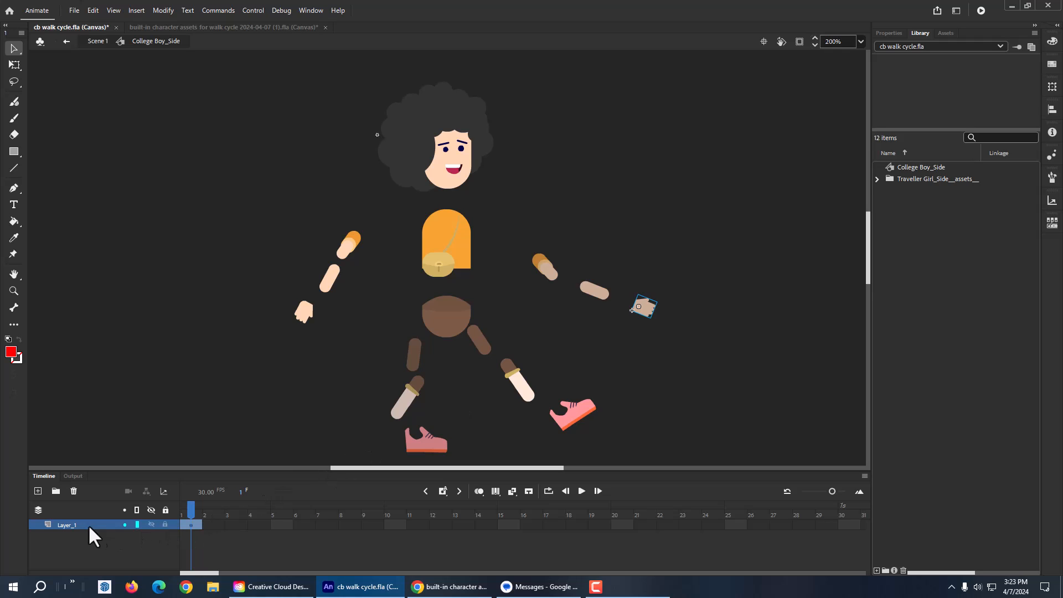
# Add a layer named "controller" above the artwork layer, and rename Layer_1 as "cb".
pyautogui.click(37, 490)
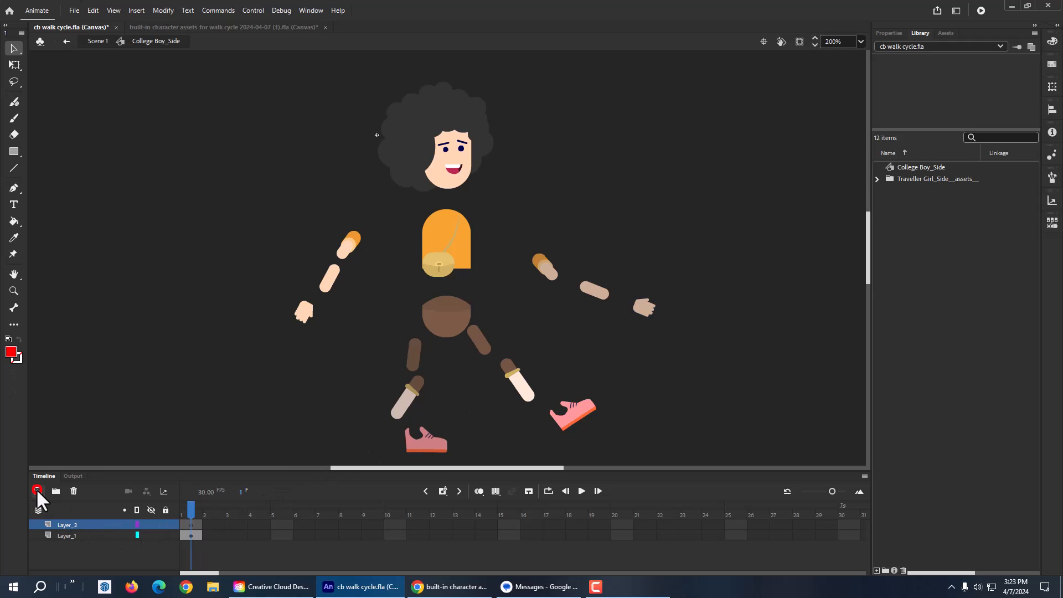
pyautogui.doubleClick(65, 523)
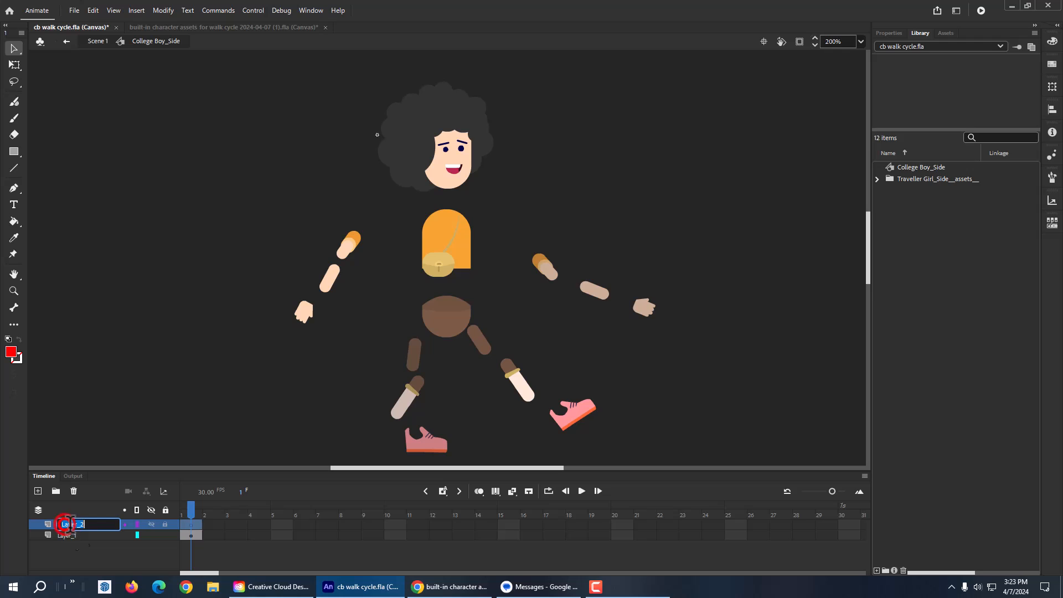
pyautogui.write('controller')
pyautogui.click(75, 535)
pyautogui.doubleClick(75, 535)
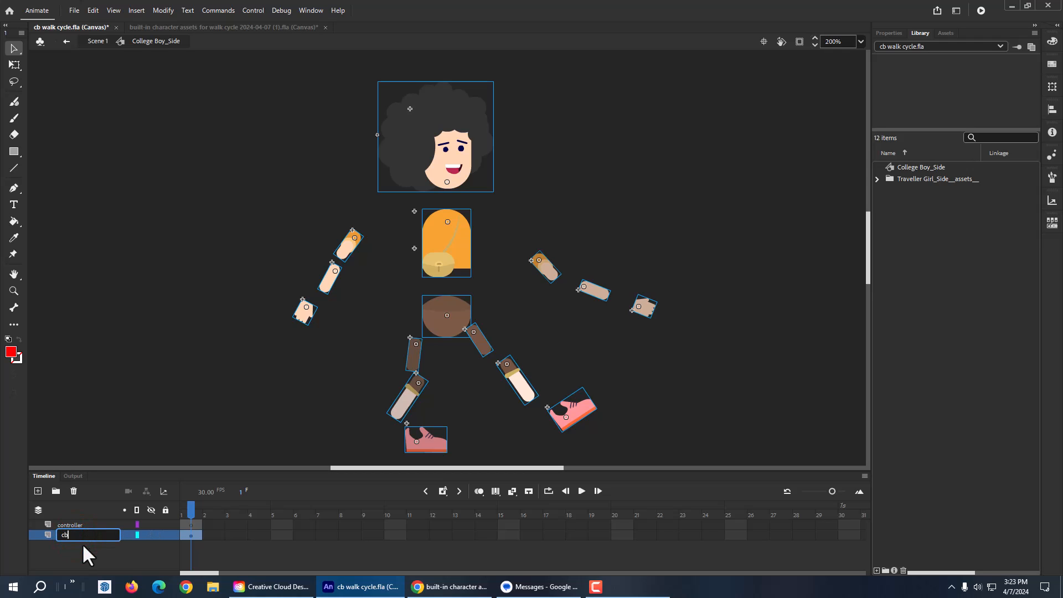
pyautogui.click(82, 558)
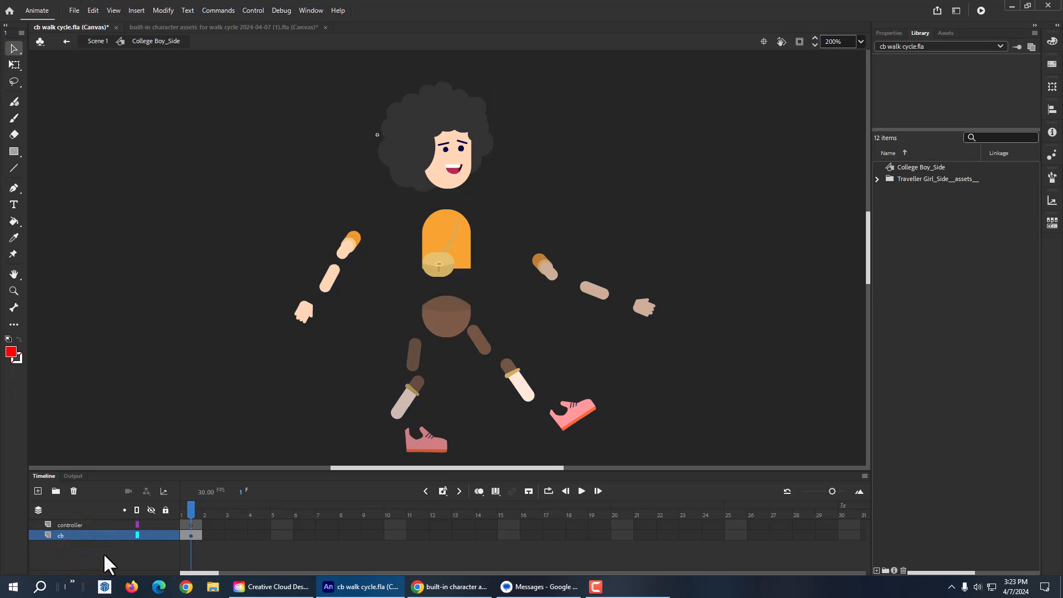
# Draw a red circle about 24 px wide with no stroke beside the far hand, on the controller layer.
pyautogui.click(78, 522)
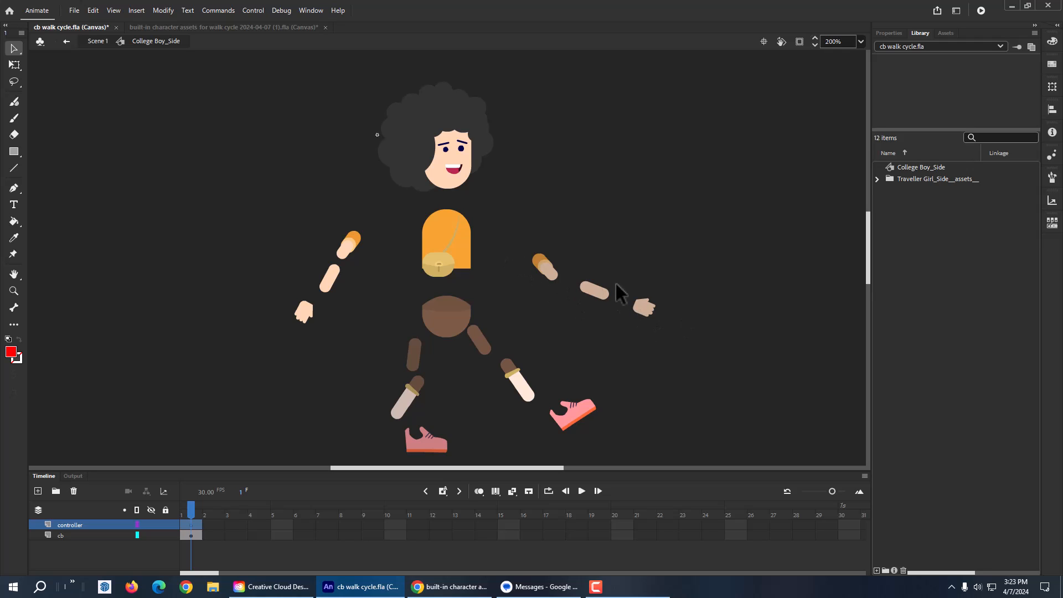
pyautogui.click(15, 150)
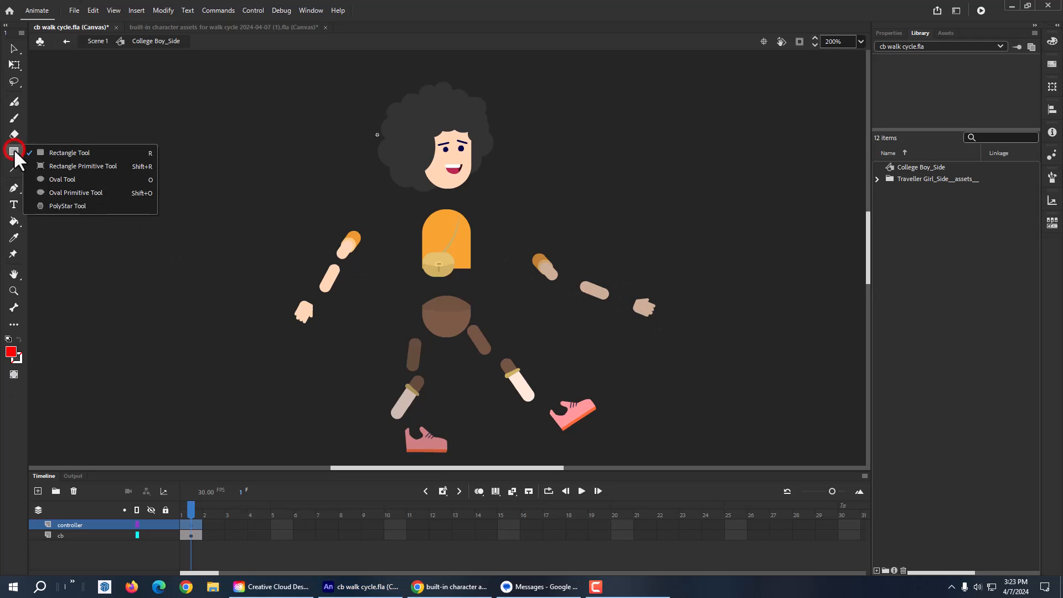
pyautogui.click(61, 178)
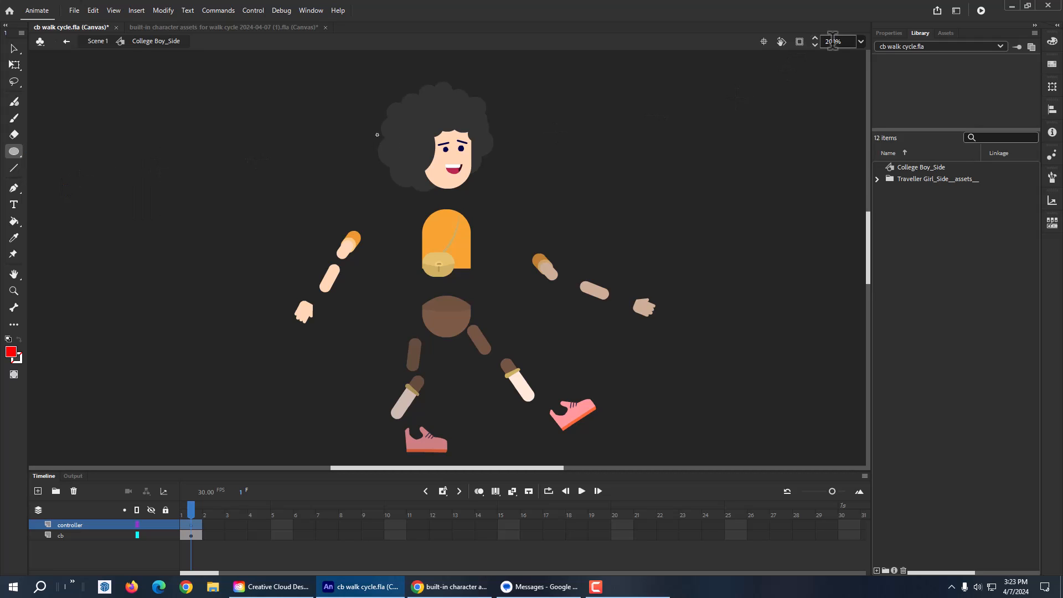
pyautogui.click(887, 34)
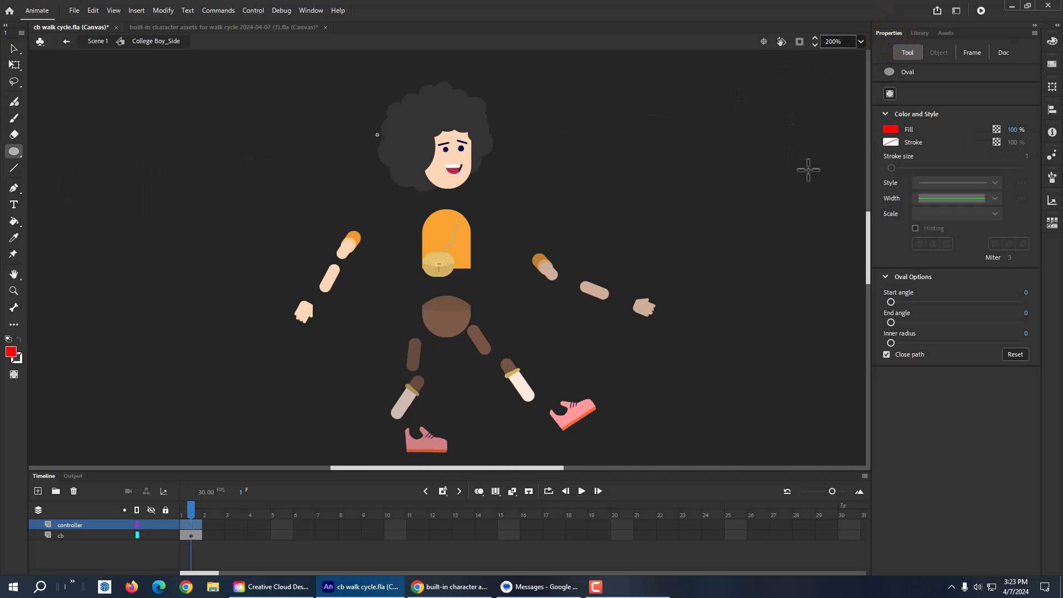
pyautogui.click(889, 145)
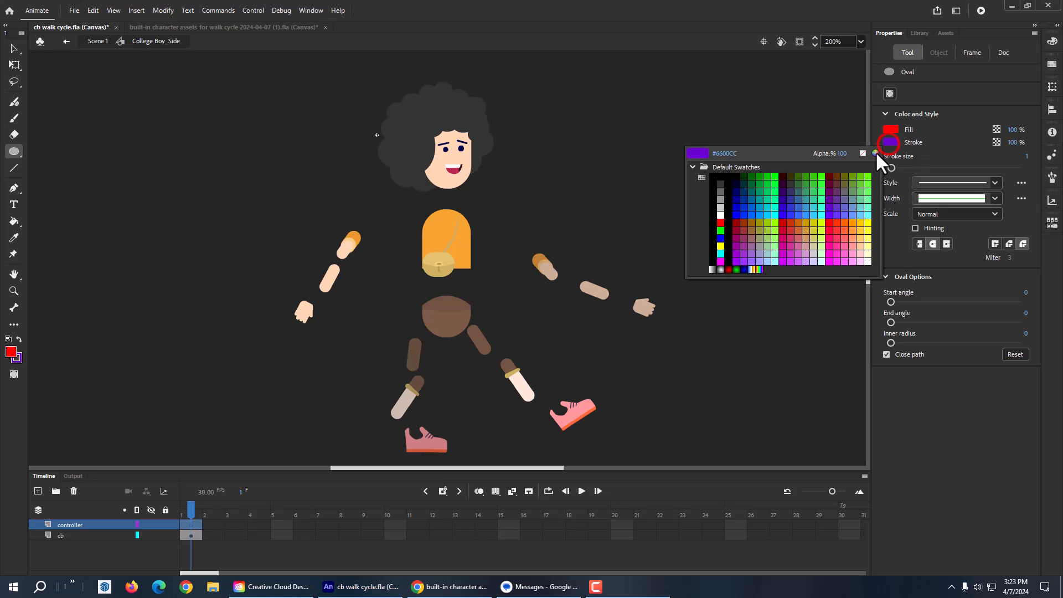
pyautogui.click(861, 154)
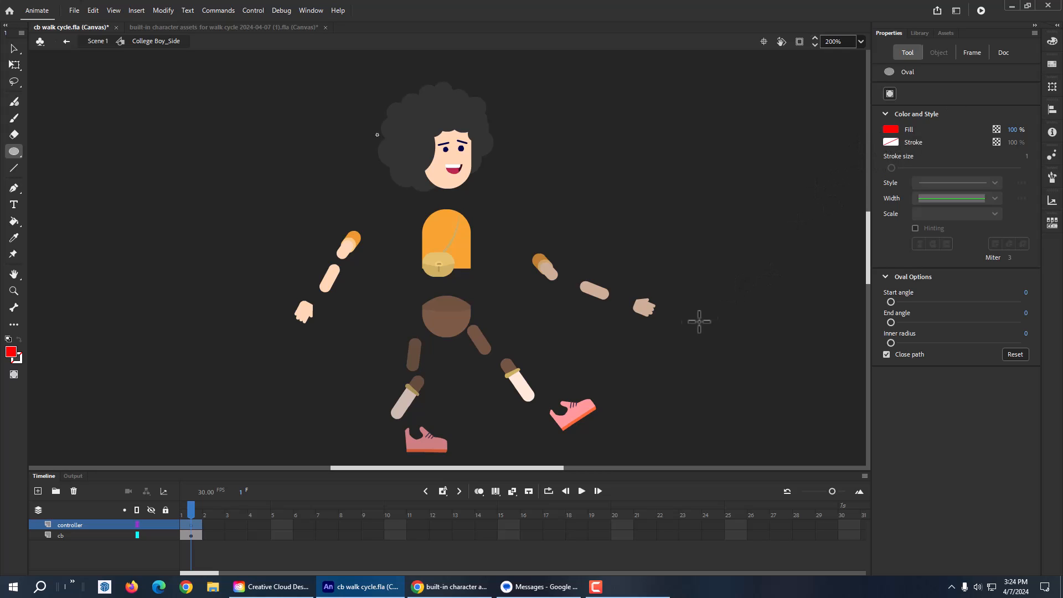
pyautogui.moveTo(674, 306)
pyautogui.mouseDown()
pyautogui.moveTo(693, 327)
pyautogui.moveTo(740, 331)
pyautogui.moveTo(687, 311)
pyautogui.mouseUp()
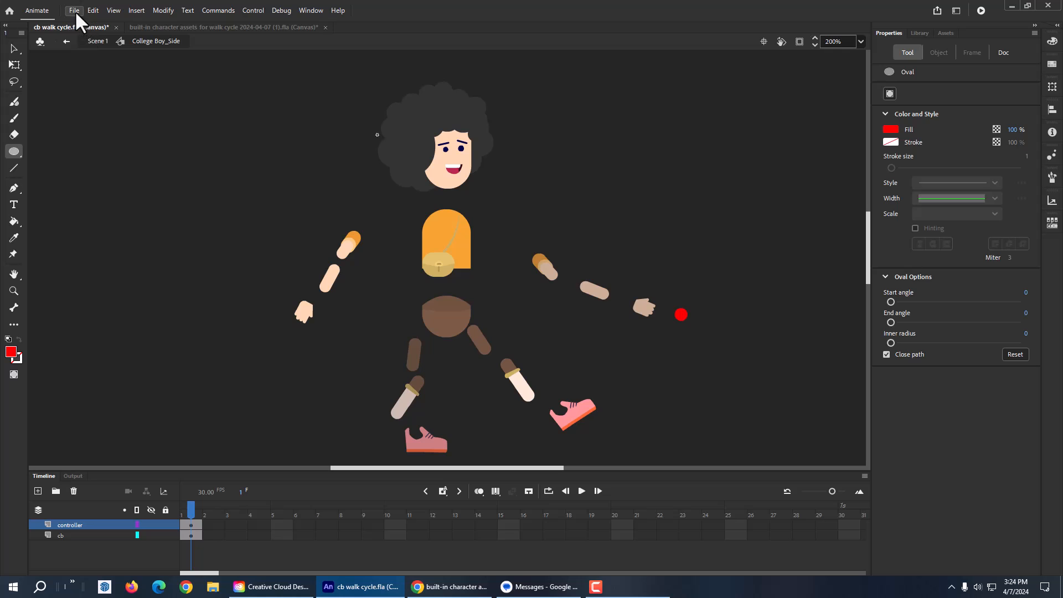
# Convert the red circle into a Graphic symbol named "controller".
pyautogui.click(13, 48)
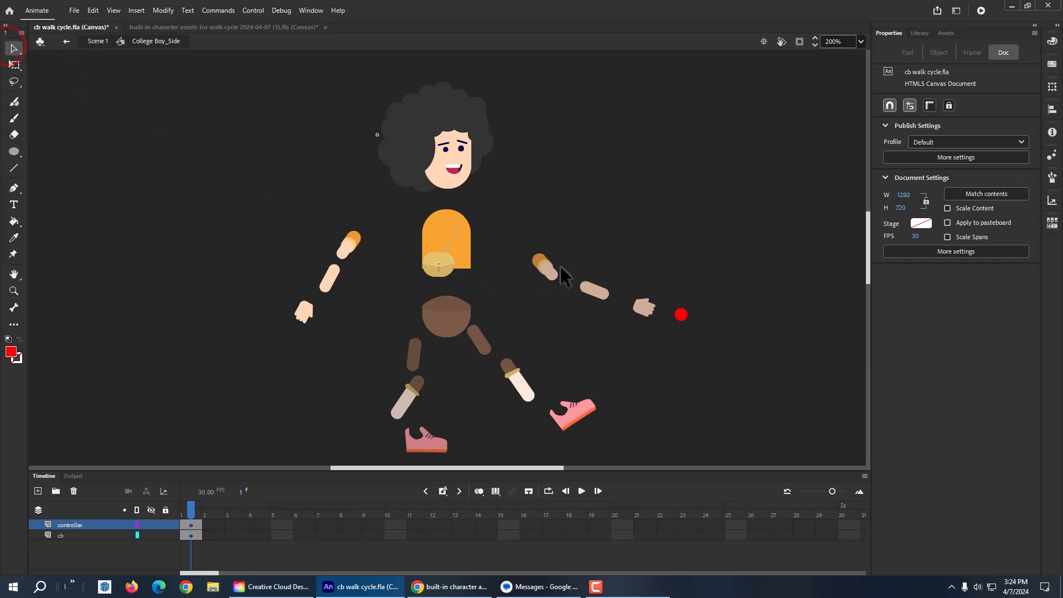
pyautogui.click(681, 314)
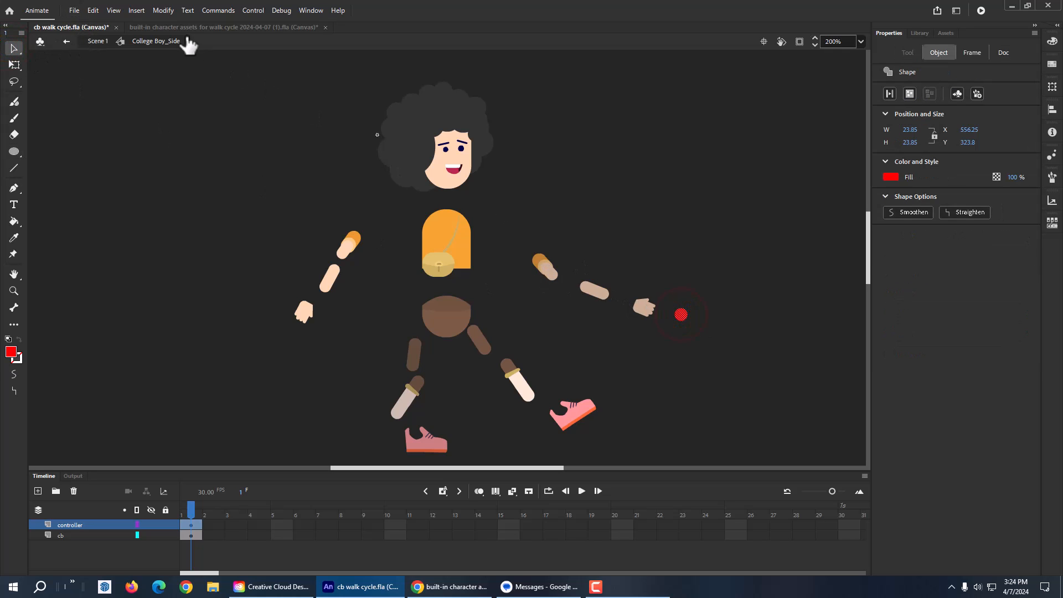
pyautogui.click(165, 11)
pyautogui.click(170, 36)
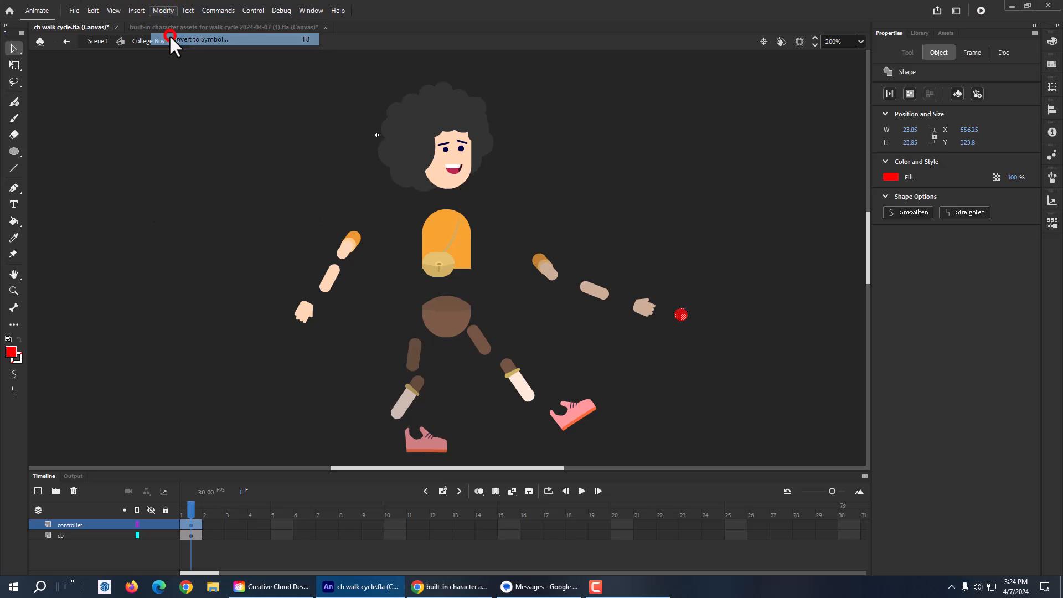
pyautogui.write('controller')
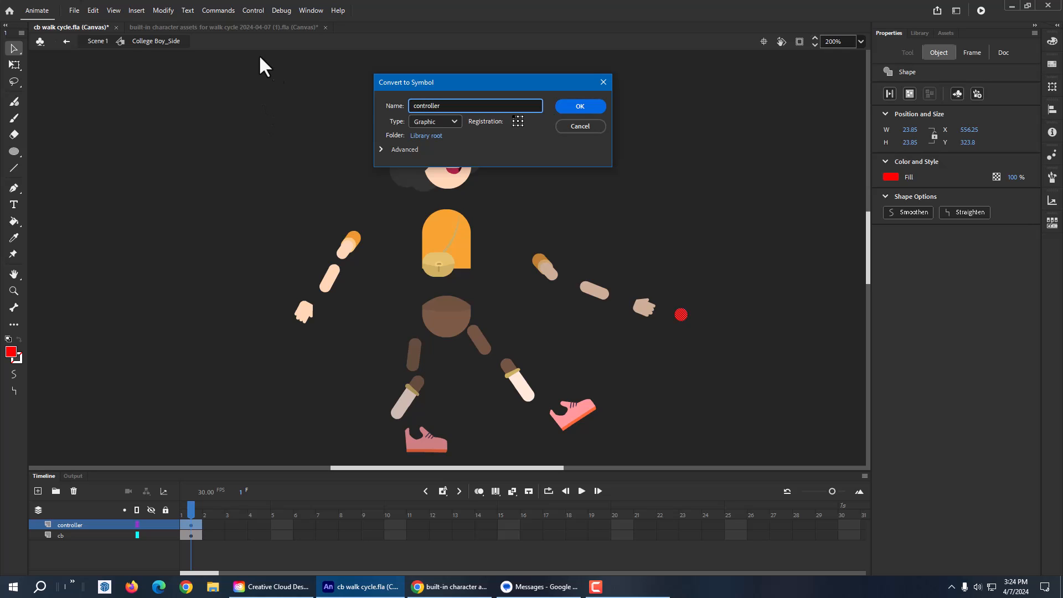
pyautogui.click(573, 105)
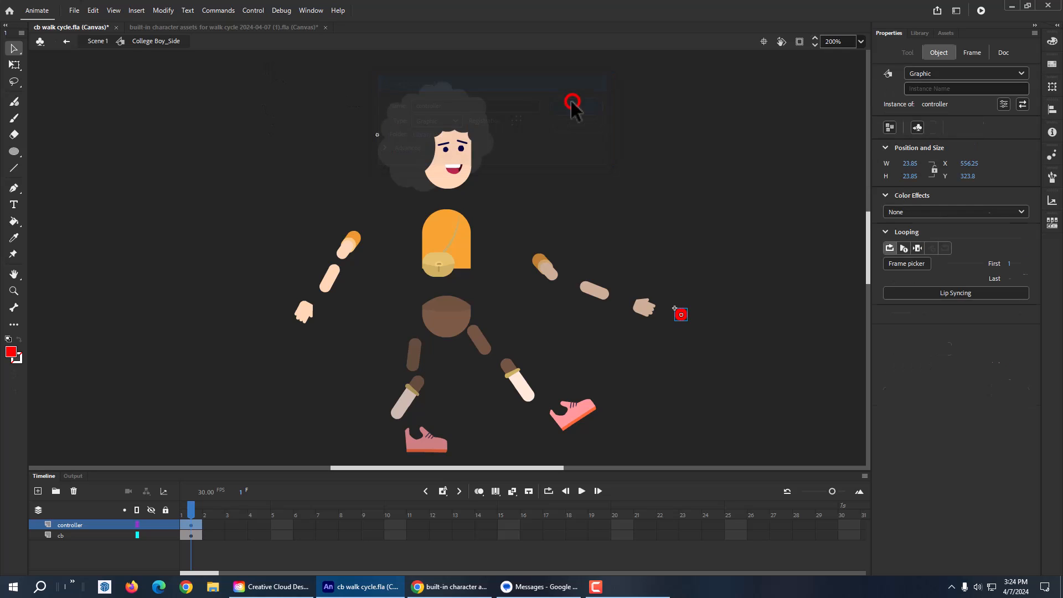
# Place five more controller instances: in front of each shoe, below the near hand, below the pelvis, and above the head.
pyautogui.click(918, 33)
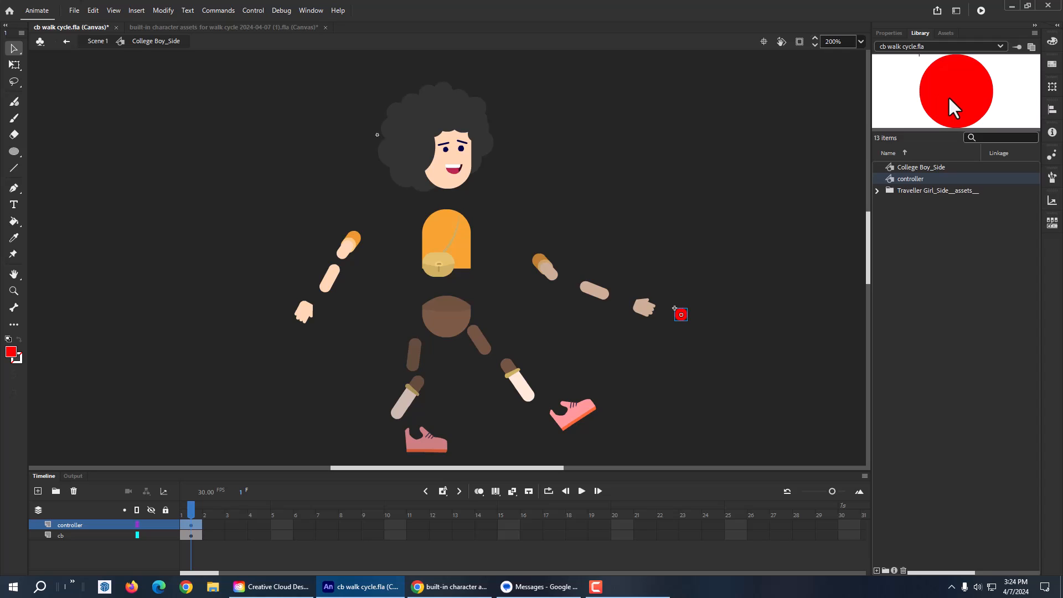
pyautogui.moveTo(950, 98); pyautogui.dragTo(629, 396)
pyautogui.moveTo(928, 98); pyautogui.dragTo(470, 441)
pyautogui.moveTo(893, 109); pyautogui.dragTo(286, 338)
pyautogui.moveTo(943, 88); pyautogui.dragTo(446, 367)
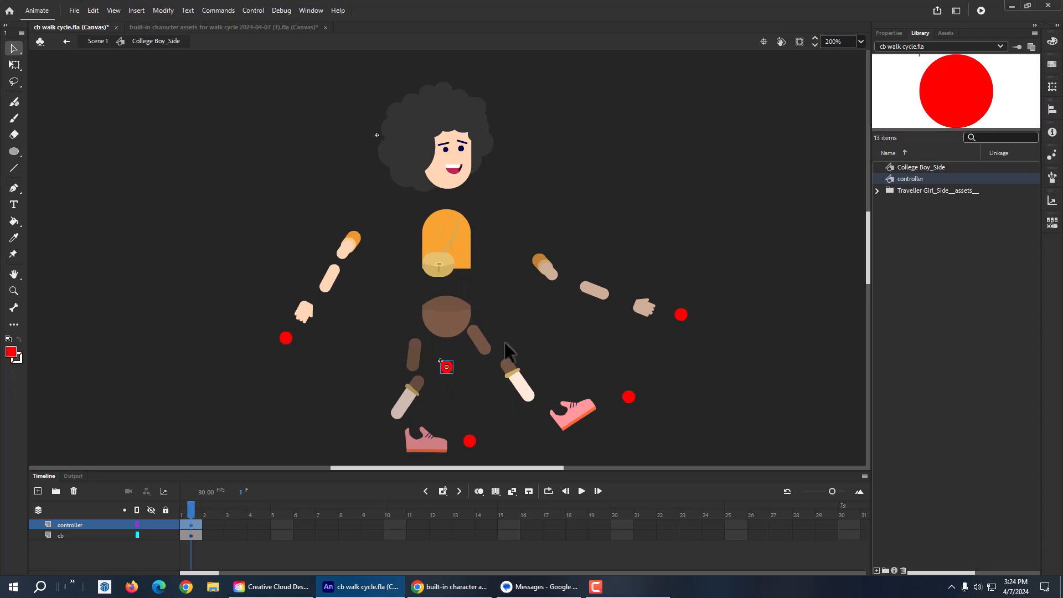
pyautogui.moveTo(949, 94); pyautogui.dragTo(435, 59)
pyautogui.click(11, 323)
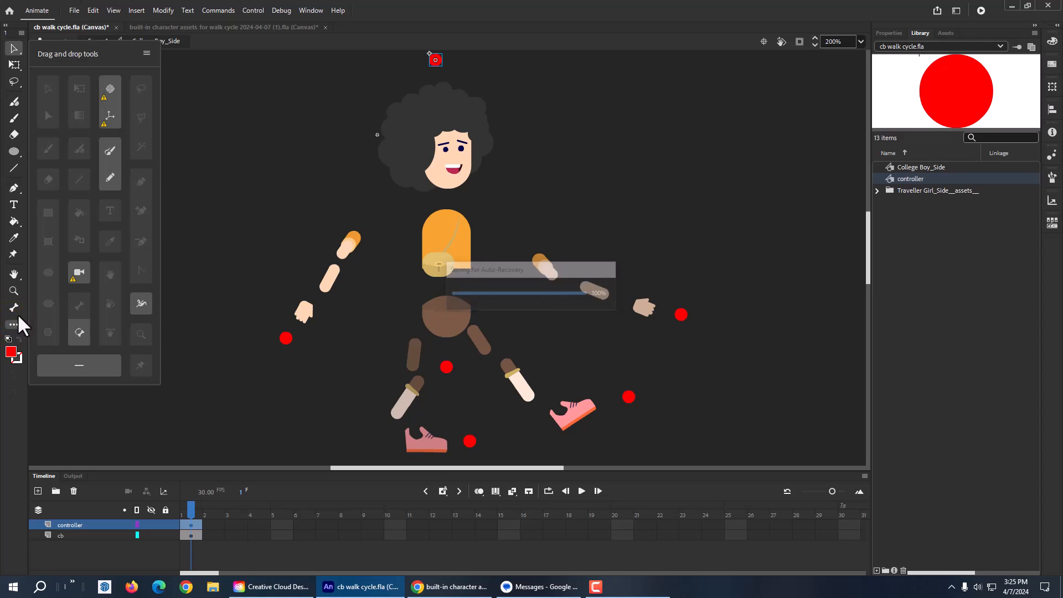
pyautogui.click(13, 306)
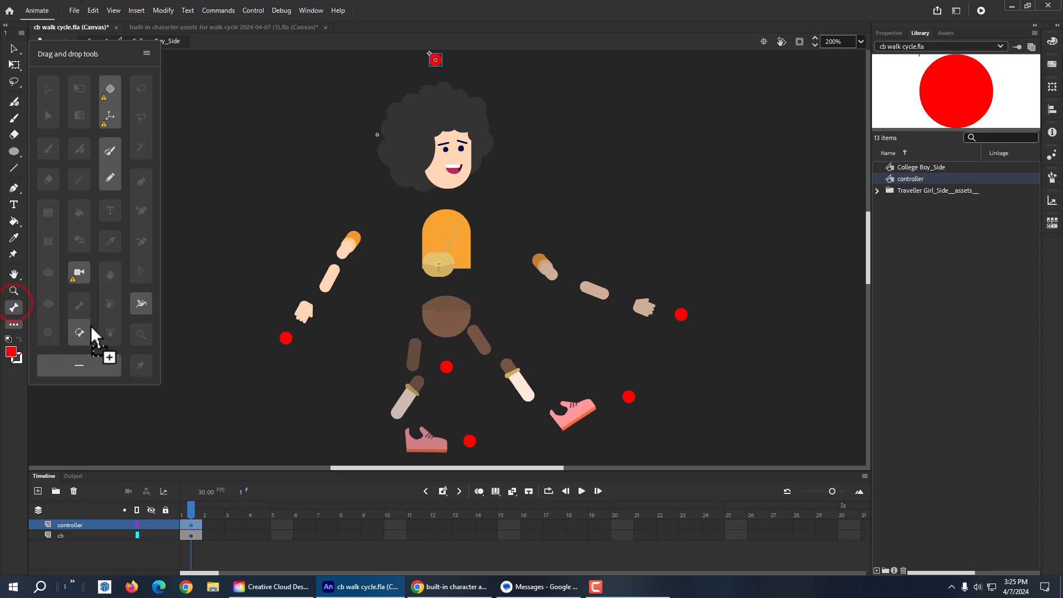
pyautogui.click(14, 325)
# Reset the Essentials workspace to its original layout.
pyautogui.click(306, 10)
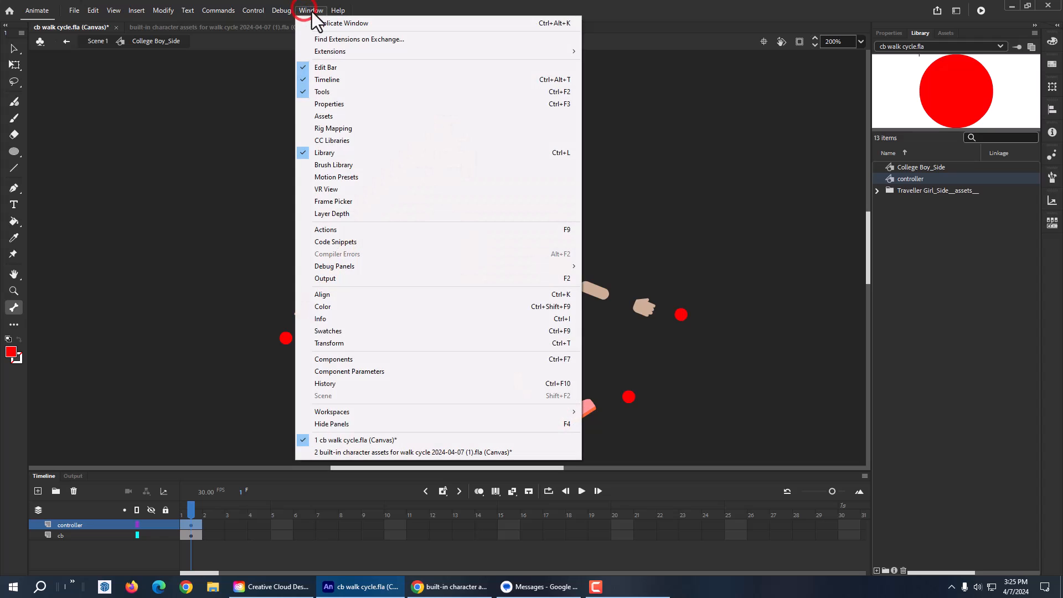
pyautogui.moveTo(337, 412)
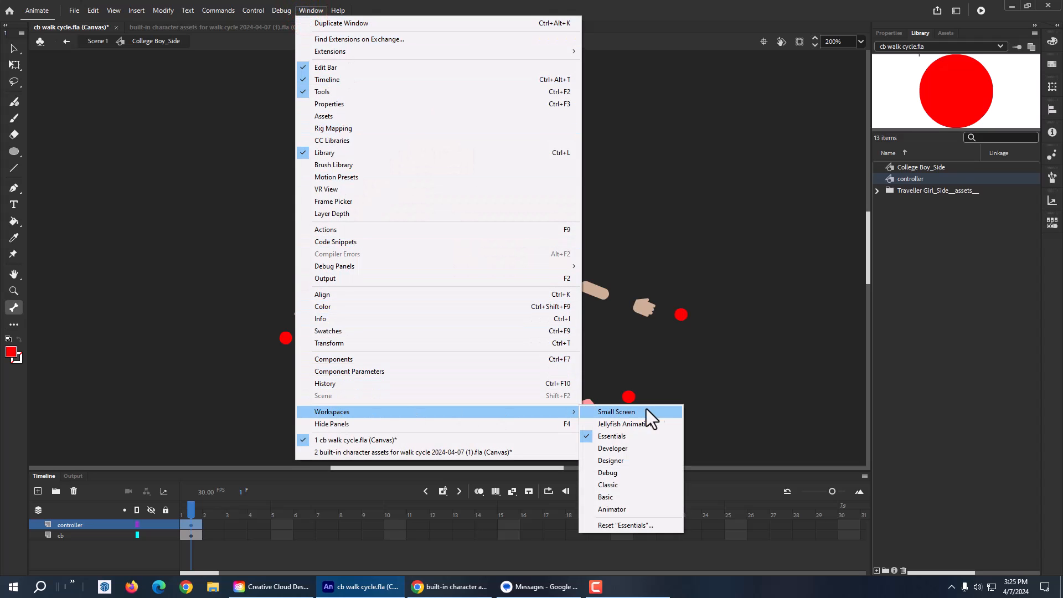
pyautogui.click(630, 523)
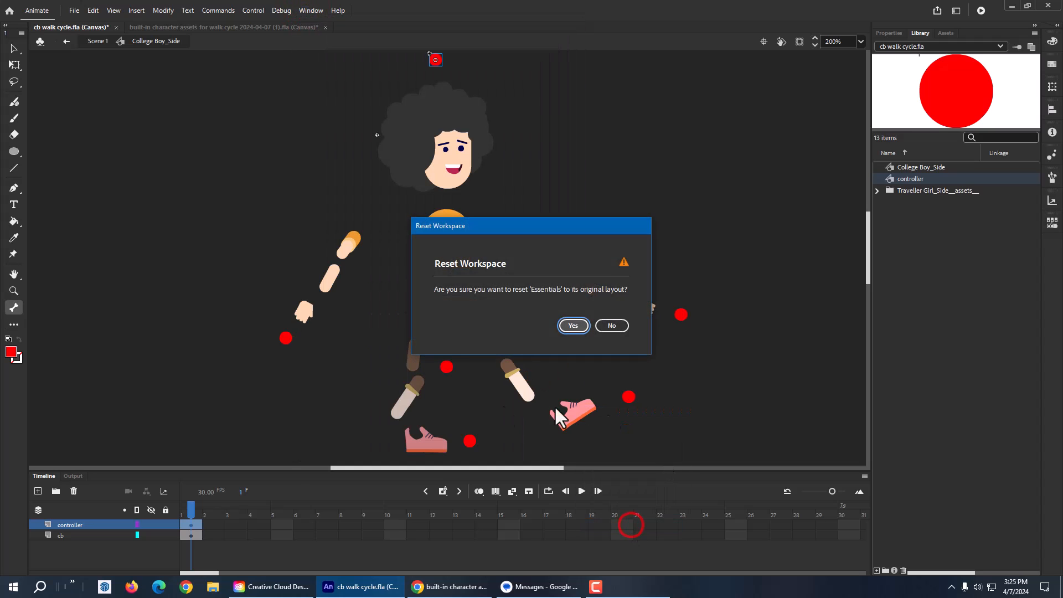
pyautogui.click(574, 326)
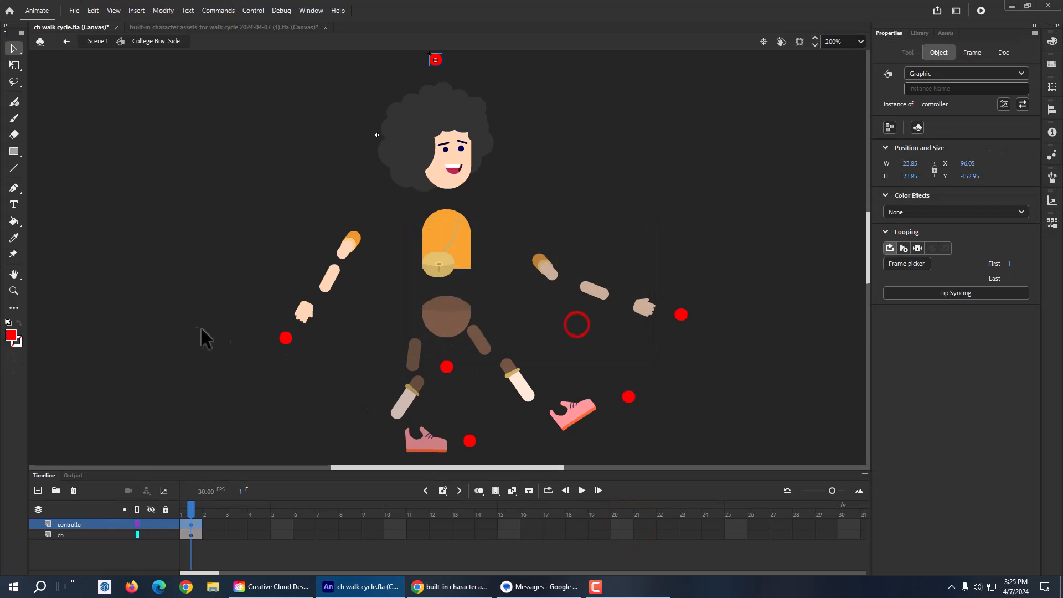
# Add the Bone tool to the tool set below the Zoom tool, and close the tool customization palette.
pyautogui.click(15, 308)
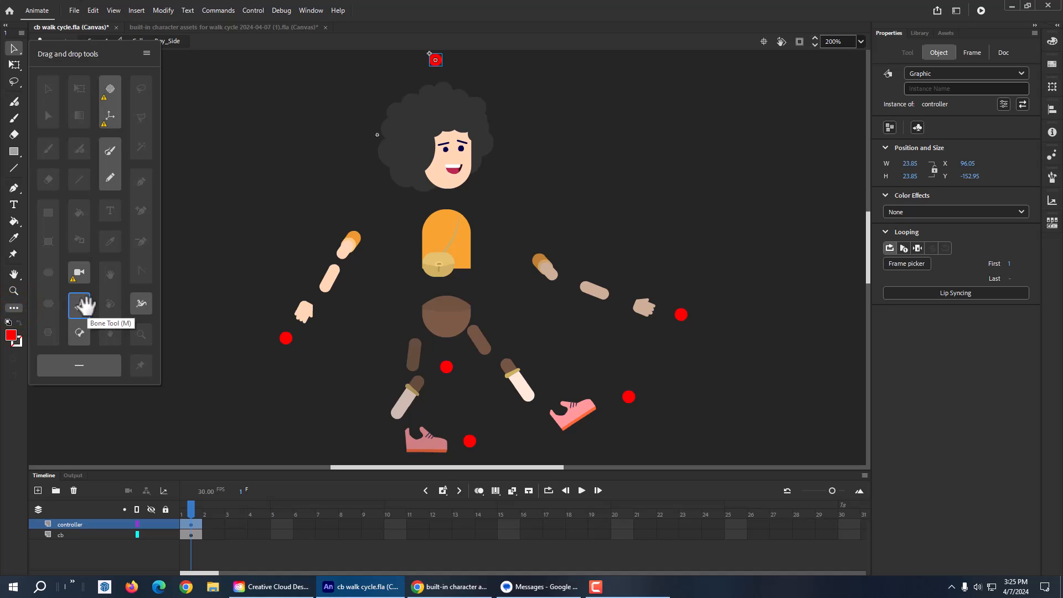
pyautogui.moveTo(83, 304); pyautogui.dragTo(15, 305)
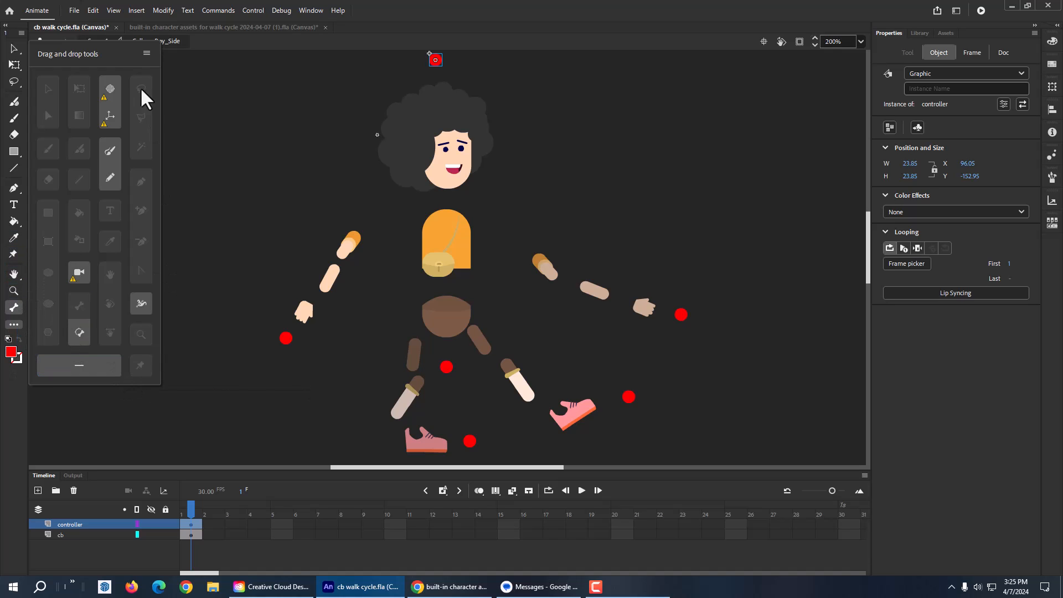
pyautogui.click(147, 52)
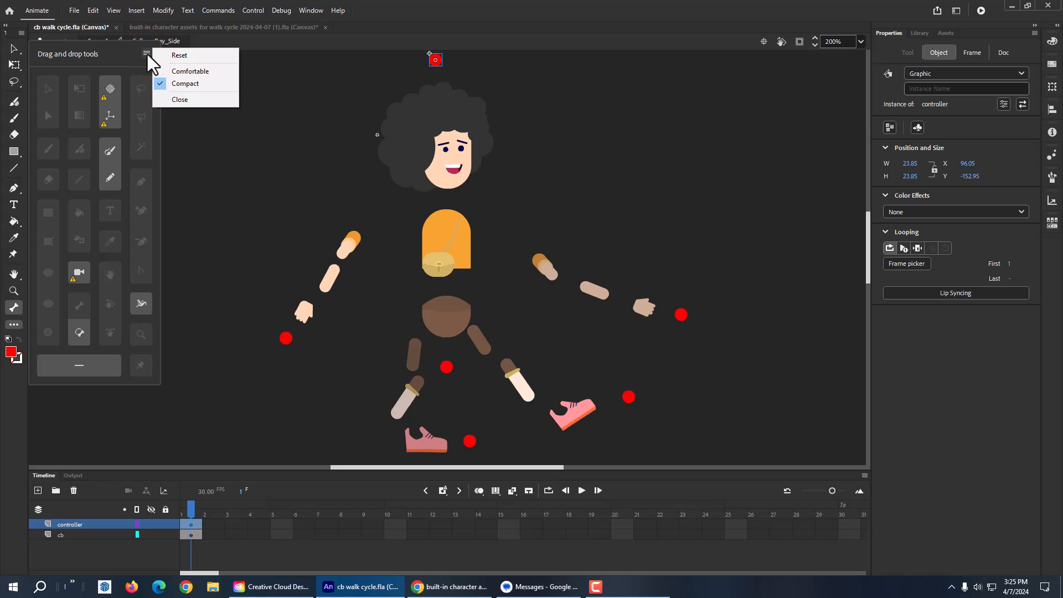
pyautogui.click(164, 98)
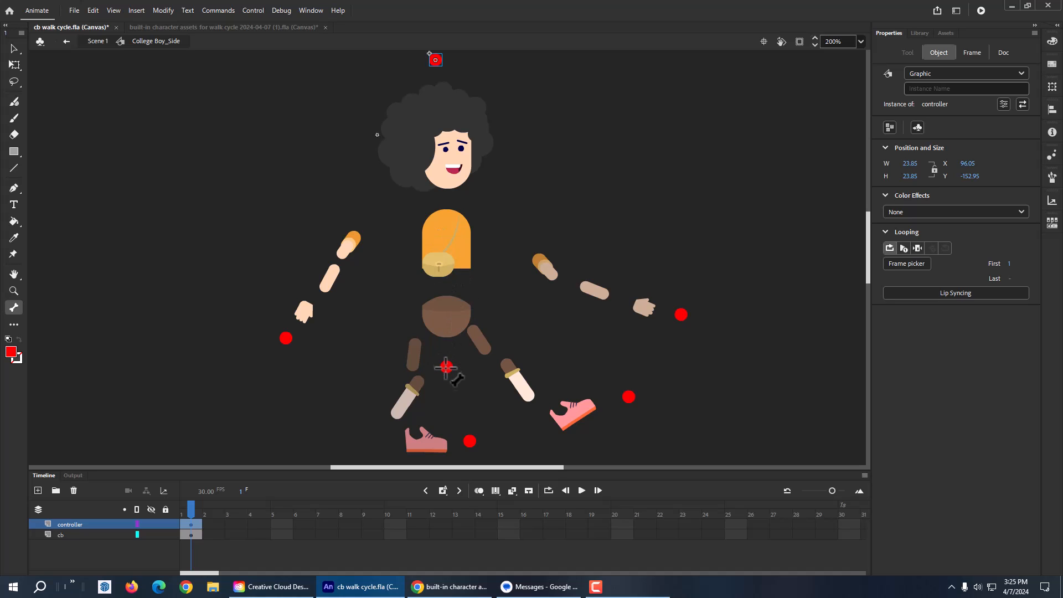
# Chain bones from the pelvis controller through pelvis, torso and head to the top controller, and branch the near arm from the torso to its controller.
pyautogui.moveTo(447, 367)
pyautogui.mouseDown()
pyautogui.moveTo(450, 158)
pyautogui.moveTo(436, 60)
pyautogui.mouseUp()
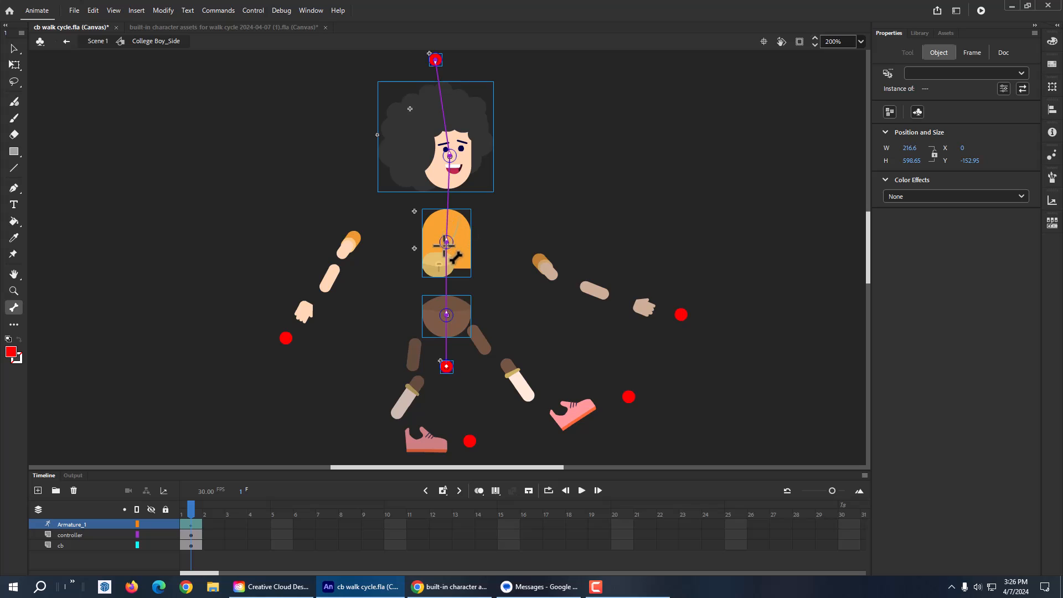
pyautogui.moveTo(446, 242); pyautogui.dragTo(355, 238)
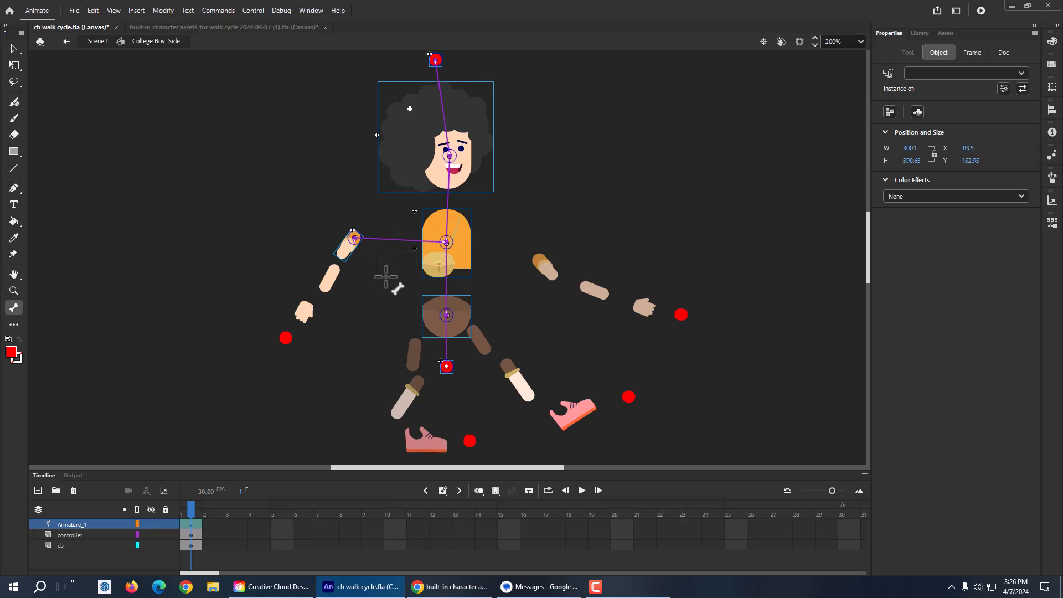
pyautogui.moveTo(355, 238); pyautogui.dragTo(286, 337)
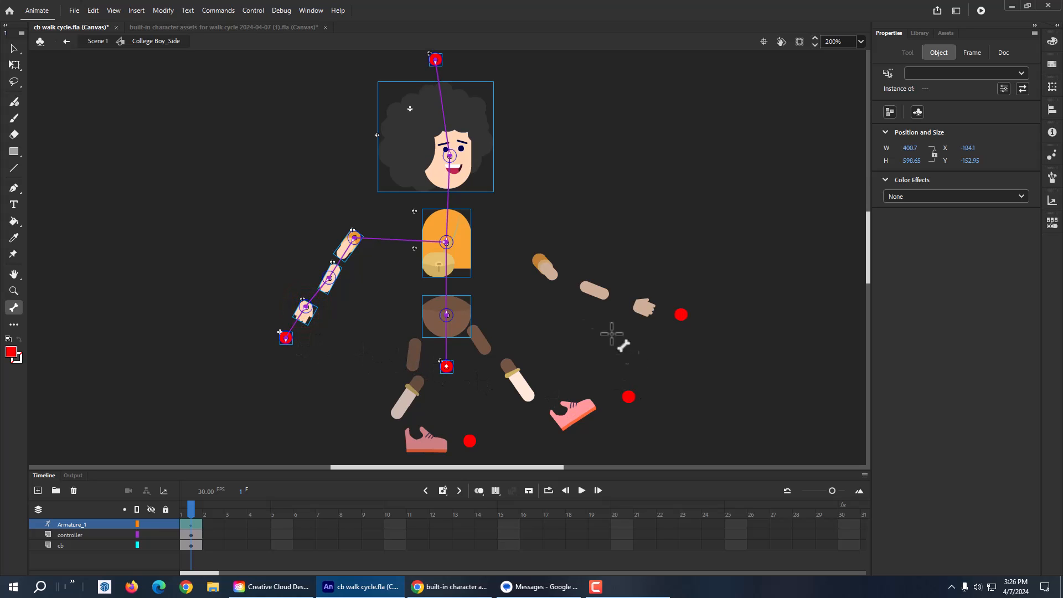
# Branch bones from the torso joint through the far upper arm, forearm and hand to that hand's controller.
pyautogui.moveTo(448, 242); pyautogui.dragTo(538, 260)
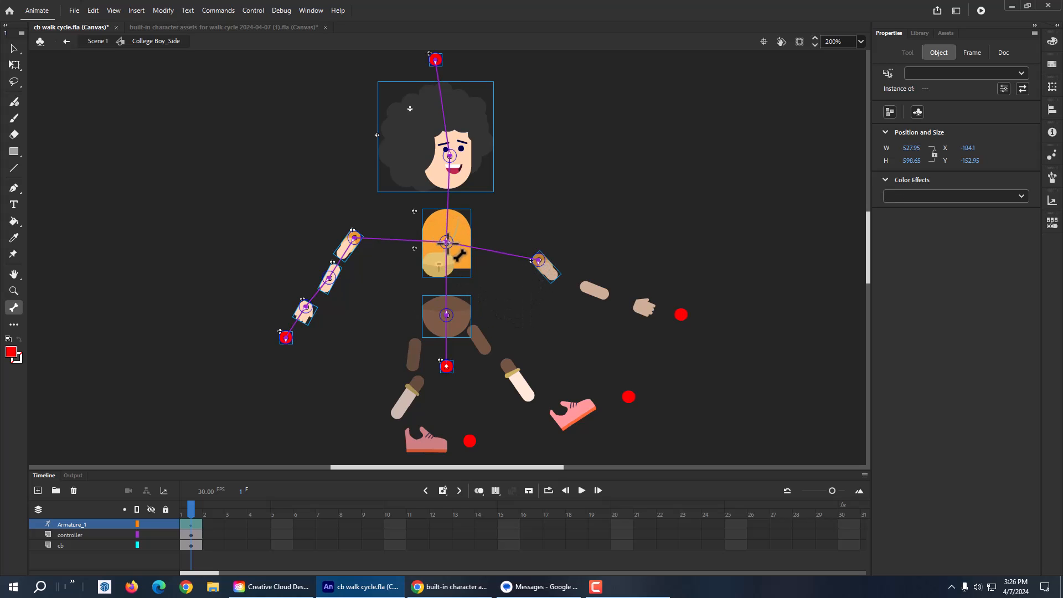
pyautogui.click(446, 242)
pyautogui.moveTo(538, 260); pyautogui.dragTo(681, 314)
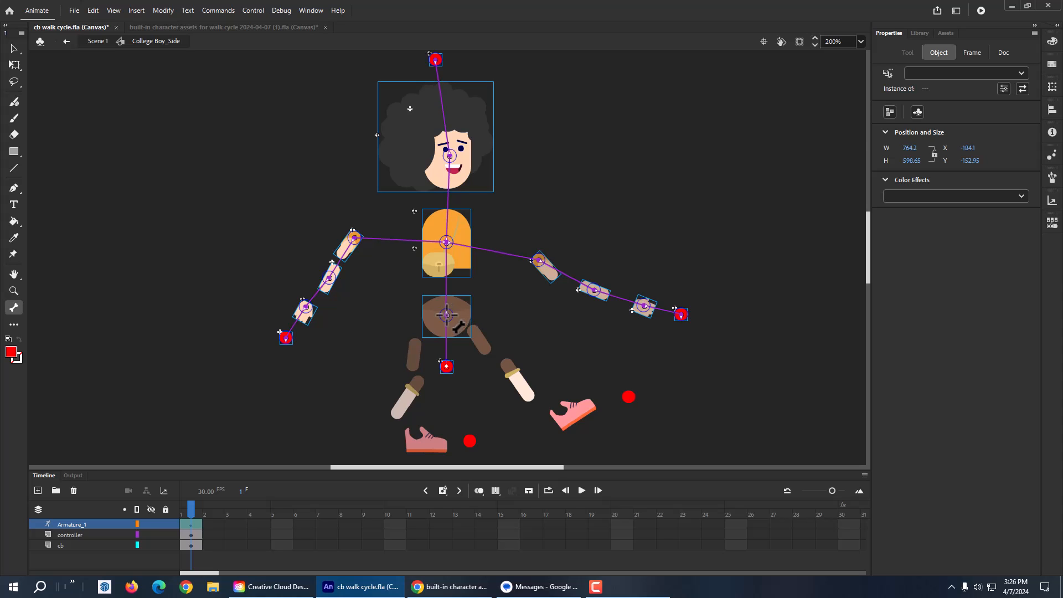
# Branch bones from the pelvis joint through the thigh, lower leg and shoe of both legs to each shoe's controller.
pyautogui.moveTo(446, 314); pyautogui.dragTo(628, 398)
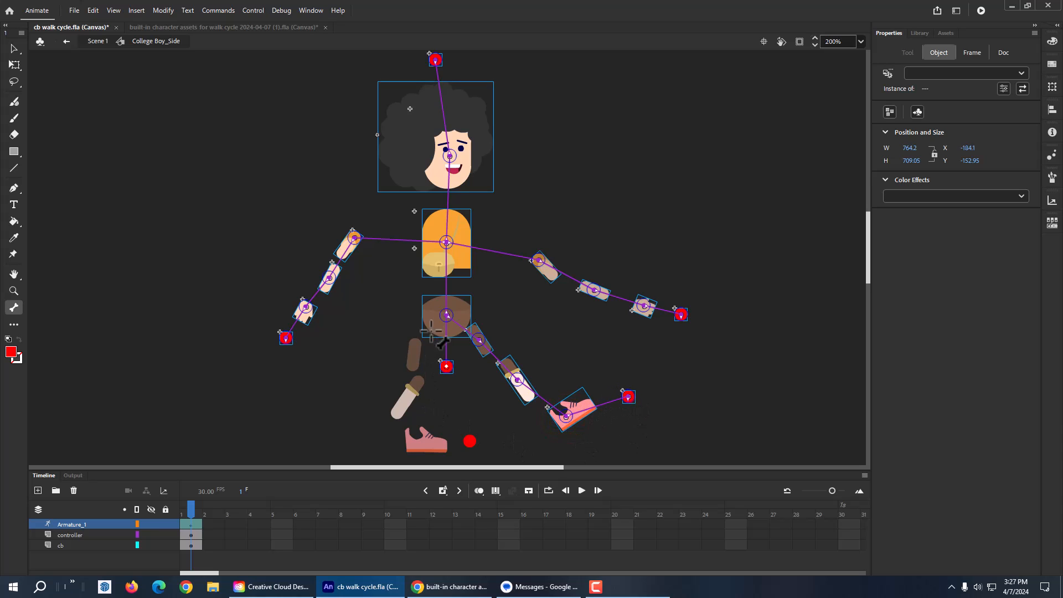
pyautogui.moveTo(445, 314)
pyautogui.mouseDown()
pyautogui.moveTo(441, 348)
pyautogui.moveTo(412, 355)
pyautogui.moveTo(408, 397)
pyautogui.moveTo(429, 446)
pyautogui.moveTo(469, 441)
pyautogui.mouseUp()
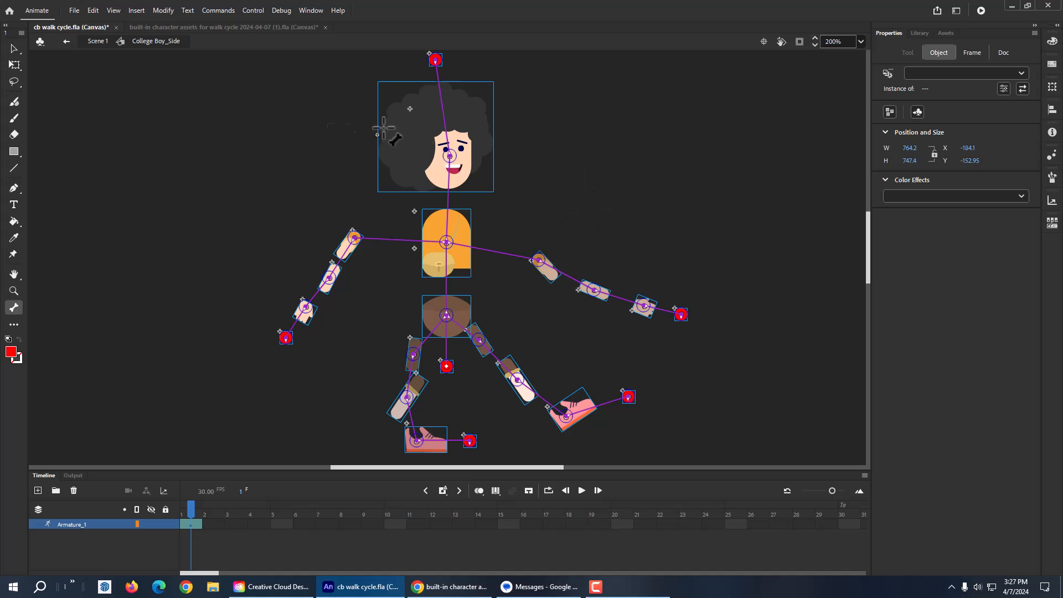
# Use Free Transform to move the head down to the top of the torso, at about X 60, Y -17.
pyautogui.click(15, 66)
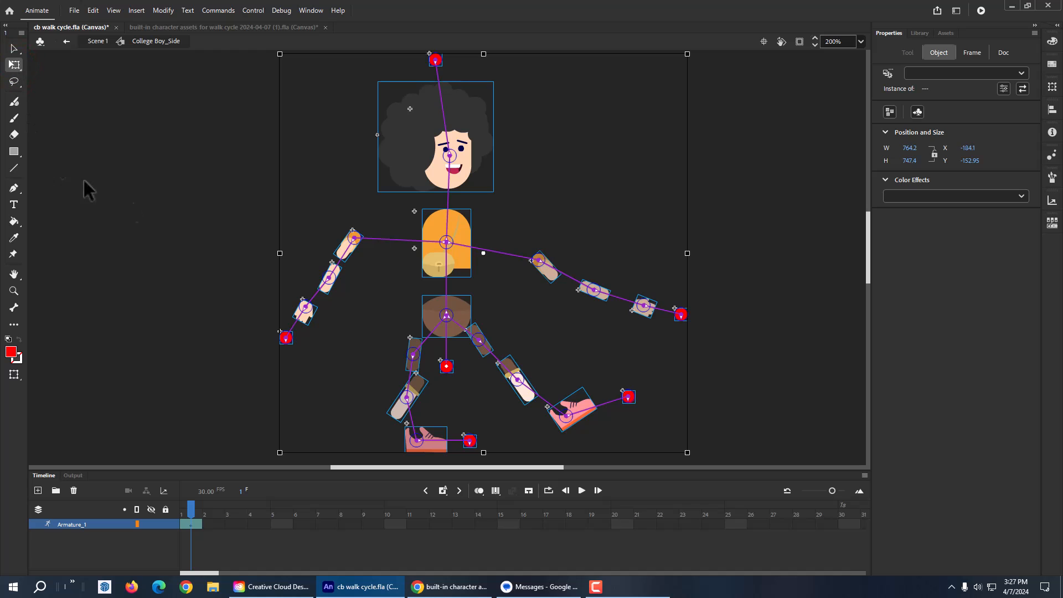
pyautogui.click(743, 195)
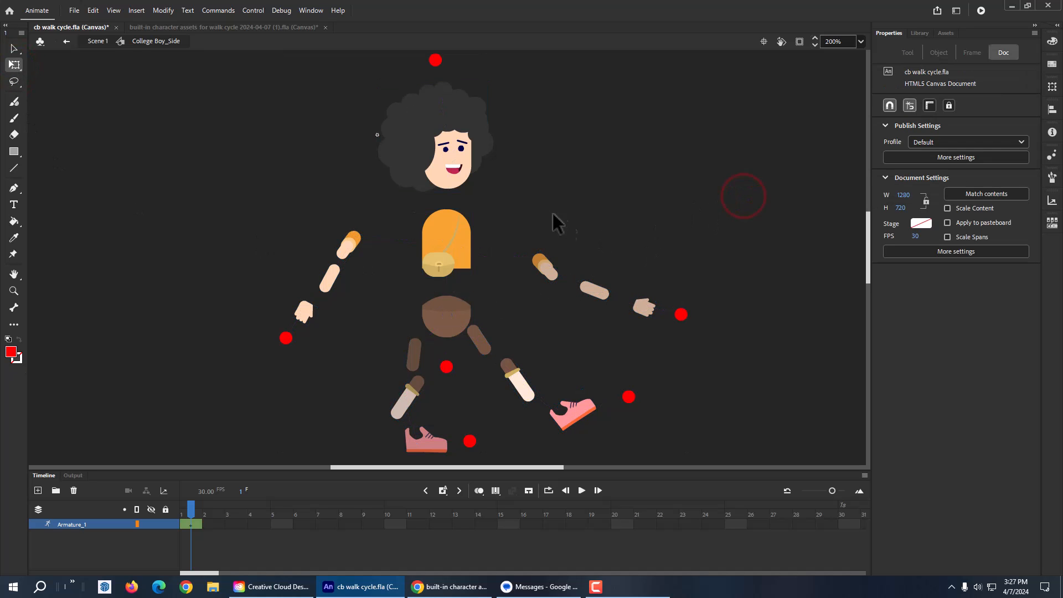
pyautogui.click(458, 170)
pyautogui.moveTo(457, 170); pyautogui.dragTo(457, 195)
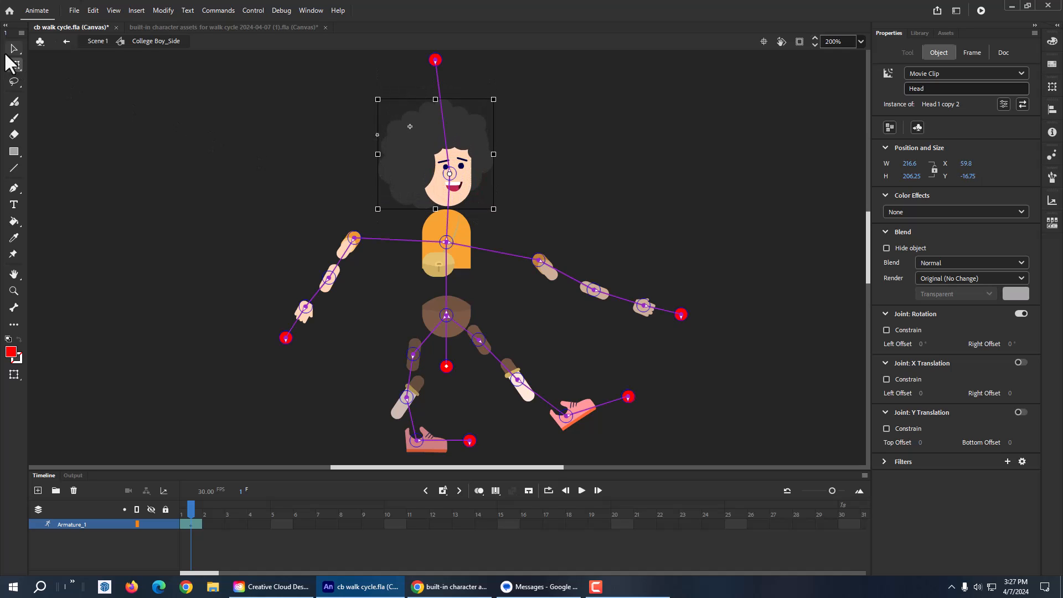
pyautogui.click(12, 48)
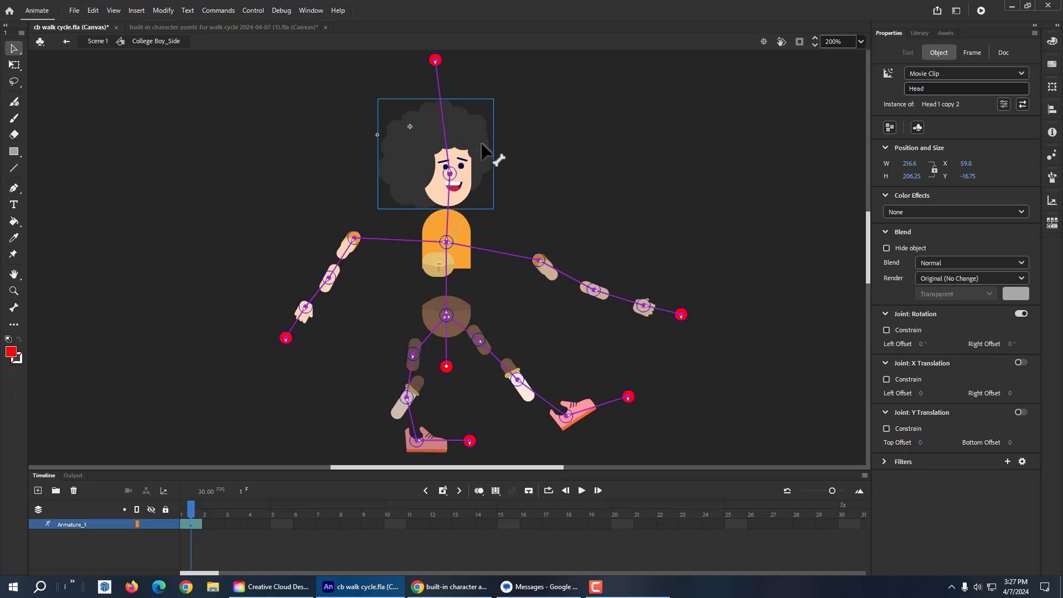
pyautogui.moveTo(475, 156); pyautogui.dragTo(530, 92)
pyautogui.hotkey('ctrl', 'z')
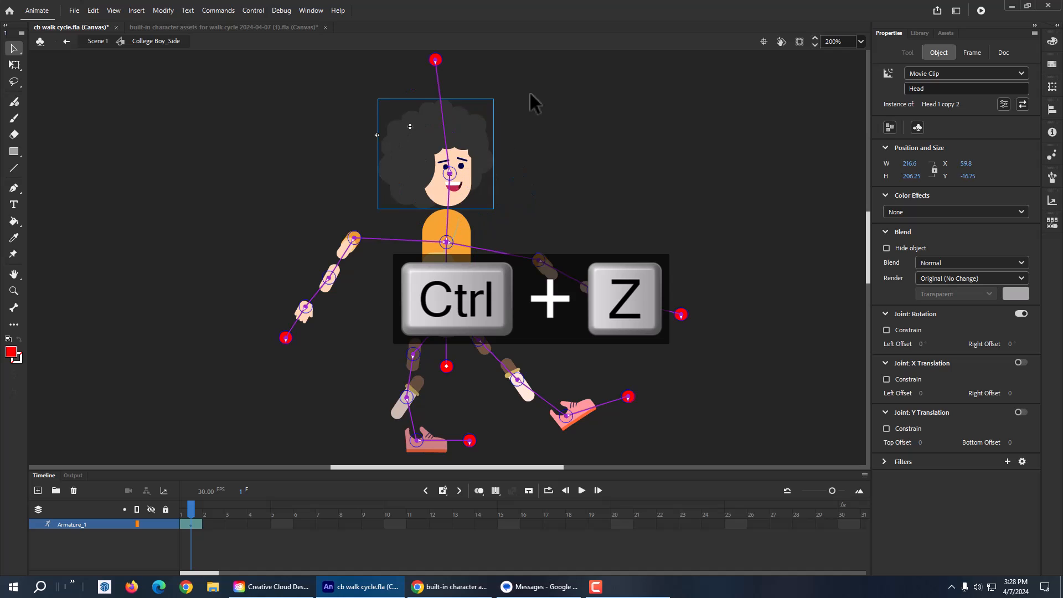
# Move the head down with Free Transform so it overlaps the torso, and bring it forward in front of the shirt.
pyautogui.click(14, 64)
pyautogui.moveTo(462, 142); pyautogui.dragTo(449, 162)
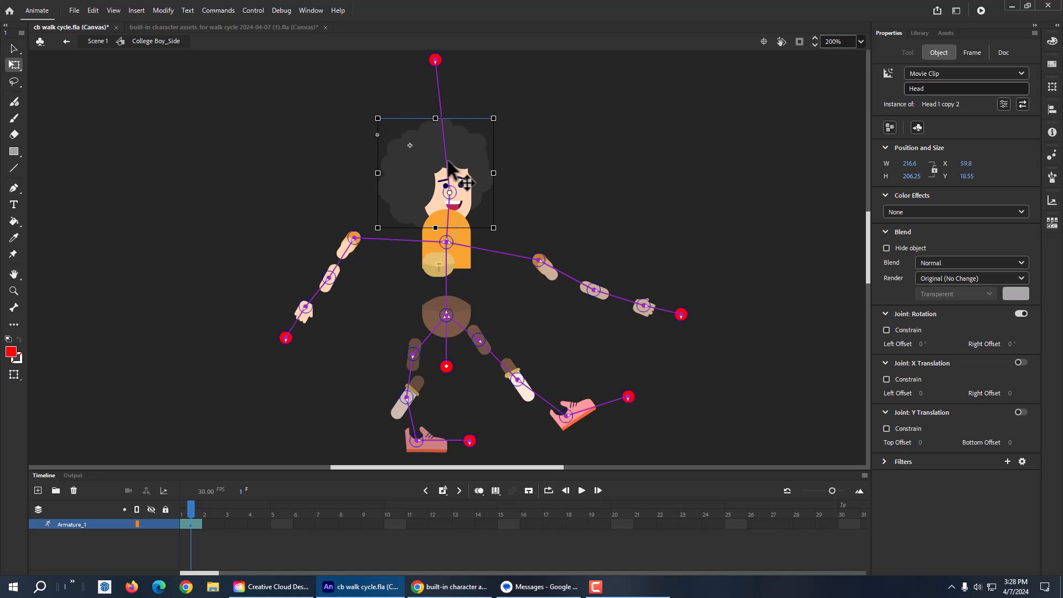
pyautogui.rightClick(465, 184)
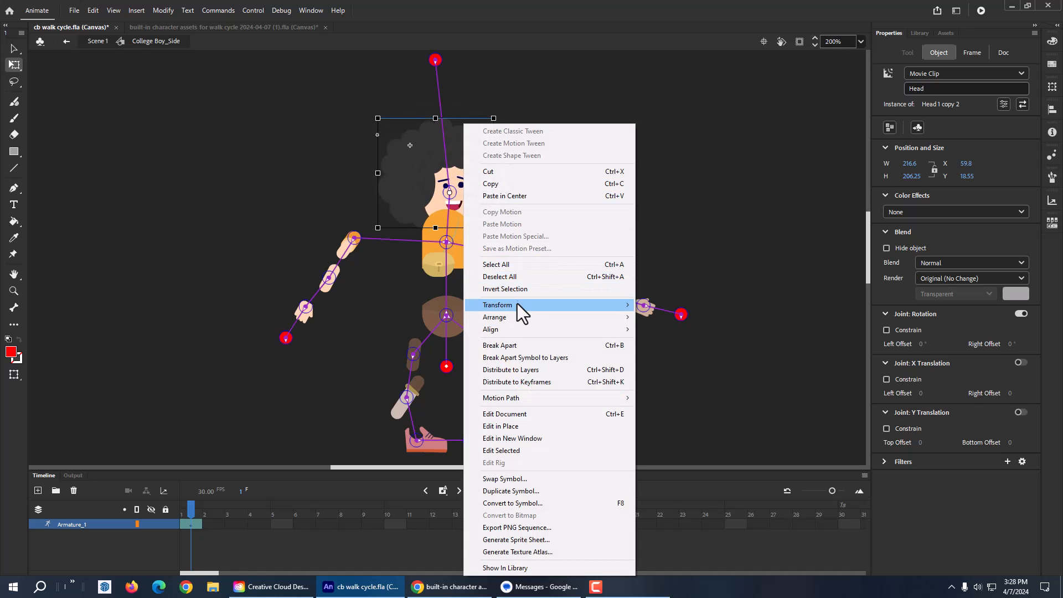
pyautogui.moveTo(517, 319)
pyautogui.click(656, 328)
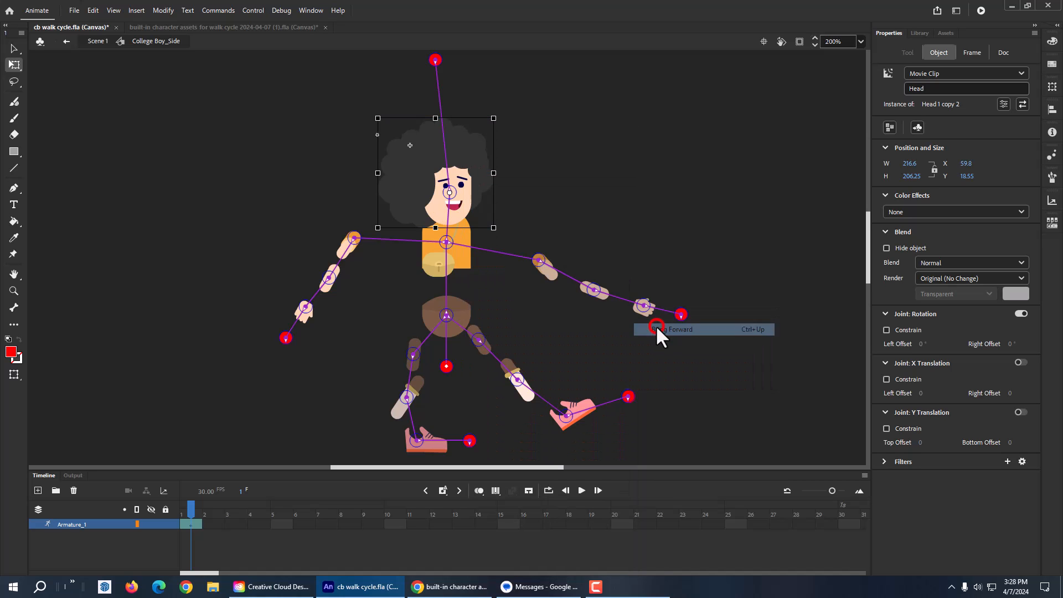
pyautogui.moveTo(462, 191)
pyautogui.mouseDown()
pyautogui.moveTo(455, 220)
pyautogui.moveTo(459, 193)
pyautogui.mouseUp()
pyautogui.click(559, 210)
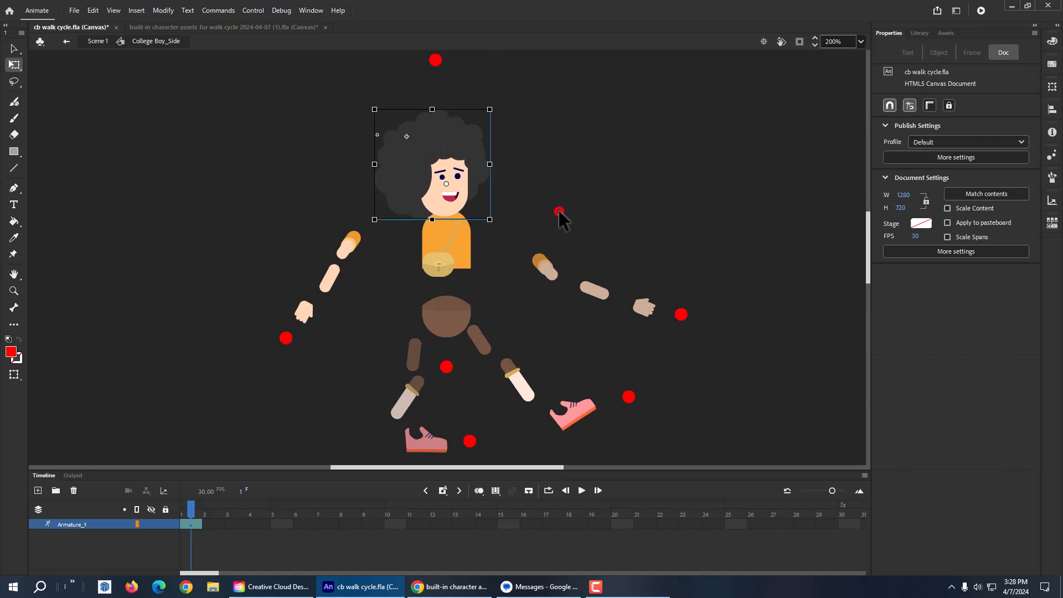
# Compare with the College Boy in the character assets file and shift the head over the torso to about X 58.5, Y 2.
pyautogui.click(191, 27)
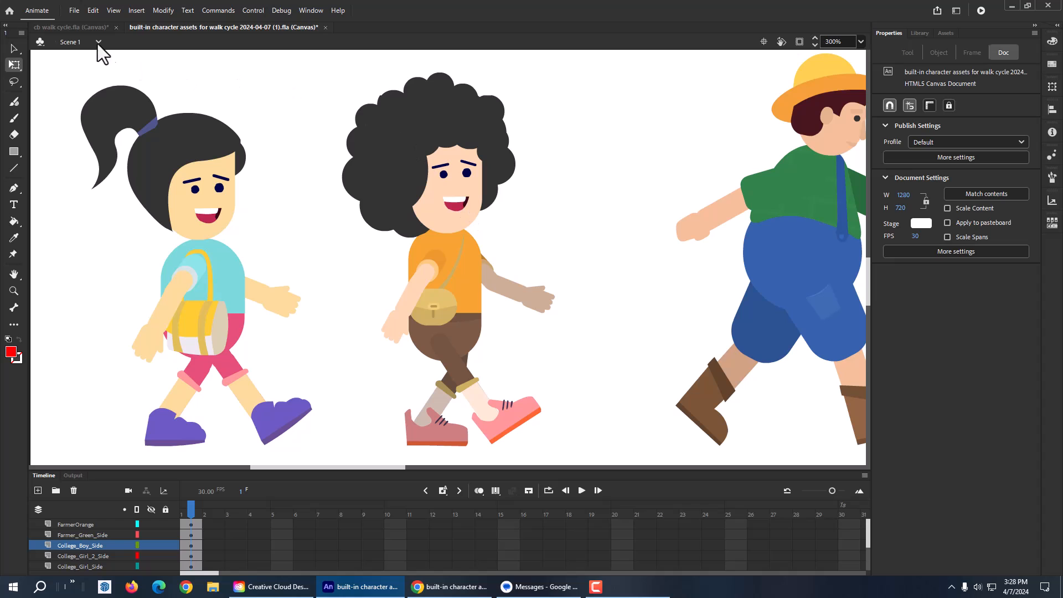
pyautogui.click(69, 27)
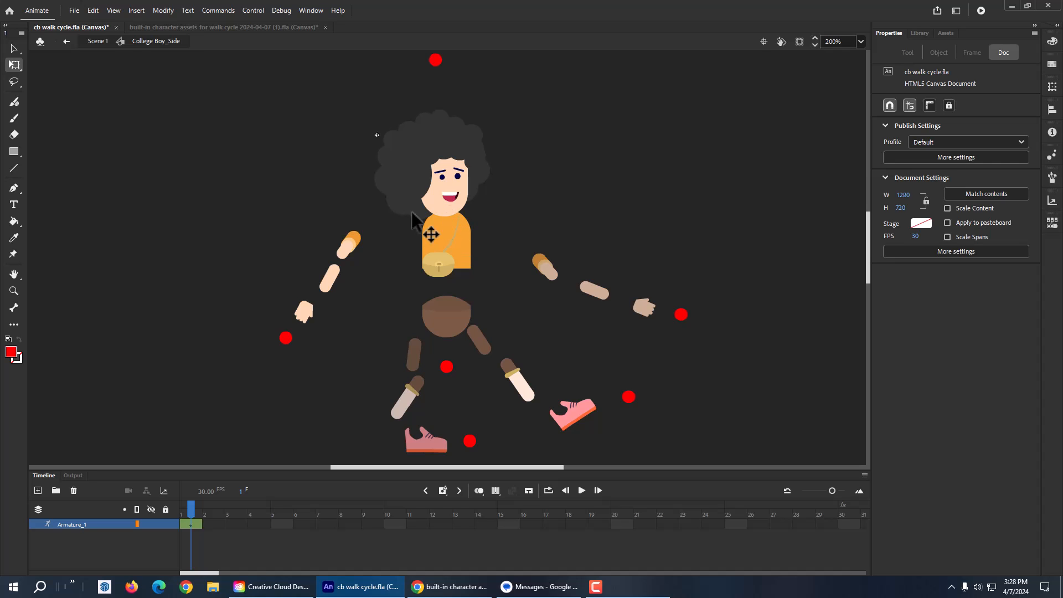
pyautogui.click(437, 209)
pyautogui.moveTo(437, 207); pyautogui.dragTo(441, 208)
pyautogui.press('Left')
pyautogui.press('Left')
pyautogui.press('Left')
pyautogui.press('Left')
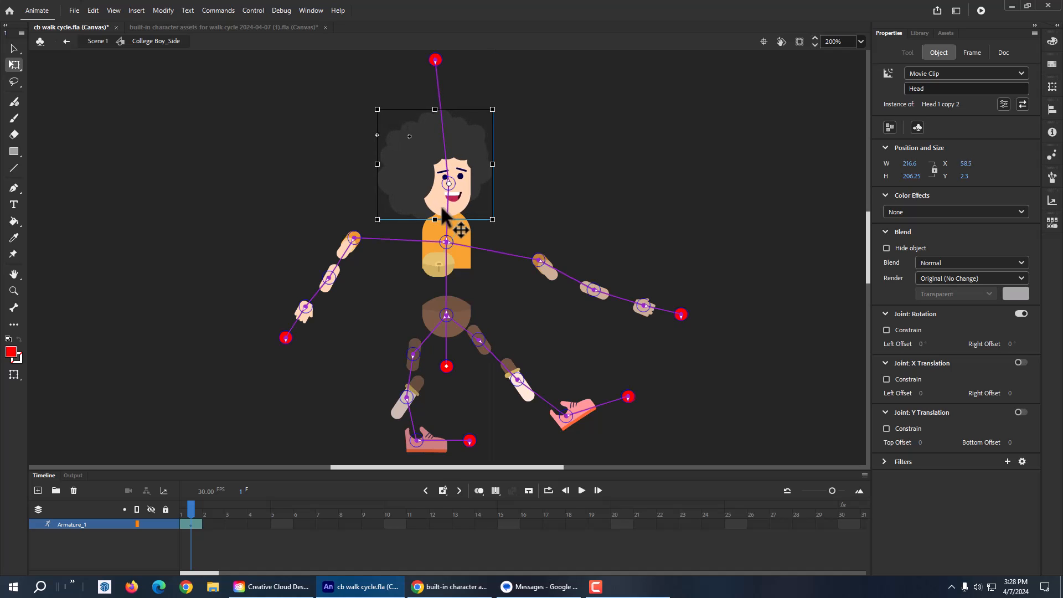
pyautogui.click(547, 198)
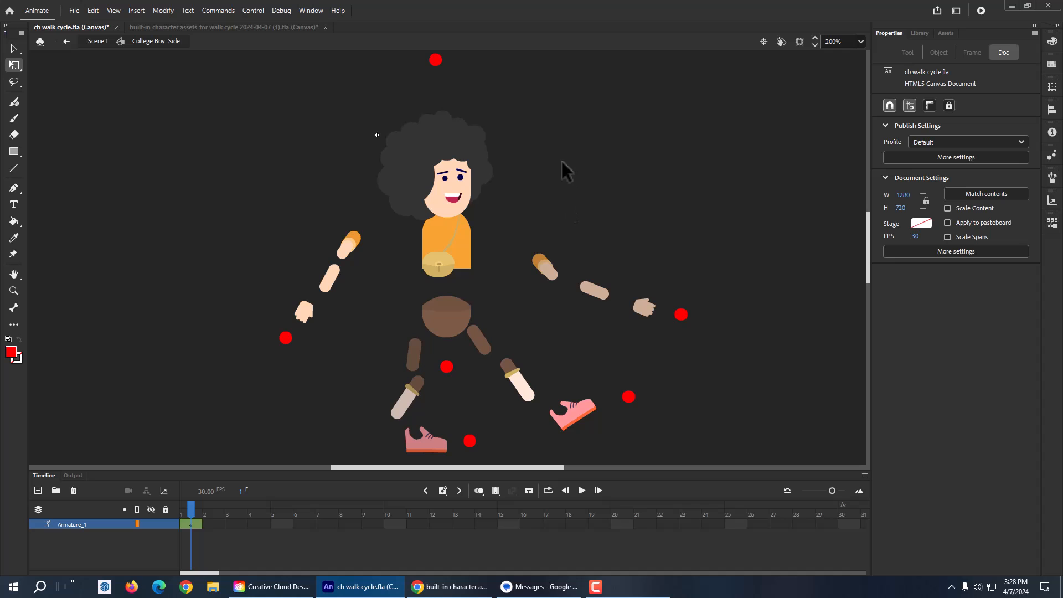
# Move the hip up to the torso's lower edge, at about X 69, Y 139, and send it backward behind the bag.
pyautogui.click(447, 324)
pyautogui.moveTo(447, 324); pyautogui.dragTo(446, 292)
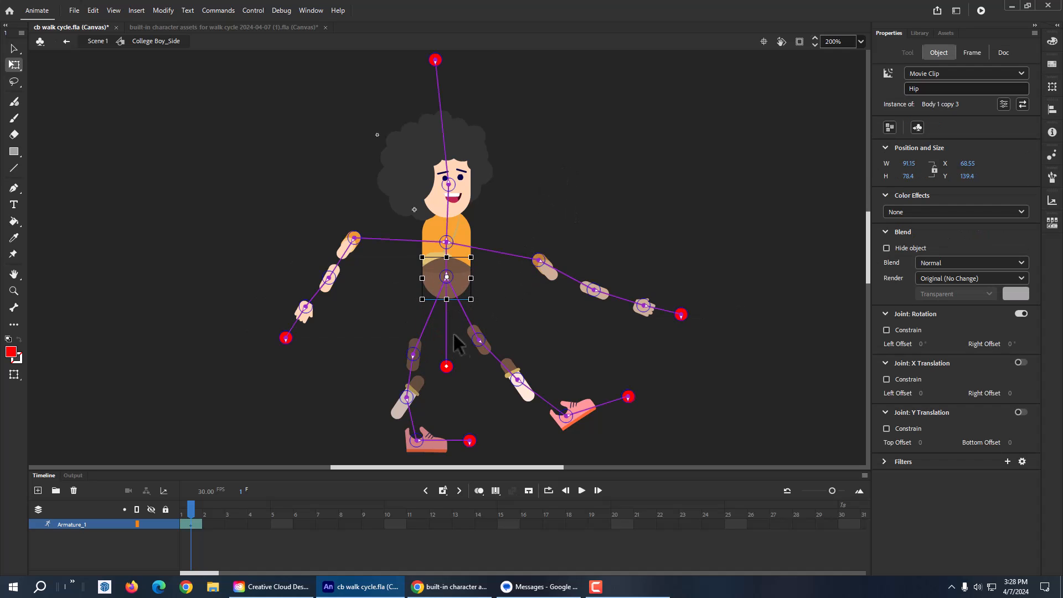
pyautogui.rightClick(458, 284)
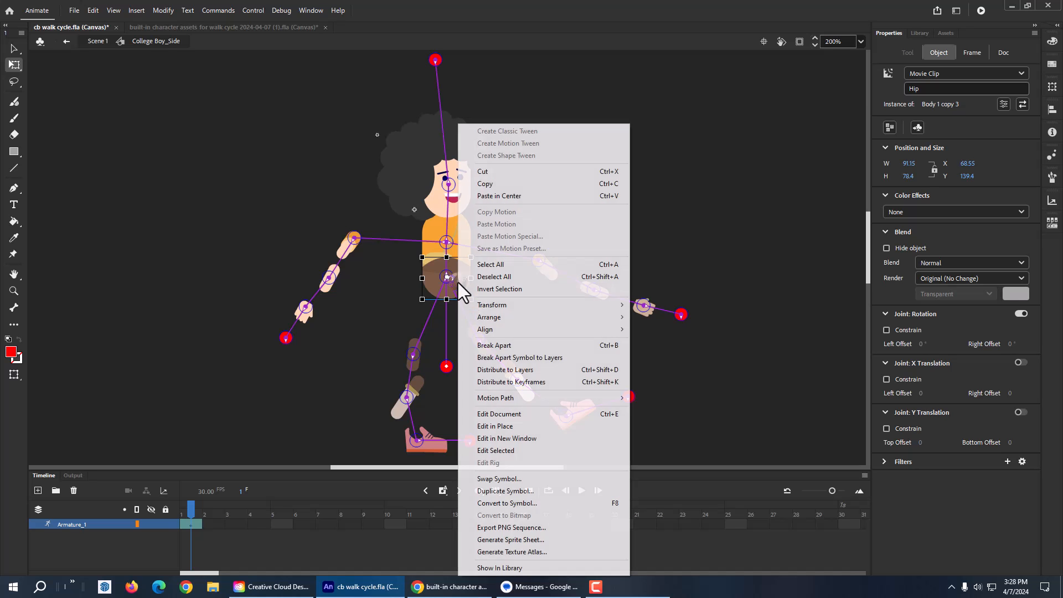
pyautogui.moveTo(488, 317)
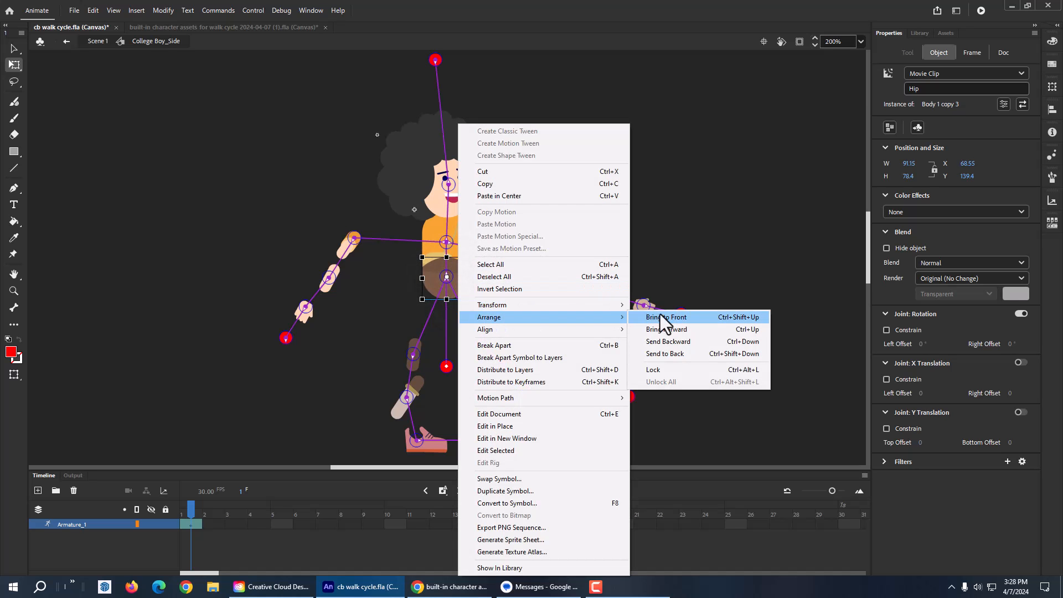
pyautogui.click(672, 340)
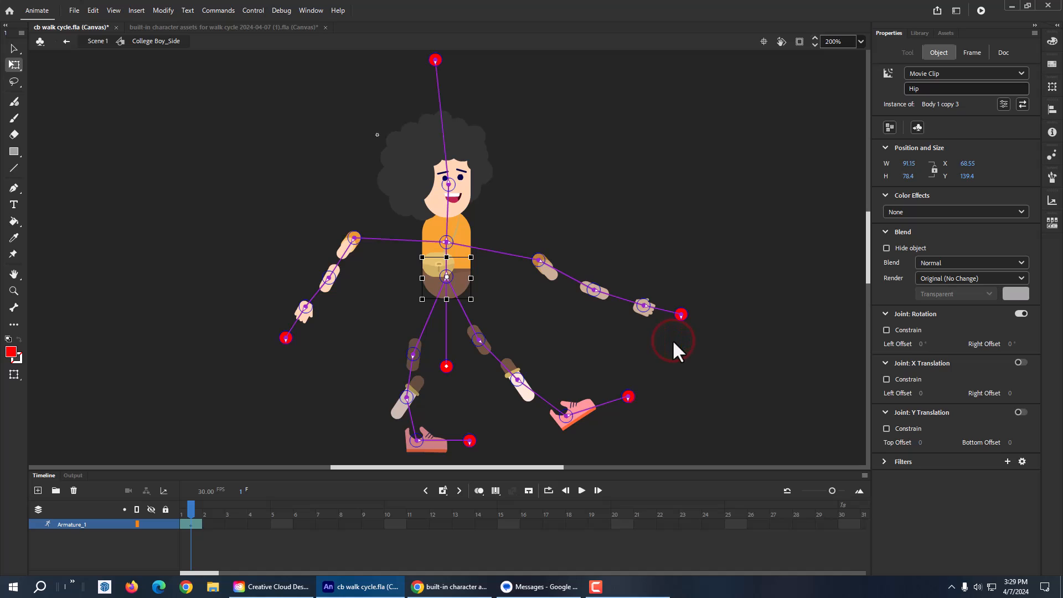
pyautogui.click(542, 332)
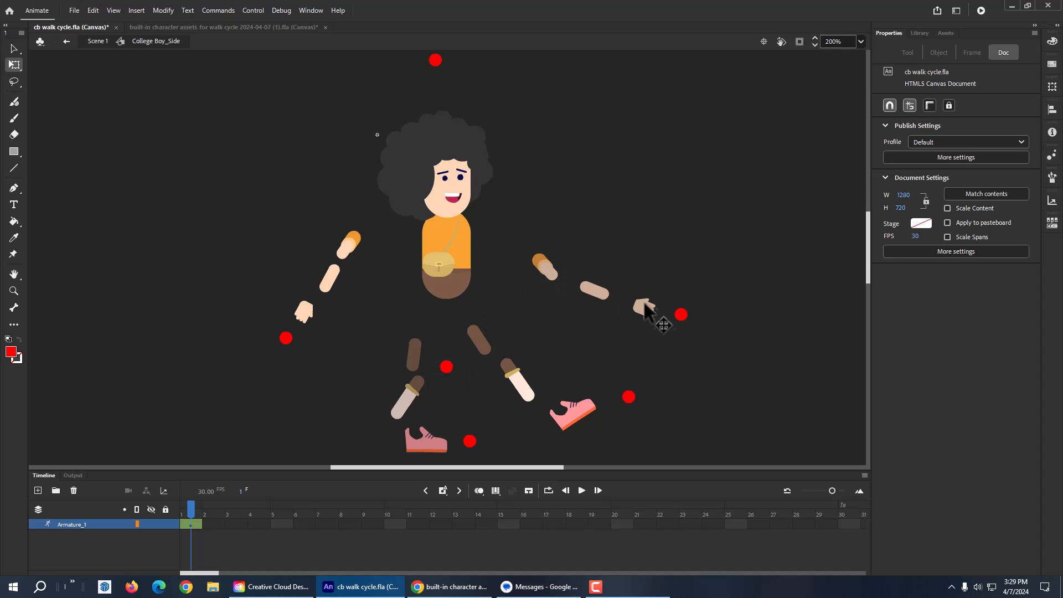
# Check the arm placement in the character assets file and move the far upper arm onto the shoulder at about X 144.5, Y 171.
pyautogui.click(208, 28)
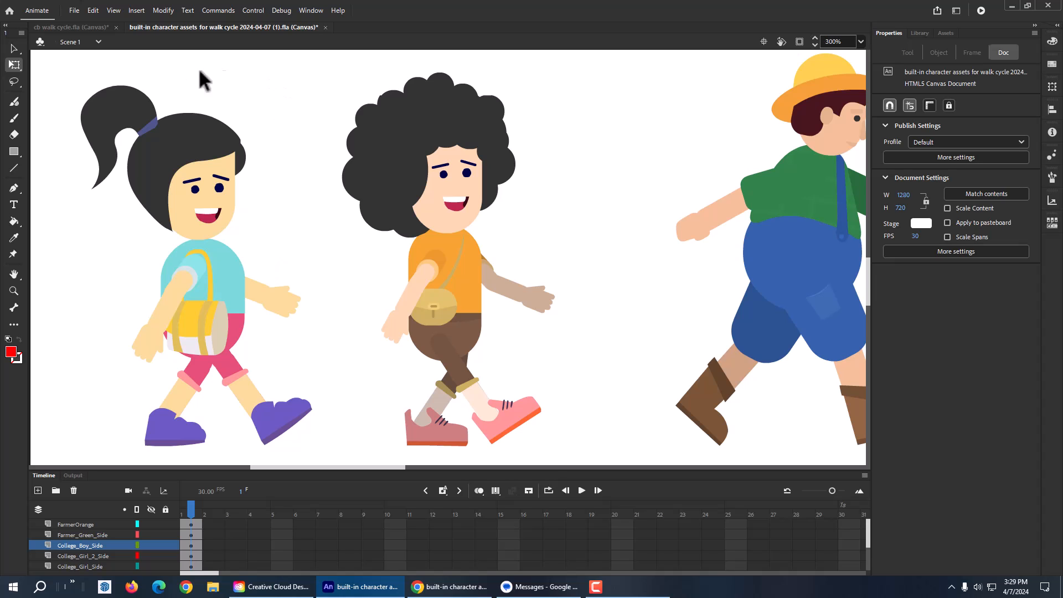
pyautogui.click(83, 27)
pyautogui.click(188, 27)
pyautogui.click(70, 28)
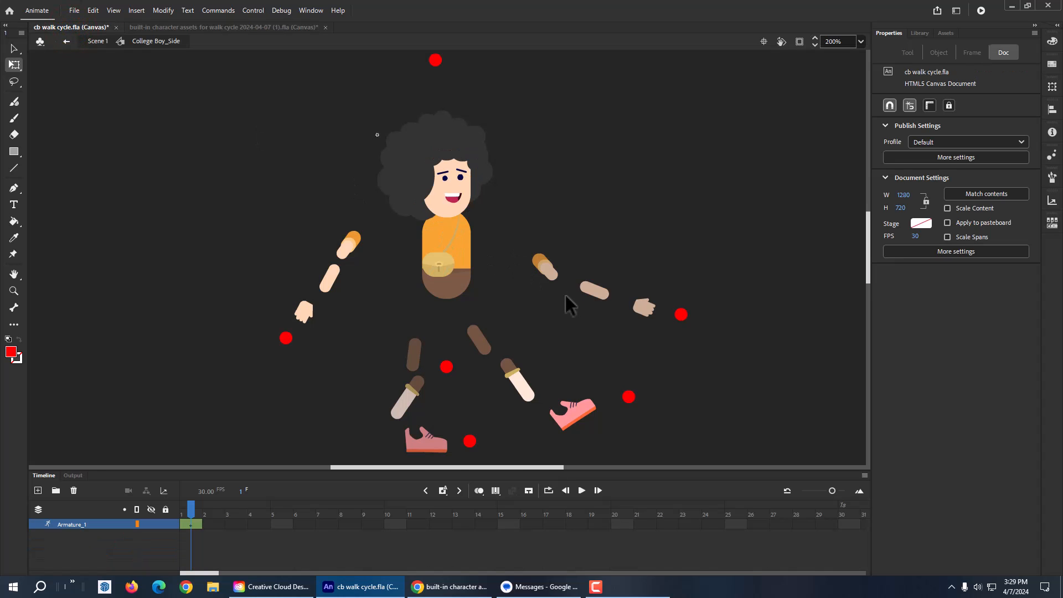
pyautogui.hotkey('ctrl', '=')
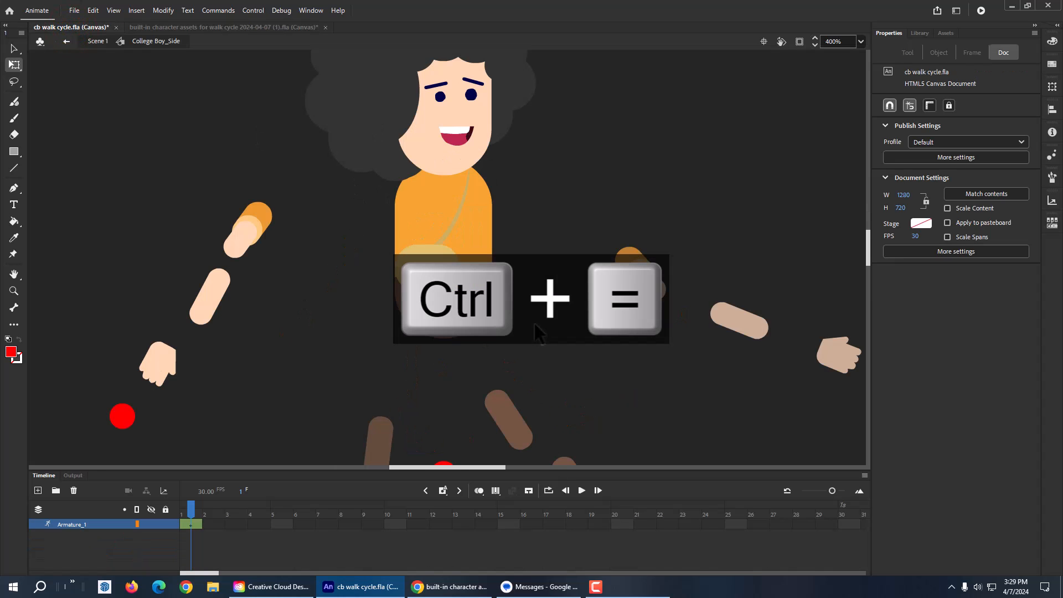
pyautogui.moveTo(640, 272); pyautogui.dragTo(485, 205)
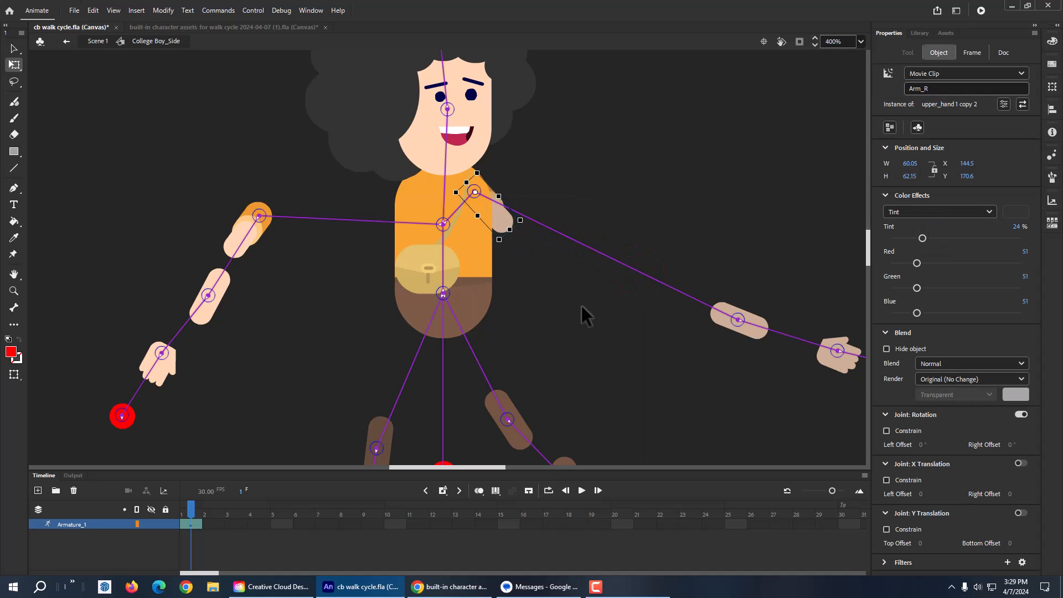
# Recheck the assets file's College Boy and attach the far forearm to the end of its upper arm, nudging it into place.
pyautogui.click(233, 25)
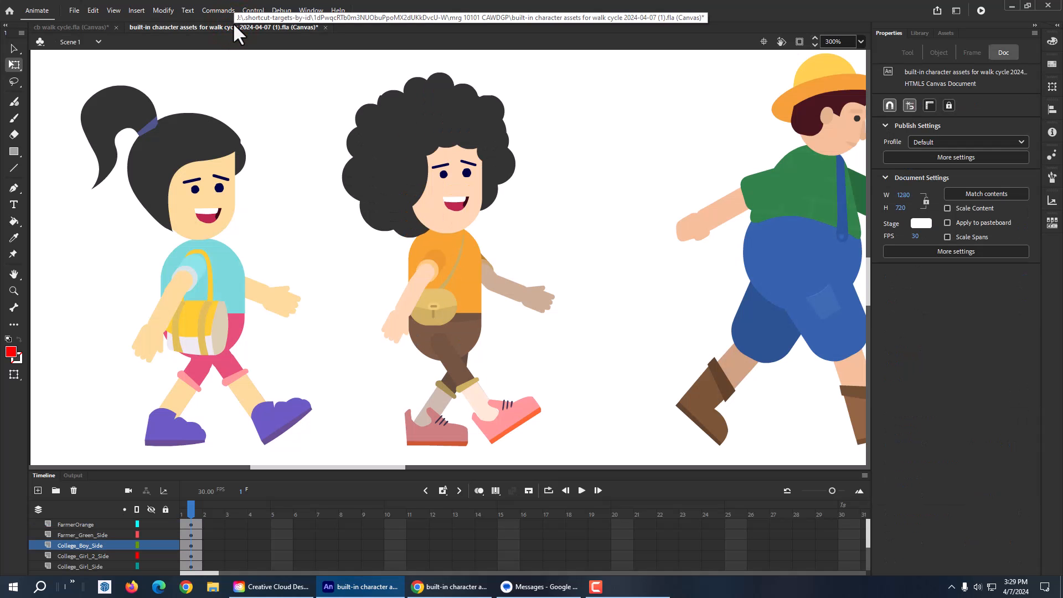
pyautogui.click(79, 28)
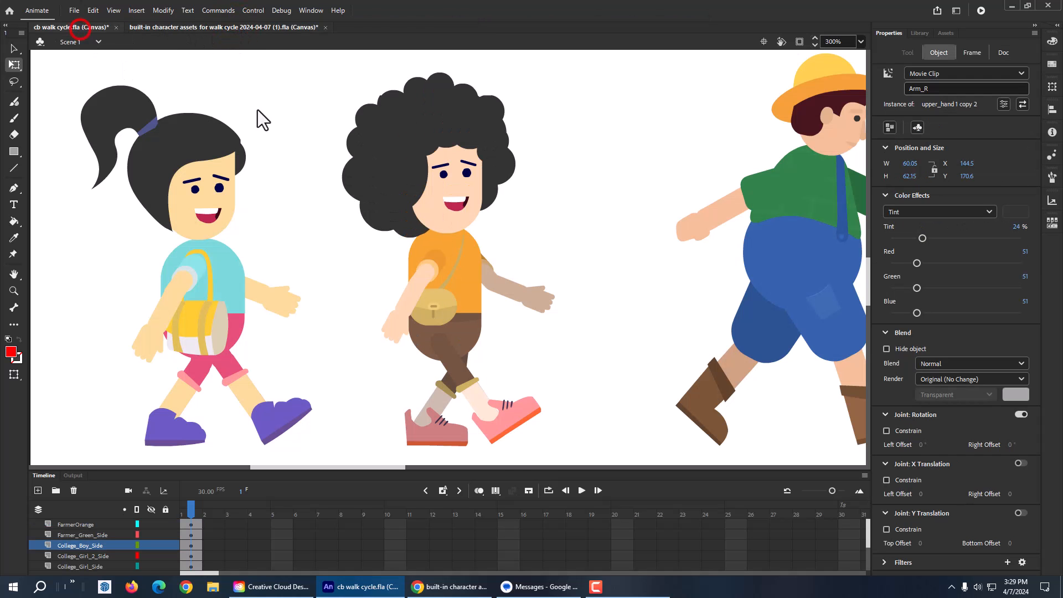
pyautogui.moveTo(754, 335); pyautogui.dragTo(535, 244)
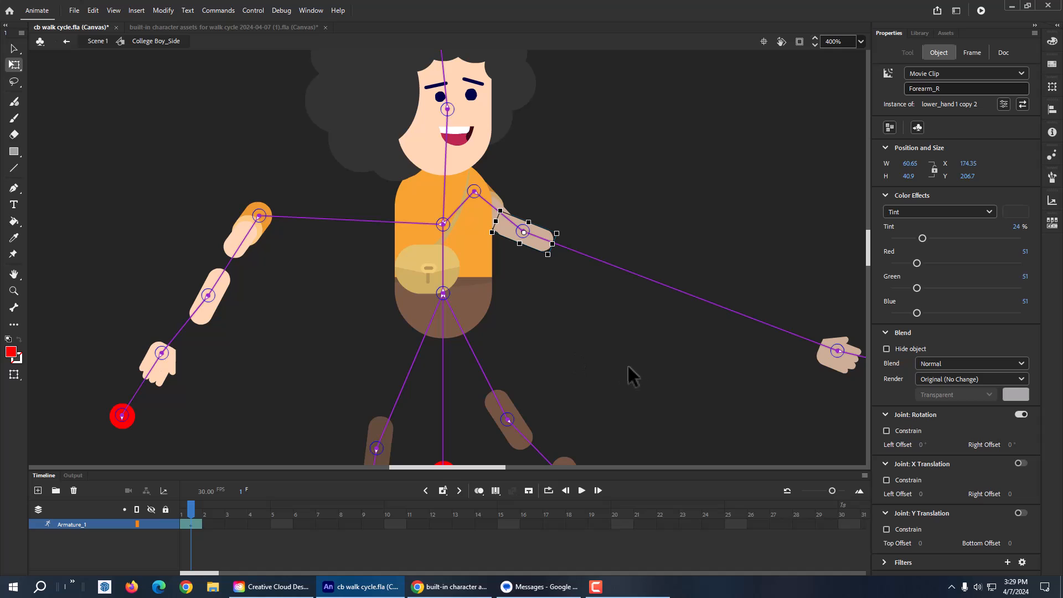
pyautogui.press('Down')
pyautogui.press('Up')
pyautogui.press('Right')
pyautogui.press('Right')
pyautogui.press('Left')
pyautogui.press('Left')
# Attach the far hand to its forearm at about X 219, Y 226, and move that hand's controller just beyond the fingers.
pyautogui.moveTo(837, 370); pyautogui.dragTo(561, 266)
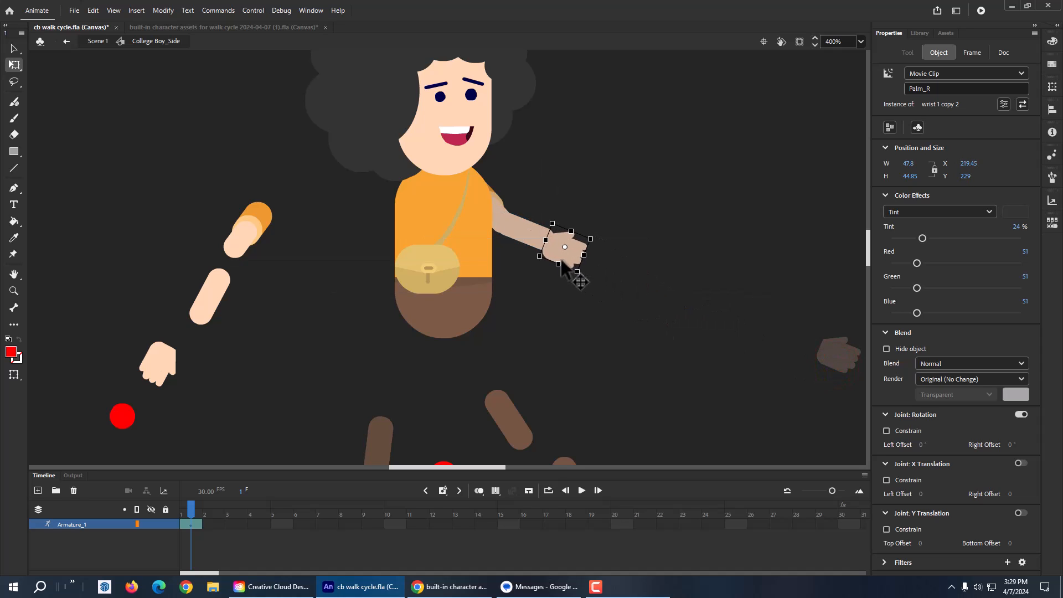
pyautogui.press('Up')
pyautogui.press('Up')
pyautogui.press('Up')
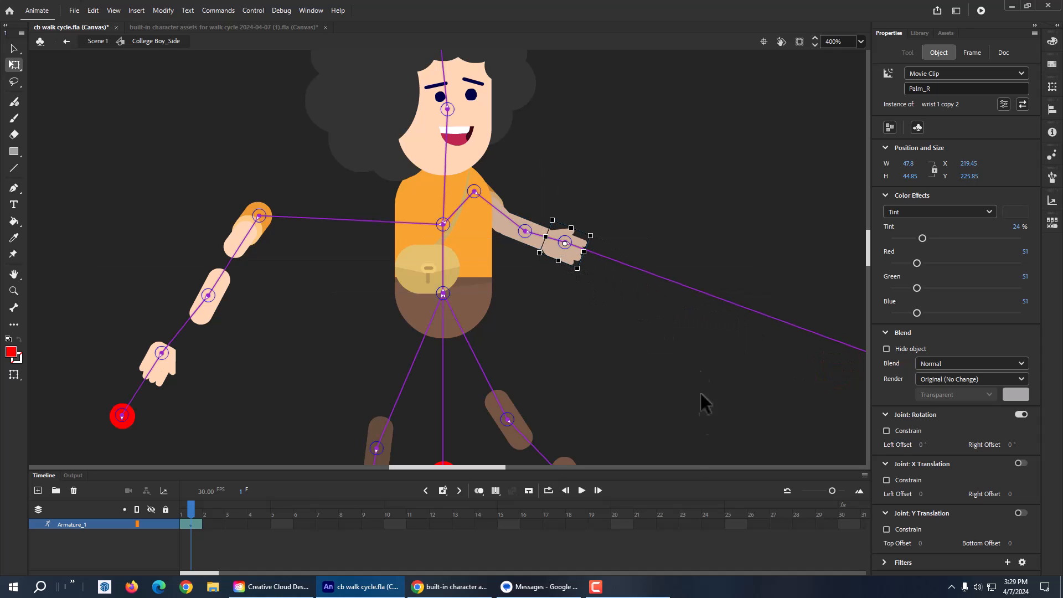
pyautogui.moveTo(484, 467); pyautogui.dragTo(507, 466)
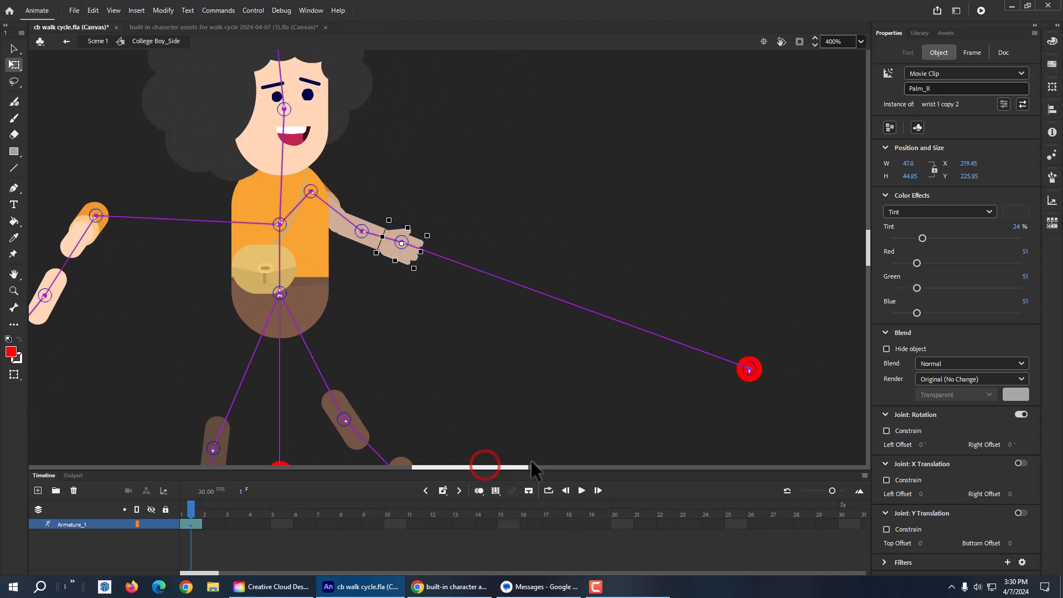
pyautogui.moveTo(743, 380); pyautogui.dragTo(460, 275)
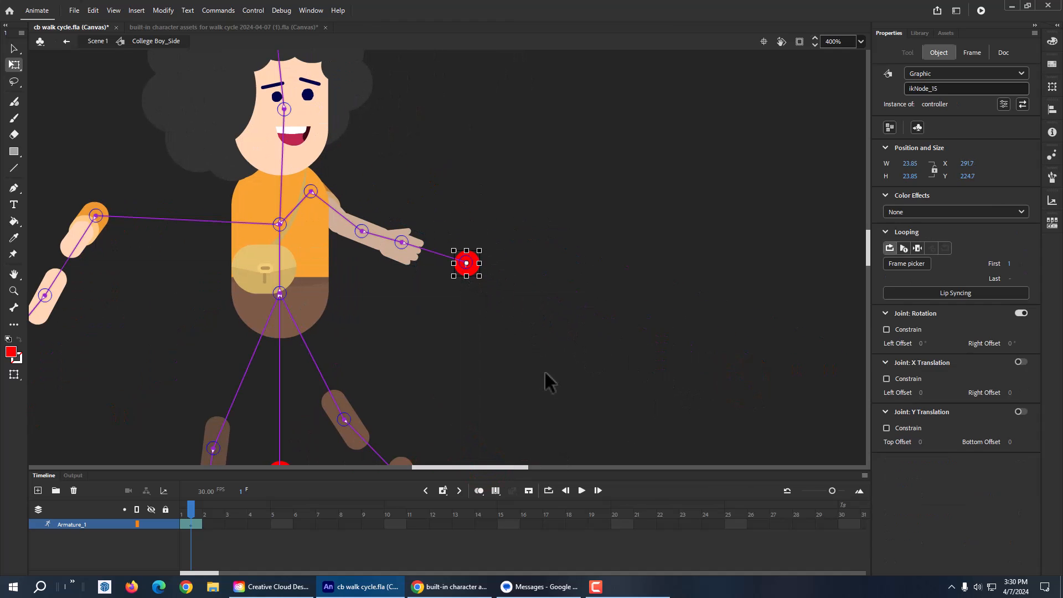
# Place the near upper arm on the shoulder to match the assets file, at about X 112, Y 159, and bring it forward over the torso.
pyautogui.moveTo(506, 466); pyautogui.dragTo(457, 467)
pyautogui.moveTo(446, 243); pyautogui.dragTo(599, 225)
pyautogui.click(224, 26)
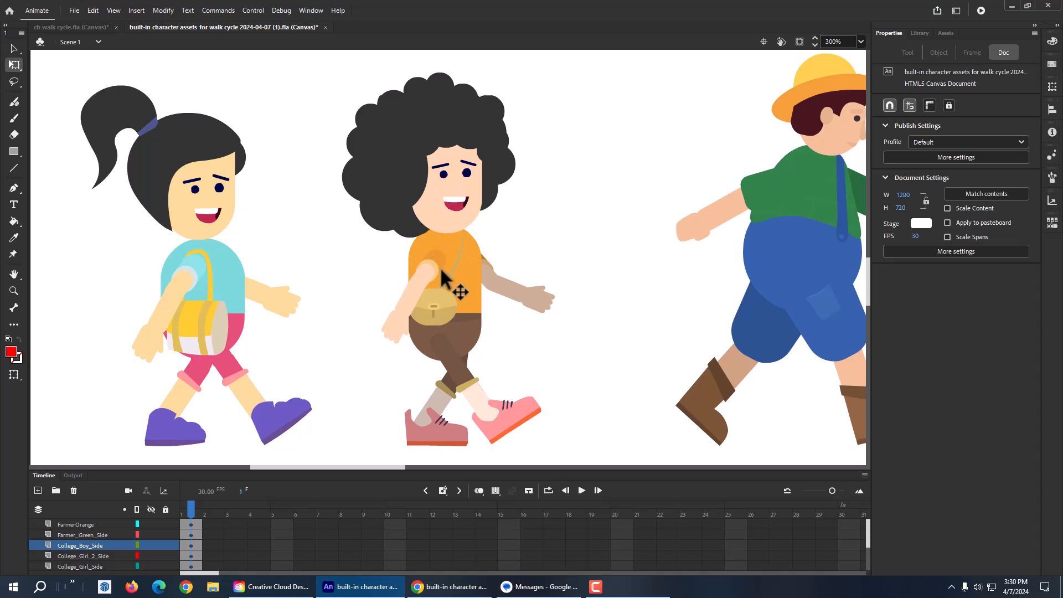
pyautogui.click(86, 23)
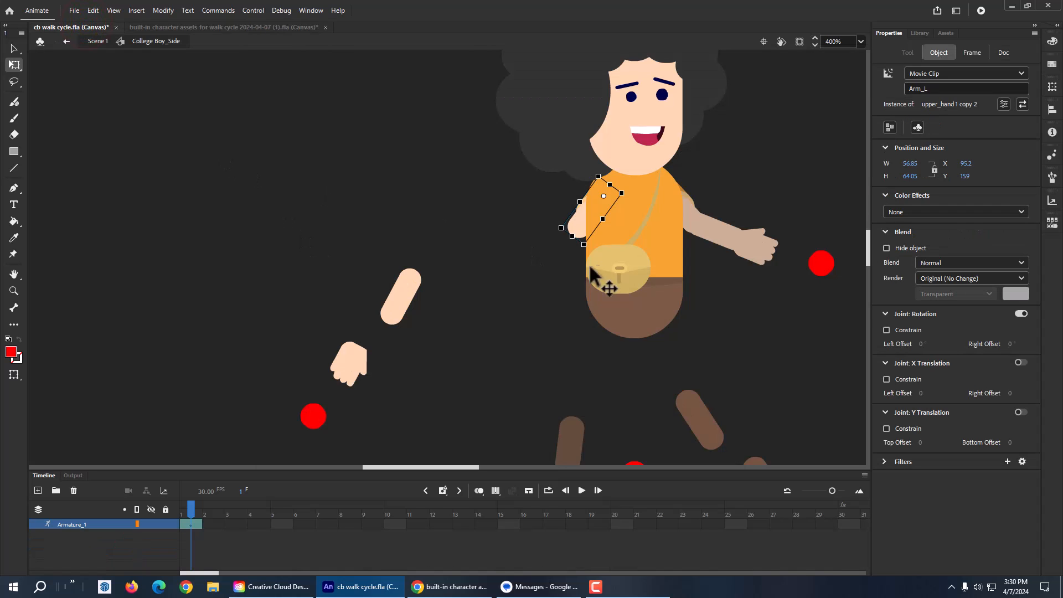
pyautogui.rightClick(576, 228)
pyautogui.moveTo(597, 321)
pyautogui.click(772, 327)
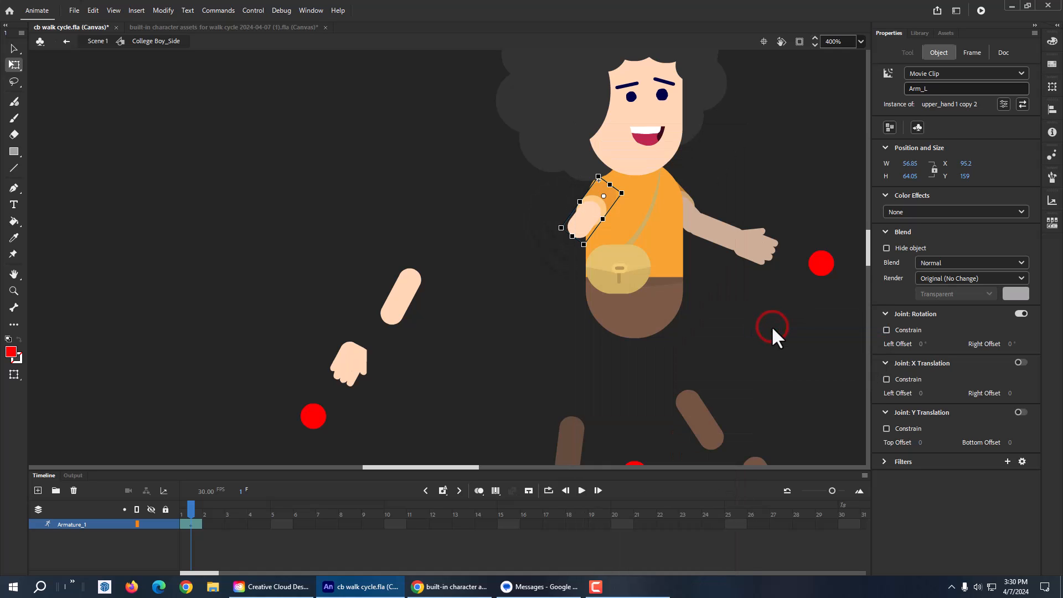
pyautogui.moveTo(589, 202)
pyautogui.mouseDown()
pyautogui.moveTo(607, 211)
pyautogui.moveTo(607, 202)
pyautogui.mouseUp()
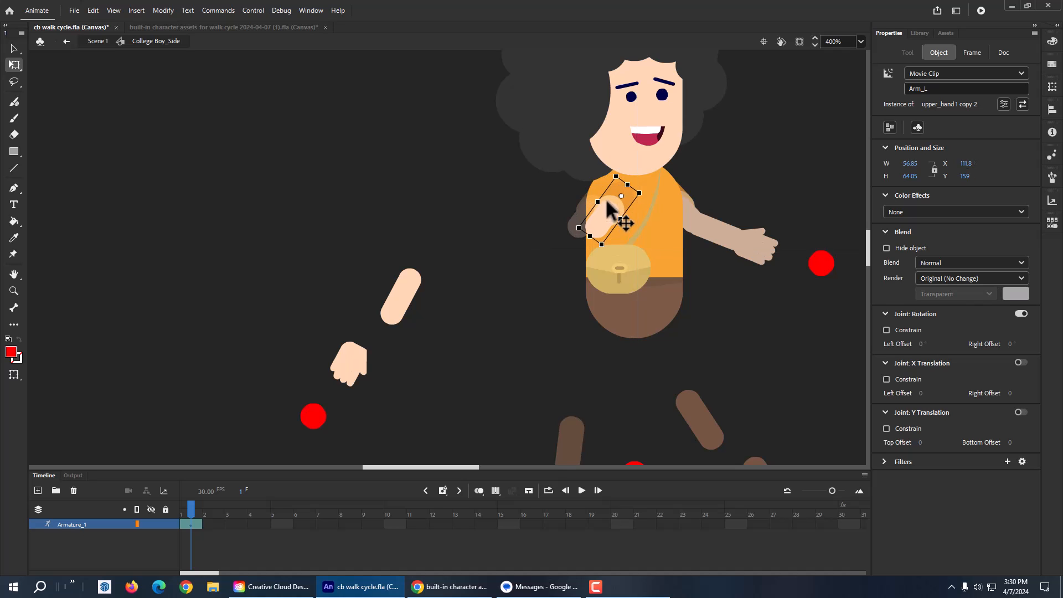
# Move the near forearm toward the torso and raise it in the stacking order, finally bringing it to the front.
pyautogui.click(396, 316)
pyautogui.moveTo(395, 317); pyautogui.dragTo(513, 261)
pyautogui.rightClick(513, 260)
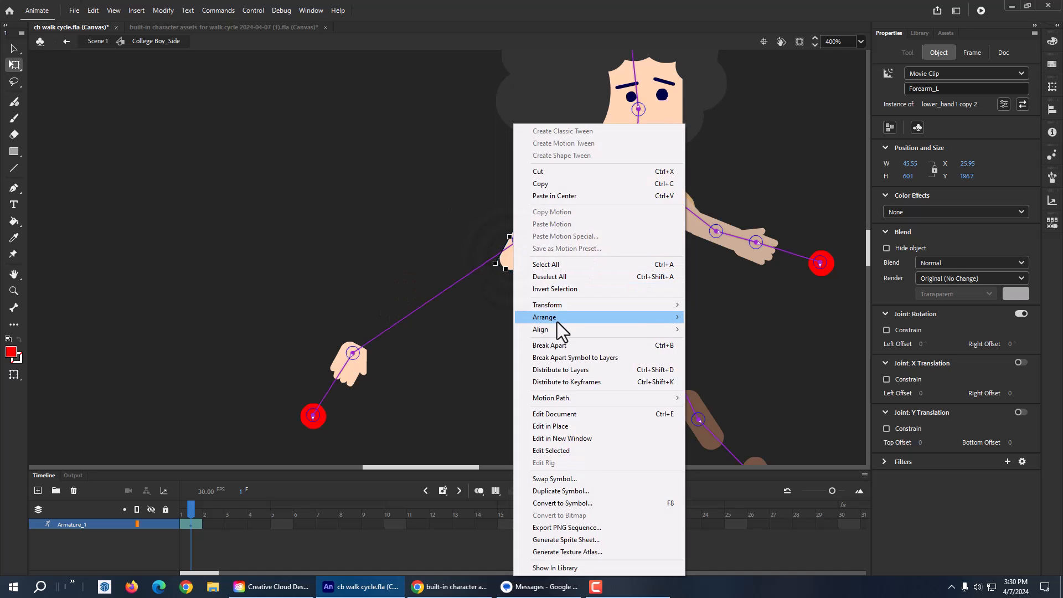
pyautogui.moveTo(557, 320)
pyautogui.click(729, 329)
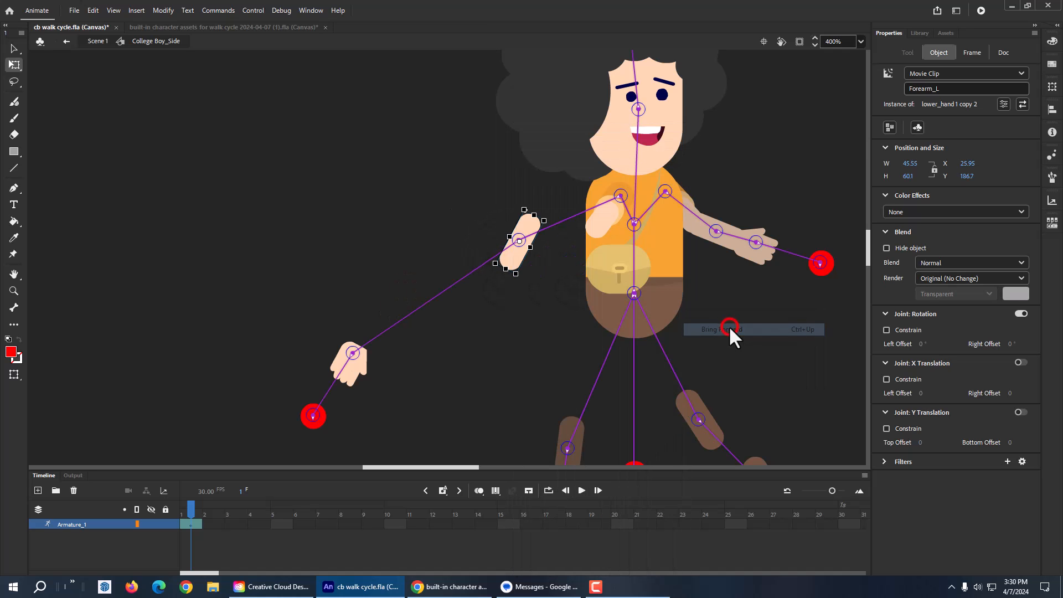
pyautogui.moveTo(515, 264)
pyautogui.mouseDown()
pyautogui.moveTo(579, 270)
pyautogui.moveTo(505, 266)
pyautogui.mouseUp()
pyautogui.rightClick(510, 258)
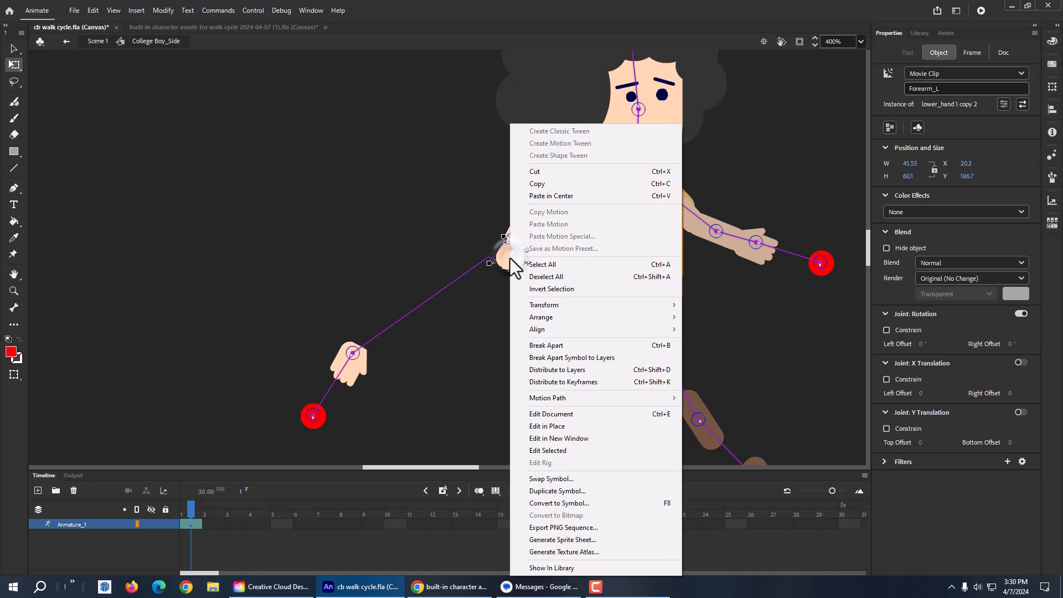
pyautogui.moveTo(560, 316)
pyautogui.click(703, 327)
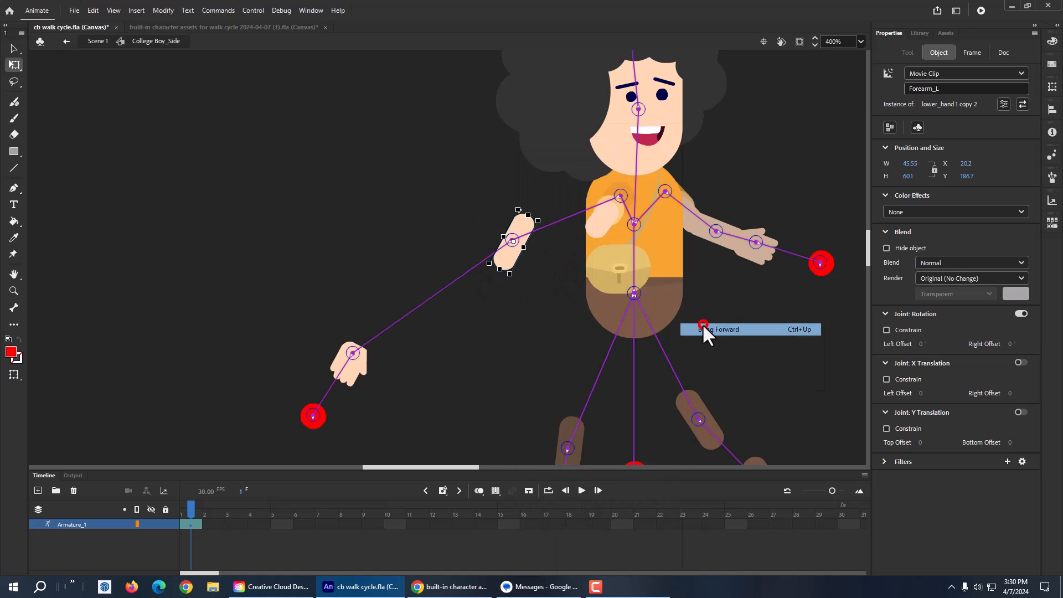
pyautogui.moveTo(509, 266)
pyautogui.mouseDown()
pyautogui.moveTo(587, 266)
pyautogui.moveTo(490, 265)
pyautogui.moveTo(508, 265)
pyautogui.moveTo(499, 269)
pyautogui.mouseUp()
pyautogui.rightClick(505, 271)
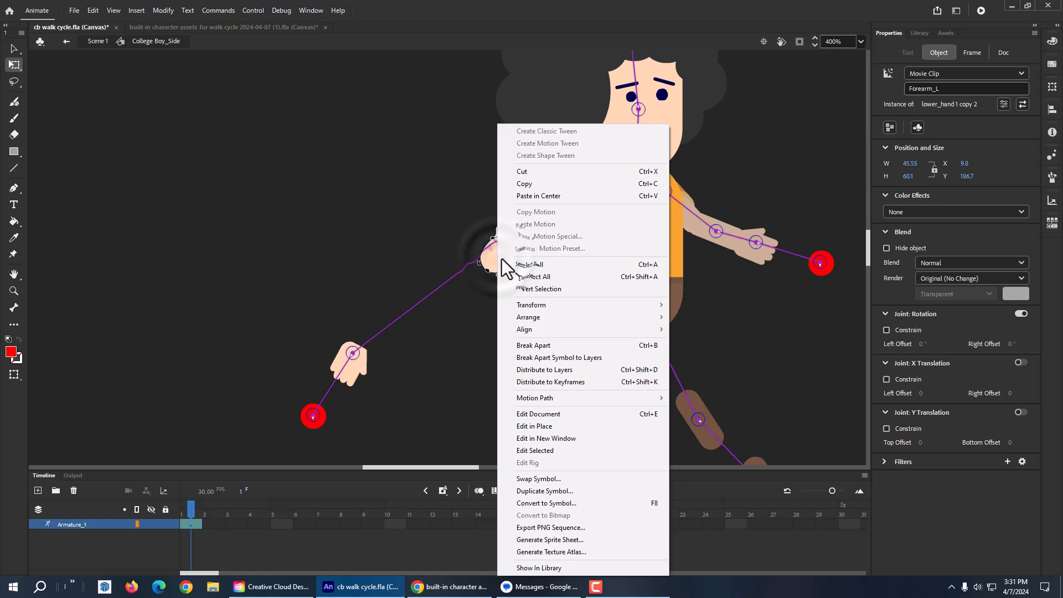
pyautogui.moveTo(532, 324)
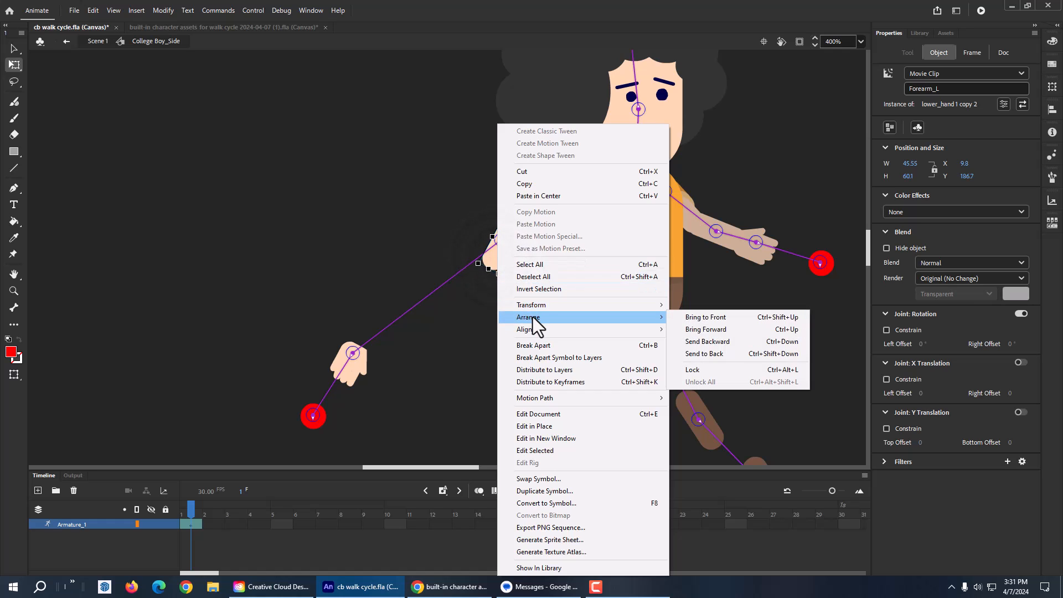
pyautogui.click(702, 317)
# Place the near forearm against the lower end of its upper arm, at about X 86, Y 196.
pyautogui.moveTo(496, 263); pyautogui.dragTo(578, 271)
pyautogui.press('Right')
pyautogui.press('Down')
pyautogui.press('Down')
pyautogui.press('Down')
pyautogui.press('Left')
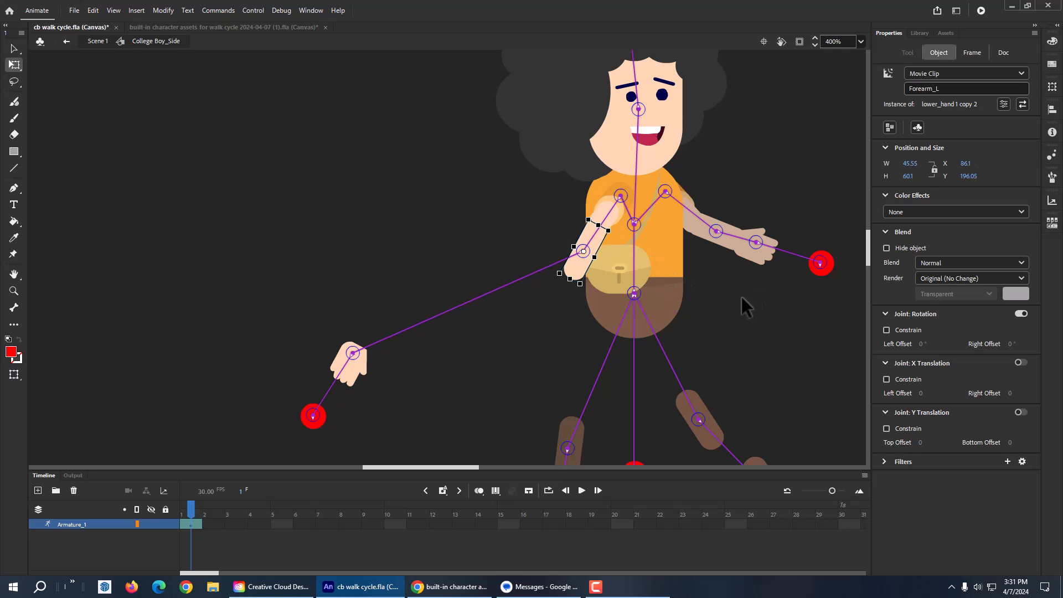
pyautogui.click(755, 301)
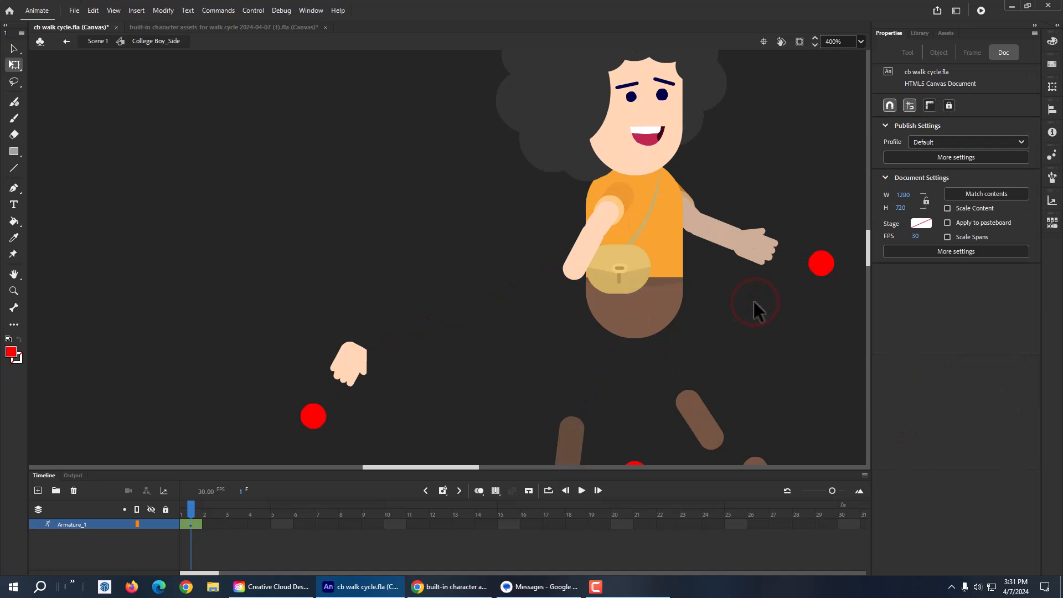
# Nudge the near forearm up and slightly toward the torso to X 87.15, Y 192.9, so it meets the elbow.
pyautogui.click(587, 255)
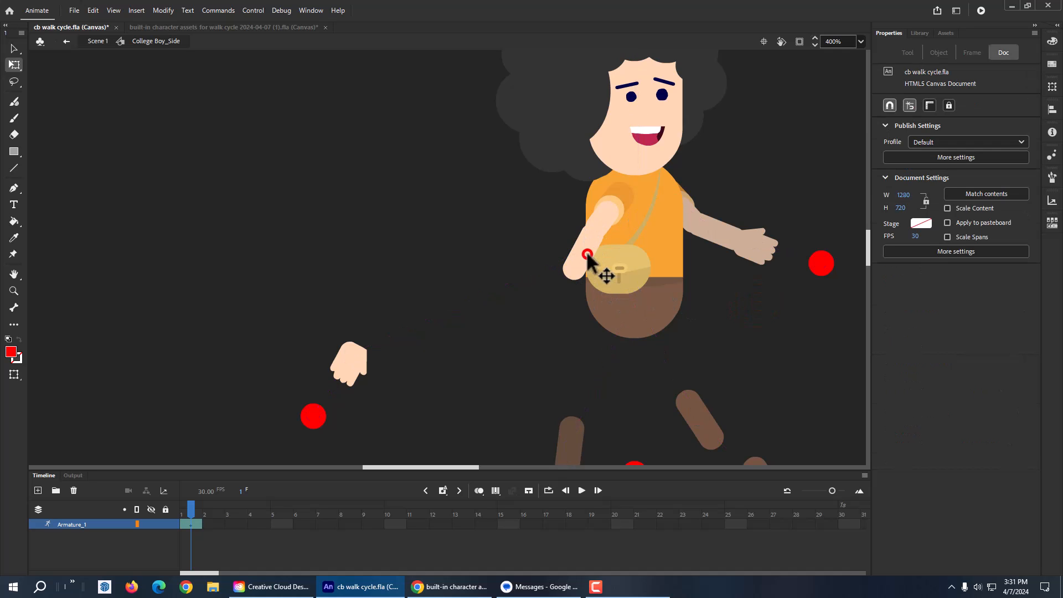
pyautogui.press('Up')
pyautogui.press('Up')
pyautogui.press('Up')
pyautogui.press('Up')
pyautogui.press('Up')
pyautogui.press('Up')
pyautogui.press('Right')
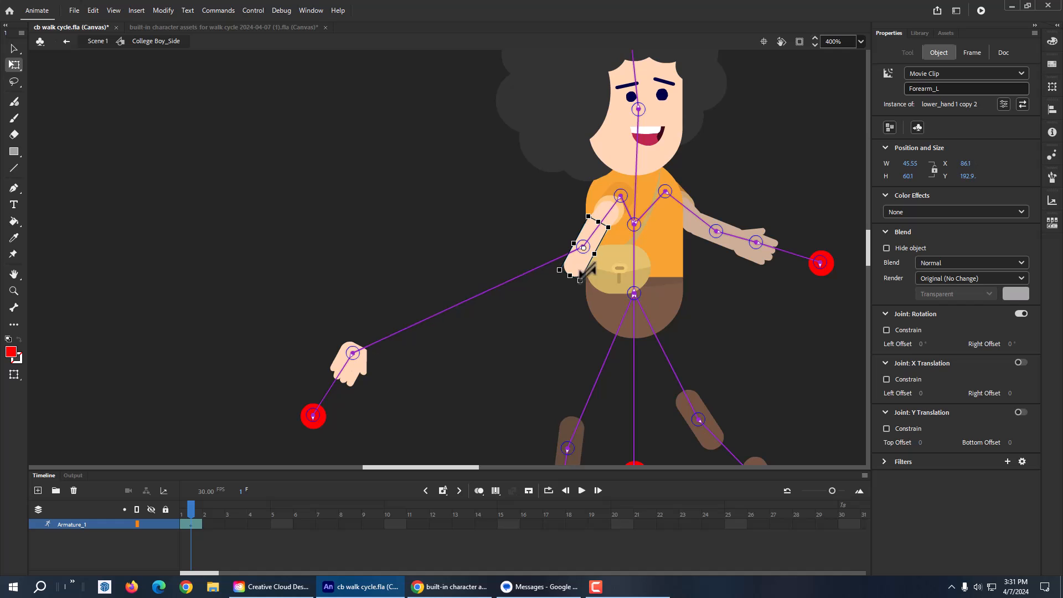
pyautogui.click(487, 330)
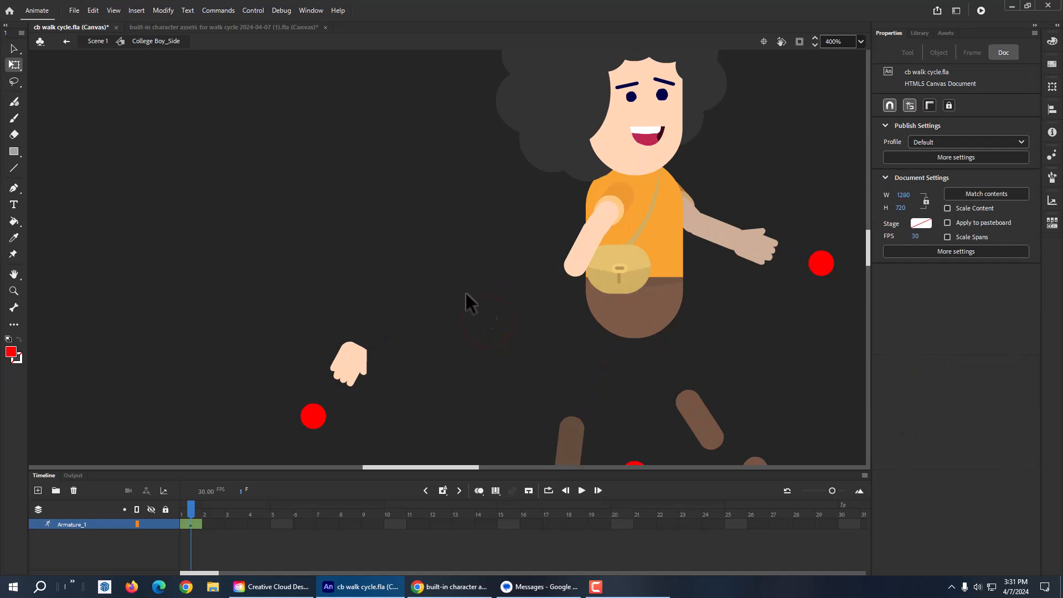
pyautogui.click(585, 247)
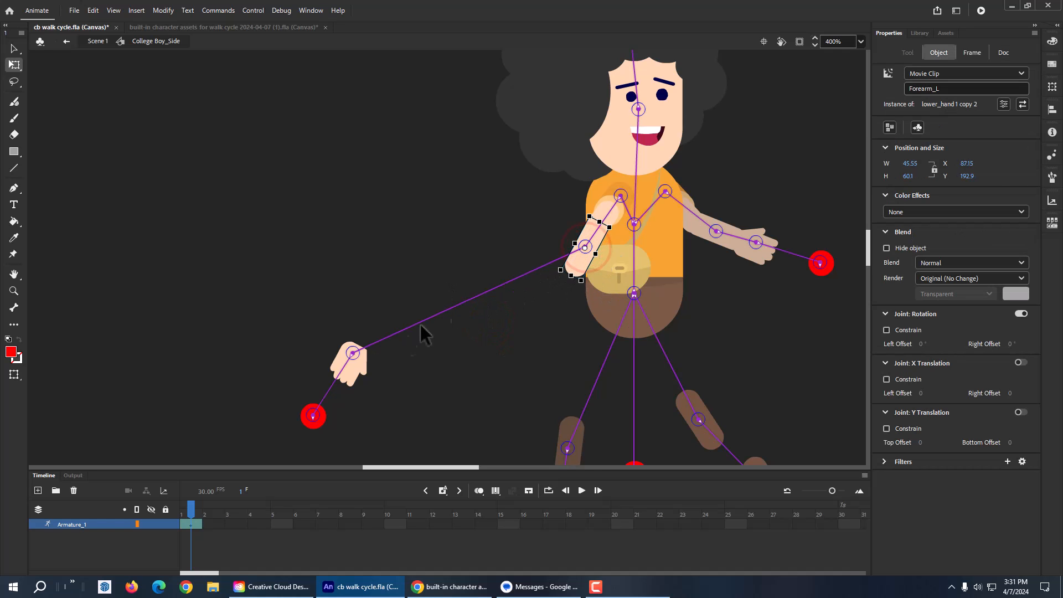
pyautogui.click(451, 354)
pyautogui.click(470, 355)
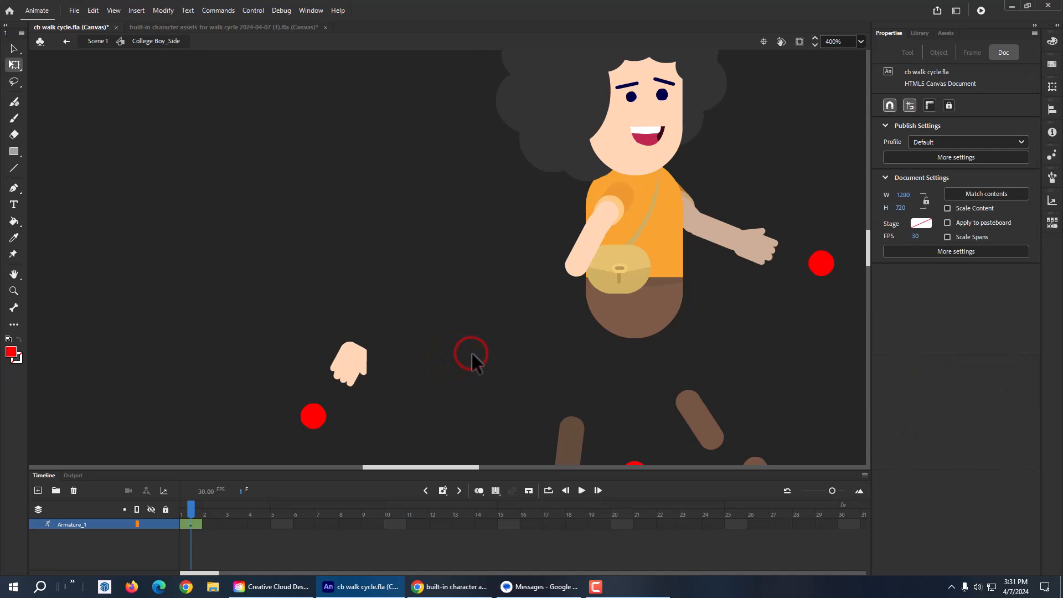
# Attach the near hand to the end of its forearm and move its controller just beyond the fingers, at about X 16, Y 291.
pyautogui.click(352, 370)
pyautogui.moveTo(352, 370); pyautogui.dragTo(573, 292)
pyautogui.moveTo(310, 427); pyautogui.dragTo(525, 345)
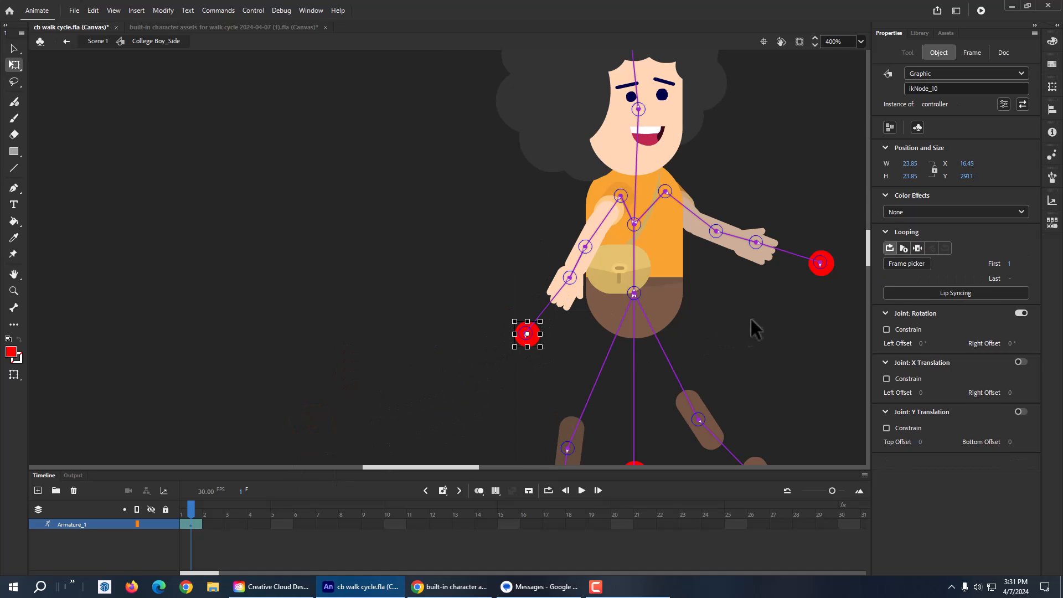
# Match the near hand to the character assets file at about X 63, Y 237, and save the cb walk cycle file.
pyautogui.click(184, 27)
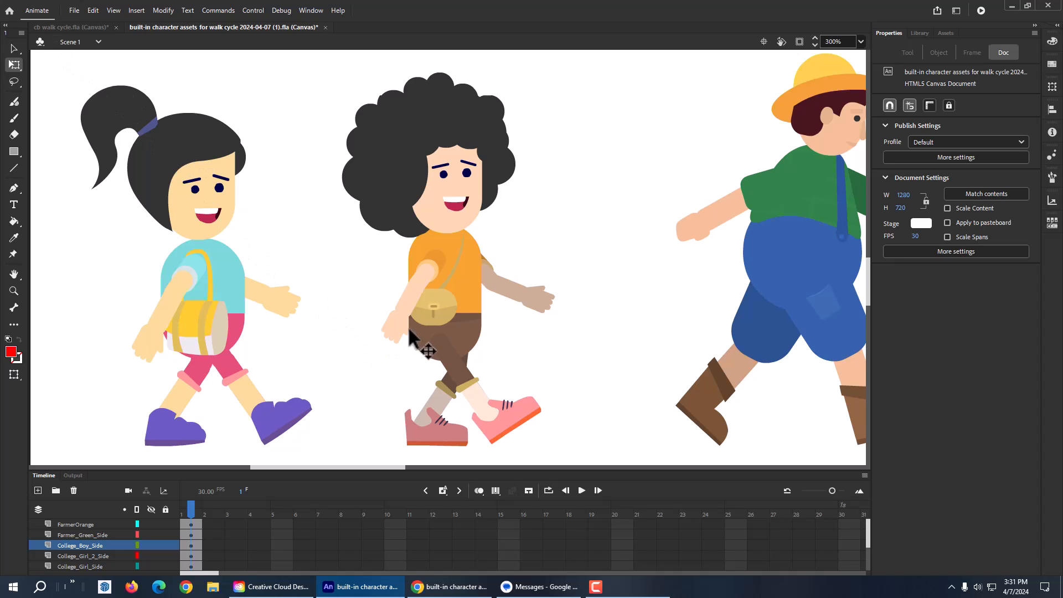
pyautogui.click(83, 27)
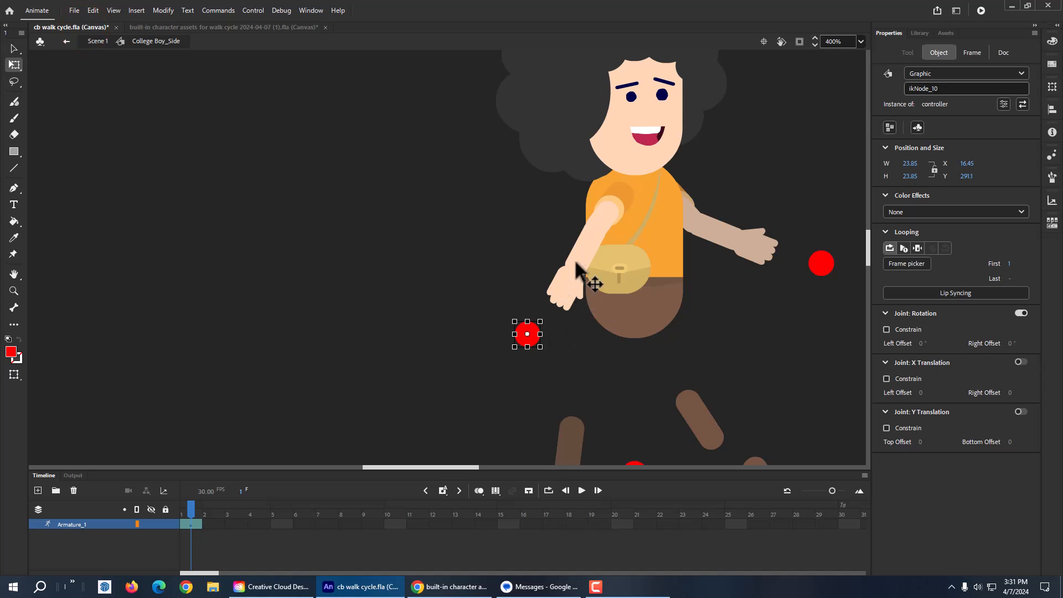
pyautogui.click(574, 302)
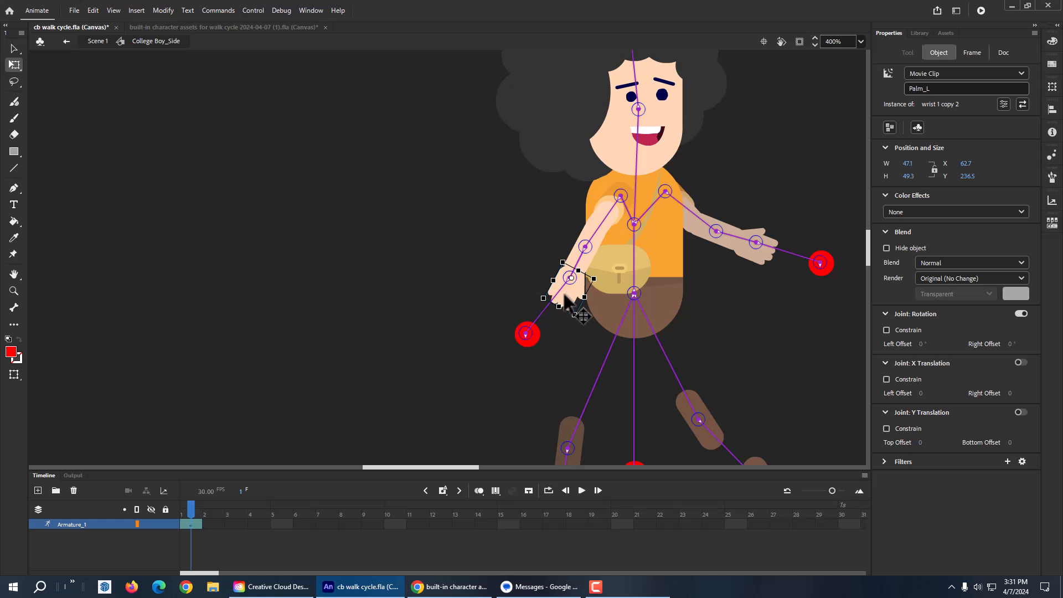
pyautogui.click(398, 227)
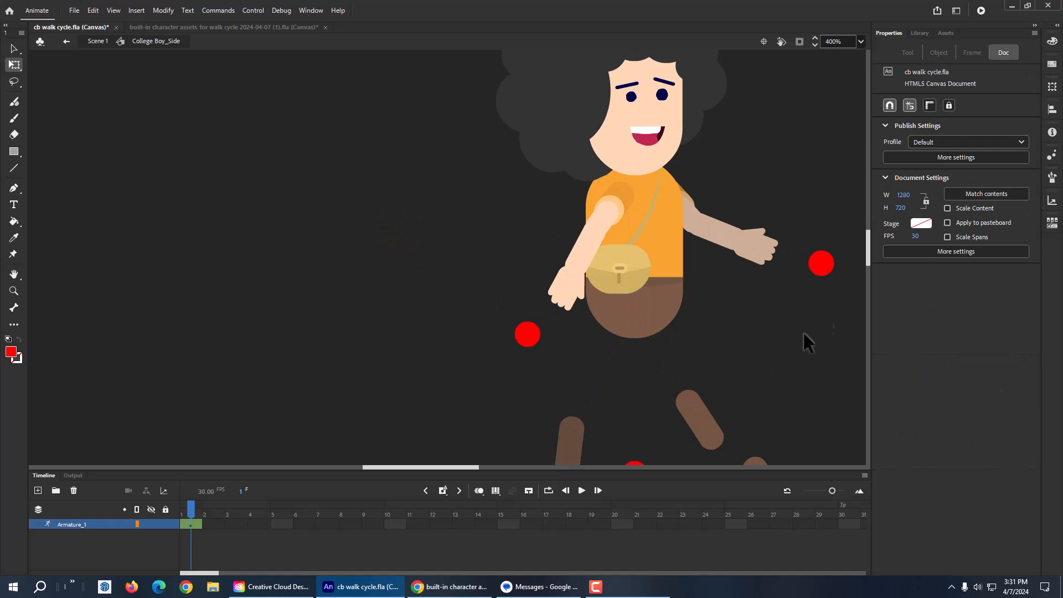
pyautogui.click(74, 10)
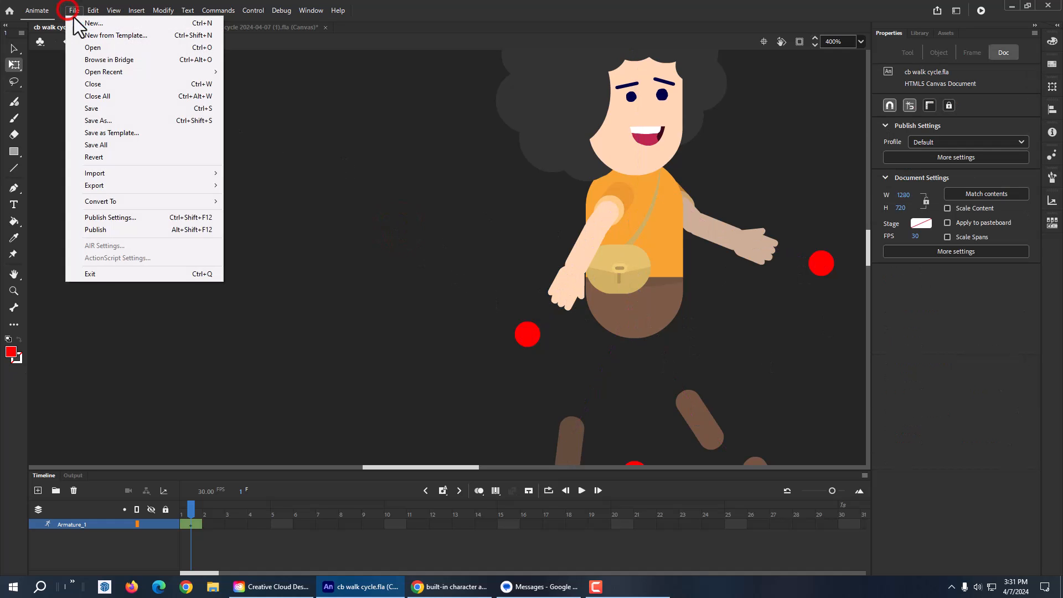
pyautogui.click(93, 108)
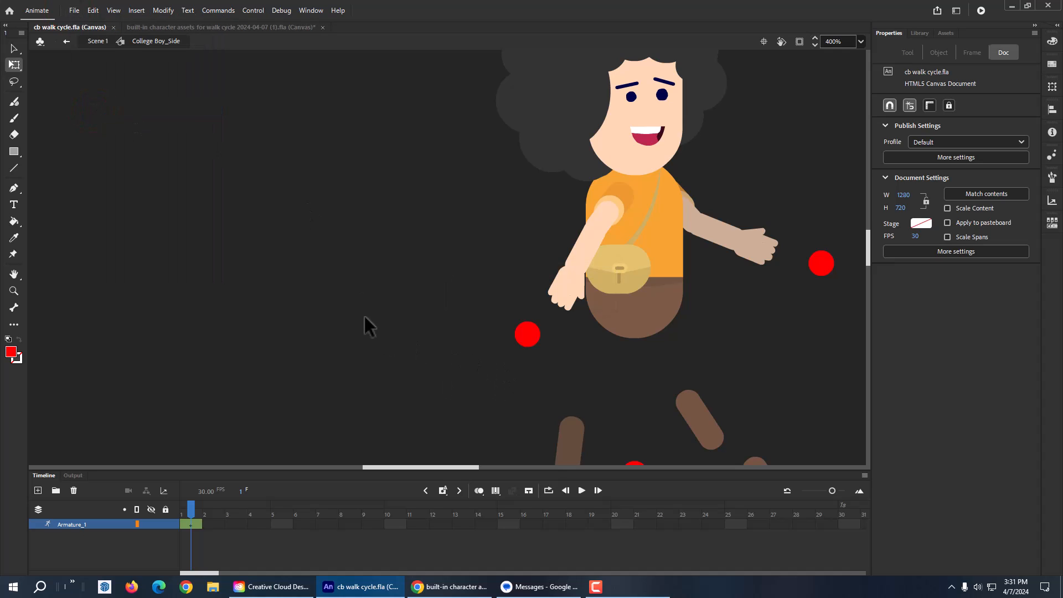
# Check the leg placement in the character assets file and move the far thigh onto the hip at about X 143, Y 277.
pyautogui.moveTo(868, 244); pyautogui.dragTo(868, 254)
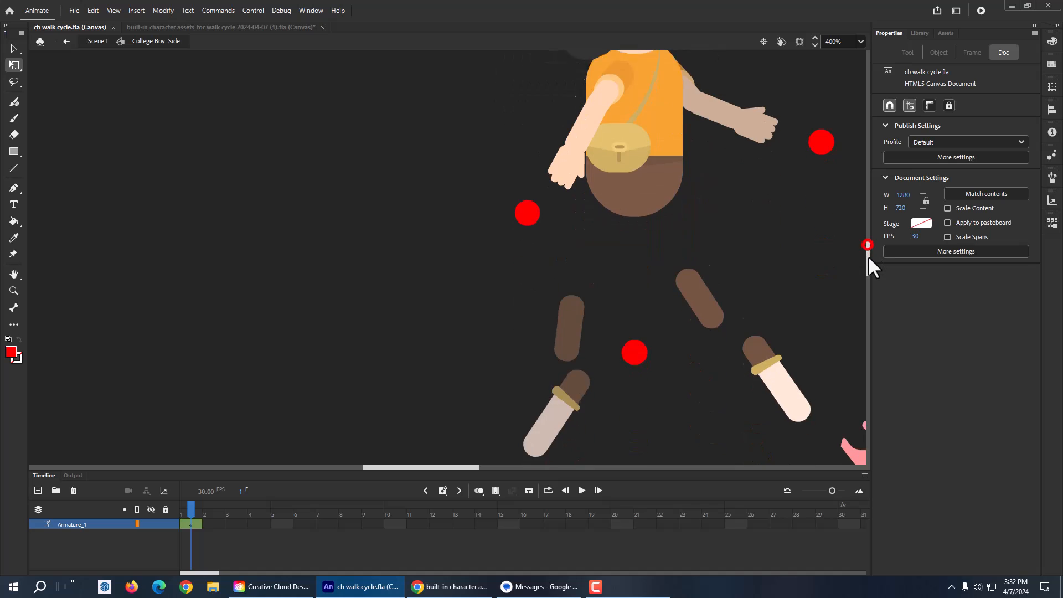
pyautogui.moveTo(456, 466); pyautogui.dragTo(493, 466)
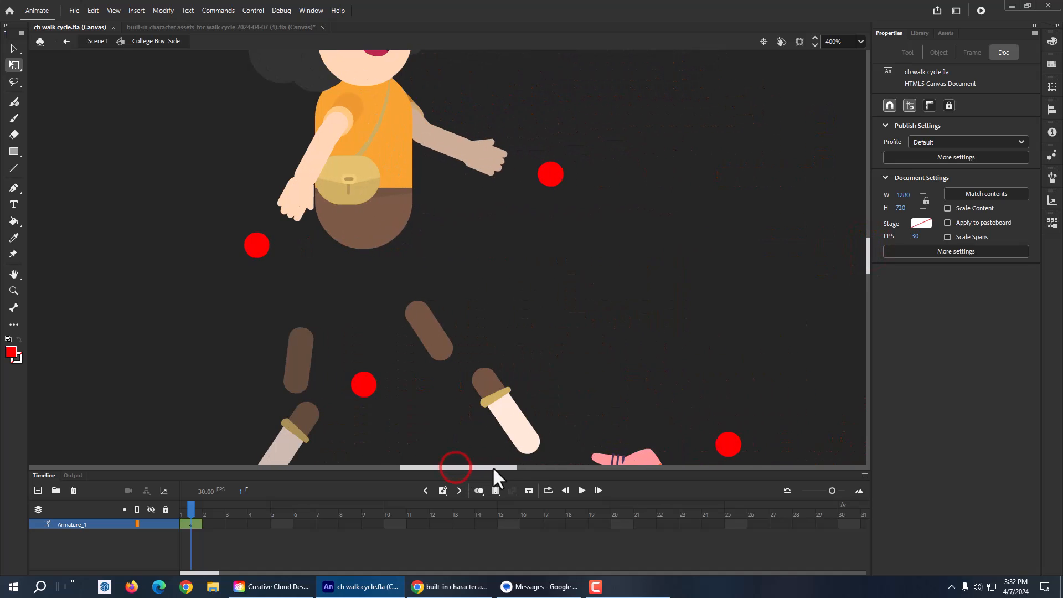
pyautogui.click(191, 27)
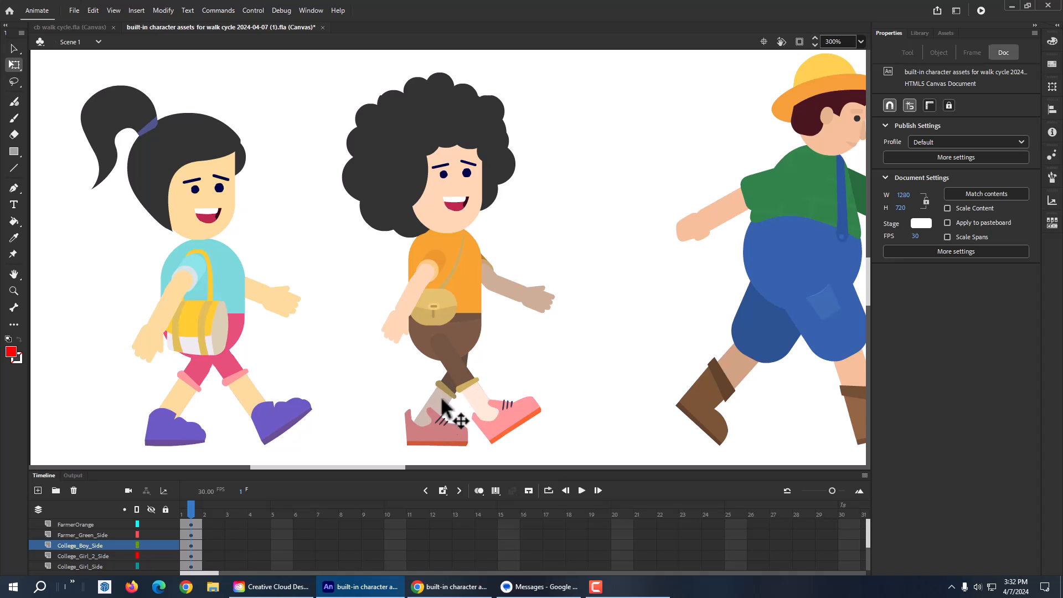
pyautogui.click(67, 30)
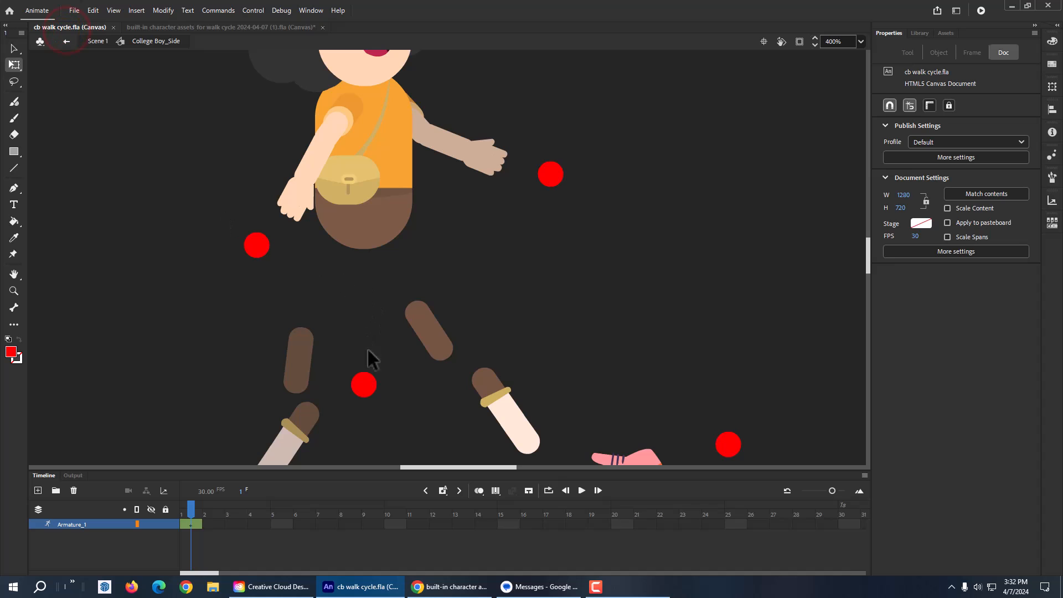
pyautogui.moveTo(304, 354); pyautogui.dragTo(392, 247)
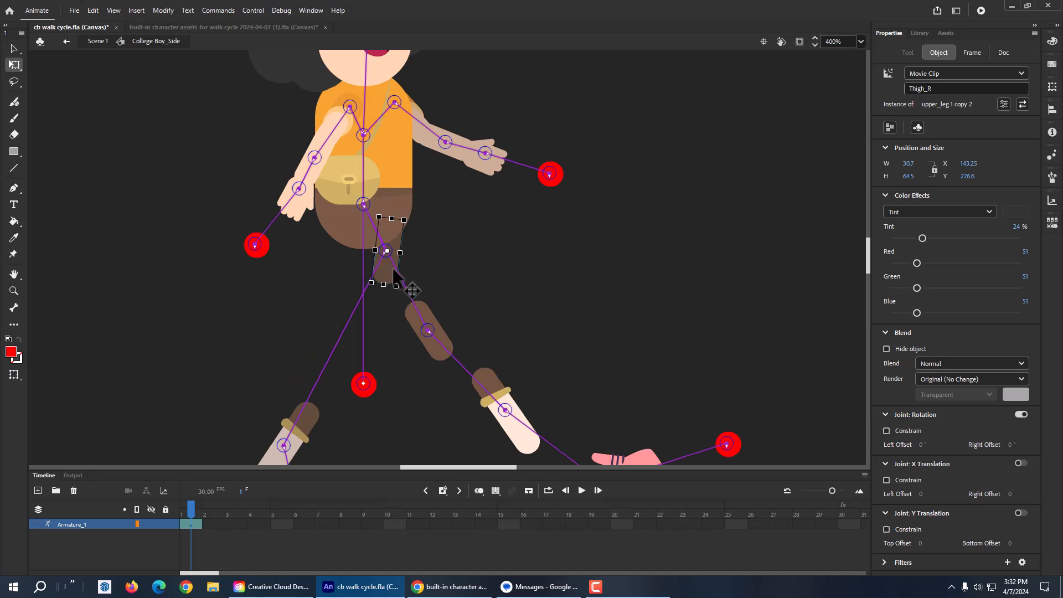
# Recheck the assets file's College Boy and attach the far calf to the end of its thigh, at about X 143, Y 320.
pyautogui.click(168, 27)
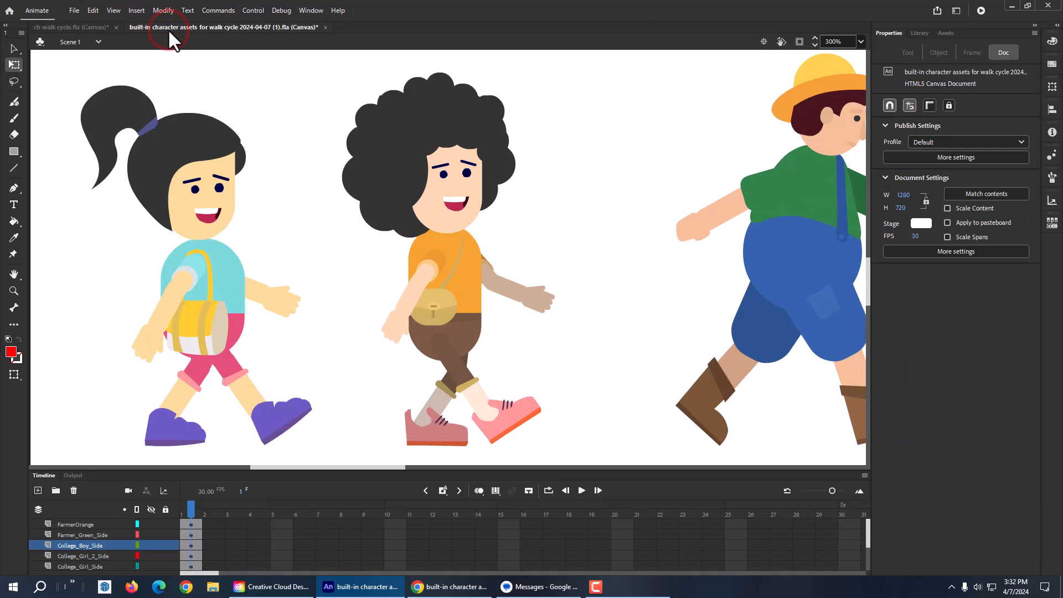
pyautogui.click(83, 26)
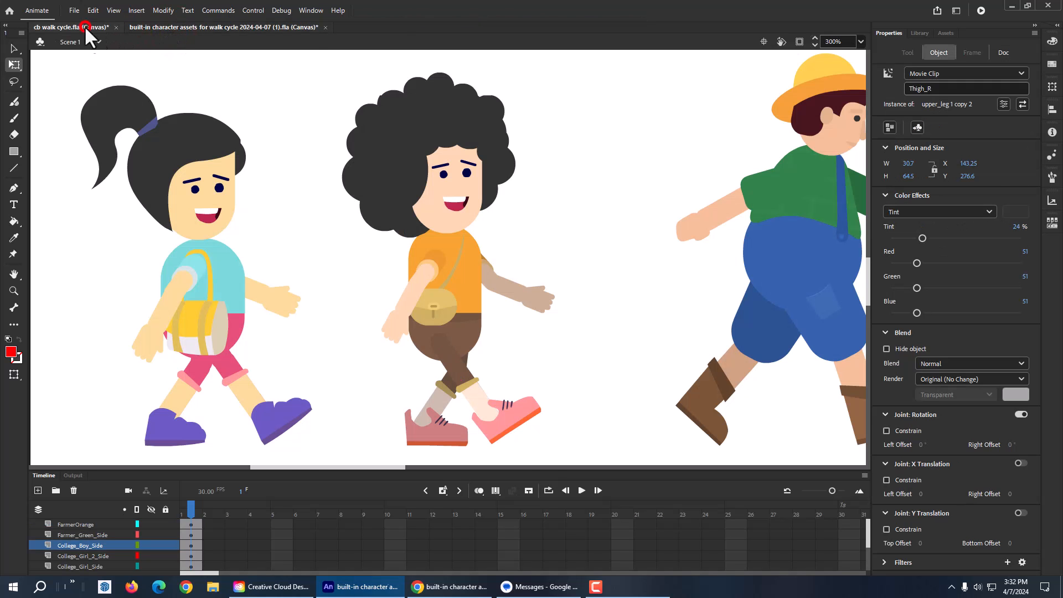
pyautogui.moveTo(295, 416); pyautogui.dragTo(374, 299)
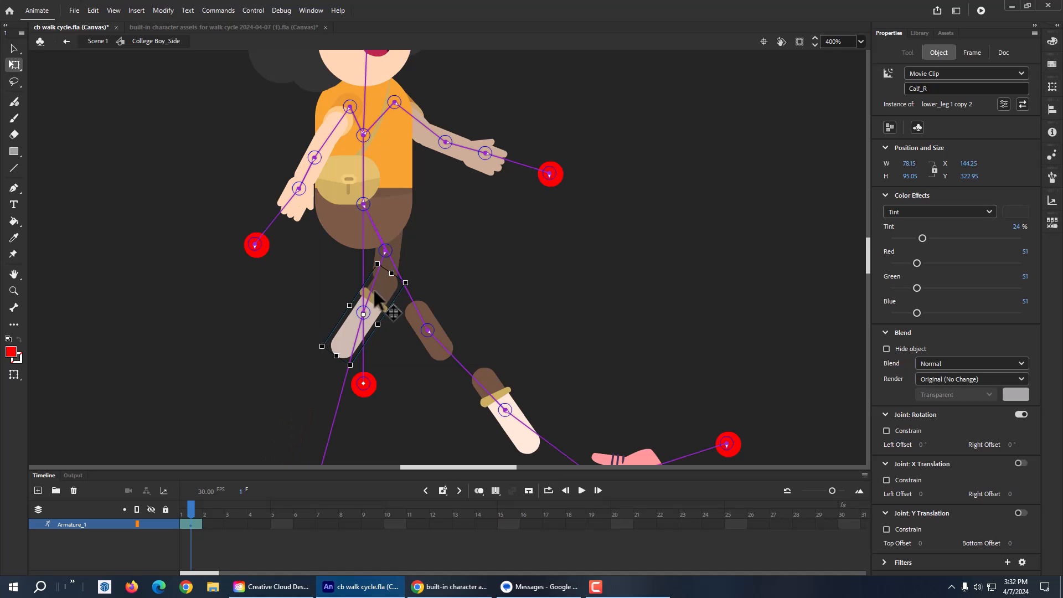
pyautogui.press('Right')
pyautogui.press('Right')
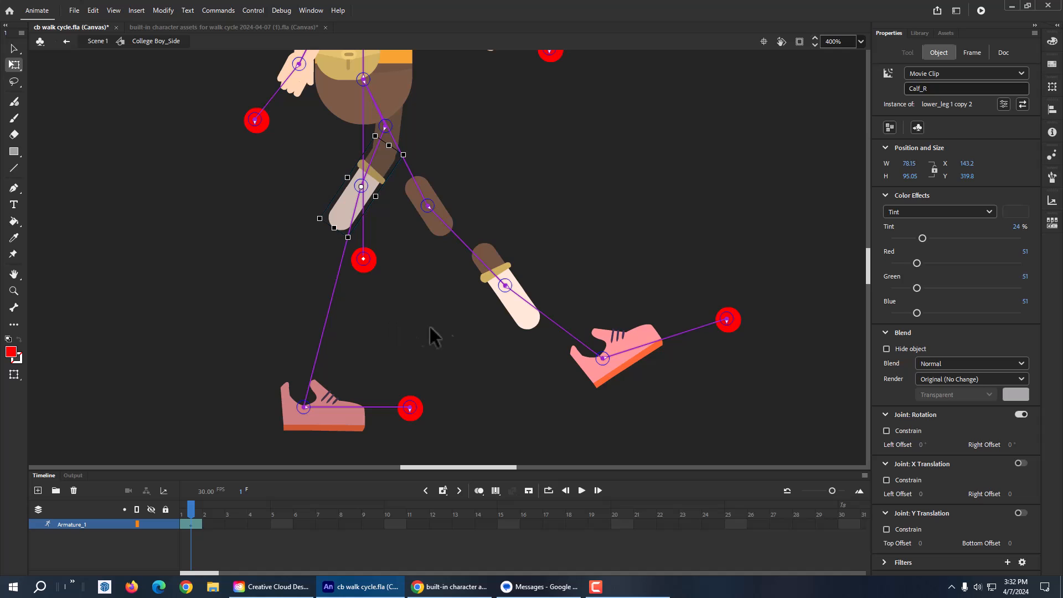
# Attach the far shoe to its calf at about X 91, Y 375, and bring it forward one level to match the assets file.
pyautogui.moveTo(312, 420); pyautogui.dragTo(354, 254)
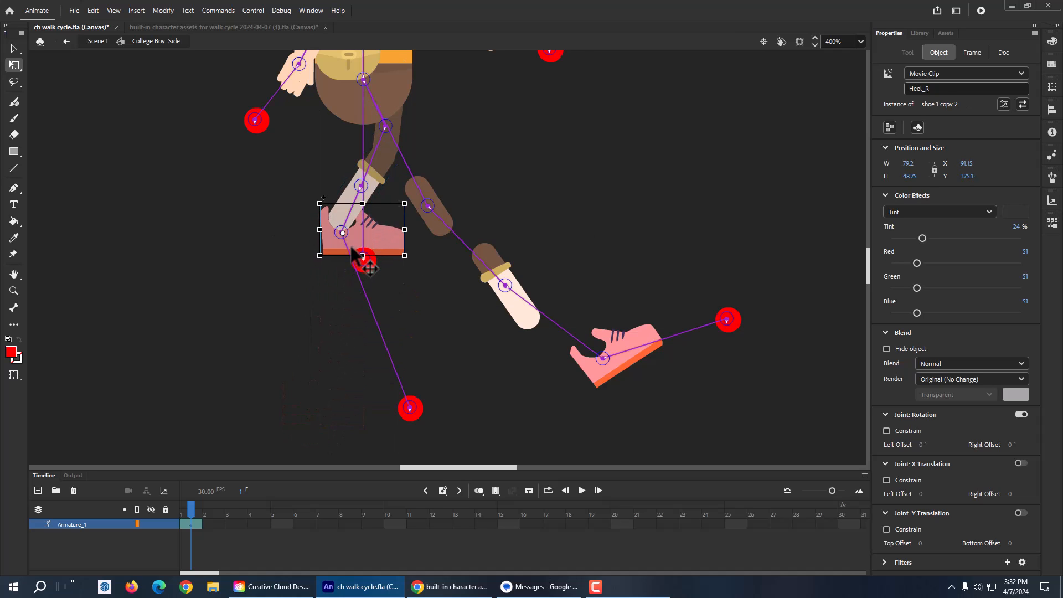
pyautogui.click(198, 27)
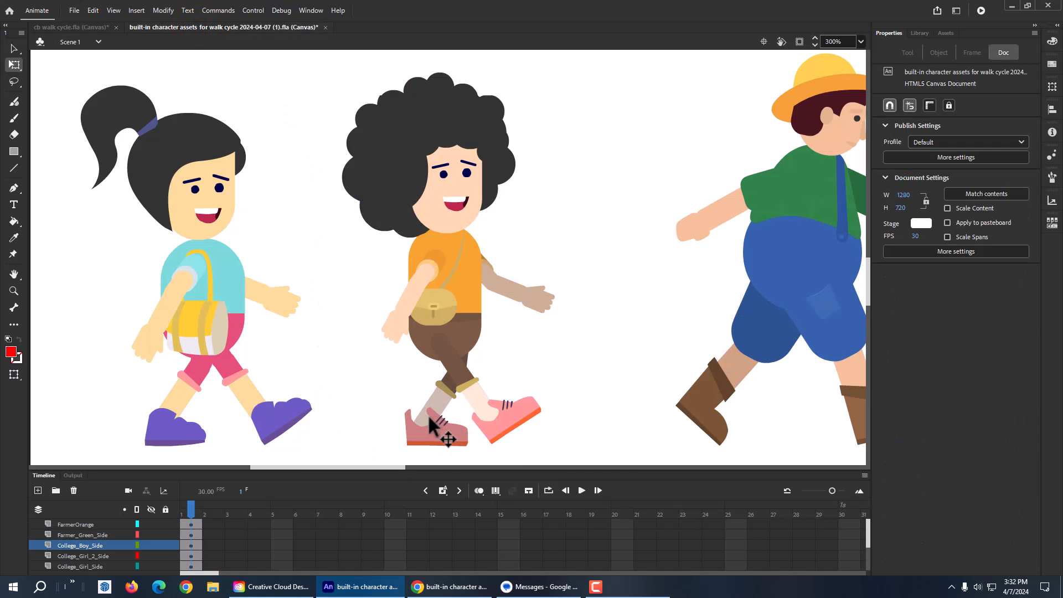
pyautogui.click(77, 28)
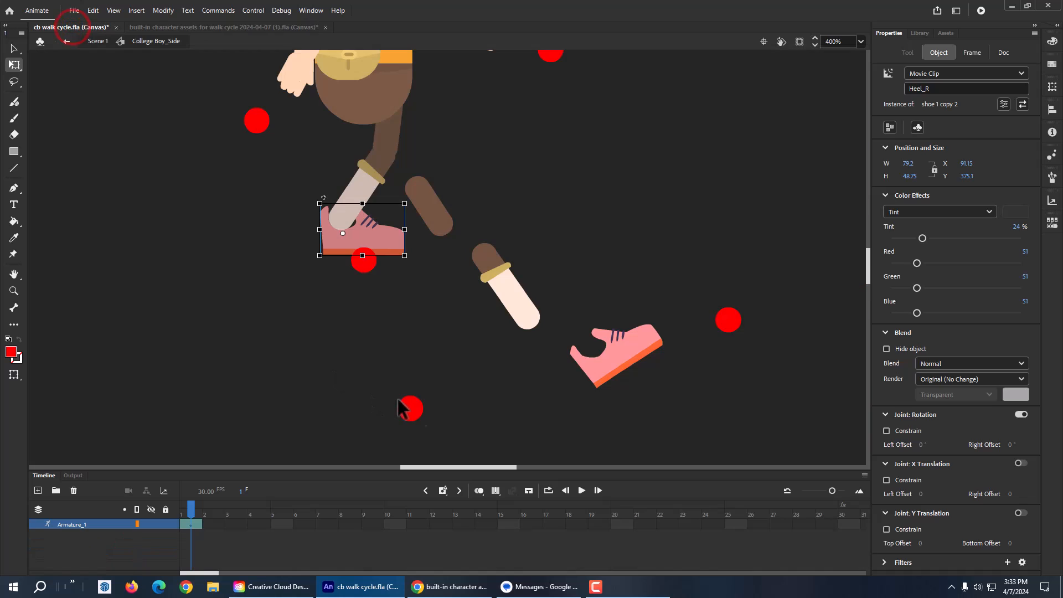
pyautogui.rightClick(379, 248)
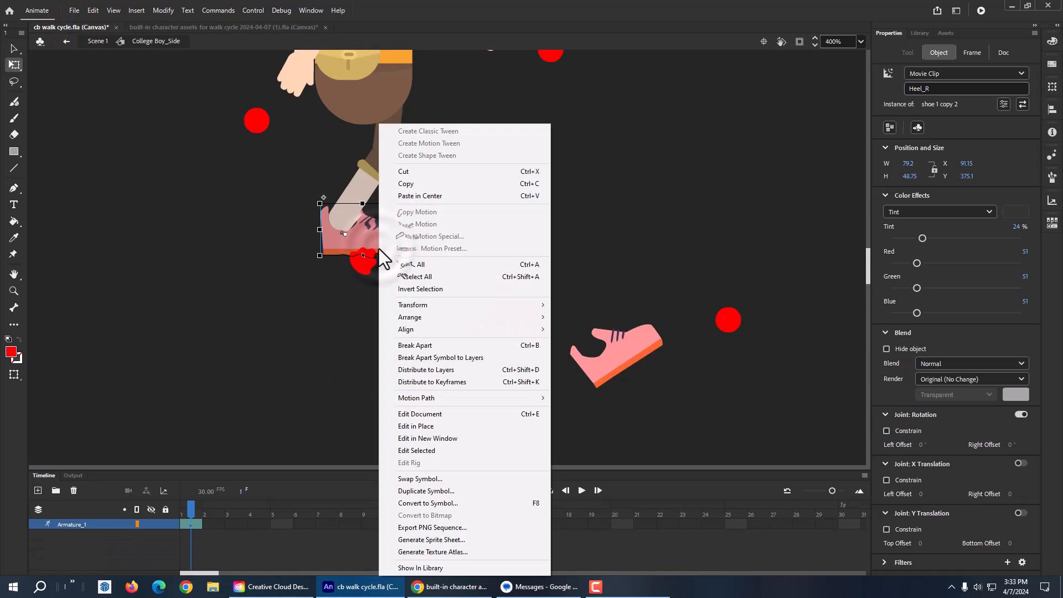
pyautogui.moveTo(421, 317)
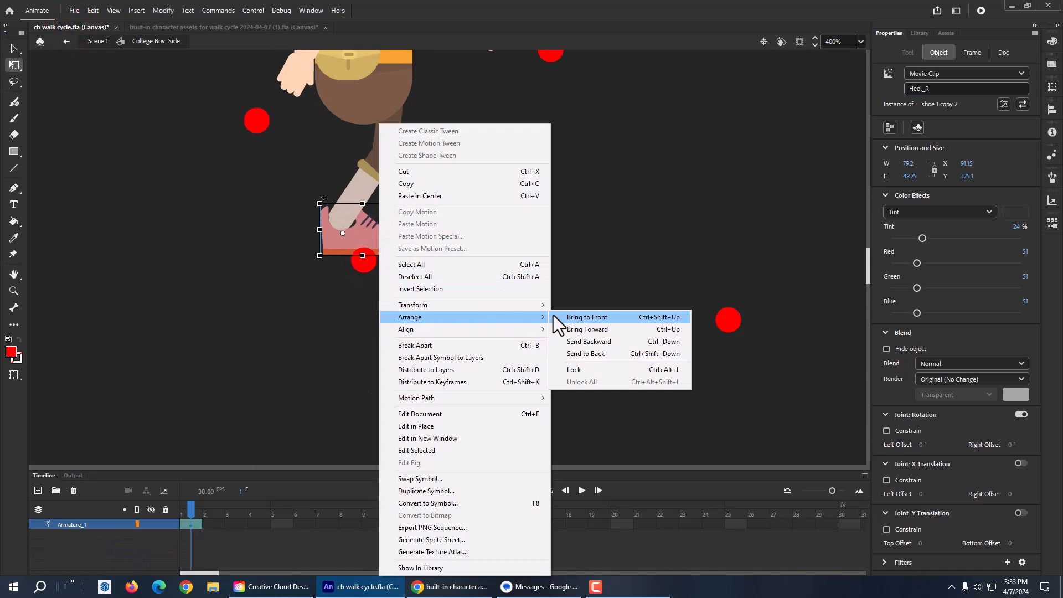
pyautogui.click(585, 329)
pyautogui.click(357, 342)
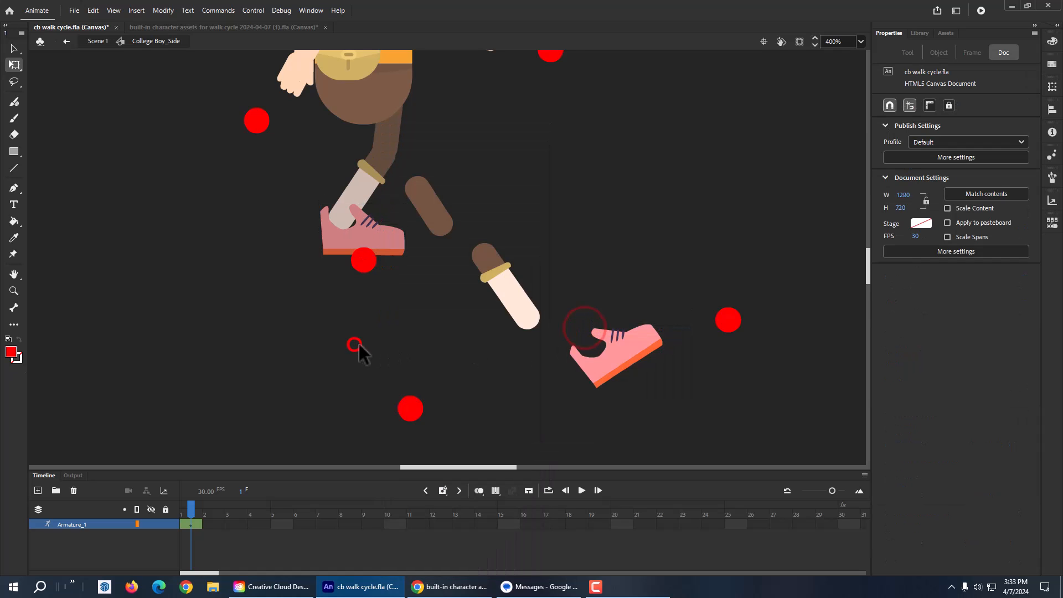
# Move the hip controller below the far shoe, and the far foot's controller in front of that shoe at about X 188, Y 427.
pyautogui.click(417, 408)
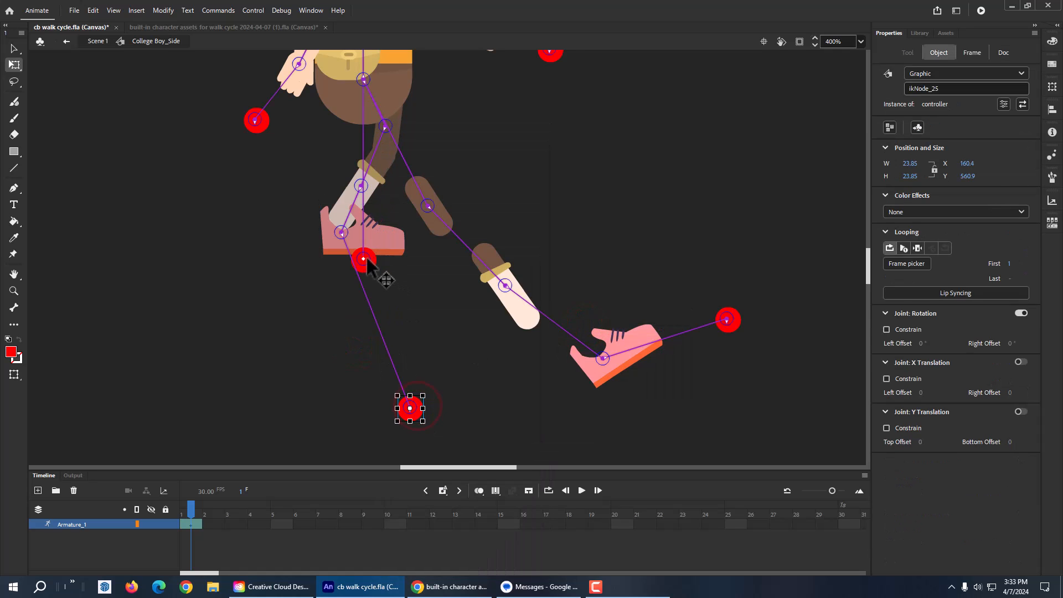
pyautogui.click(401, 312)
pyautogui.click(367, 263)
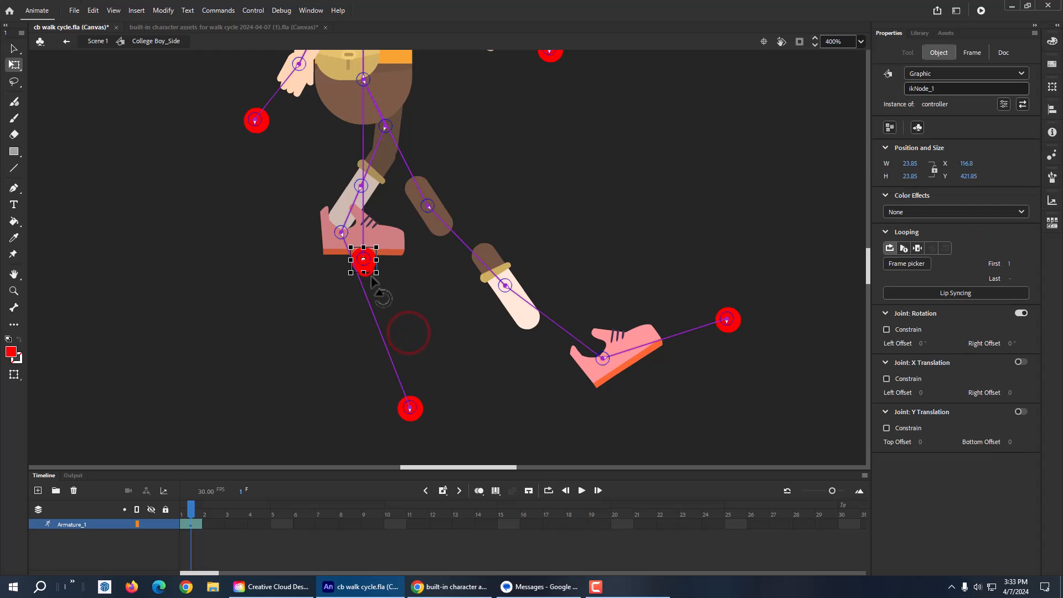
pyautogui.moveTo(370, 269); pyautogui.dragTo(356, 331)
pyautogui.moveTo(413, 419); pyautogui.dragTo(447, 273)
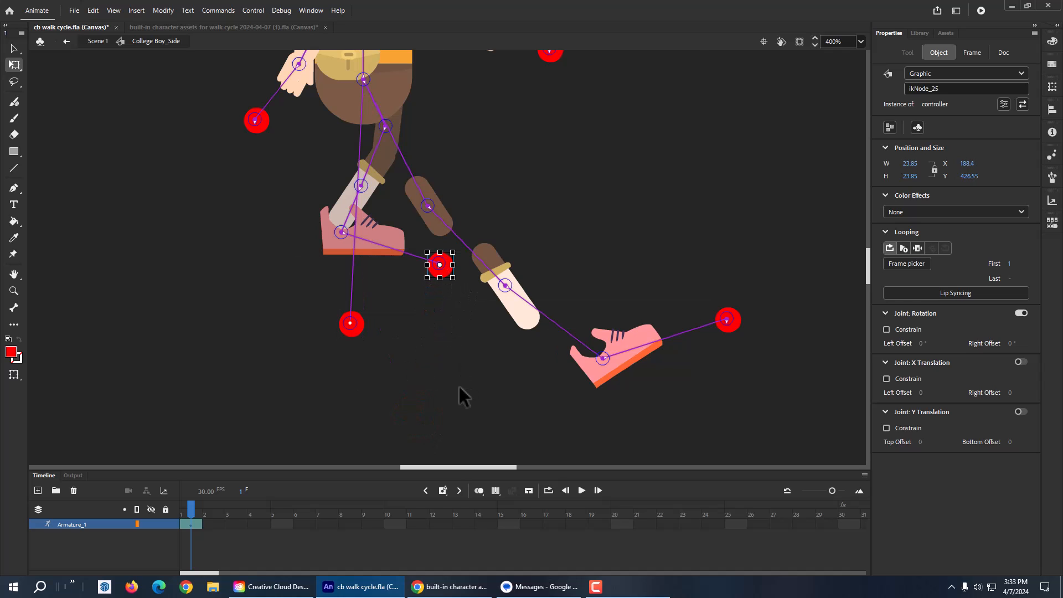
# Move the near thigh onto the hip at about X 97, Y 288.
pyautogui.moveTo(442, 220); pyautogui.dragTo(367, 154)
pyautogui.scroll(4, 452, 205)
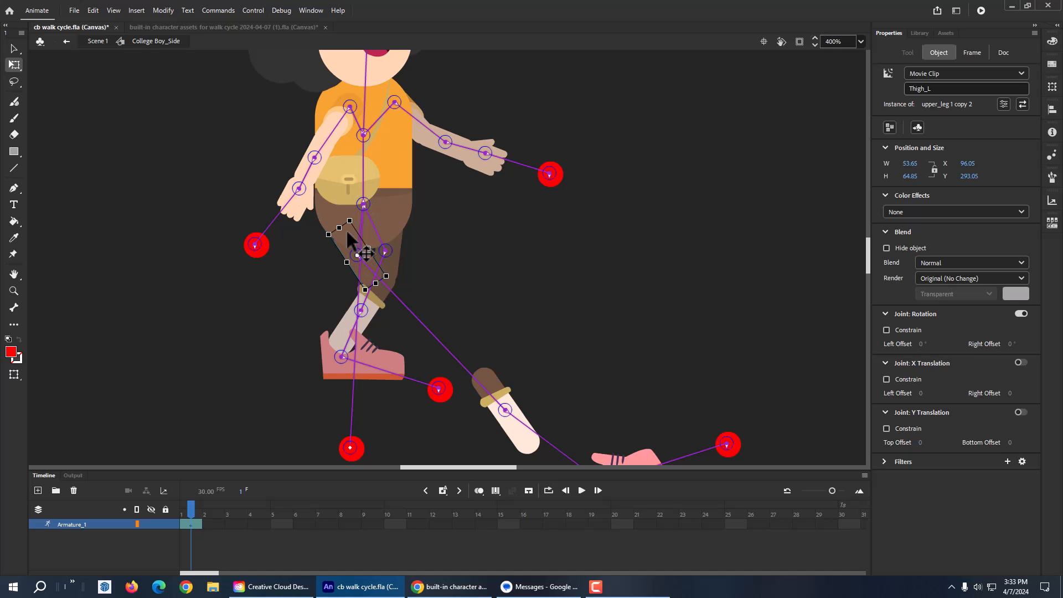
pyautogui.press('Up')
pyautogui.press('Up')
pyautogui.press('Up')
pyautogui.press('Up')
pyautogui.press('Up')
pyautogui.press('Up')
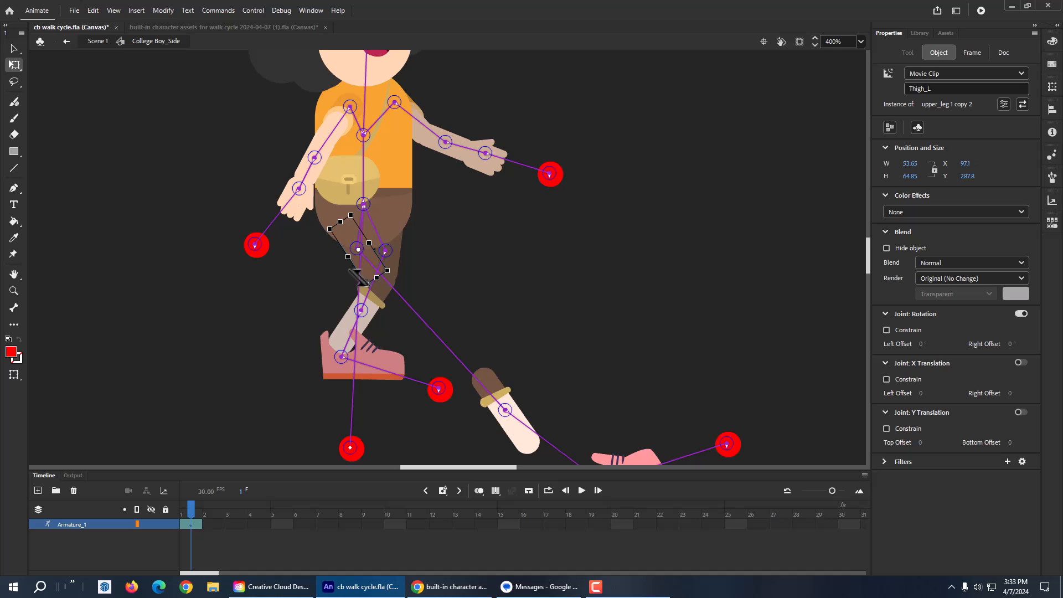
pyautogui.click(416, 295)
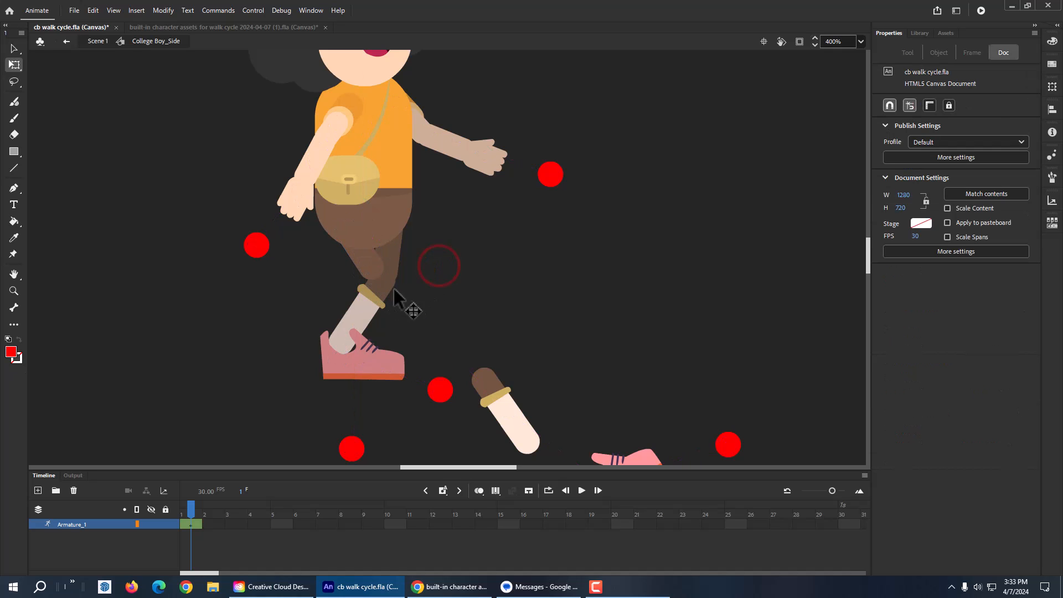
# Compare the legs with the character assets file, and nudge the far thigh, calf and shoe slightly backward, with the calf at about X 138, Y 320.
pyautogui.click(211, 28)
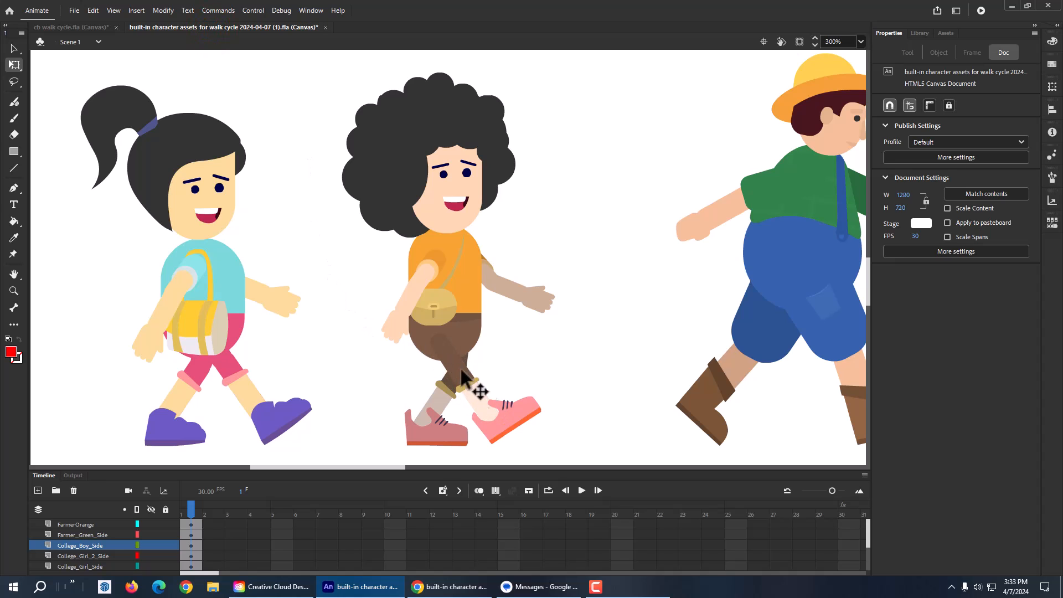
pyautogui.click(68, 28)
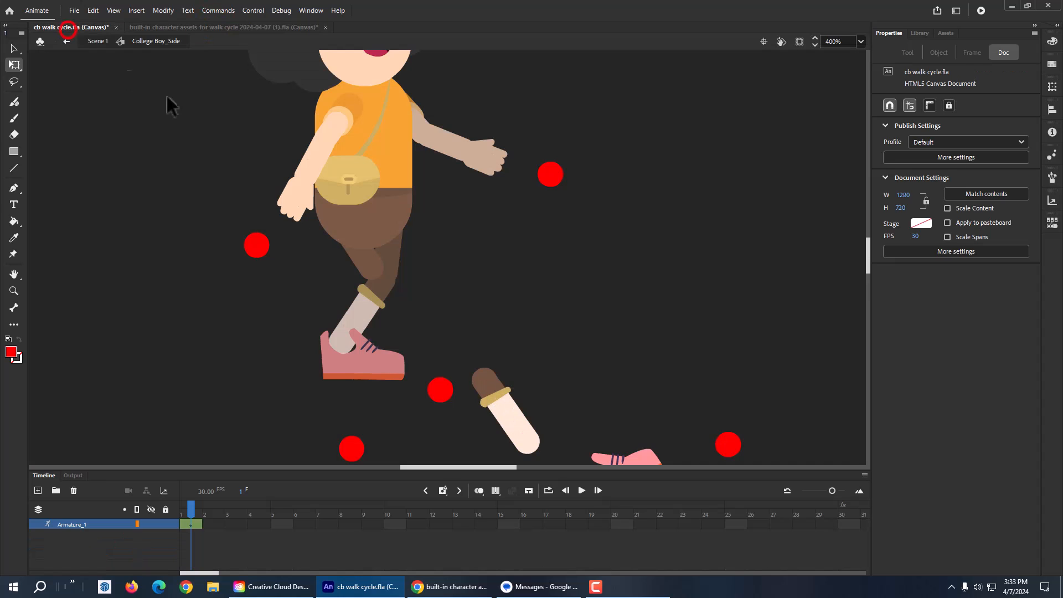
pyautogui.click(386, 261)
pyautogui.press('Left')
pyautogui.click(366, 312)
pyautogui.press('Left')
pyautogui.press('Left')
pyautogui.press('Left')
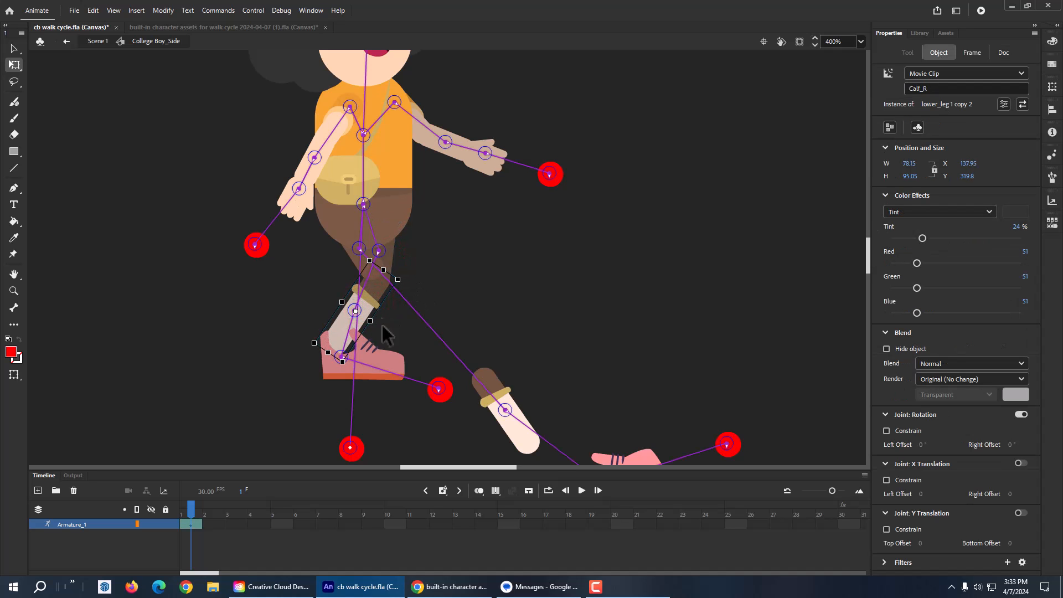
pyautogui.click(399, 371)
pyautogui.press('Left')
pyautogui.press('Left')
pyautogui.press('Left')
# Nudge the near thigh forward and down to about X 102, Y 292.
pyautogui.click(375, 268)
pyautogui.press('Right')
pyautogui.press('Right')
pyautogui.press('Right')
pyautogui.press('Right')
pyautogui.press('Down')
pyautogui.press('Down')
pyautogui.press('Down')
pyautogui.press('Down')
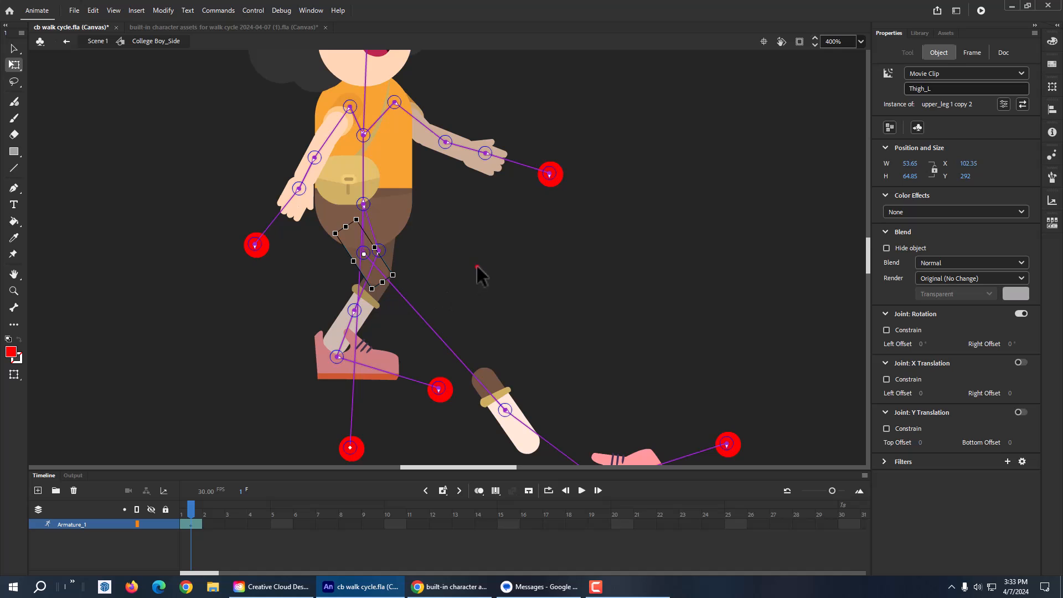
pyautogui.click(477, 268)
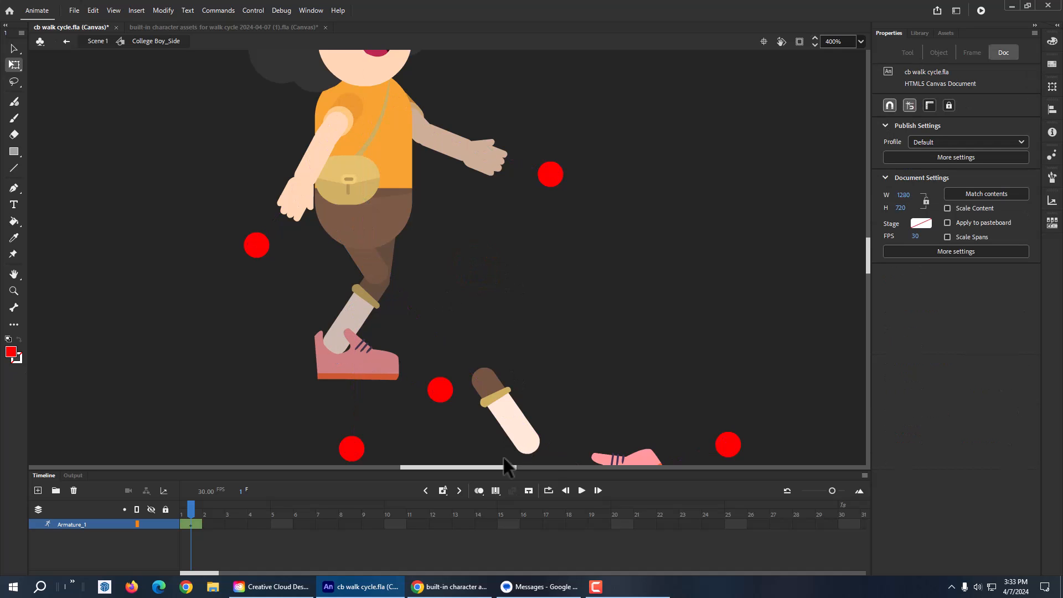
# Attach the near calf to the end of its thigh at about X 129, Y 331.
pyautogui.moveTo(522, 441); pyautogui.dragTo(406, 320)
pyautogui.press('Down')
pyautogui.press('Left')
pyautogui.press('Down')
pyautogui.press('Left')
pyautogui.press('Left')
pyautogui.press('Down')
pyautogui.press('Left')
pyautogui.press('Down')
pyautogui.press('Down')
pyautogui.press('Down')
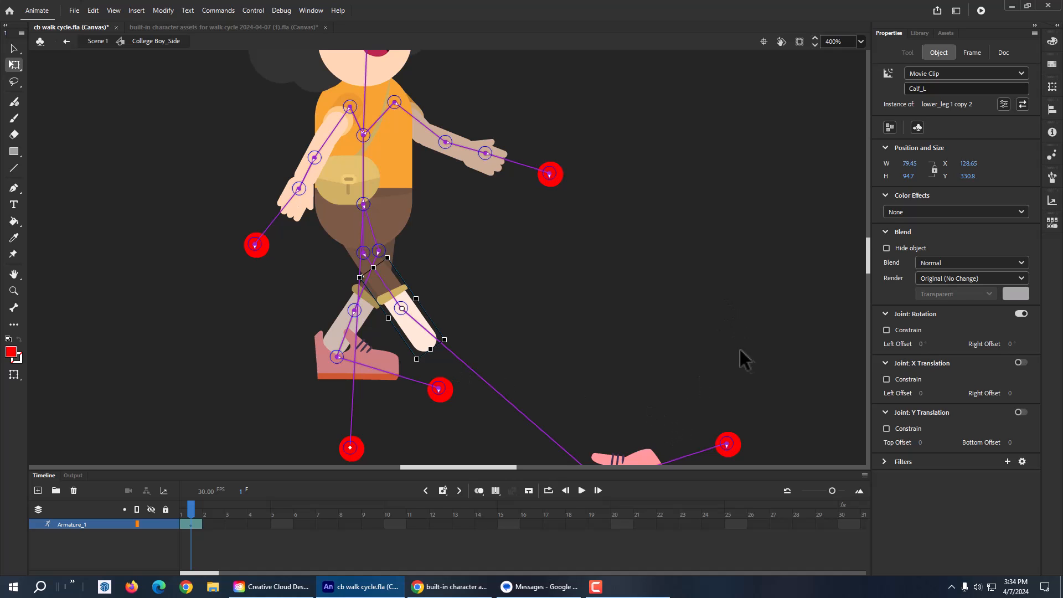
# Attach the near shoe to its calf at about X 161, Y 385, and bring it forward one level.
pyautogui.scroll(-3, 742, 349)
pyautogui.moveTo(635, 357); pyautogui.dragTo(469, 225)
pyautogui.rightClick(469, 224)
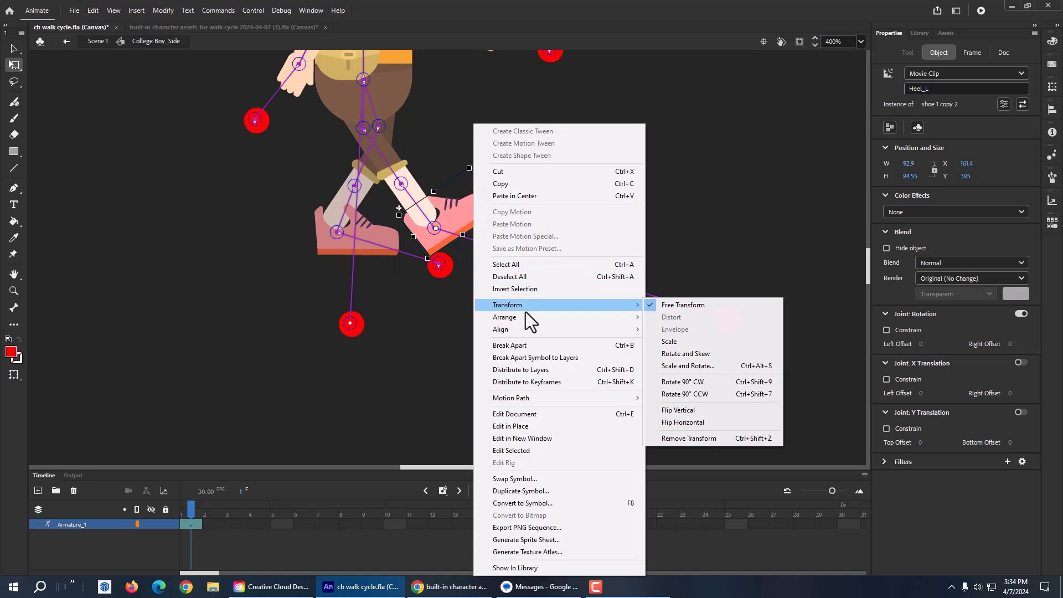
pyautogui.moveTo(526, 316)
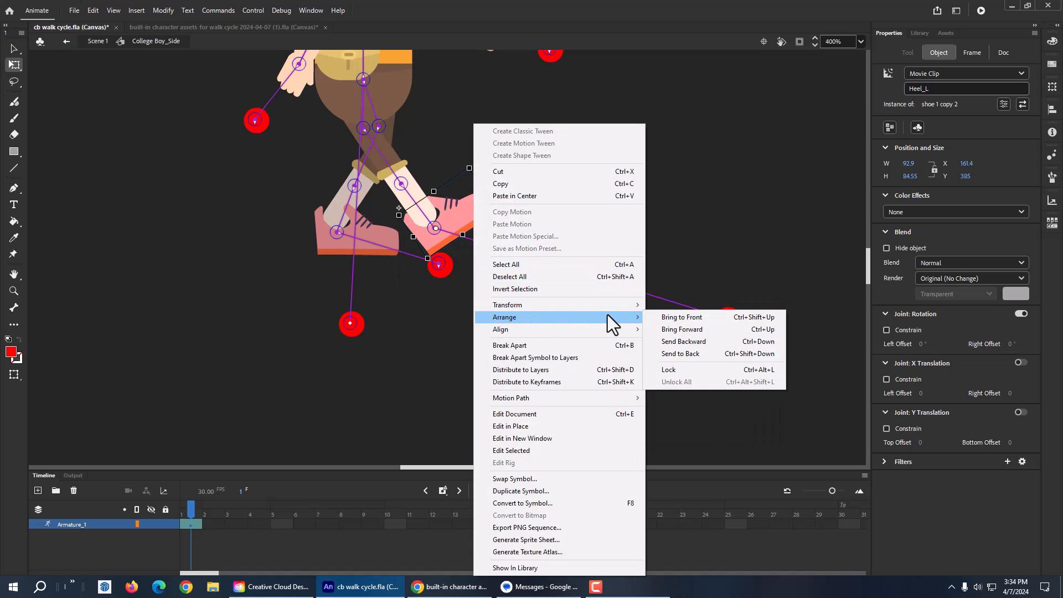
pyautogui.click(686, 329)
pyautogui.click(680, 390)
# Move the near foot's controller in front of its shoe at about X 282, Y 351, and save the cb walk cycle file.
pyautogui.moveTo(730, 327); pyautogui.dragTo(542, 199)
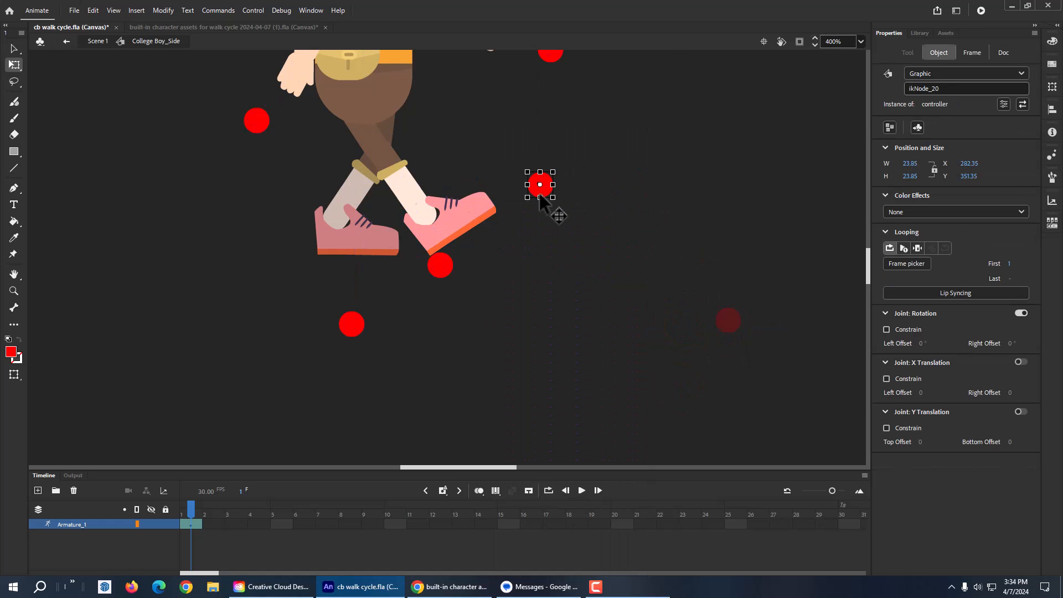
pyautogui.scroll(6, 627, 314)
pyautogui.scroll(-2, 627, 317)
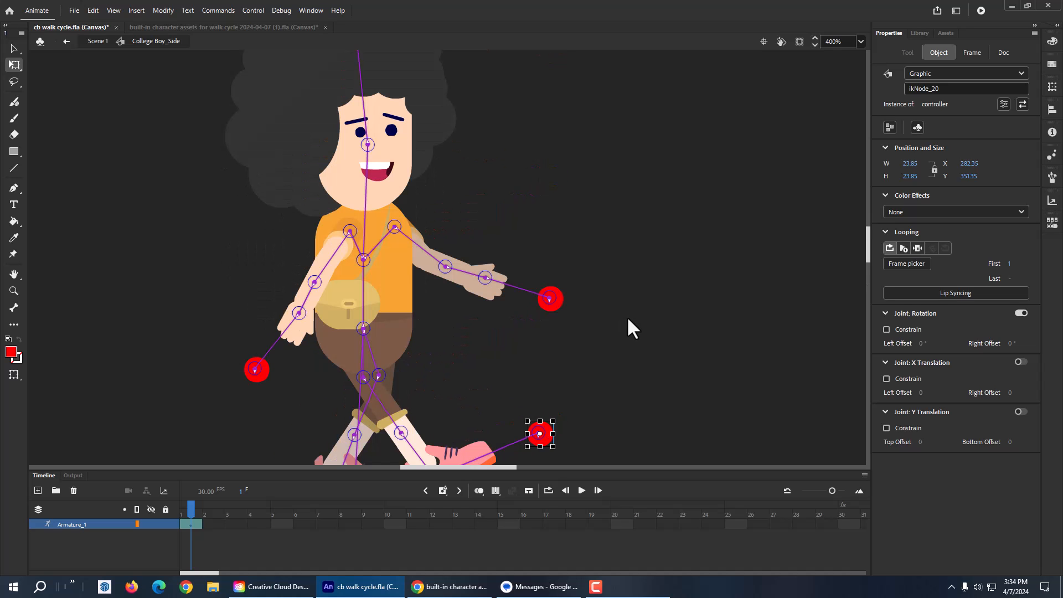
pyautogui.hotkey('ctrl', '-')
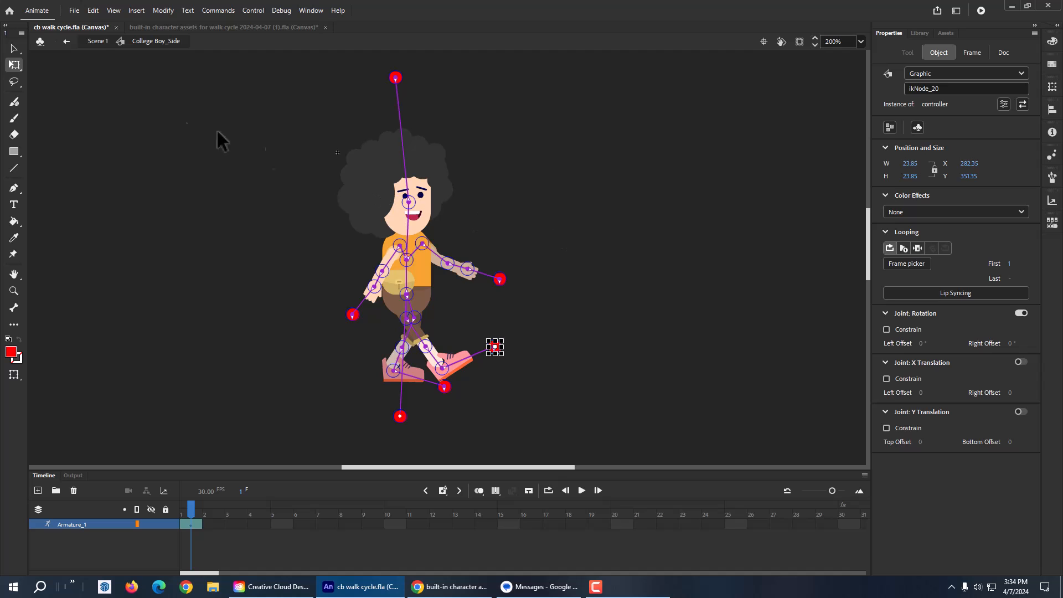
pyautogui.click(74, 10)
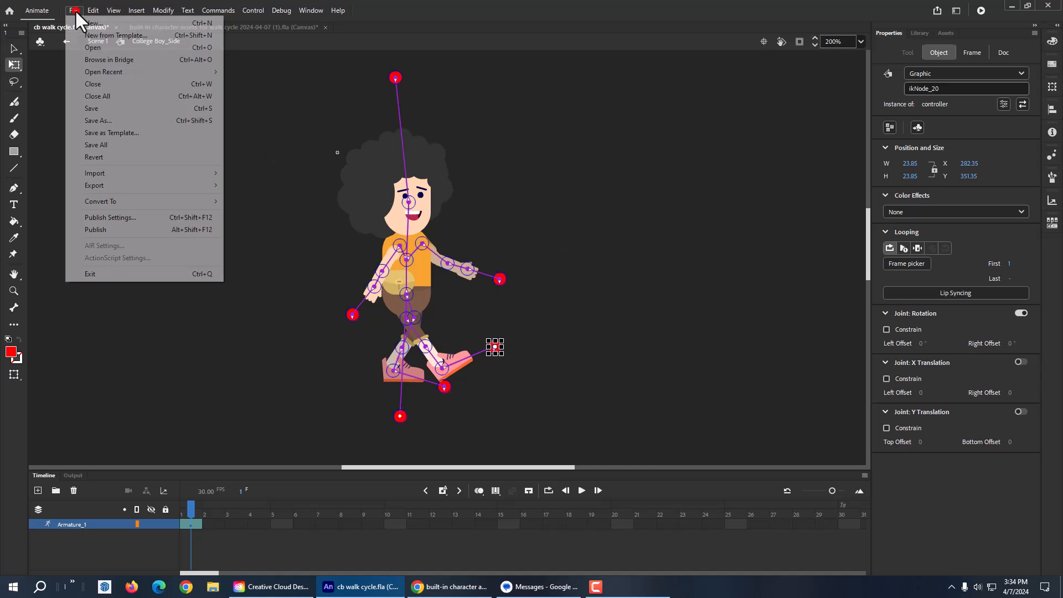
pyautogui.click(101, 108)
pyautogui.click(542, 168)
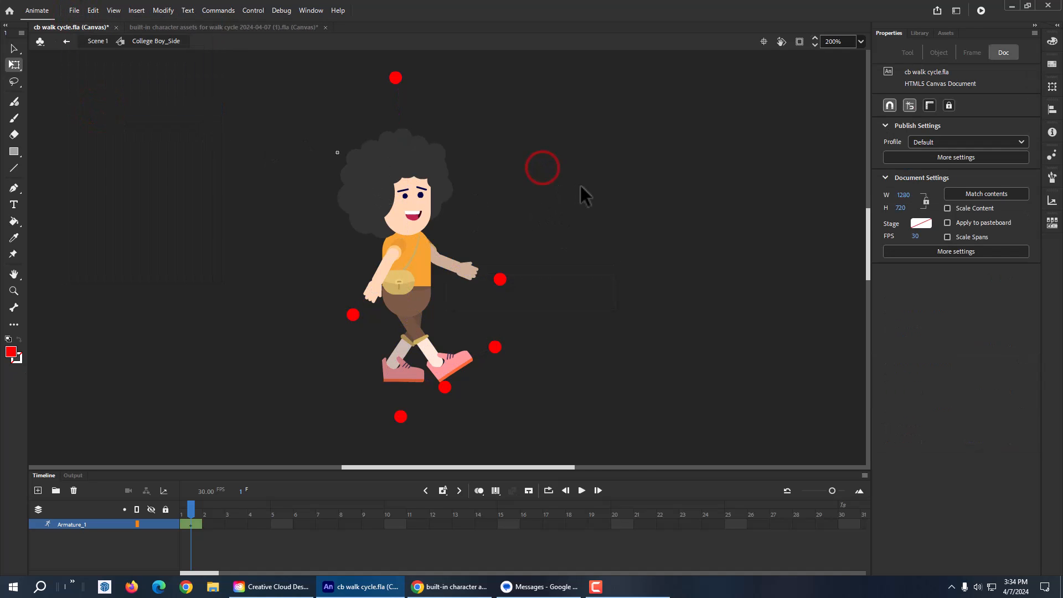
# Try posing the far arm with its hand controller using the Selection tool, and undo the trial pose.
pyautogui.click(500, 280)
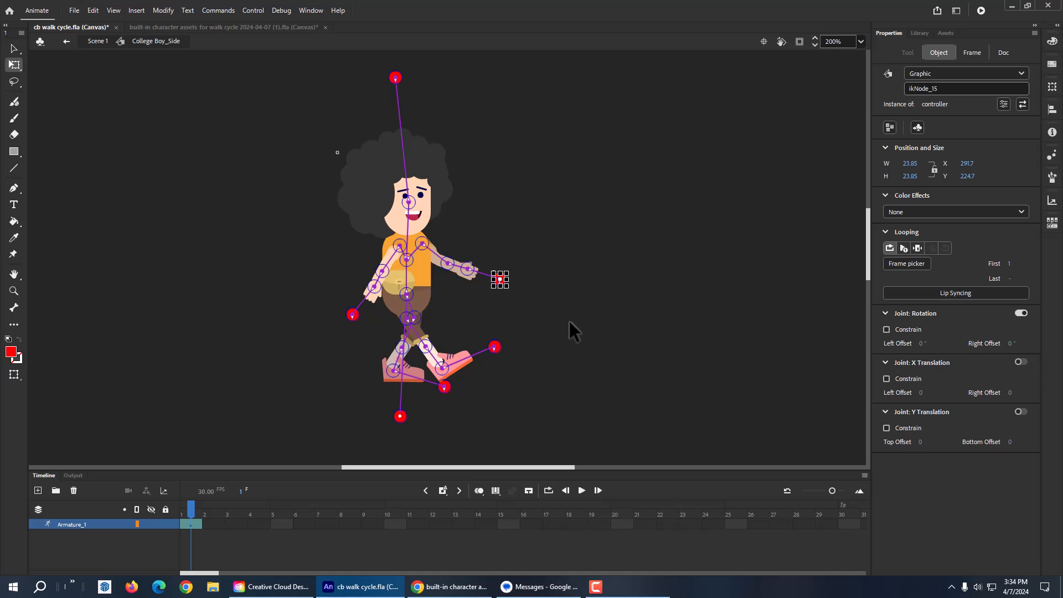
pyautogui.click(14, 49)
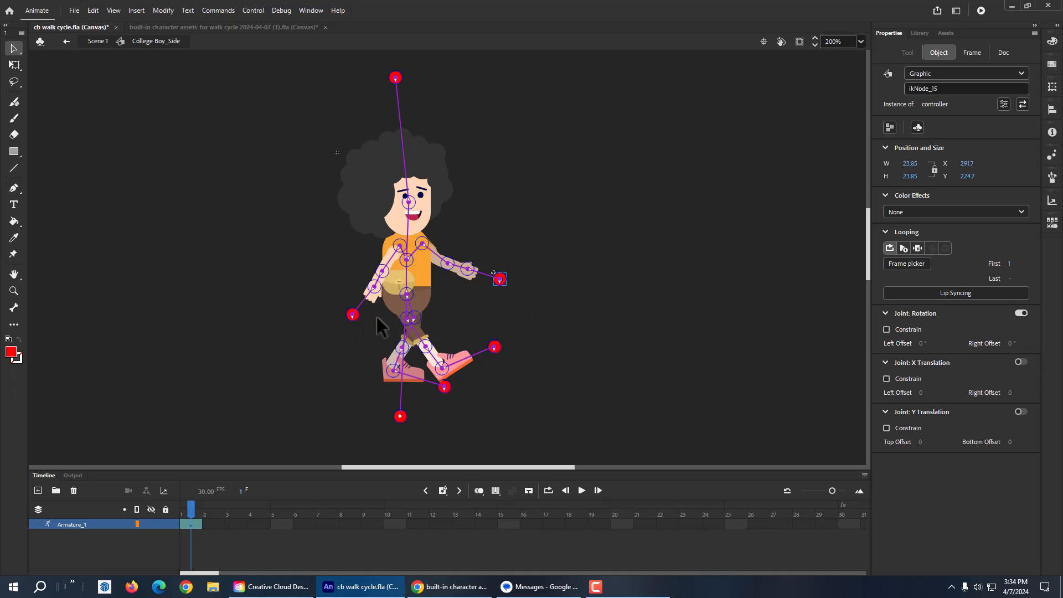
pyautogui.moveTo(503, 279); pyautogui.dragTo(424, 296)
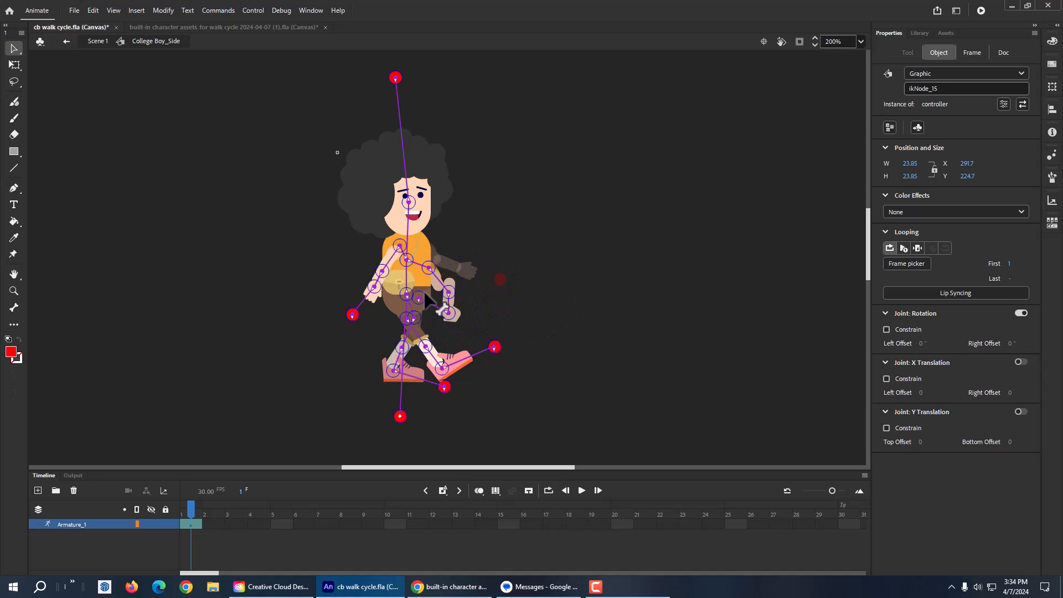
pyautogui.moveTo(486, 280); pyautogui.dragTo(526, 291)
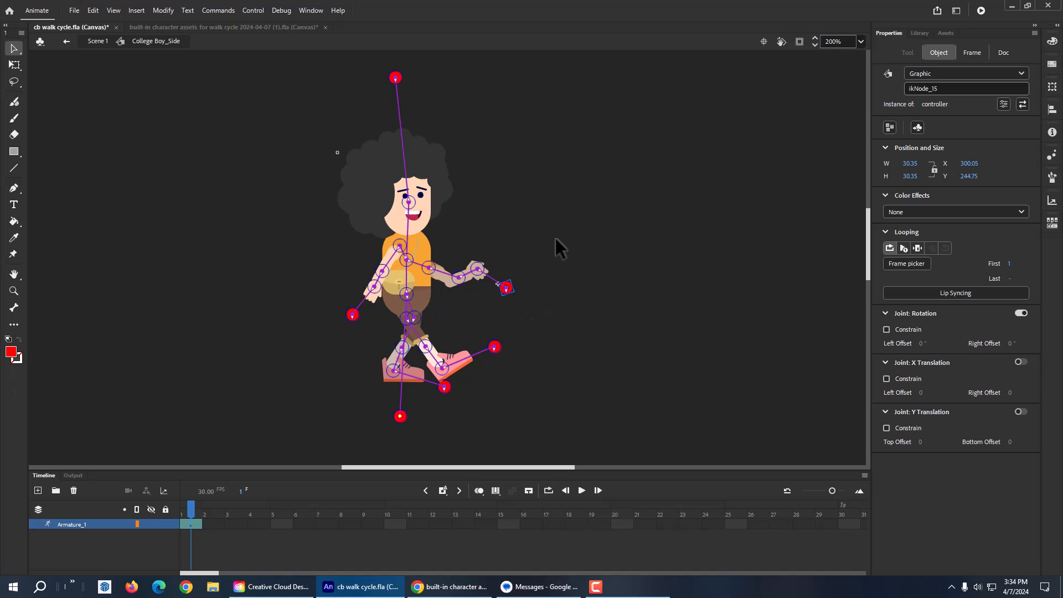
pyautogui.hotkey('ctrl', 'z')
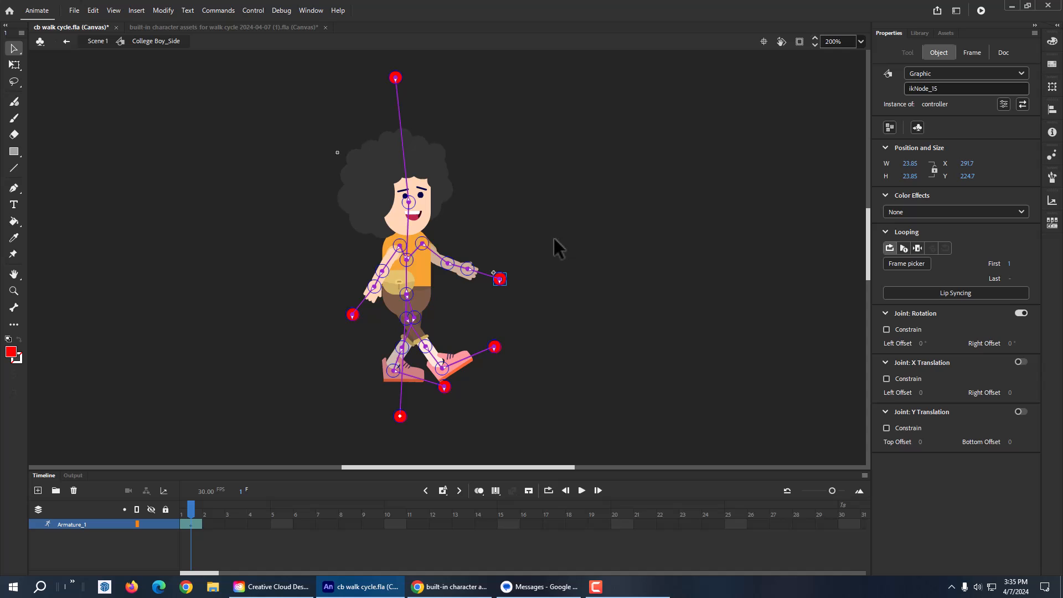
# Examine the torso and shoulder bones that drive the far arm, checking the torso with the Free Transform and Selection tools.
pyautogui.hotkey('ctrl', '=')
pyautogui.hotkey('ctrl', '=')
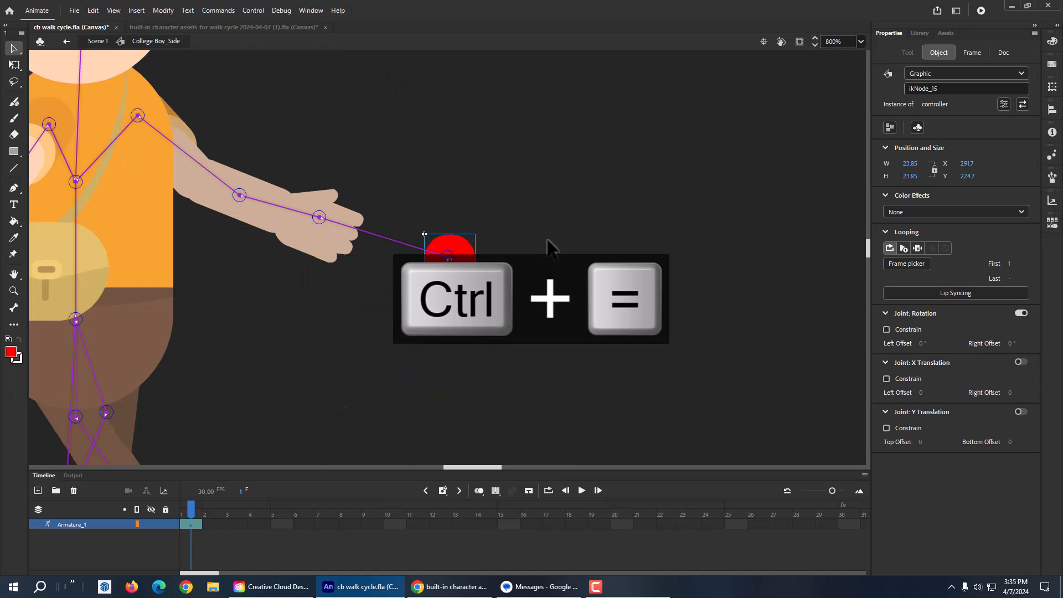
pyautogui.moveTo(486, 467); pyautogui.dragTo(465, 467)
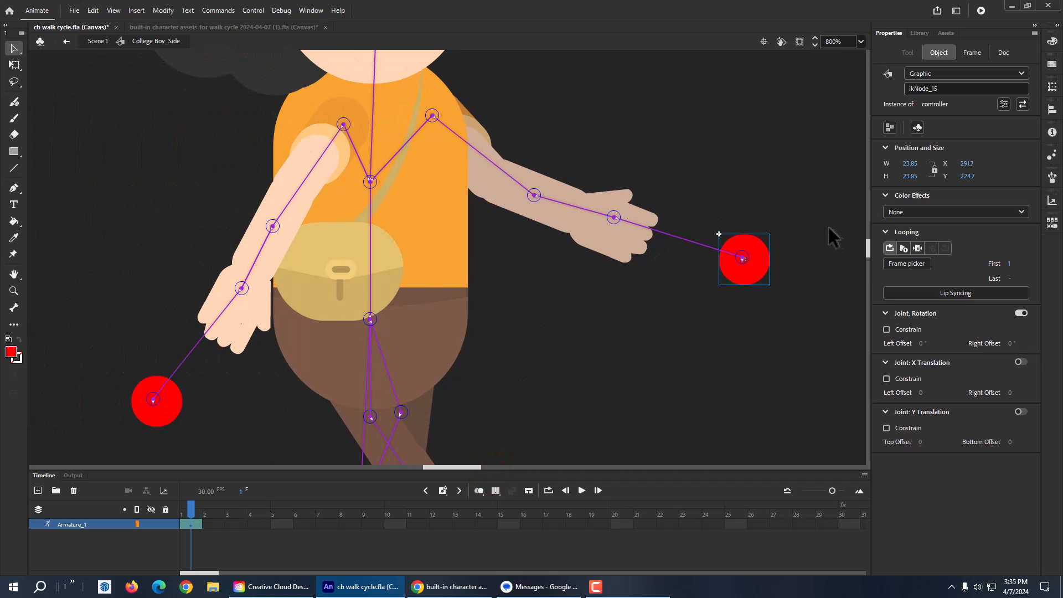
pyautogui.moveTo(869, 245); pyautogui.dragTo(862, 238)
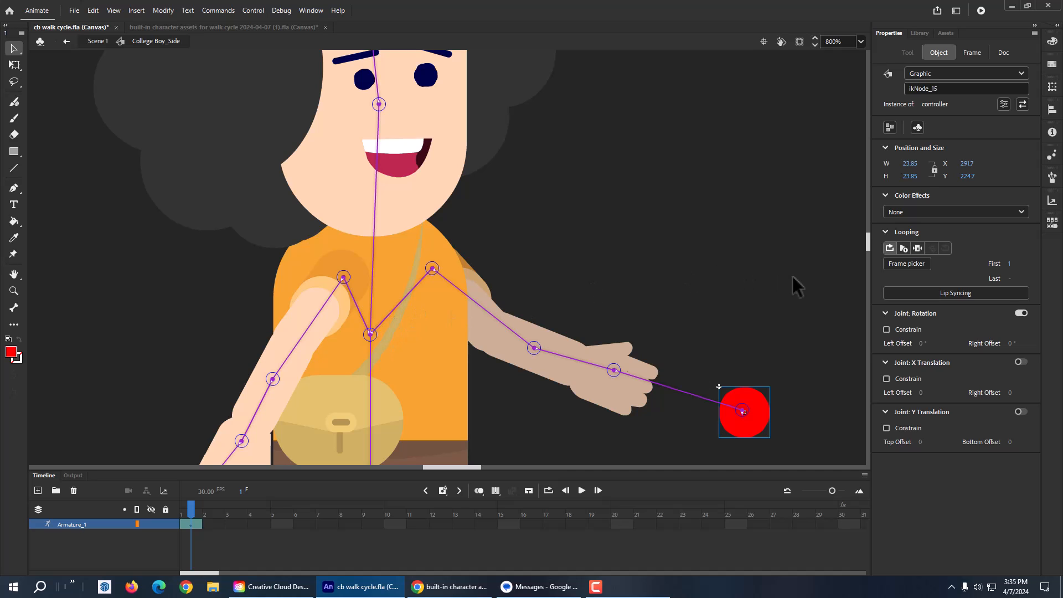
pyautogui.click(407, 295)
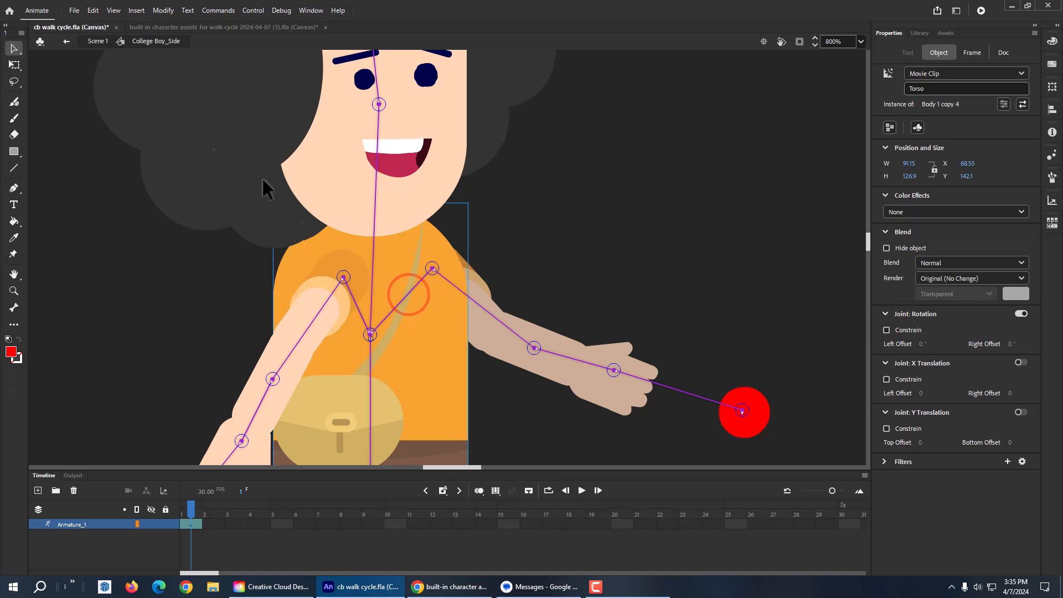
pyautogui.click(14, 65)
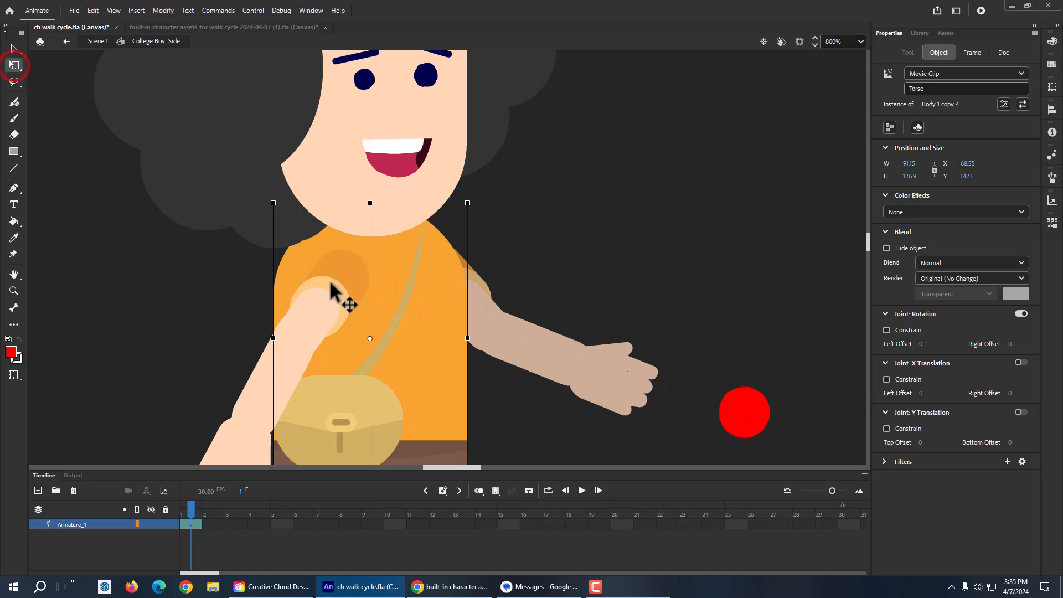
pyautogui.click(551, 202)
pyautogui.click(14, 48)
pyautogui.click(454, 294)
pyautogui.click(407, 294)
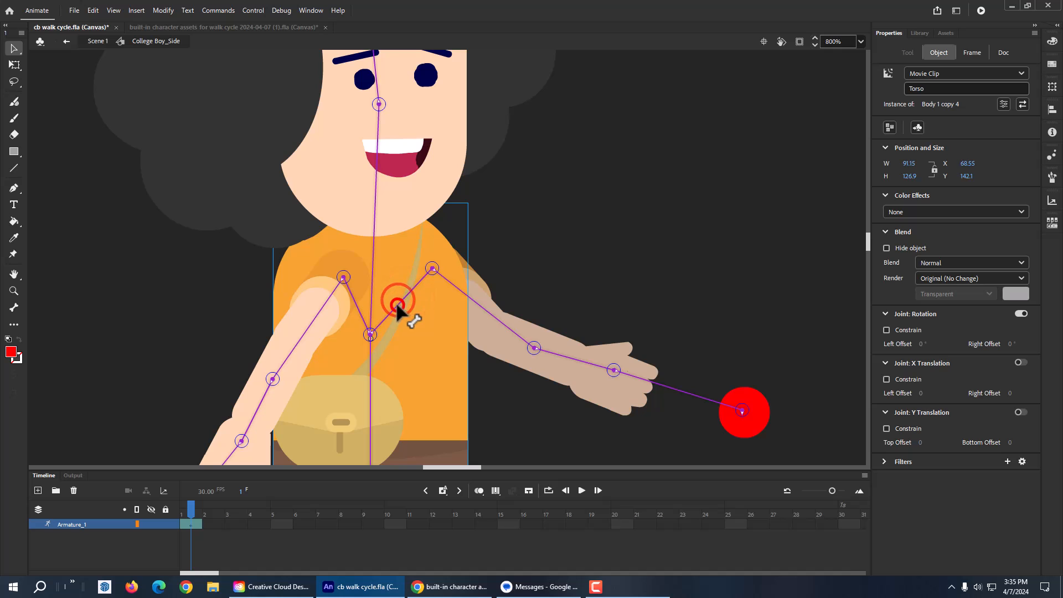
pyautogui.hotkey('ctrl', '-')
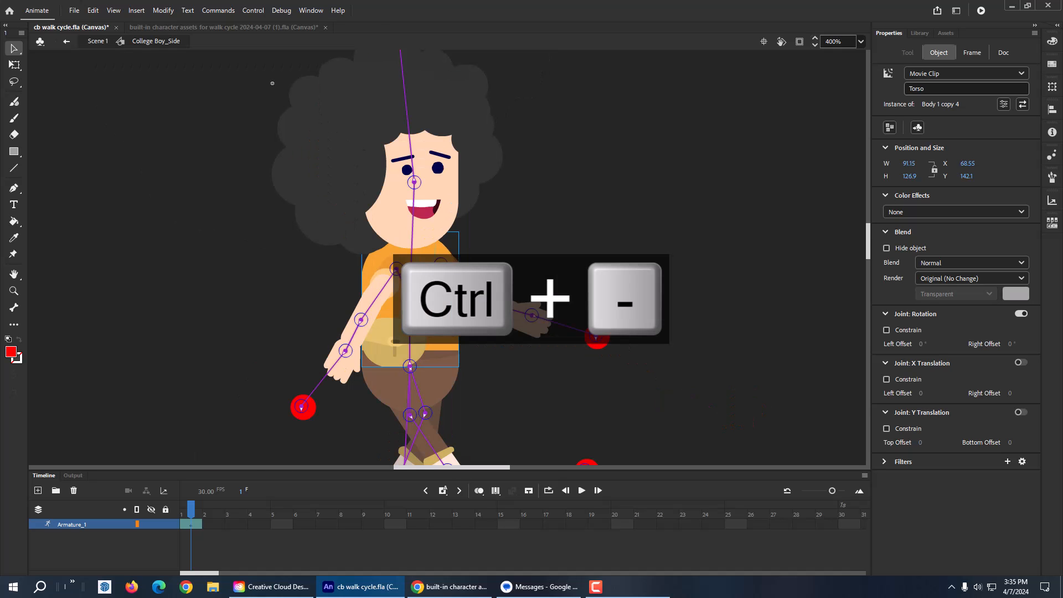
# Turn off joint rotation on the bone from the torso to the far shoulder, testing it with the far hand controller and undoing the test pose.
pyautogui.click(420, 280)
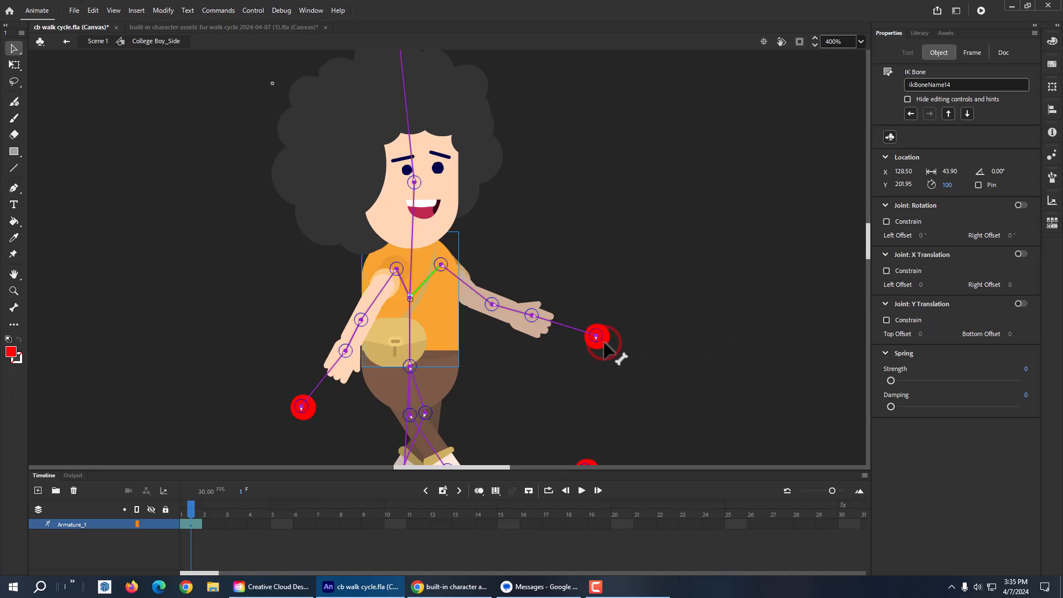
pyautogui.moveTo(603, 341); pyautogui.dragTo(712, 367)
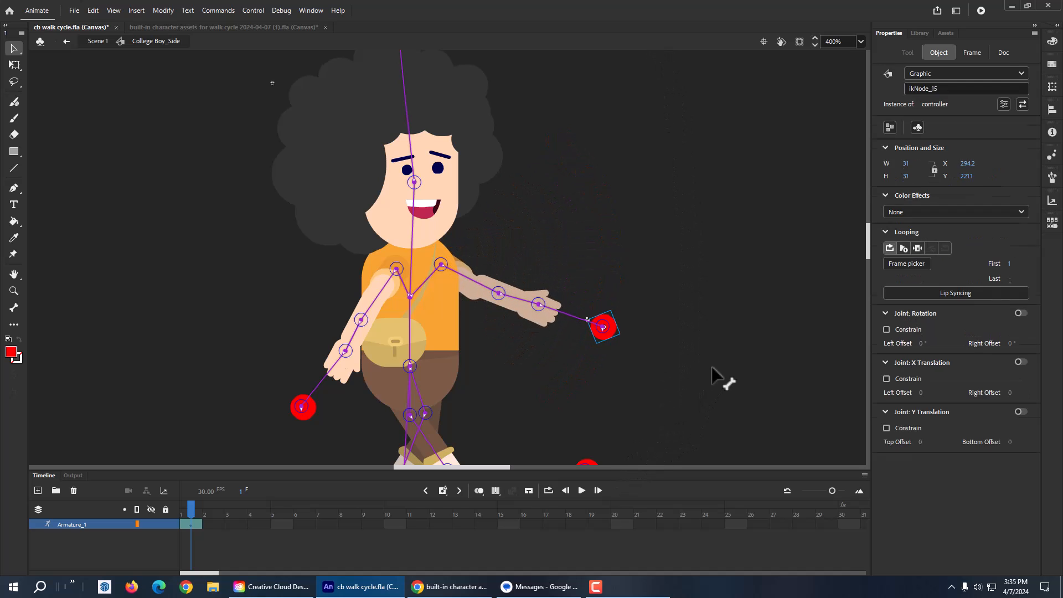
pyautogui.hotkey('ctrl', 'z')
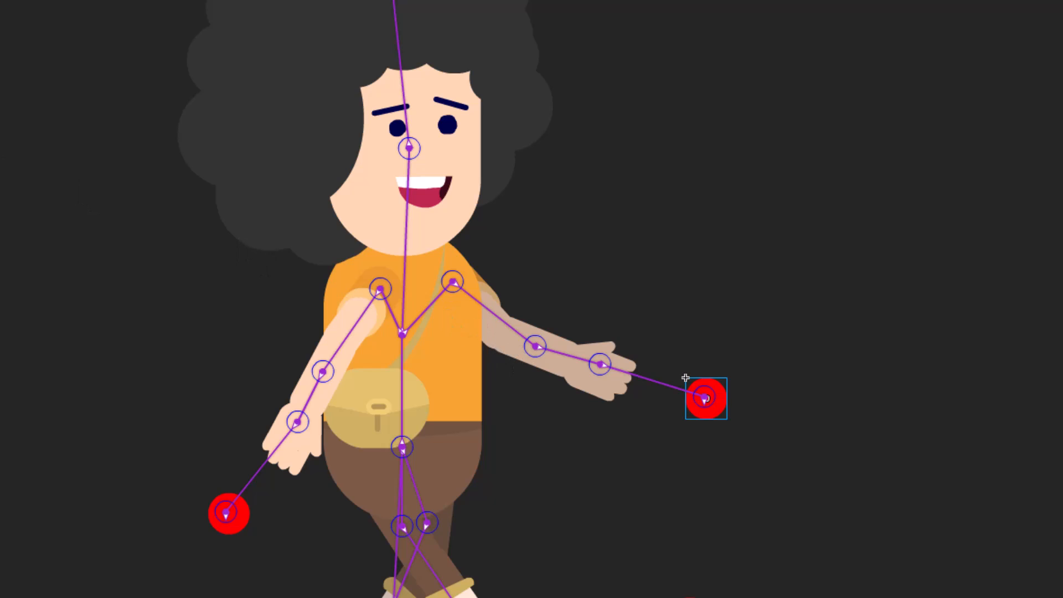
pyautogui.press('q')
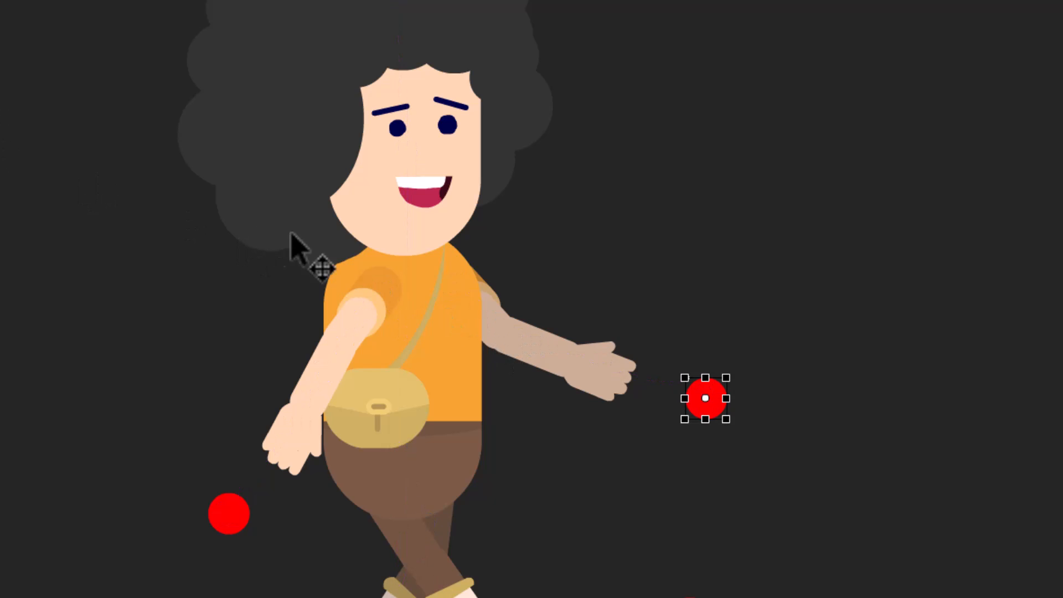
# Move the far forearm's transformation point to its elbow end, undoing the accidental shift of the forearm.
pyautogui.click(526, 338)
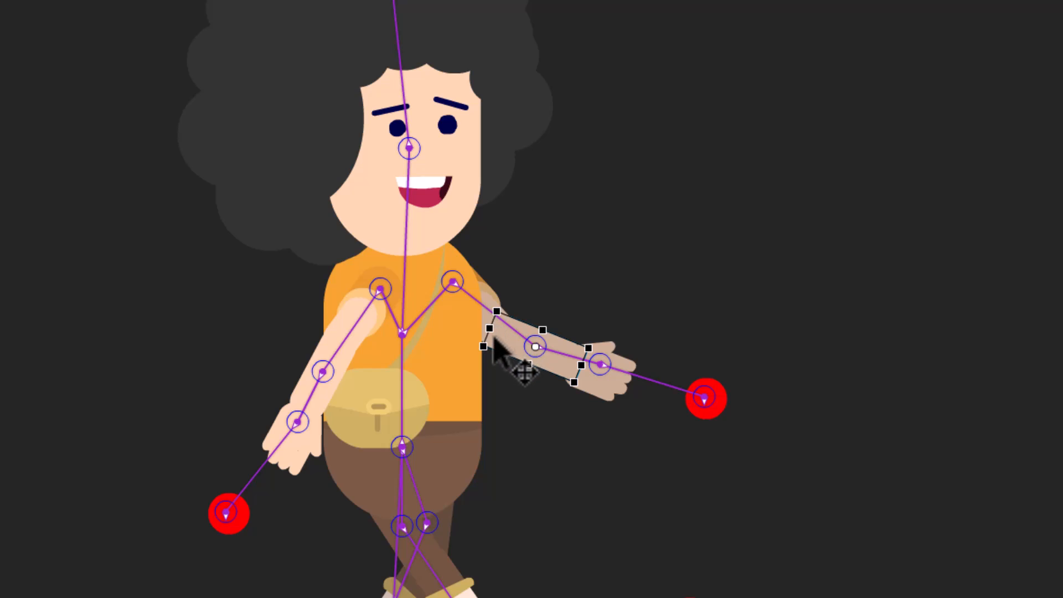
pyautogui.click(692, 254)
pyautogui.click(544, 349)
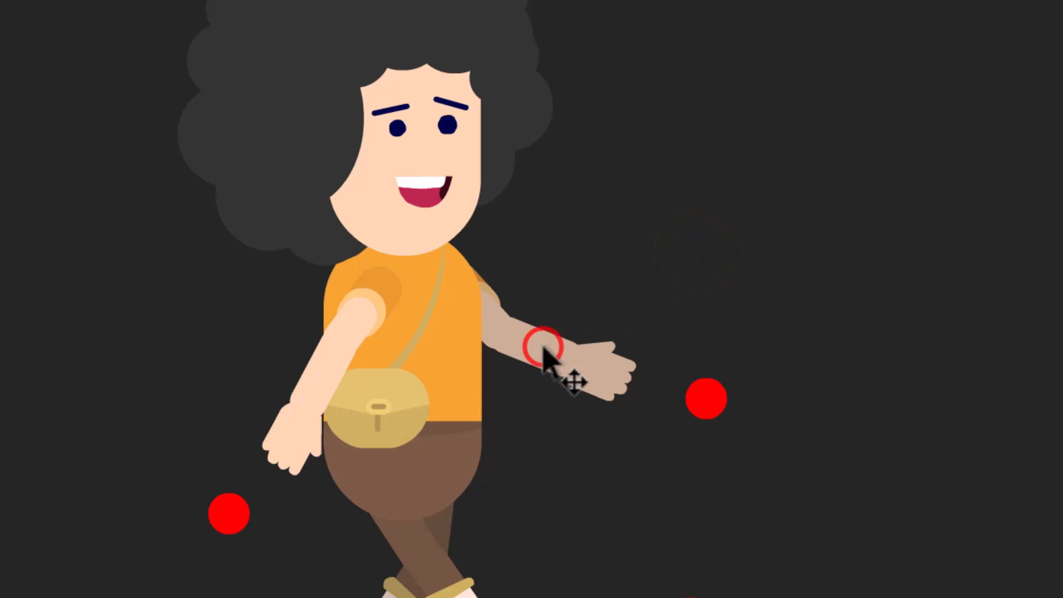
pyautogui.hotkey('ctrl', '=')
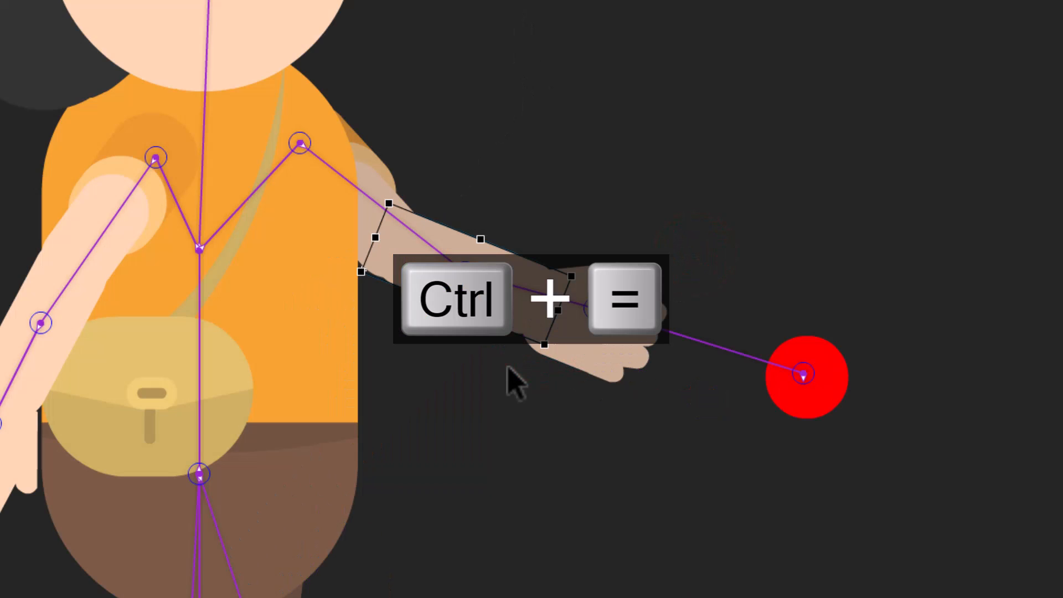
pyautogui.hotkey('ctrl', '=')
pyautogui.moveTo(533, 259); pyautogui.dragTo(684, 147)
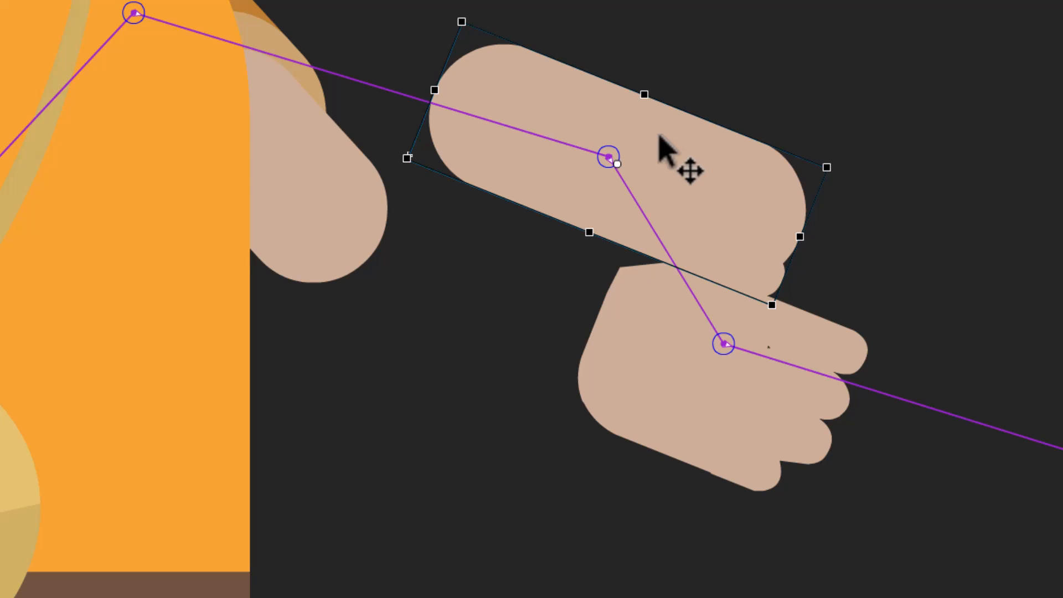
pyautogui.hotkey('ctrl', 'z')
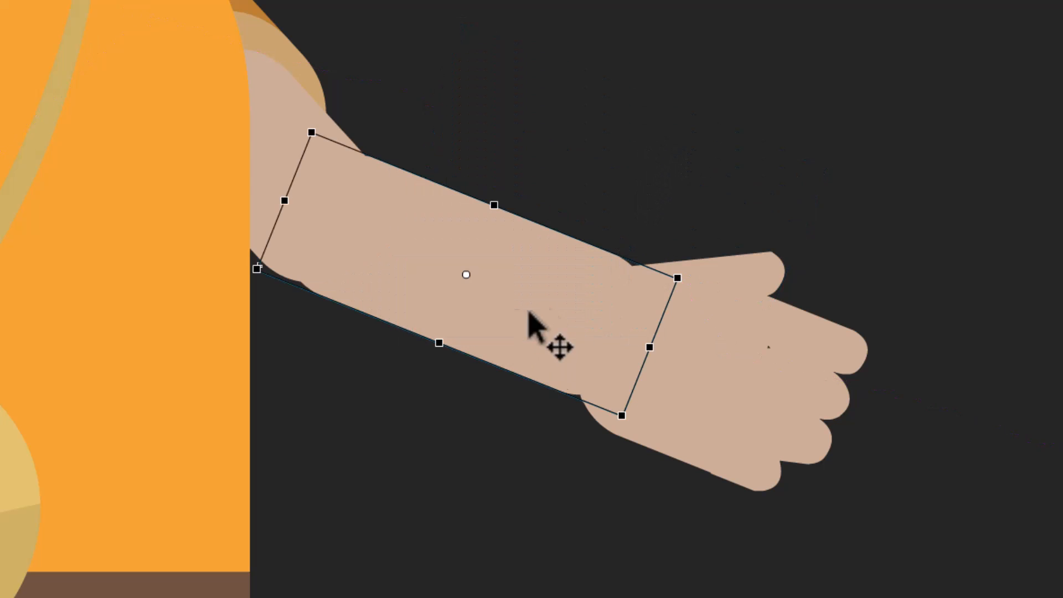
pyautogui.click(465, 273)
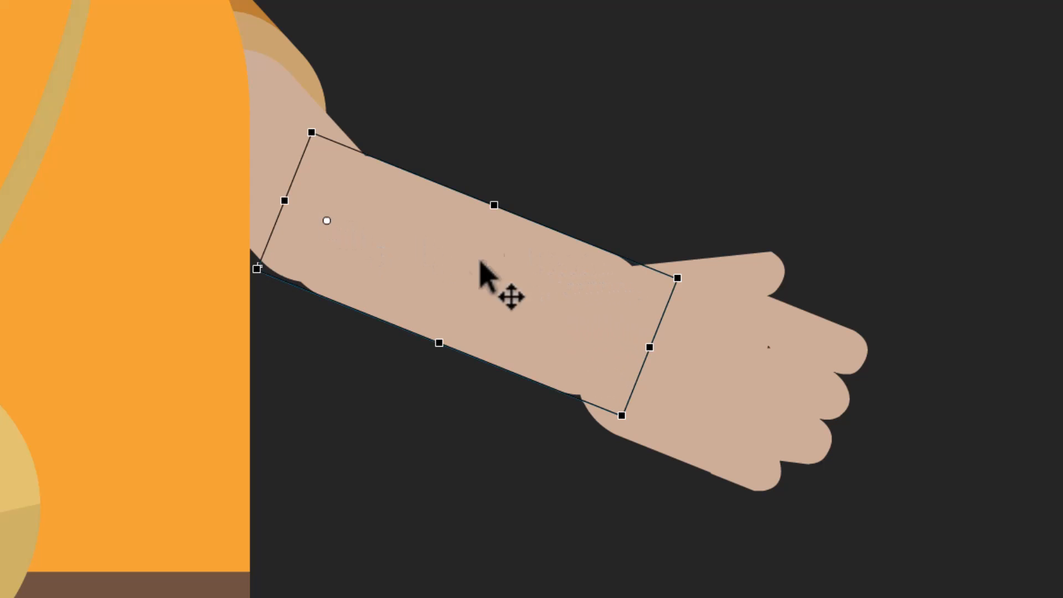
# Move the far hand's transformation point to the wrist.
pyautogui.click(749, 397)
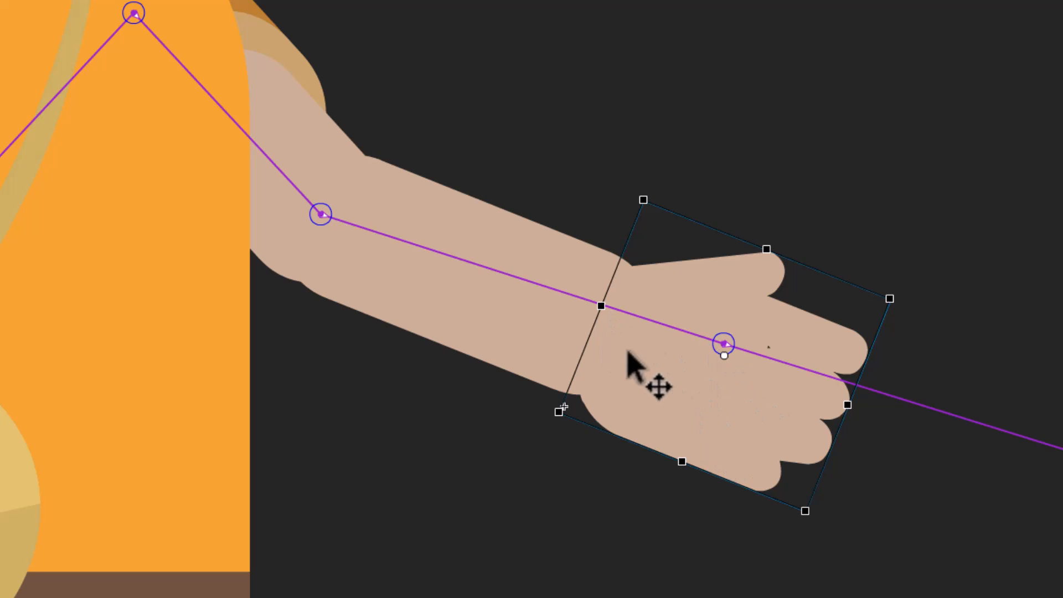
pyautogui.click(722, 355)
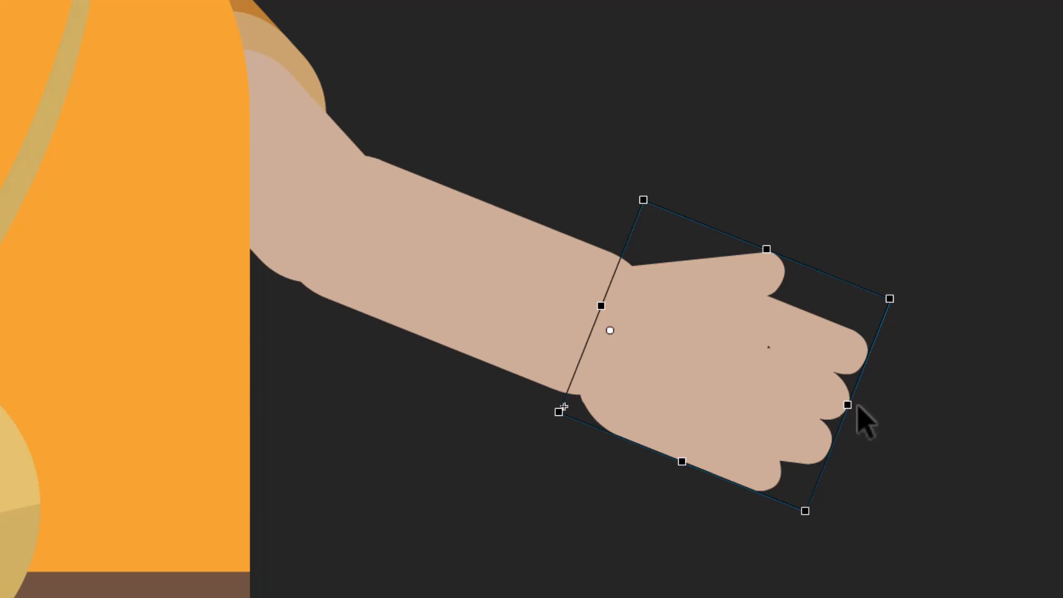
pyautogui.hotkey('ctrl', '-')
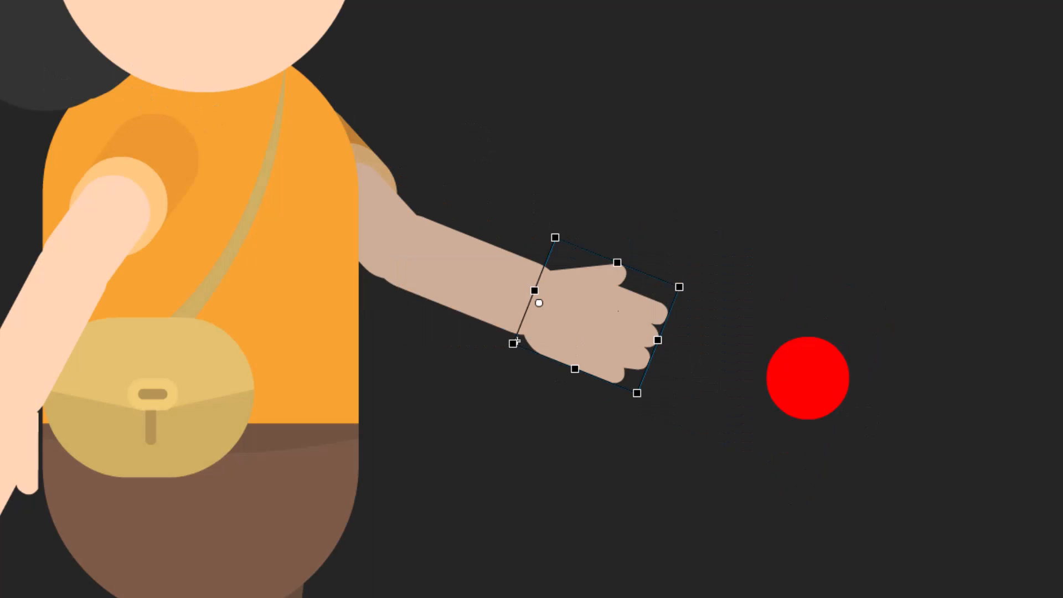
# Try posing the far arm by raising its controller with the Bone tool, and undo the trial pose.
pyautogui.press('m')
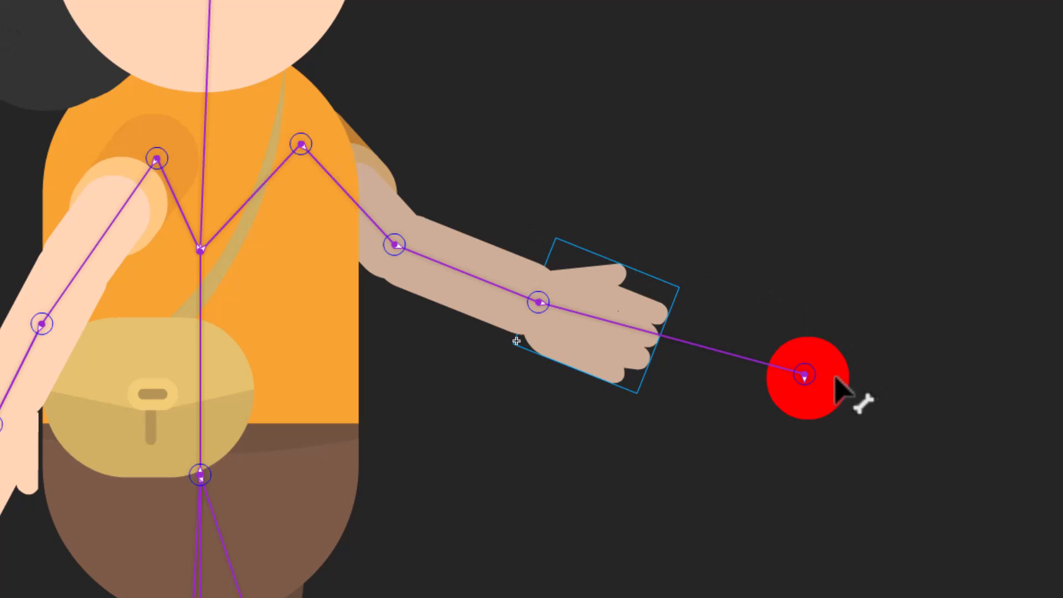
pyautogui.moveTo(845, 370); pyautogui.dragTo(869, 78)
pyautogui.hotkey('ctrl', 'z')
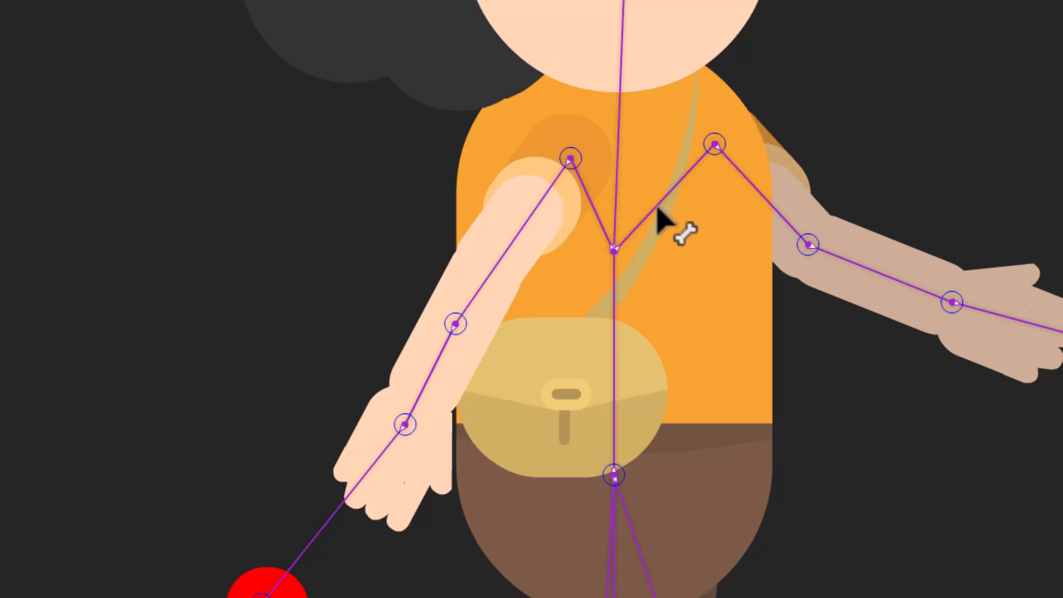
# Check the torso-to-near-shoulder bone's joint rotation, and turn off joint rotation on the bone from the hip to the far thigh.
pyautogui.click(597, 216)
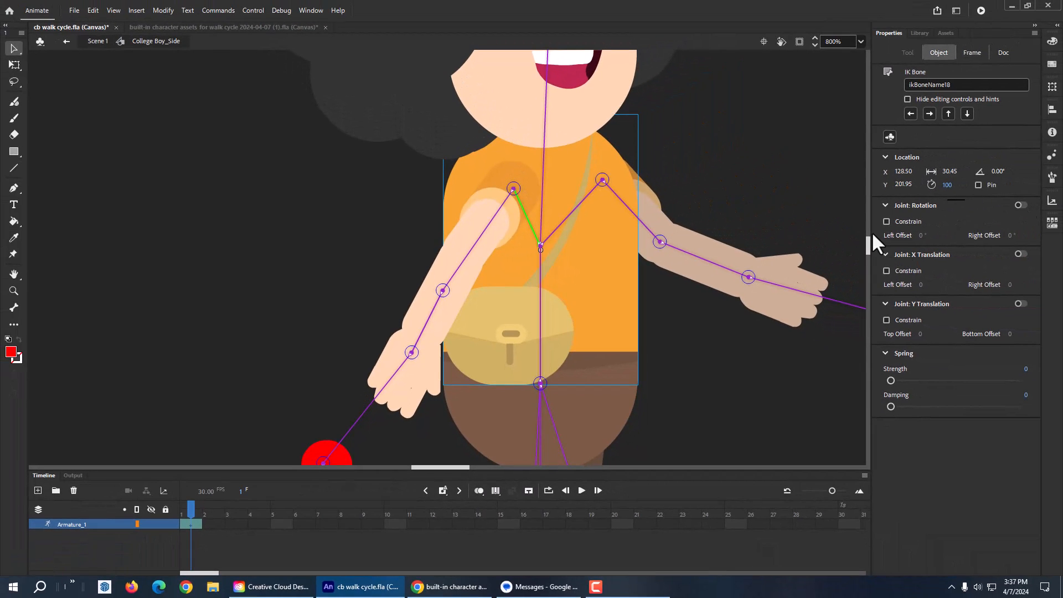
pyautogui.moveTo(867, 242); pyautogui.dragTo(868, 250)
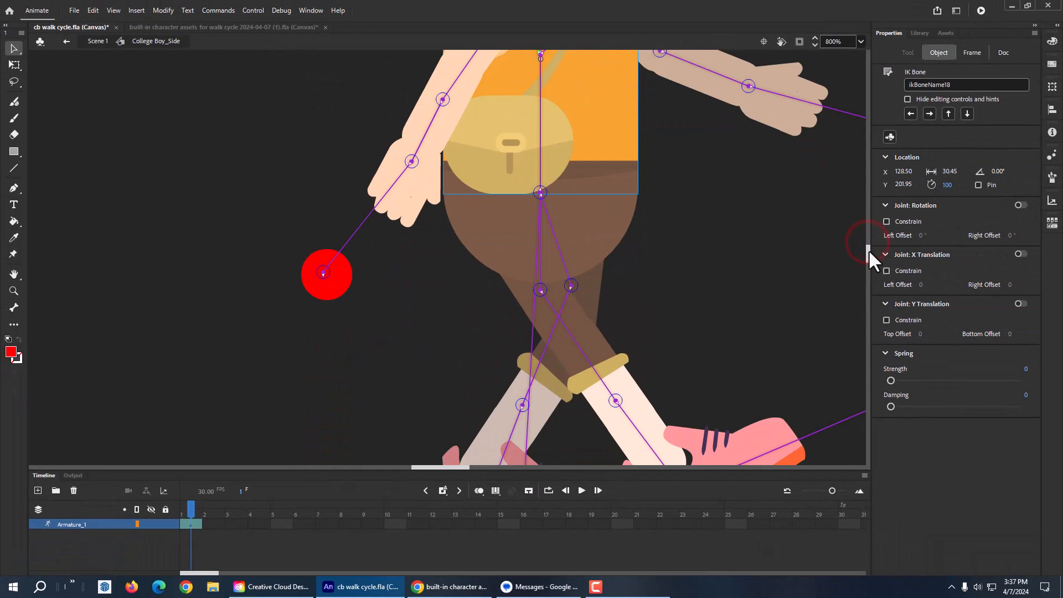
pyautogui.click(557, 242)
pyautogui.click(540, 261)
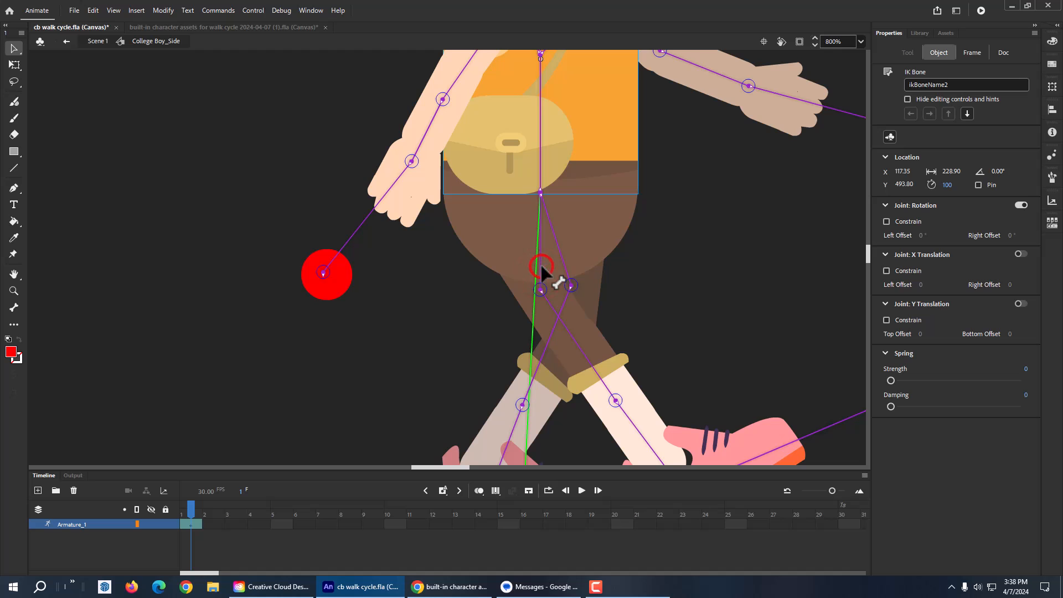
# Check the joint rotation settings of the hip and of the bones running from it to the thighs.
pyautogui.hotkey('ctrl', '=')
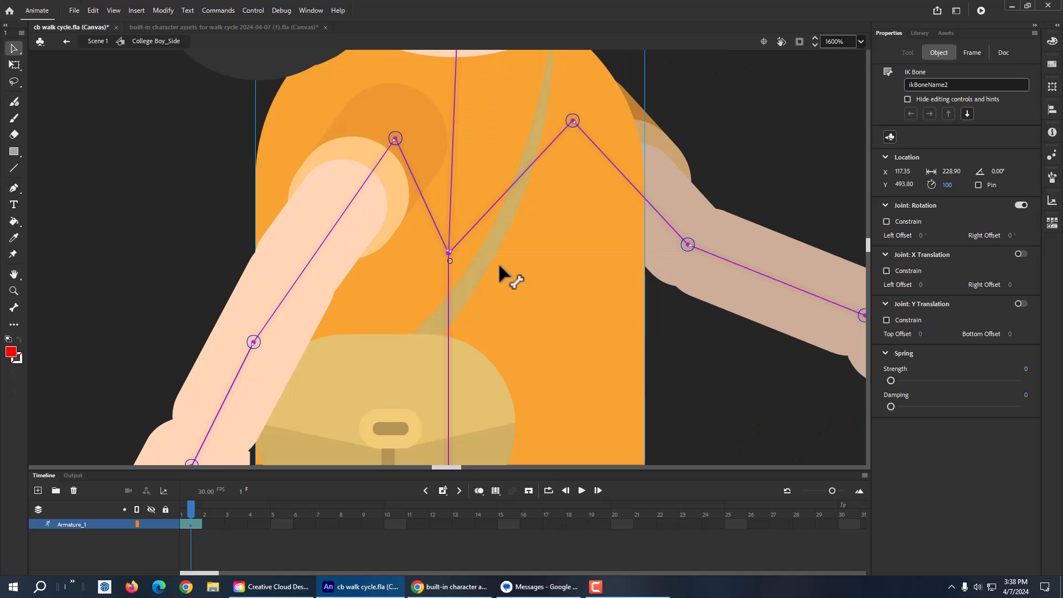
pyautogui.scroll(-10, 498, 271)
pyautogui.scroll(4, 487, 202)
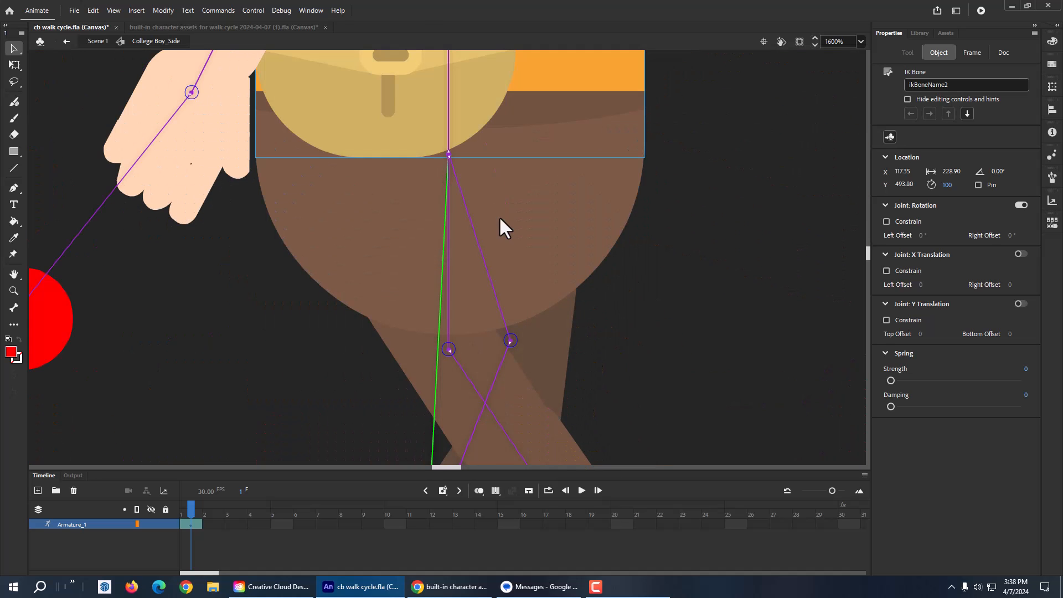
pyautogui.click(448, 329)
pyautogui.click(445, 296)
pyautogui.click(449, 299)
pyautogui.click(449, 310)
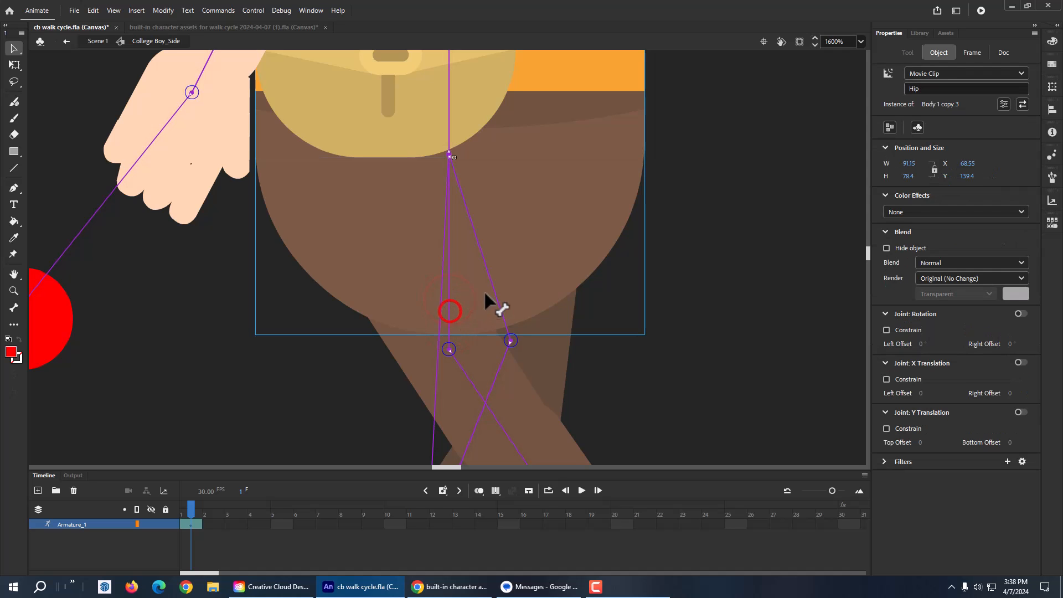
pyautogui.click(494, 289)
pyautogui.hotkey('ctrl', '-')
pyautogui.hotkey('ctrl', '-')
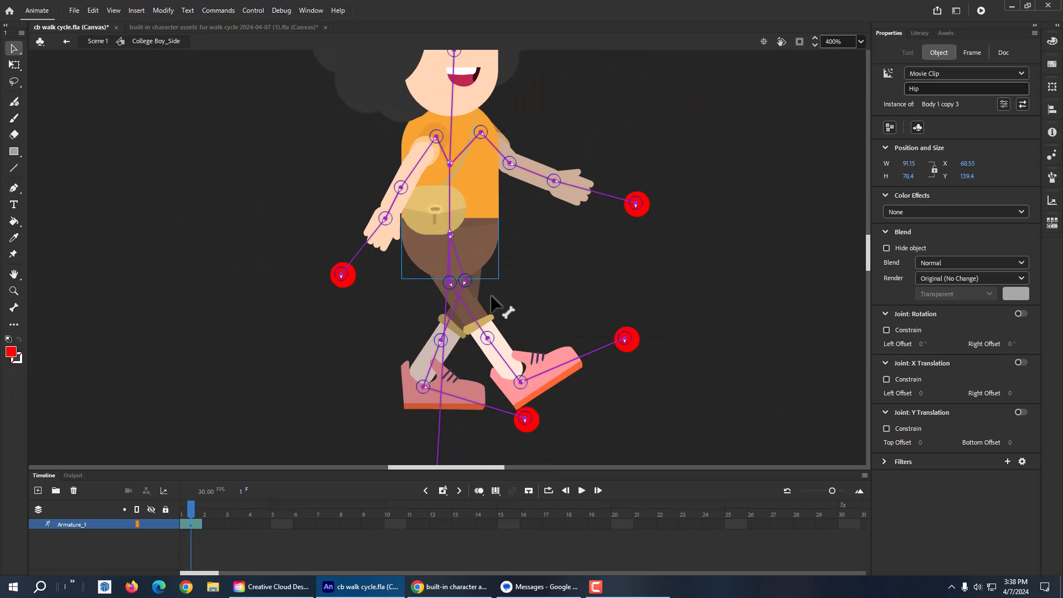
pyautogui.click(460, 263)
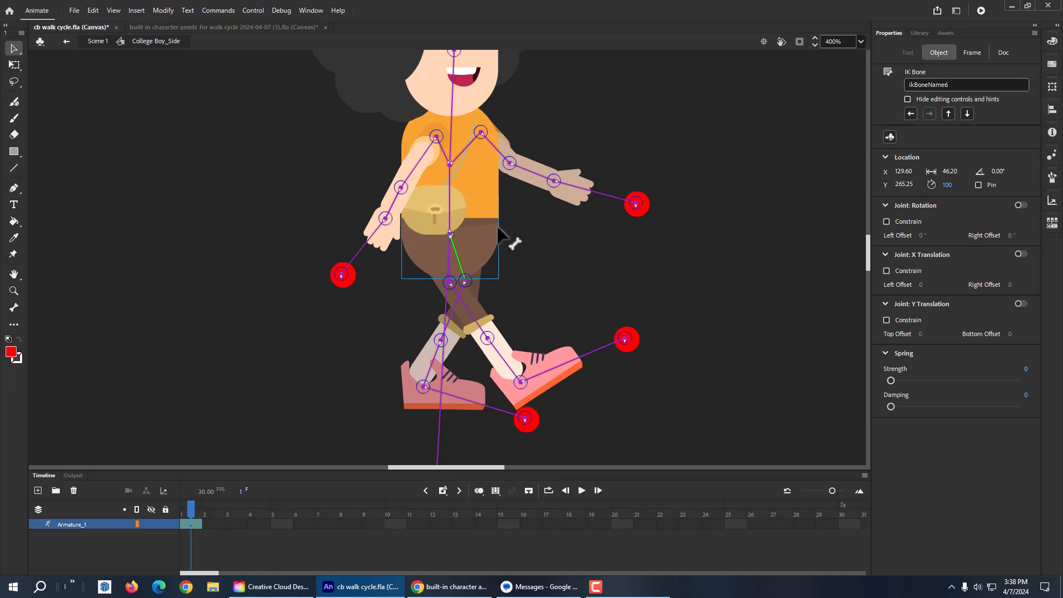
# Move the near forearm's transformation point up to the elbow and the near hand's transformation point to the wrist using Free Transform.
pyautogui.hotkey('ctrl', '=')
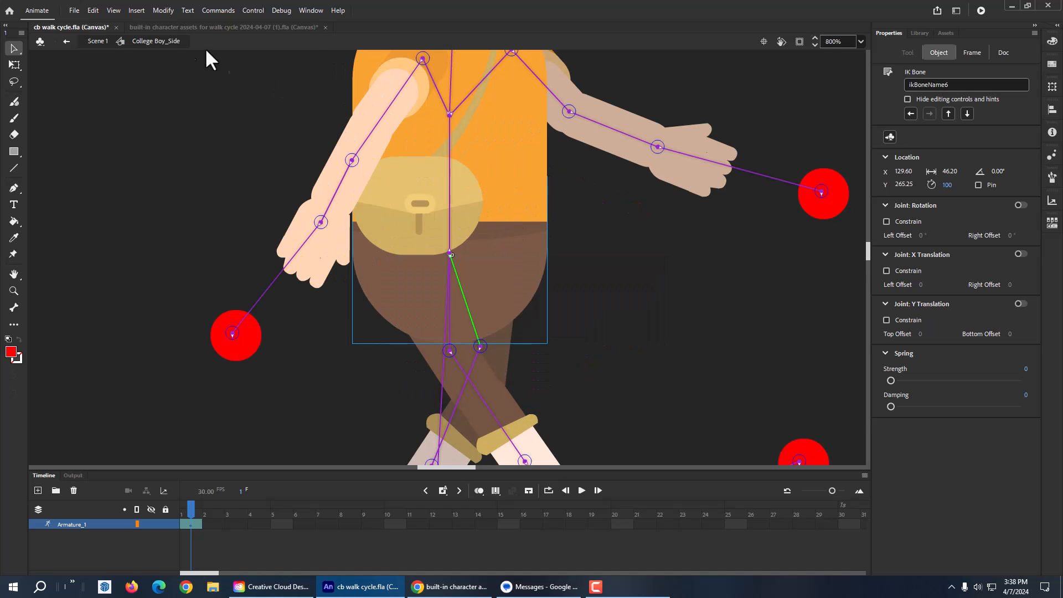
pyautogui.click(14, 64)
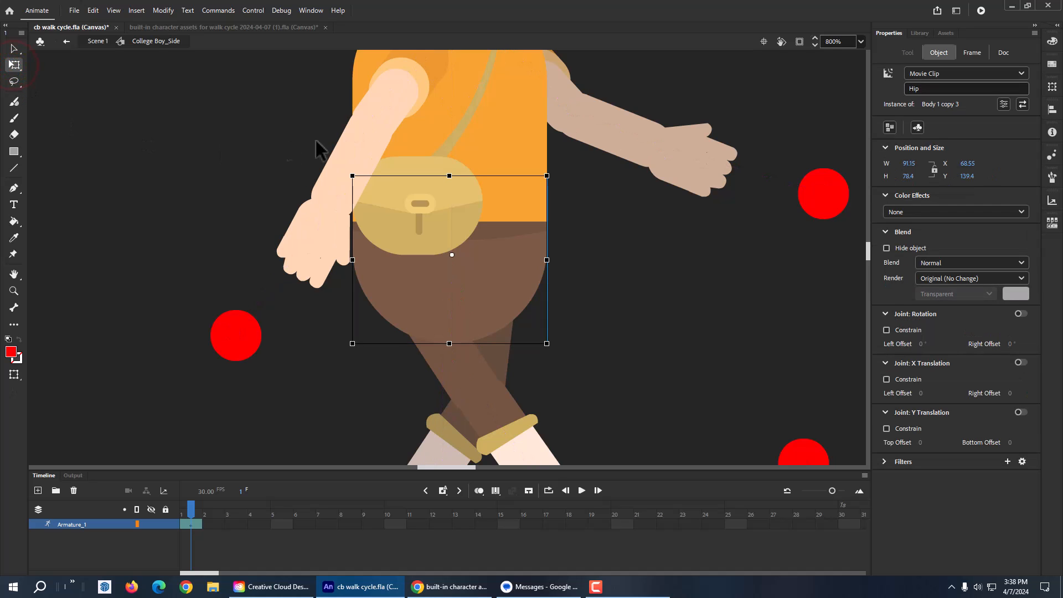
pyautogui.click(408, 111)
pyautogui.scroll(3, 520, 155)
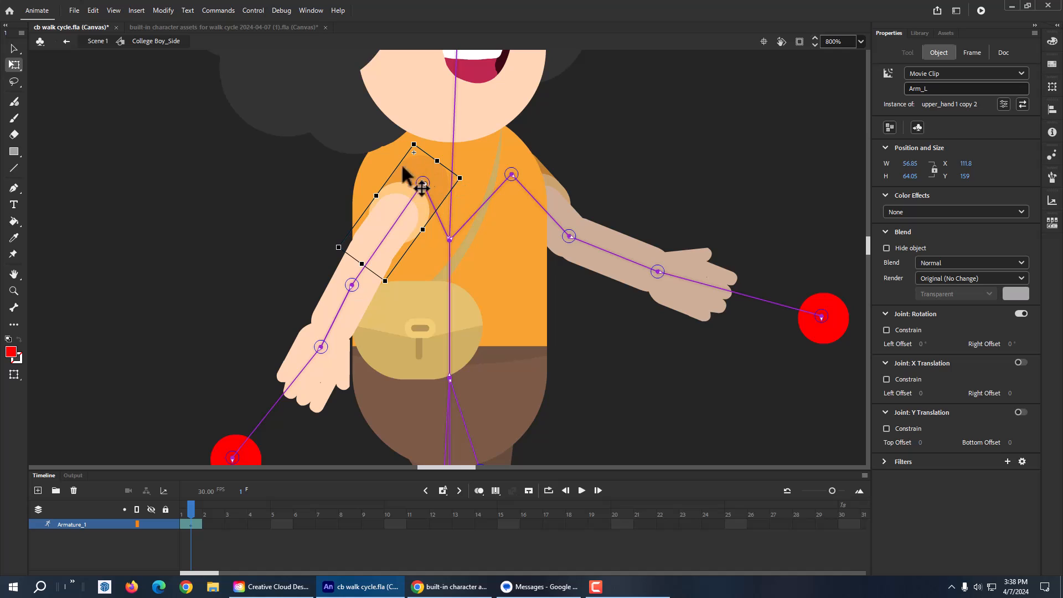
pyautogui.click(349, 306)
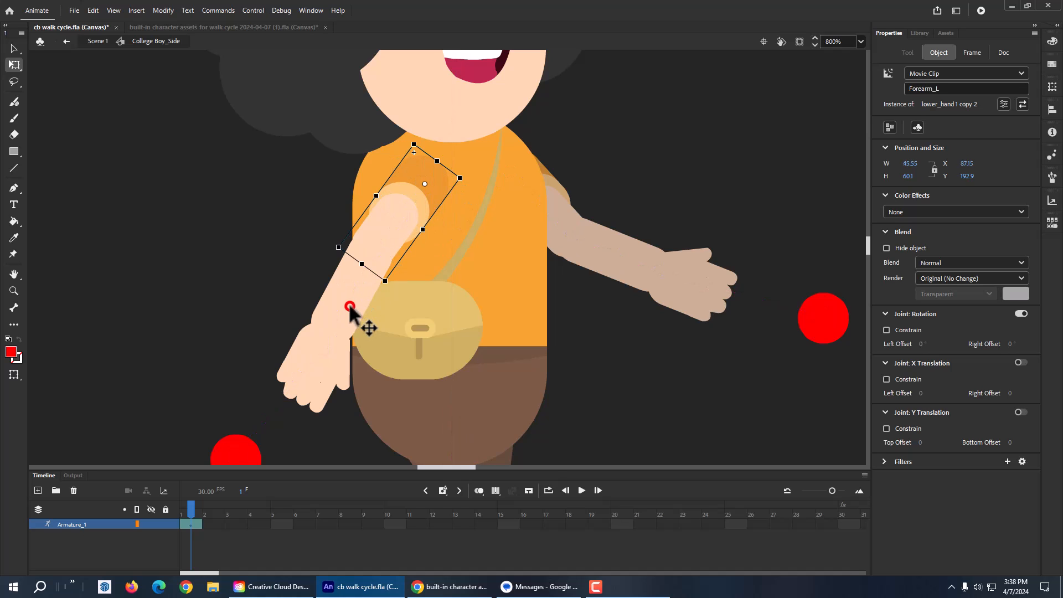
pyautogui.moveTo(352, 288); pyautogui.dragTo(377, 247)
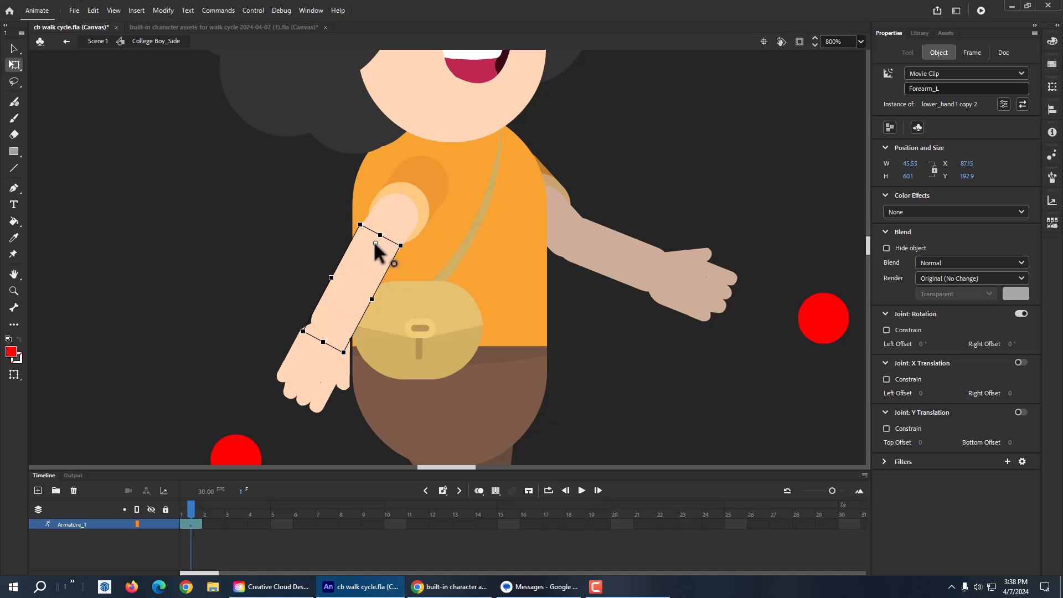
pyautogui.click(312, 363)
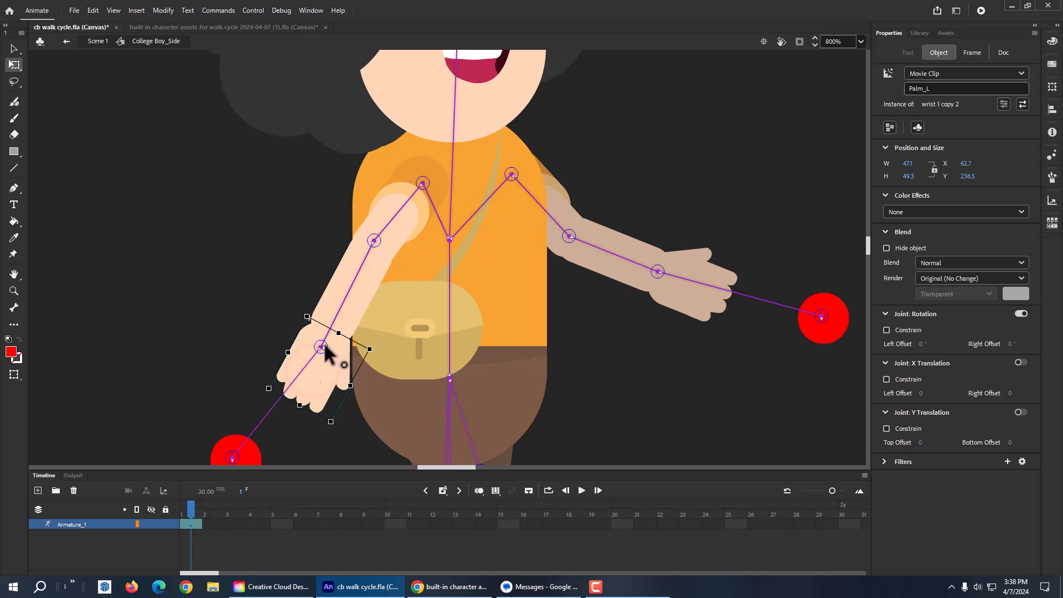
pyautogui.moveTo(324, 347); pyautogui.dragTo(330, 335)
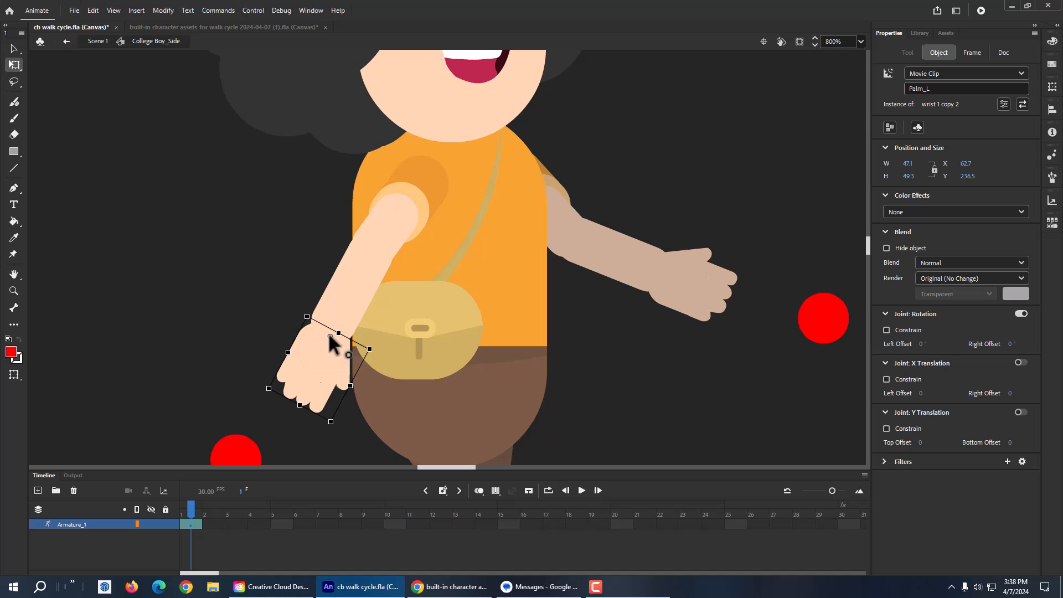
# Move the near thigh's transformation point to its upper end at the hip and the near calf's transformation point to the knee.
pyautogui.scroll(-5, 631, 351)
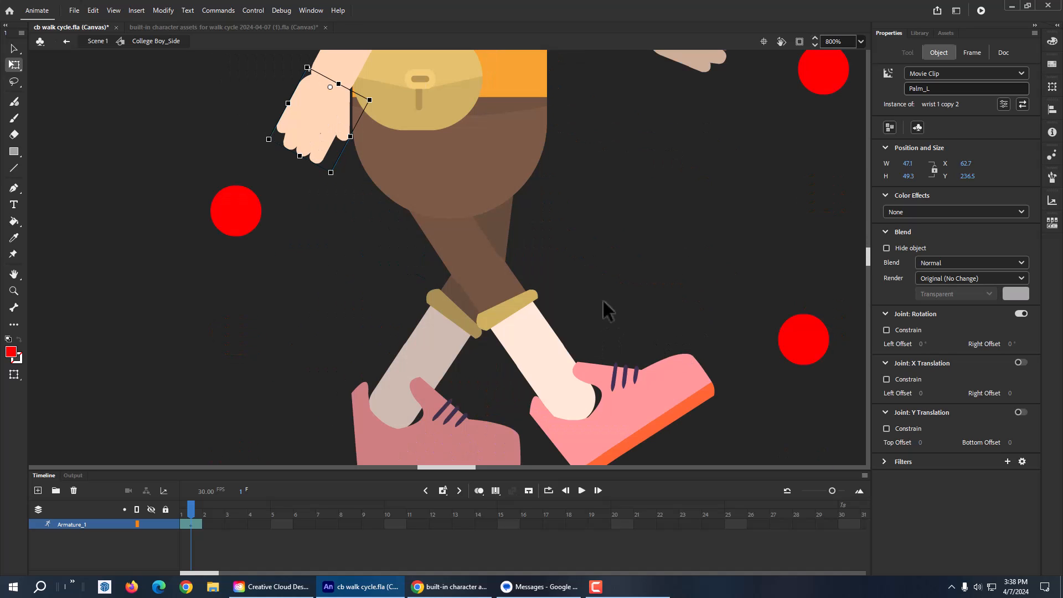
pyautogui.click(457, 250)
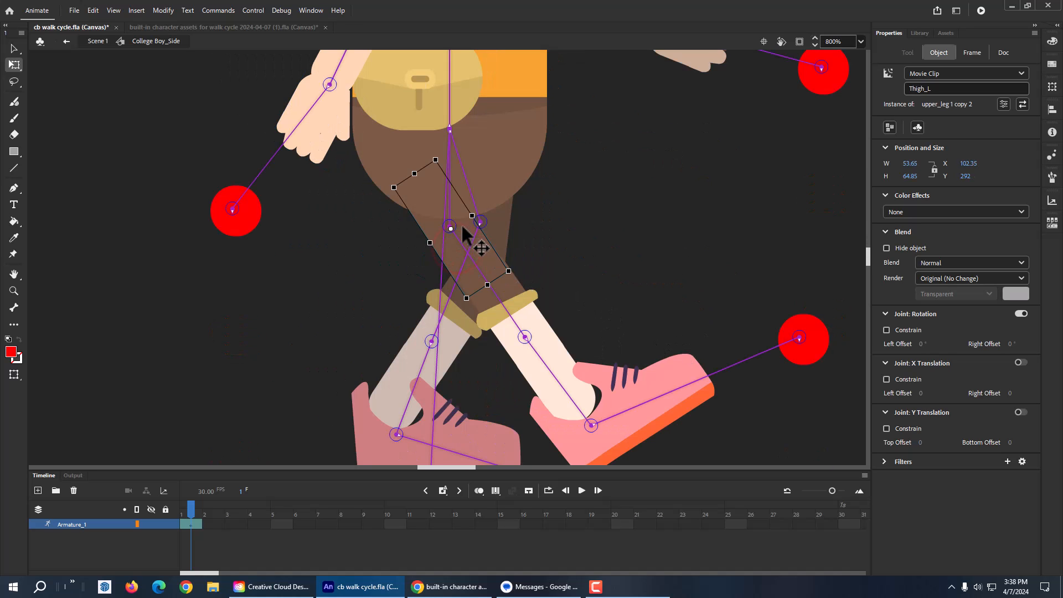
pyautogui.moveTo(450, 226); pyautogui.dragTo(433, 199)
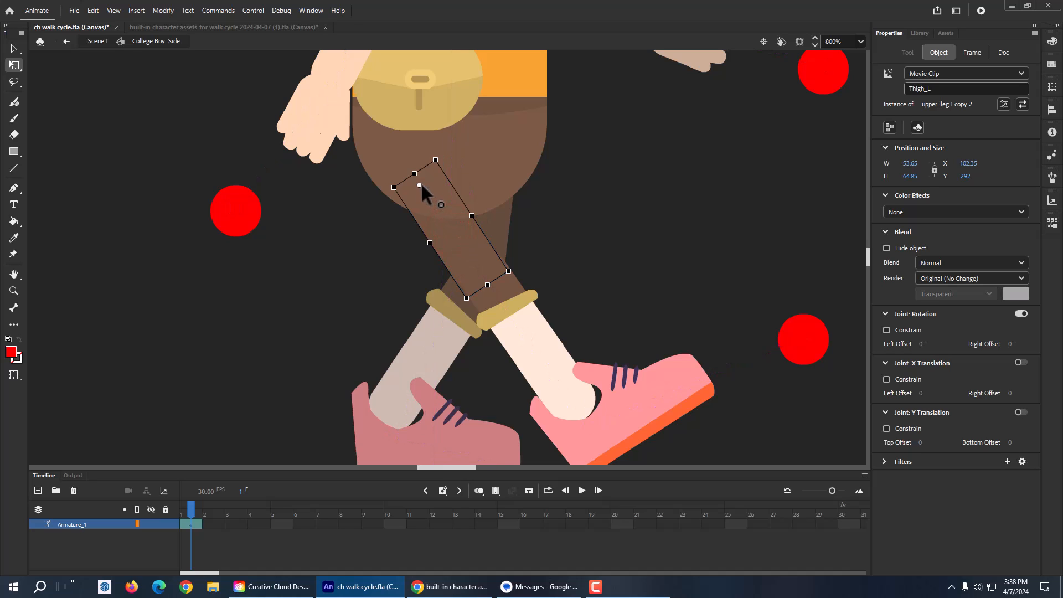
pyautogui.click(517, 327)
pyautogui.moveTo(526, 337); pyautogui.dragTo(475, 272)
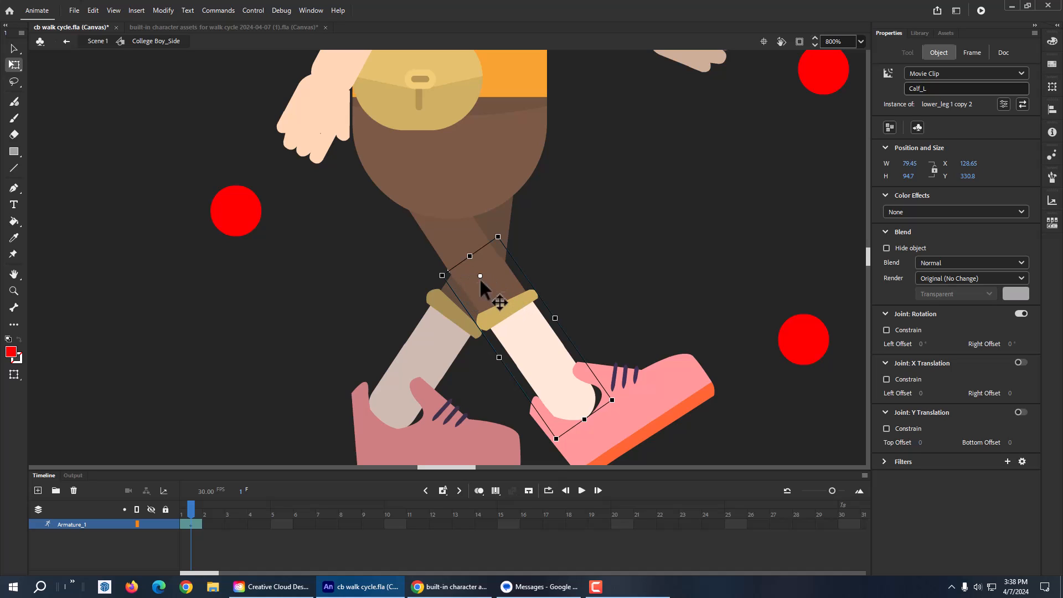
# Nudge the near calf left to X 127.65, and move the near shoe's transformation point to the ankle.
pyautogui.press('Left')
pyautogui.press('Left')
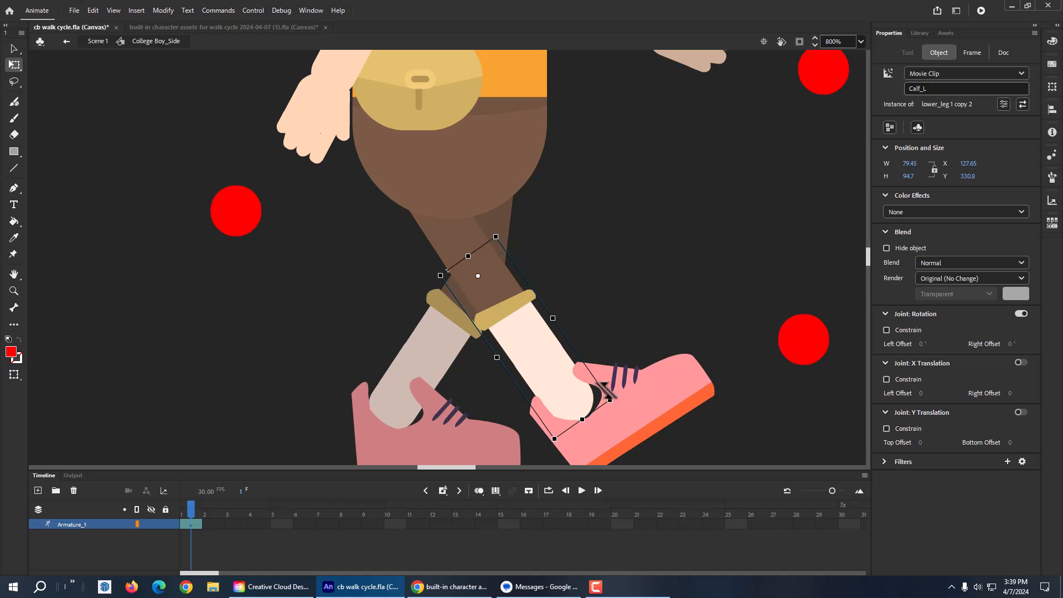
pyautogui.click(625, 416)
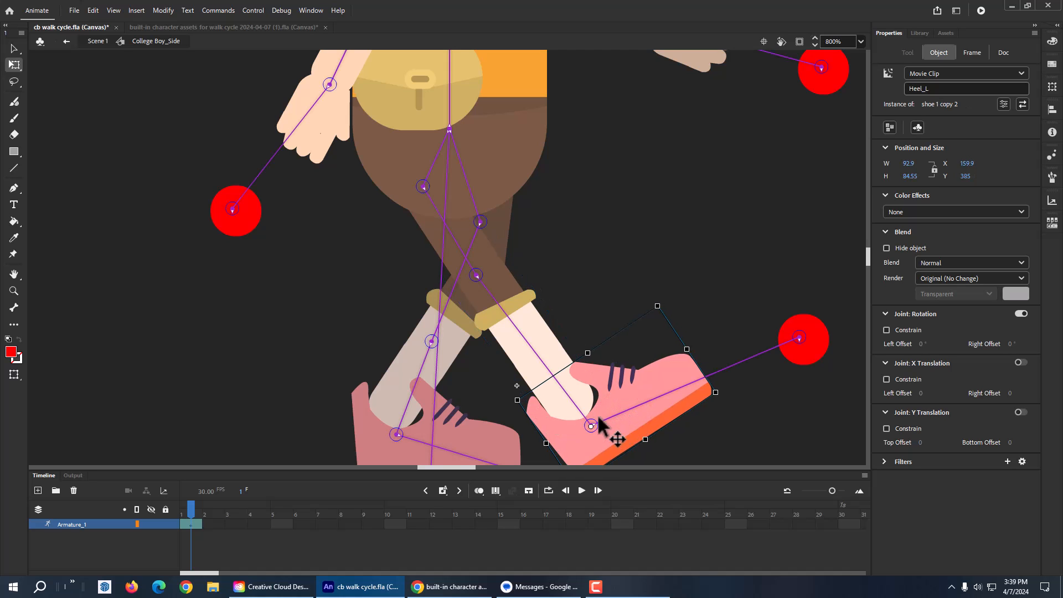
pyautogui.click(590, 426)
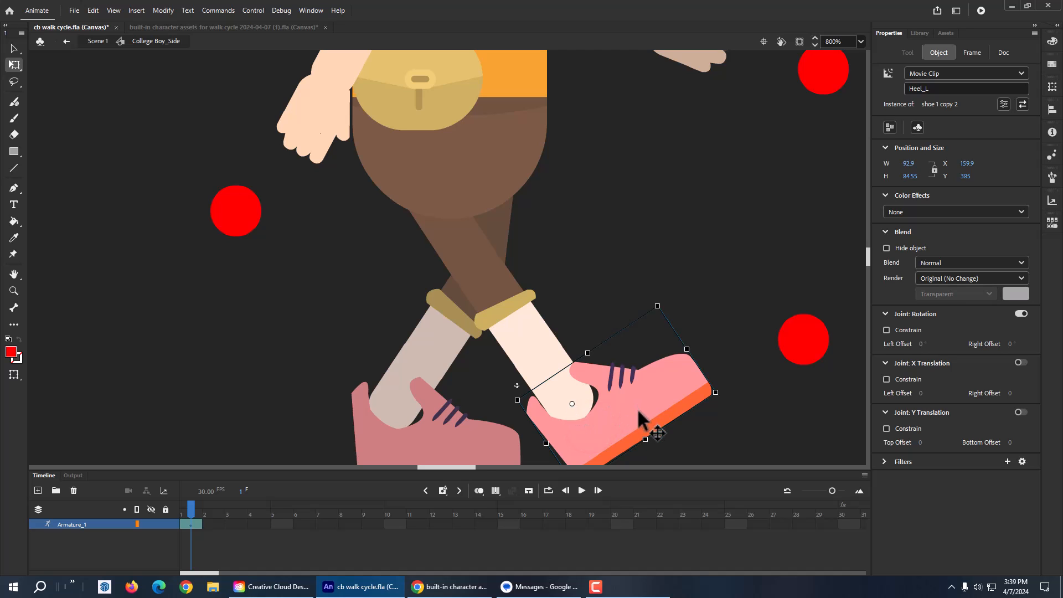
# Move the far thigh's transformation point up to its hip end.
pyautogui.click(453, 442)
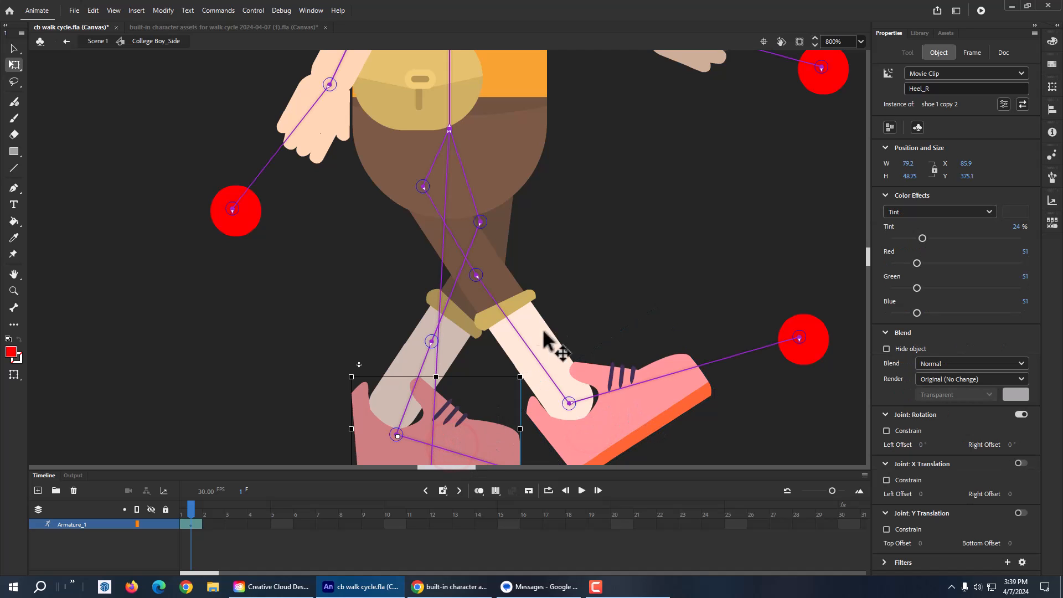
pyautogui.click(487, 227)
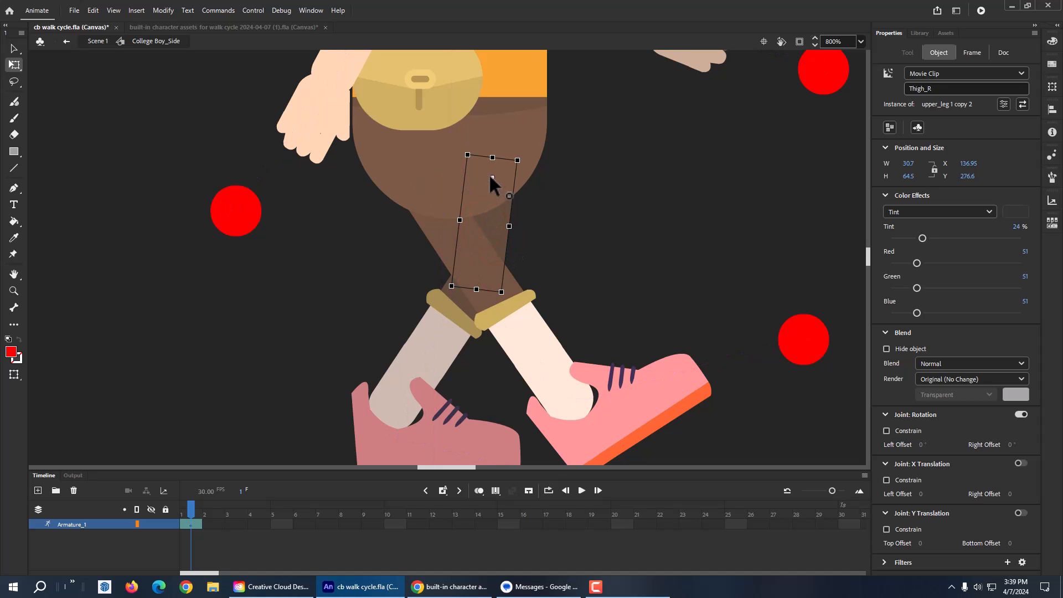
# Move the far calf's transformation point up to the knee and the far shoe's transformation point to the ankle.
pyautogui.click(432, 343)
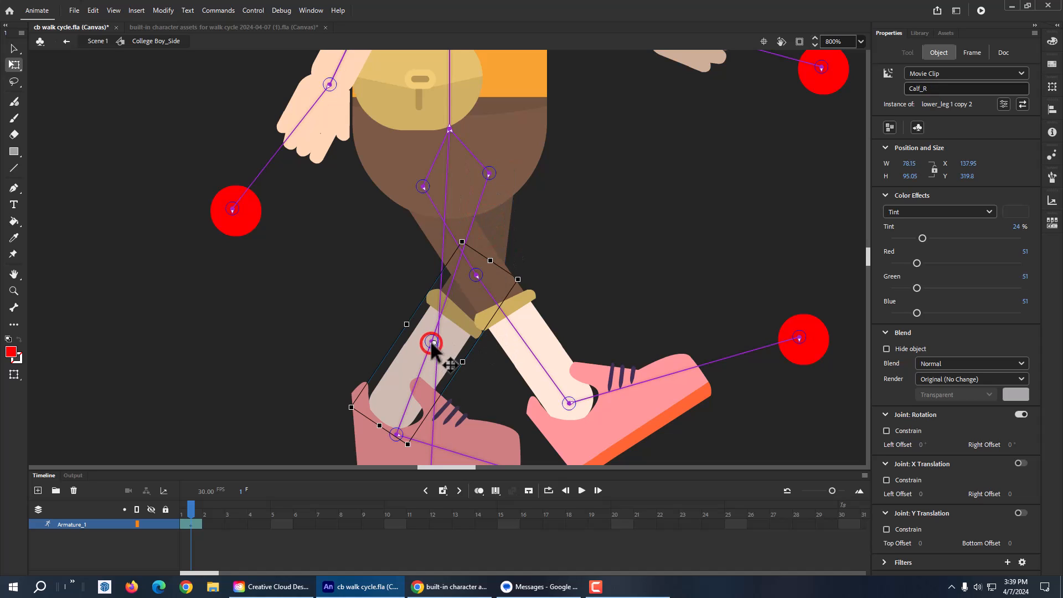
pyautogui.click(434, 342)
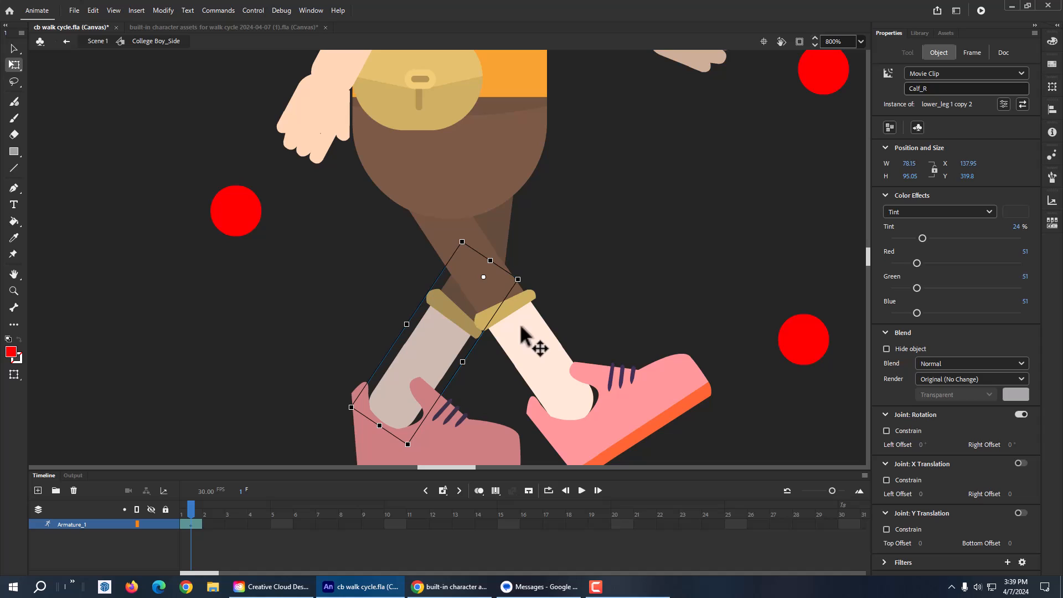
pyautogui.click(428, 453)
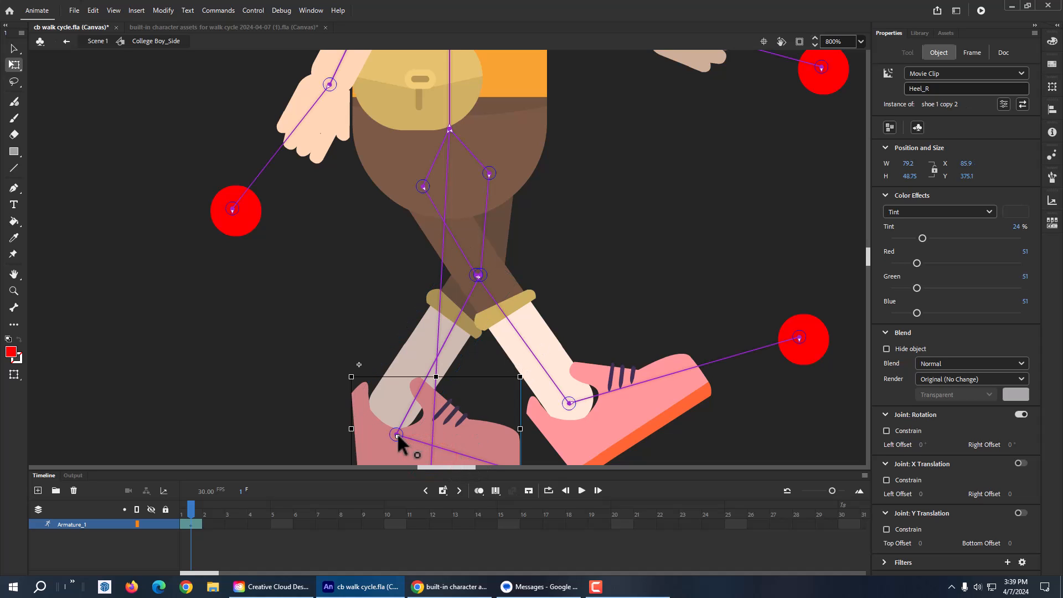
pyautogui.click(397, 433)
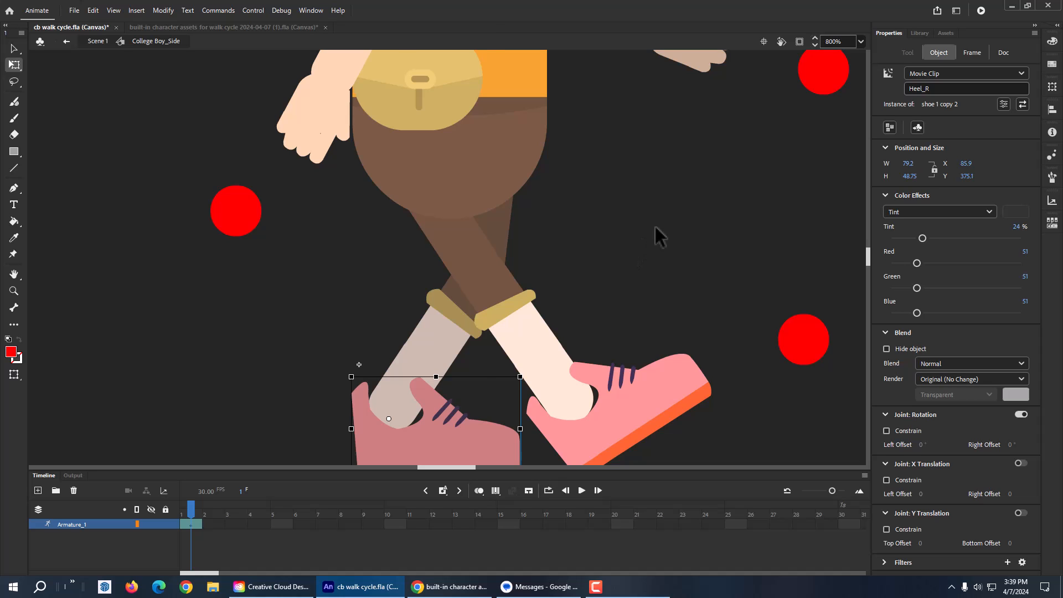
# Save the cb walk cycle file with the whole character in view.
pyautogui.hotkey('ctrl', '-')
pyautogui.hotkey('ctrl', '-')
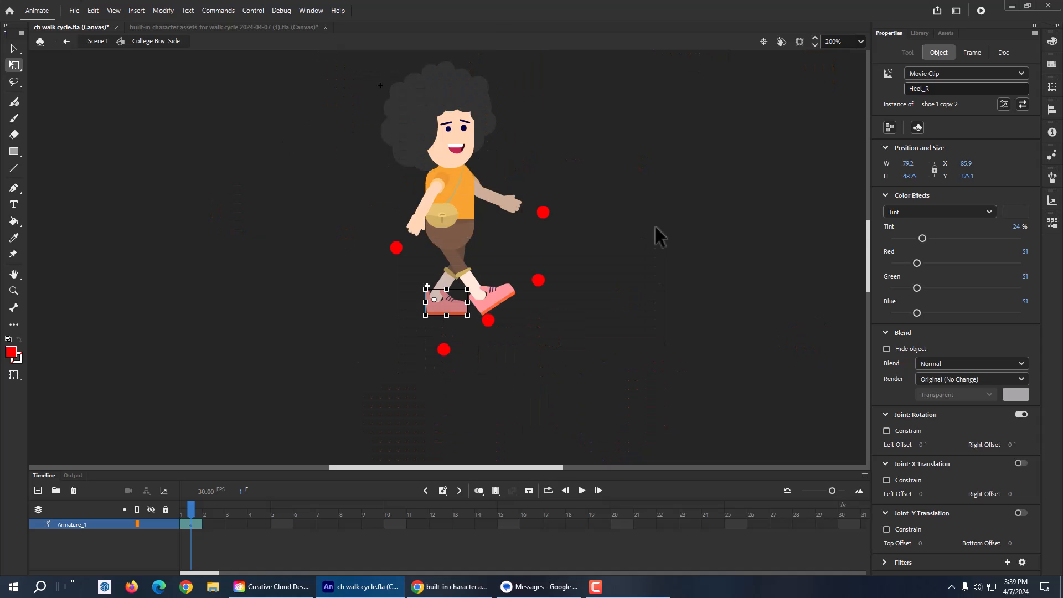
pyautogui.moveTo(868, 281); pyautogui.dragTo(862, 267)
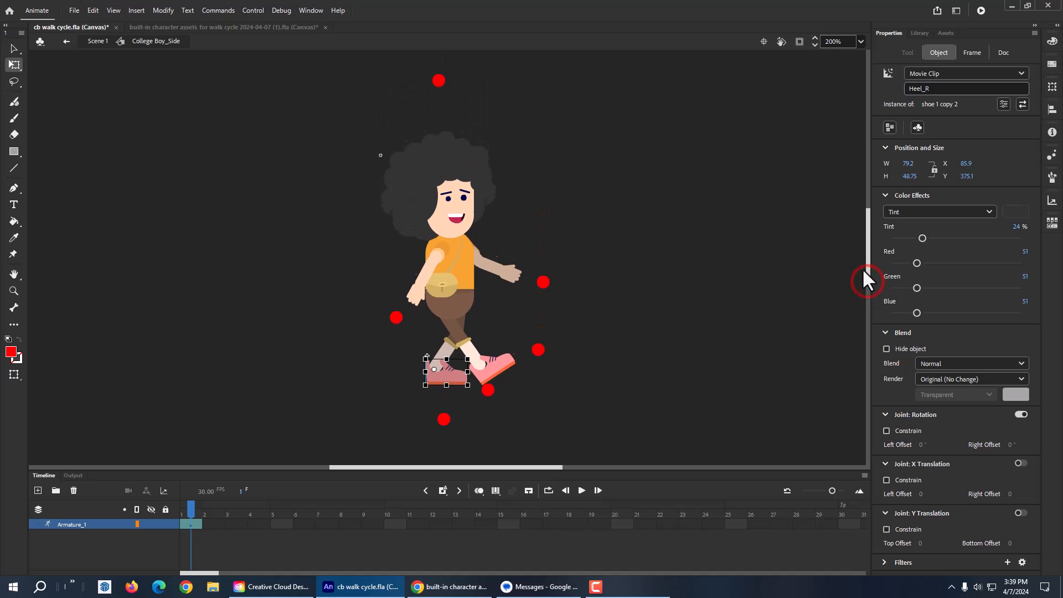
pyautogui.click(74, 10)
pyautogui.click(89, 107)
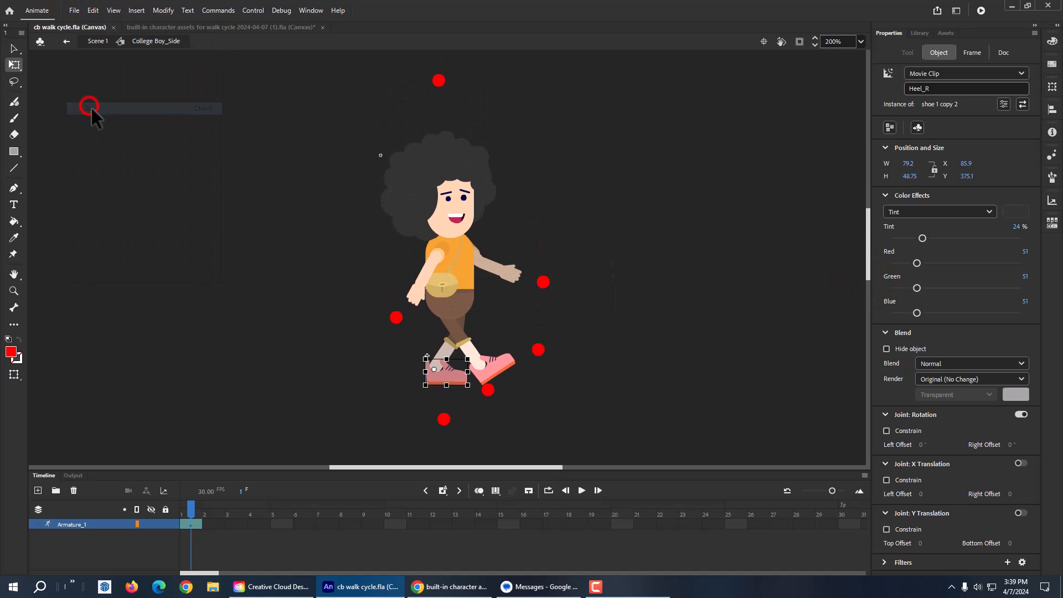
# Test the far arm and near arm rigs by pulling each hand controller outward, undoing each pose.
pyautogui.click(12, 49)
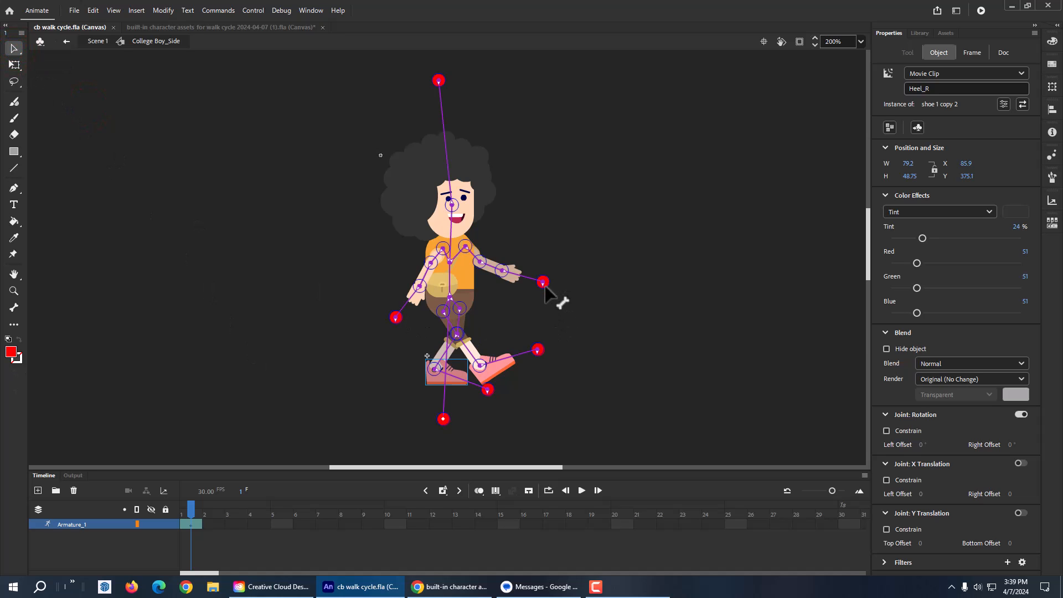
pyautogui.moveTo(544, 285); pyautogui.dragTo(642, 293)
pyautogui.hotkey('ctrl', 'z')
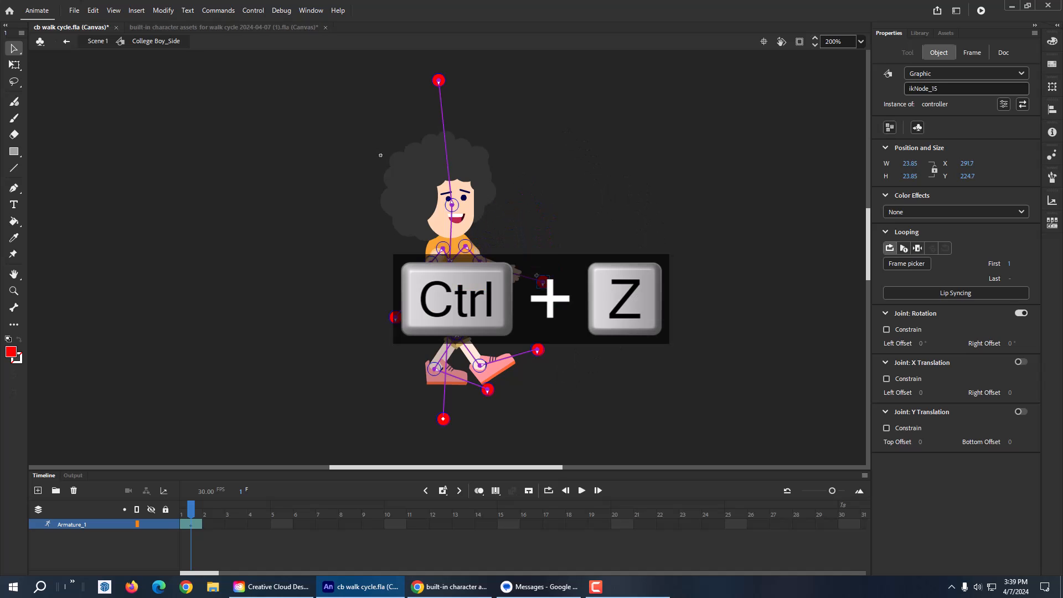
pyautogui.moveTo(398, 326); pyautogui.dragTo(251, 417)
pyautogui.hotkey('ctrl', 'z')
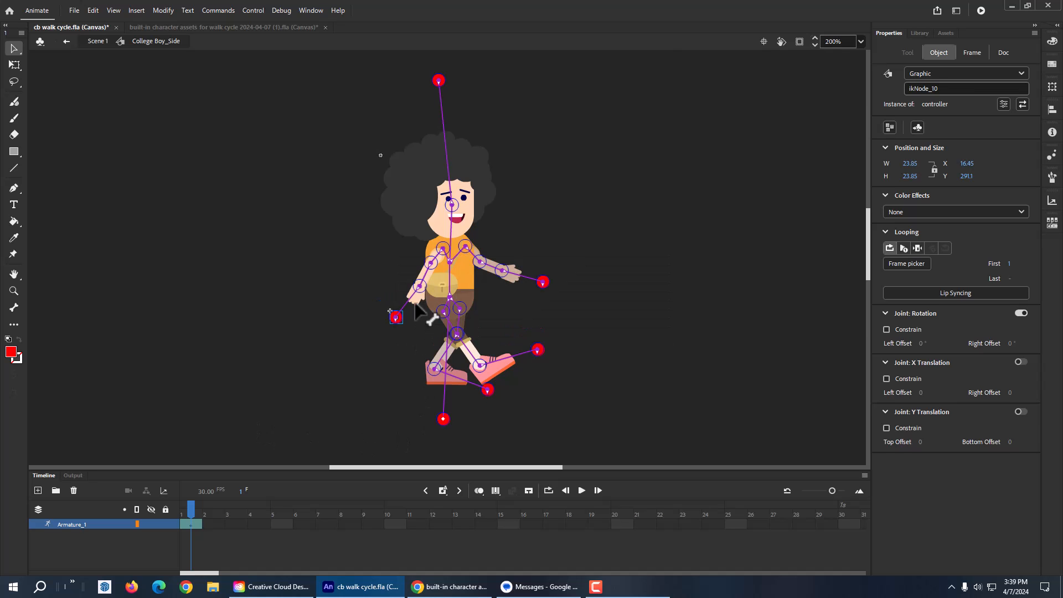
# Bring the near hand to the front, and test the near arm by pulling its controller down before undoing the pose.
pyautogui.click(414, 298)
pyautogui.rightClick(415, 296)
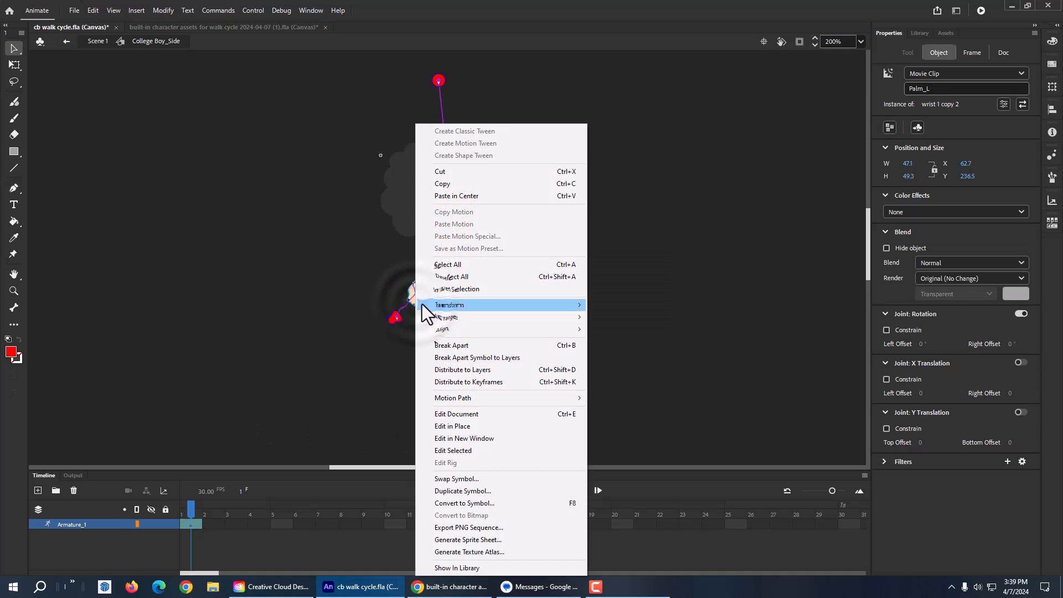
pyautogui.moveTo(434, 320)
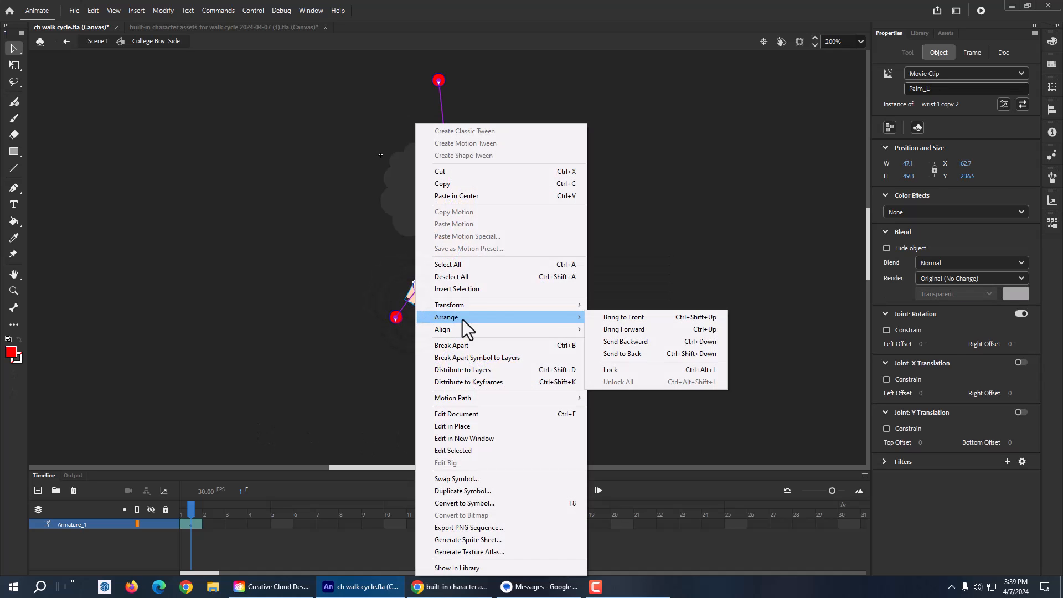
pyautogui.click(630, 326)
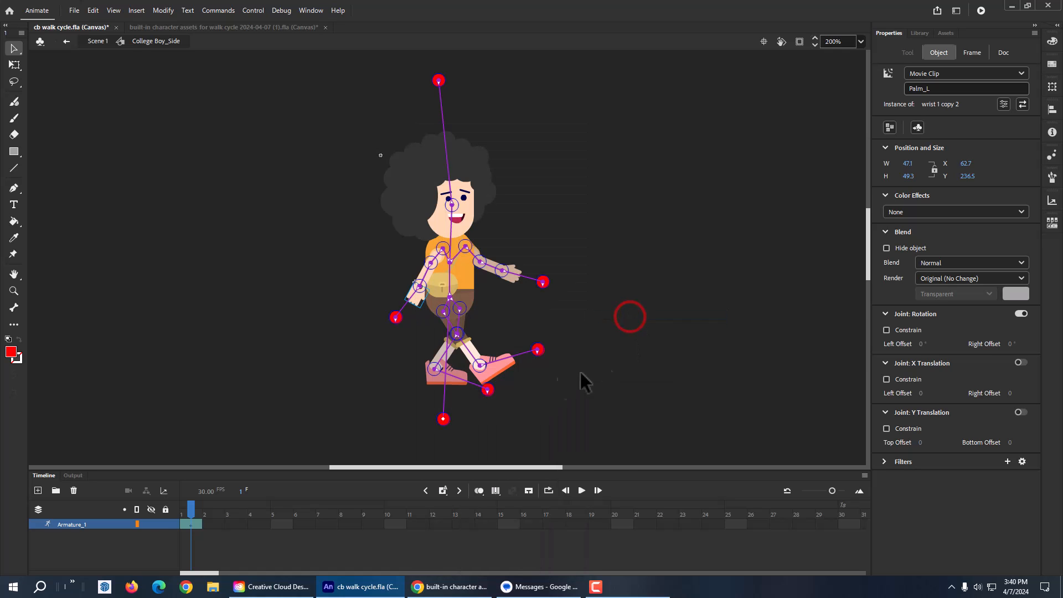
pyautogui.moveTo(393, 321); pyautogui.dragTo(366, 394)
pyautogui.hotkey('ctrl', 'z')
pyautogui.hotkey('ctrl', 'z')
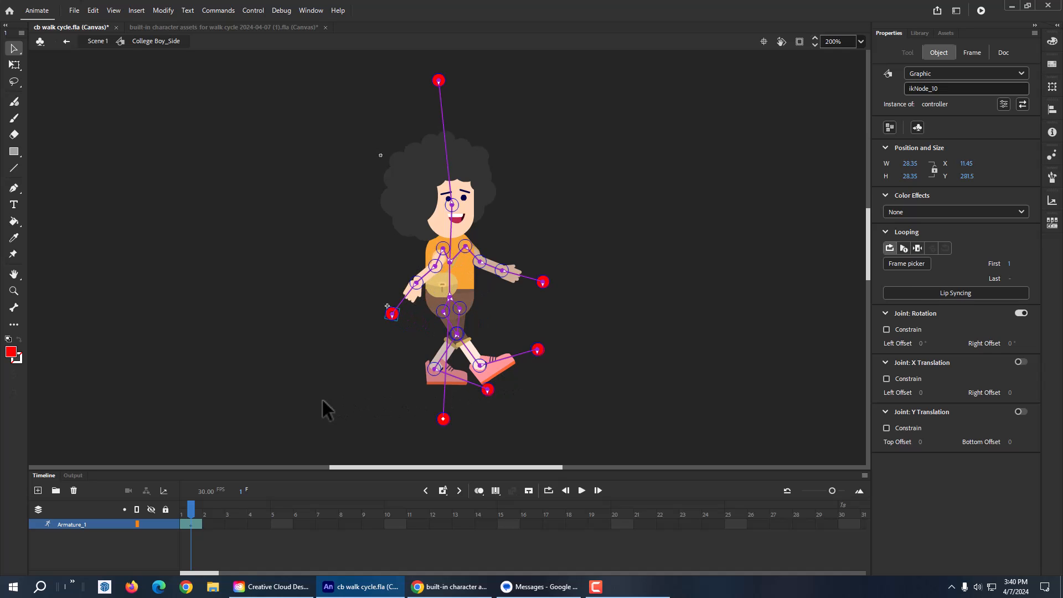
# Try moving the far foot forward, undo it, and check the original character in the built-in character assets file.
pyautogui.click(546, 284)
pyautogui.moveTo(437, 375); pyautogui.dragTo(559, 379)
pyautogui.hotkey('ctrl', 'z')
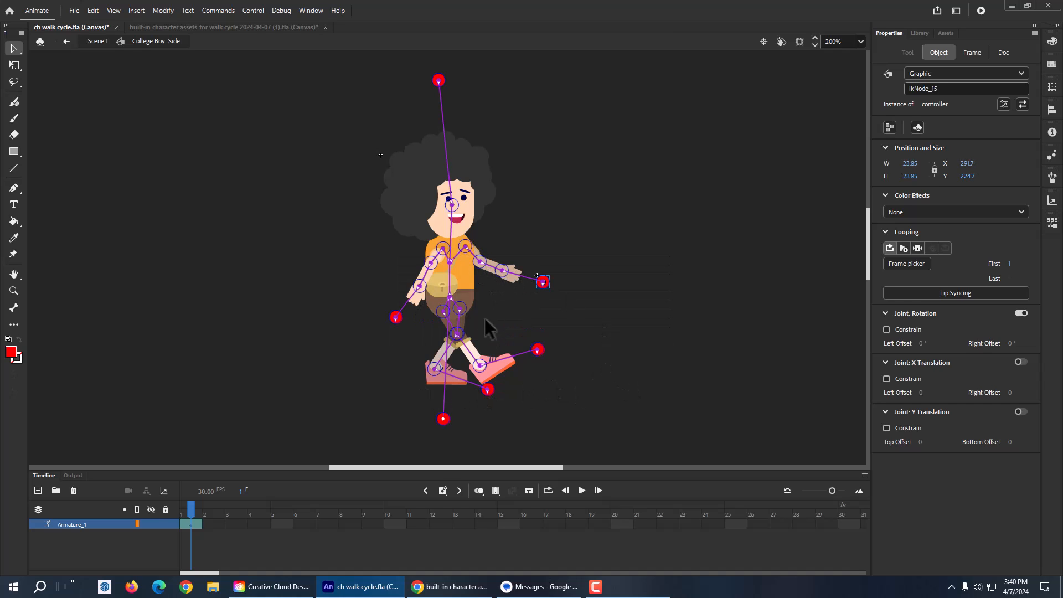
pyautogui.click(232, 28)
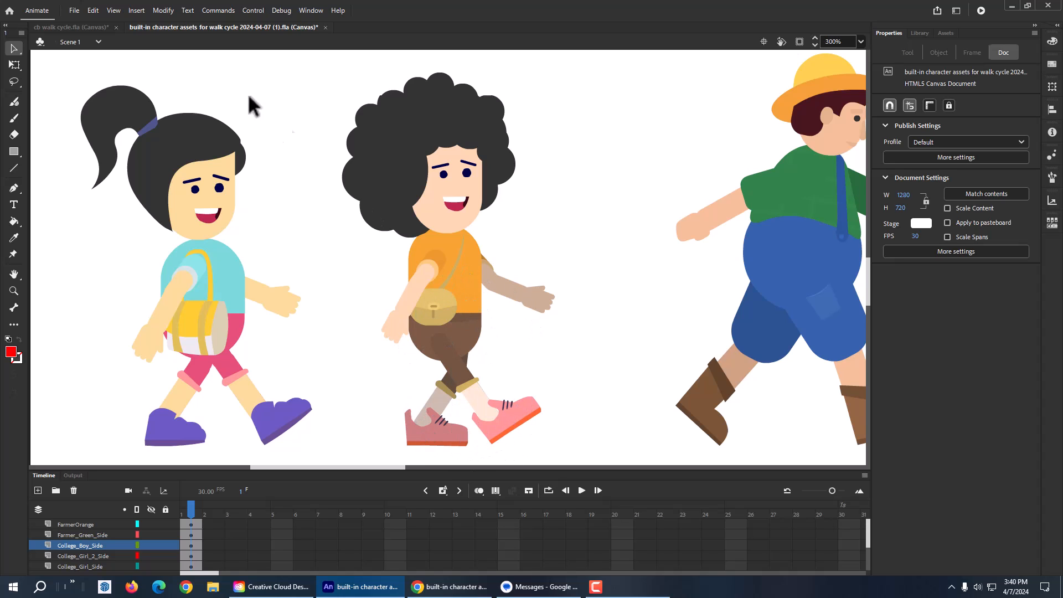
pyautogui.click(78, 29)
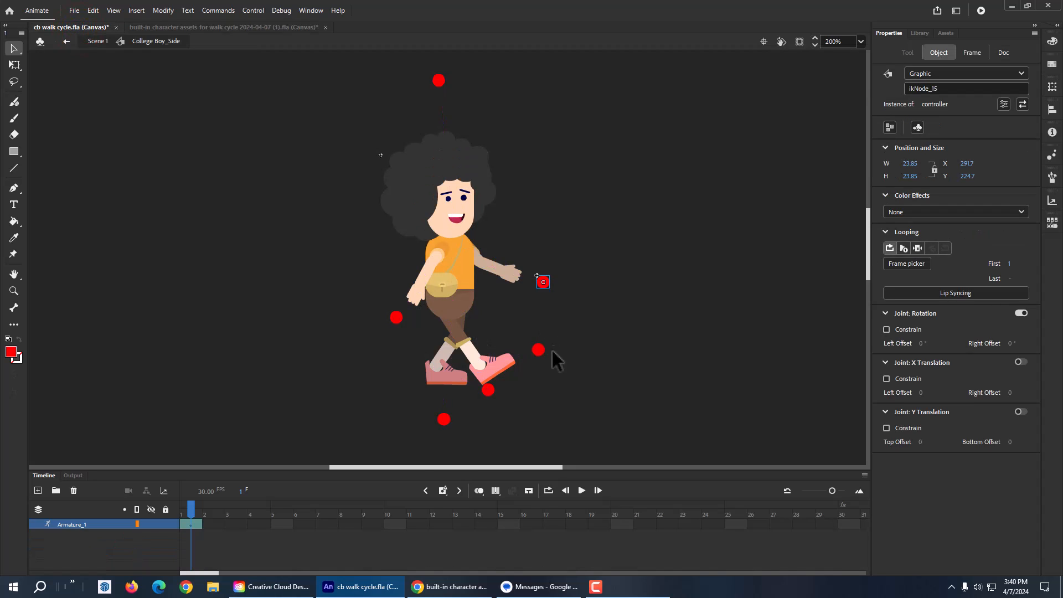
# Try posing the near leg by pulling its foot controller forward and down, away from the far leg.
pyautogui.moveTo(539, 351); pyautogui.dragTo(742, 492)
pyautogui.hotkey('ctrl', '=')
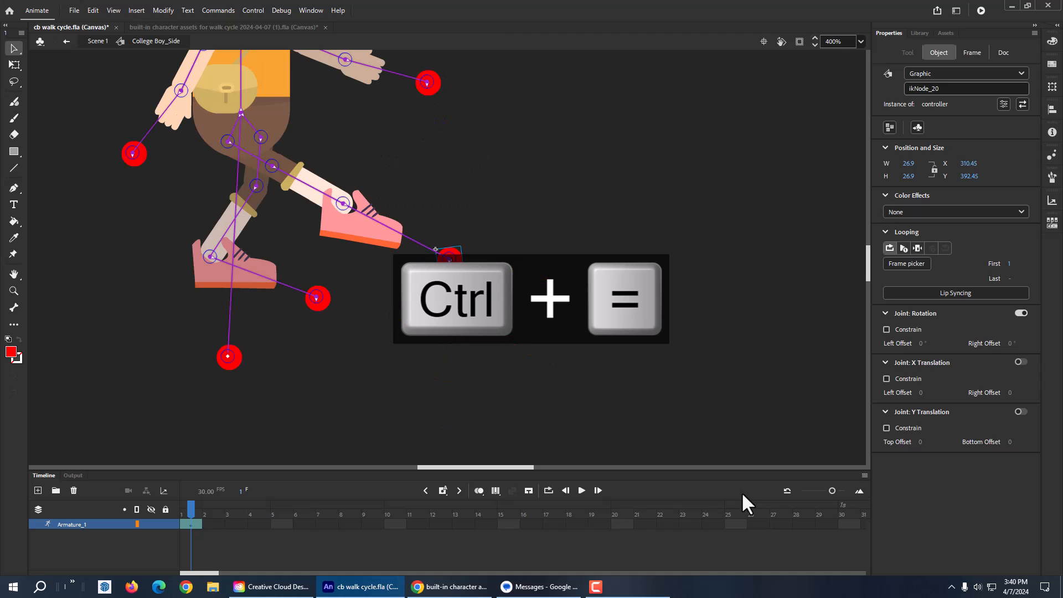
pyautogui.moveTo(457, 264); pyautogui.dragTo(455, 344)
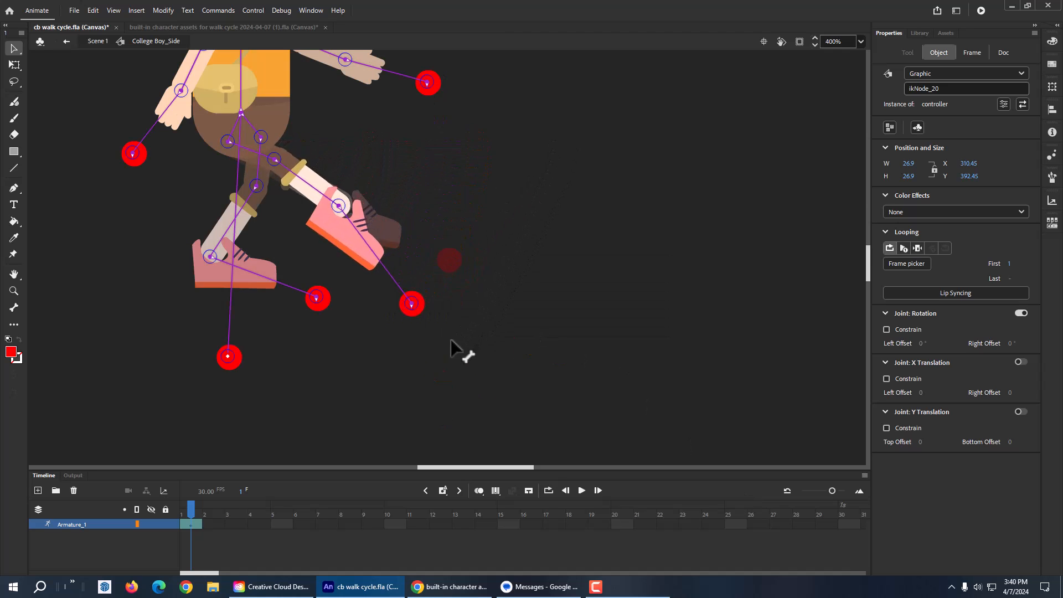
# Try bringing the near thigh to the front and moving the near foot's controller again.
pyautogui.click(255, 166)
pyautogui.rightClick(254, 163)
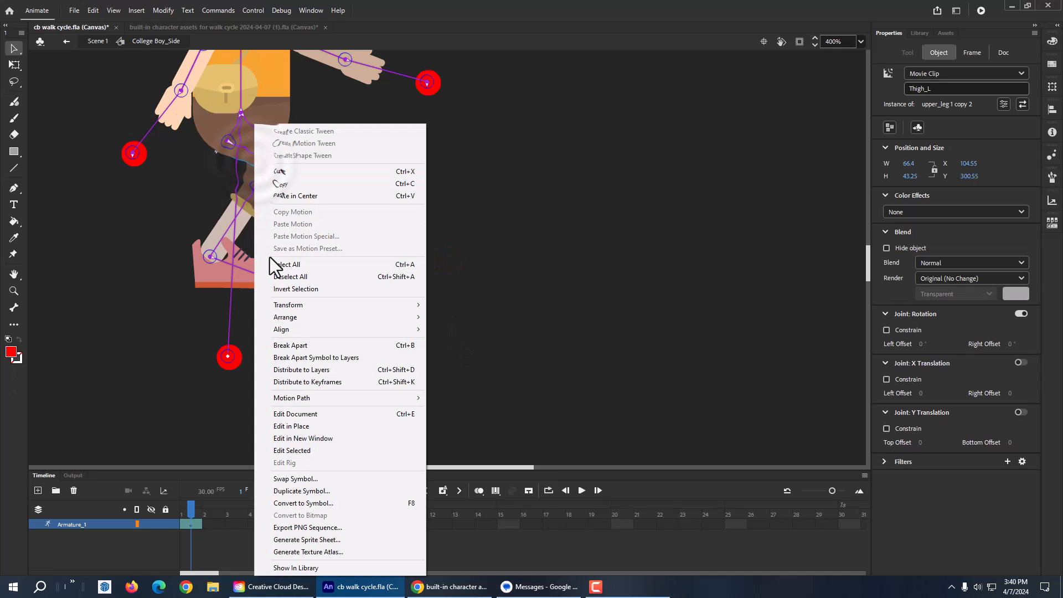
pyautogui.moveTo(295, 320)
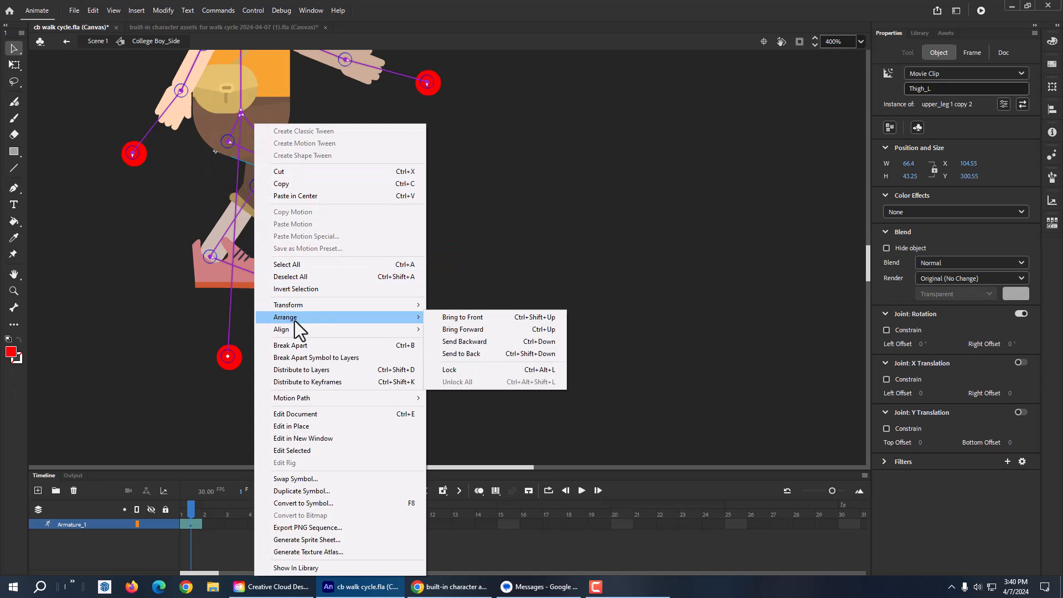
pyautogui.click(460, 318)
pyautogui.click(490, 191)
pyautogui.moveTo(421, 307); pyautogui.dragTo(474, 323)
# Undo the near thigh's reordering and the near leg's test poses.
pyautogui.hotkey('ctrl', 'z')
pyautogui.hotkey('ctrl', 'z')
pyautogui.hotkey('ctrl', 'z')
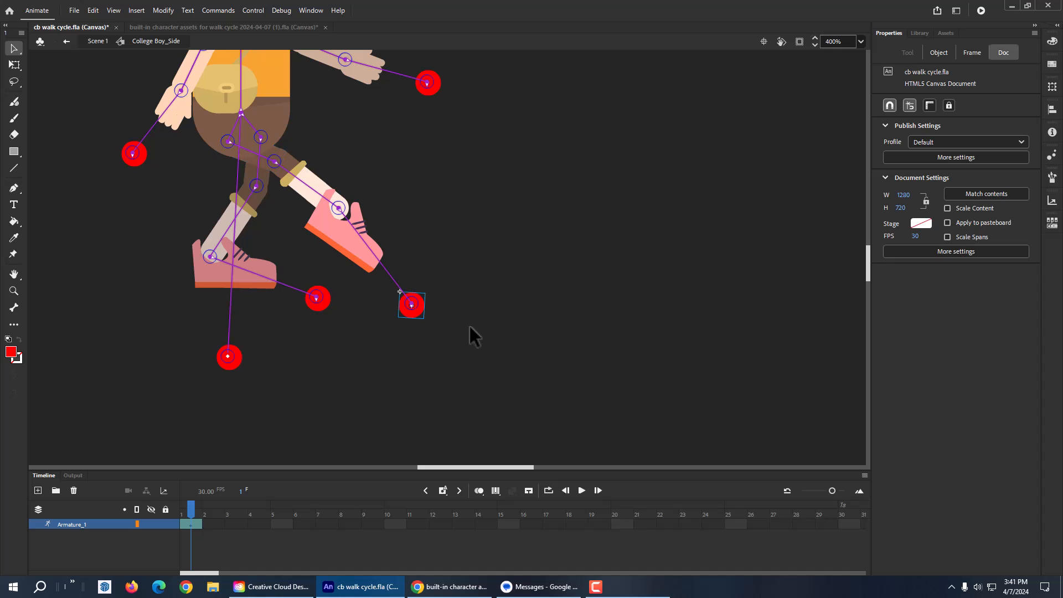
pyautogui.hotkey('ctrl', 'z')
pyautogui.hotkey('ctrl', 'z')
pyautogui.hotkey('ctrl', 'z')
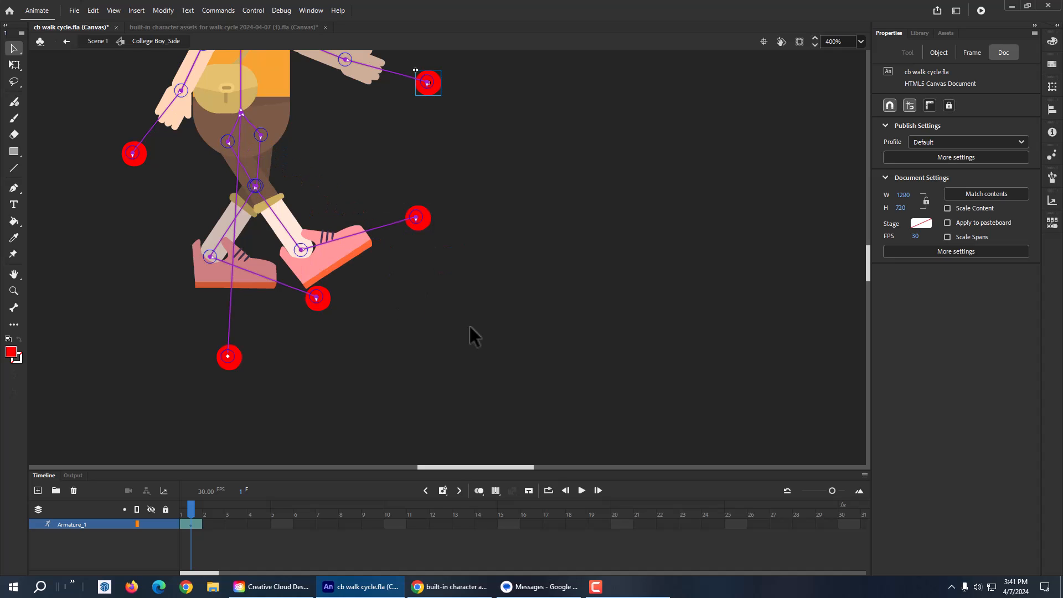
pyautogui.click(531, 345)
pyautogui.scroll(4, 530, 327)
pyautogui.scroll(-2, 530, 326)
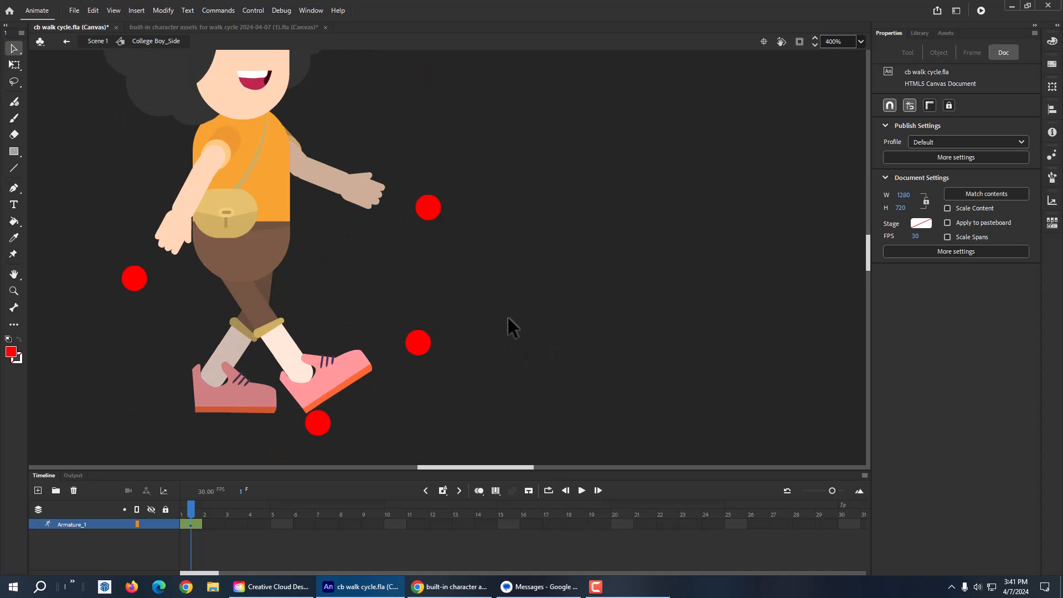
pyautogui.click(88, 10)
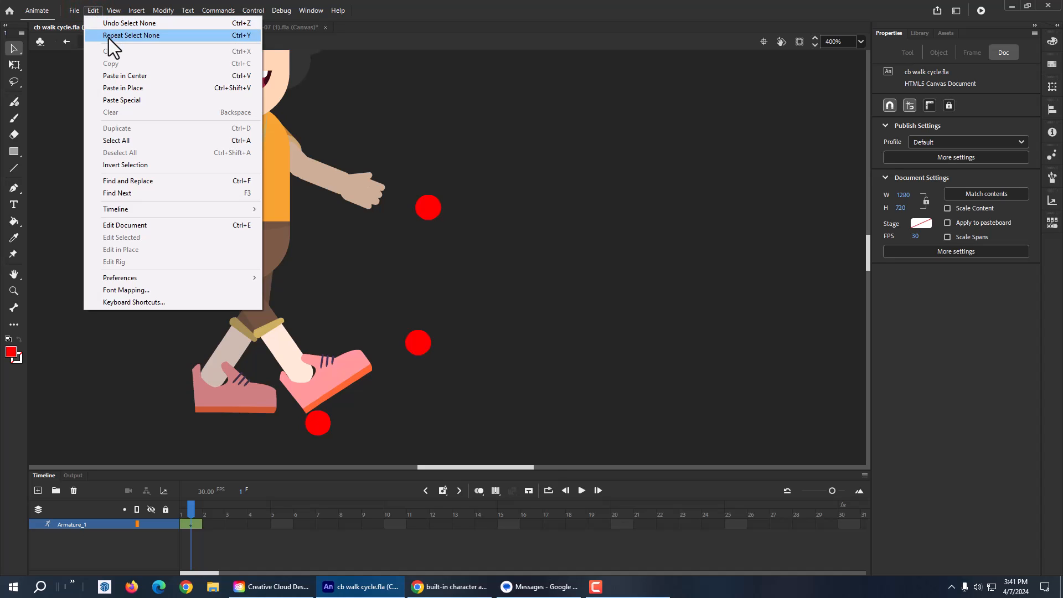
pyautogui.click(482, 240)
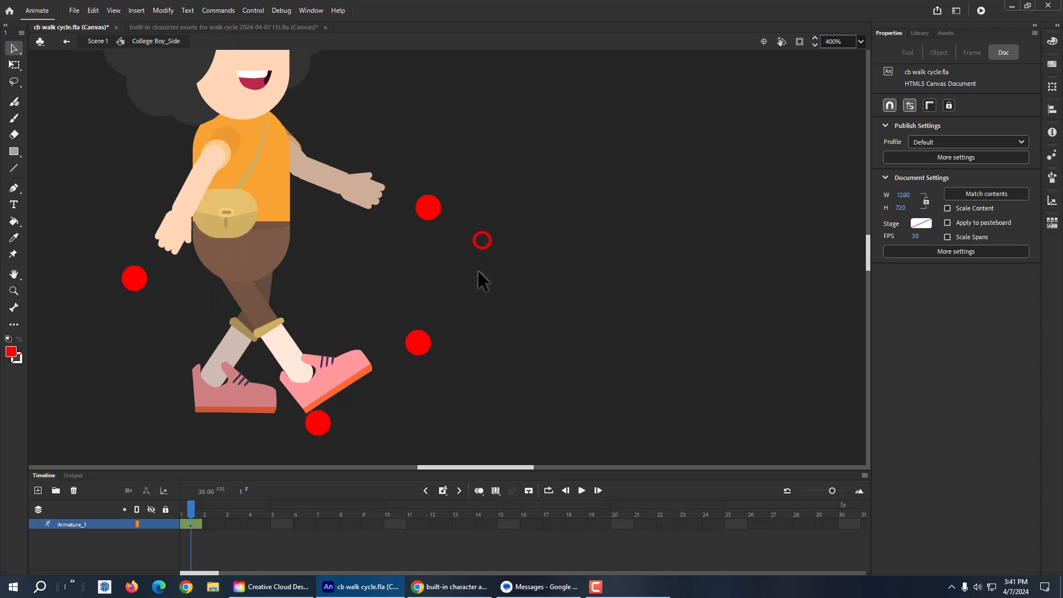
# Bring the near thigh to the front of the stacking order and deselect it.
pyautogui.click(247, 300)
pyautogui.rightClick(254, 299)
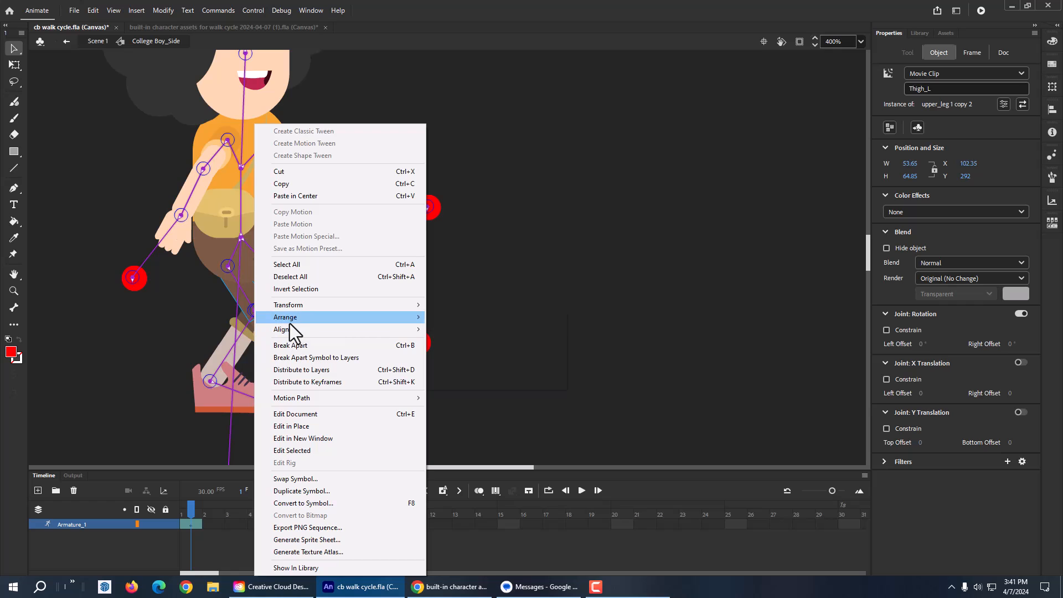
pyautogui.moveTo(290, 324)
pyautogui.click(484, 315)
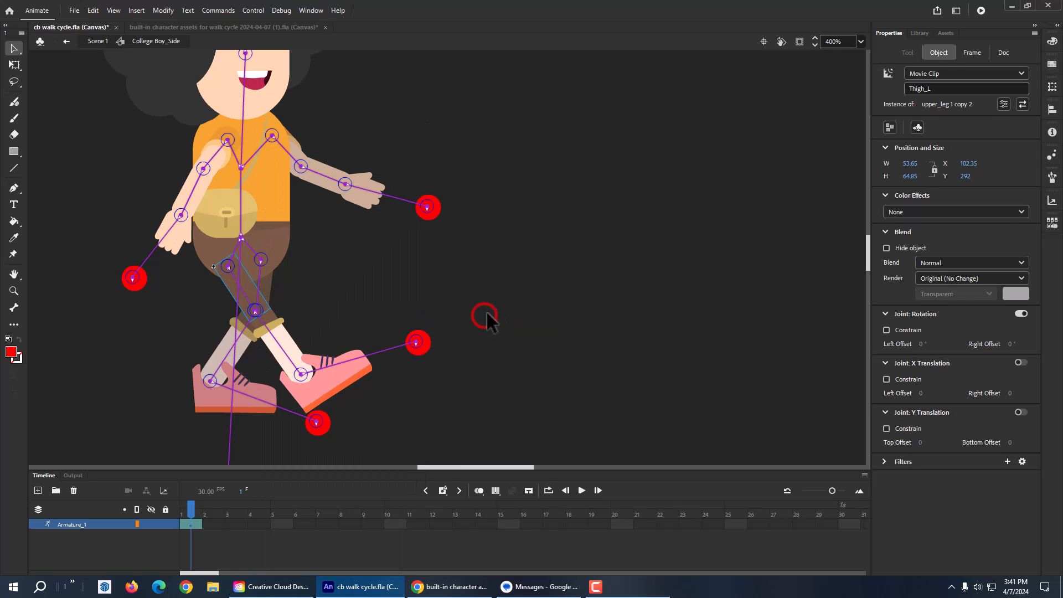
pyautogui.click(498, 288)
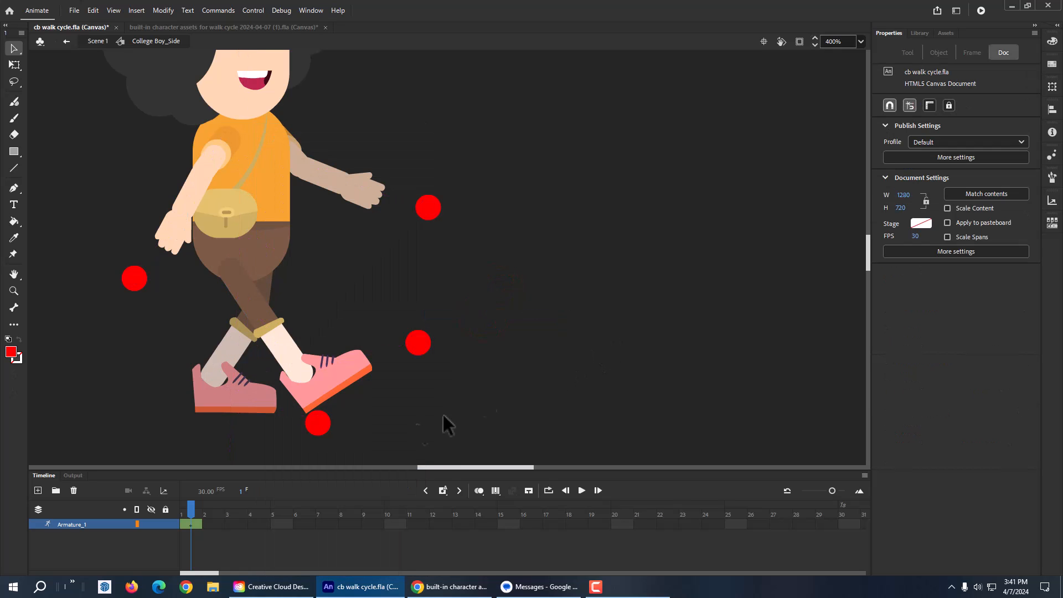
# Test the far leg by pulling its foot controller down and backward, and undo the pose.
pyautogui.moveTo(326, 427); pyautogui.dragTo(119, 594)
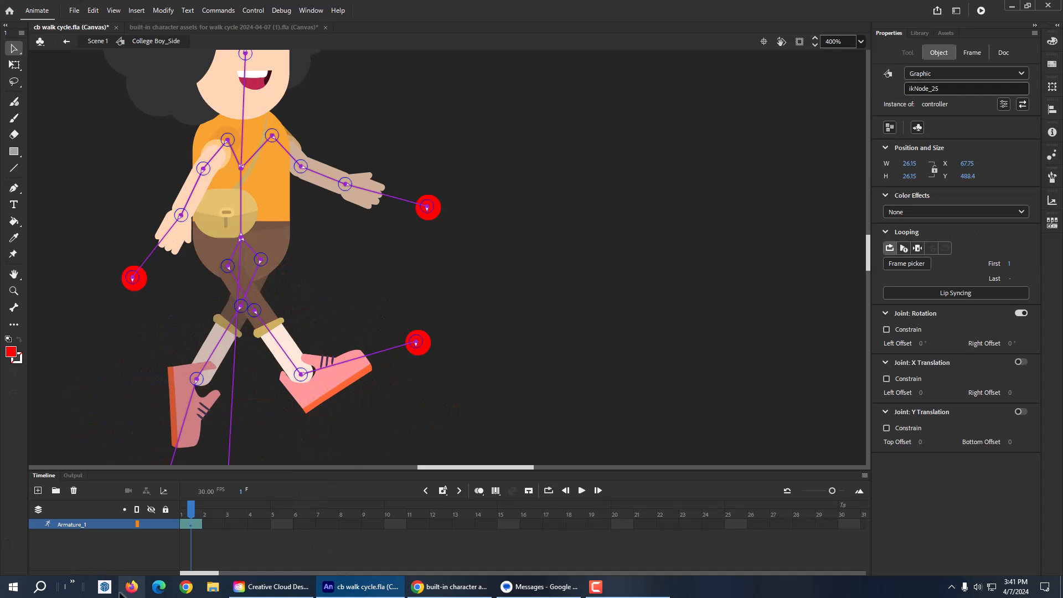
pyautogui.hotkey('ctrl', 'z')
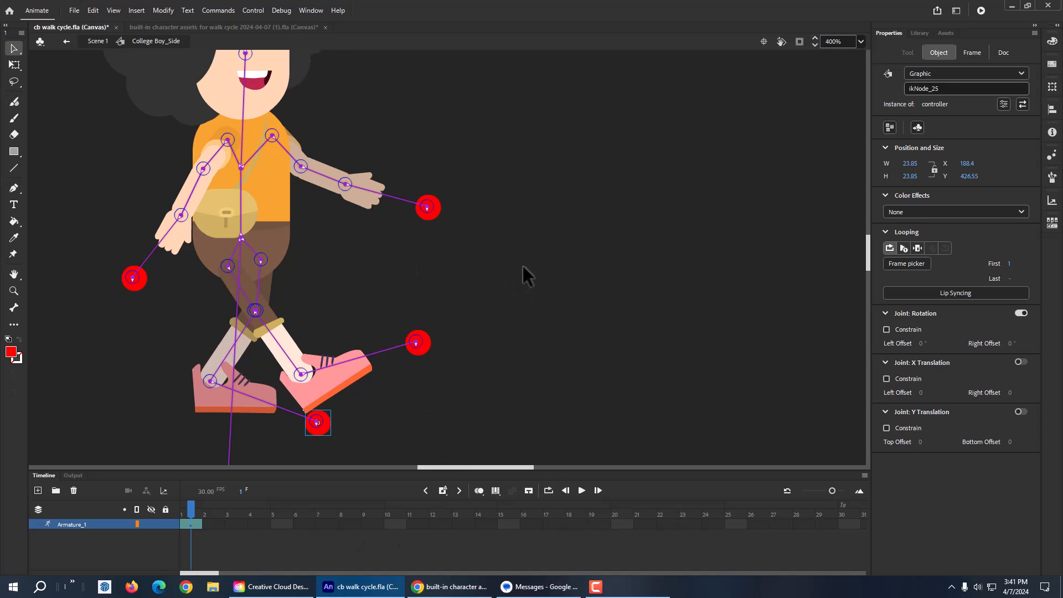
# Try extending the armature layer to frame 16 and scrubbing back to frame 1, and undo the extension.
pyautogui.hotkey('ctrl', '-')
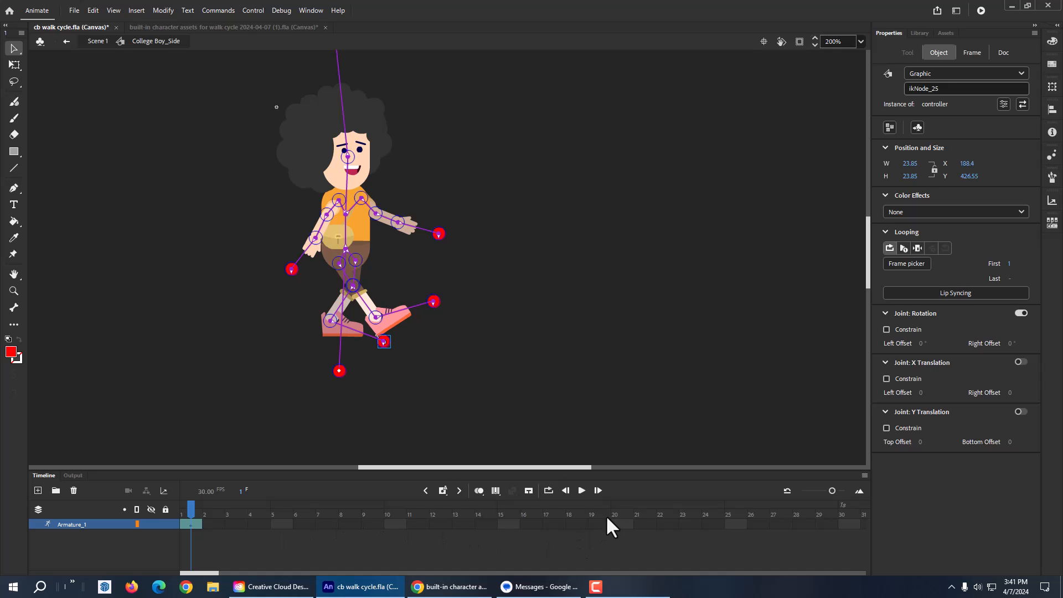
pyautogui.click(530, 522)
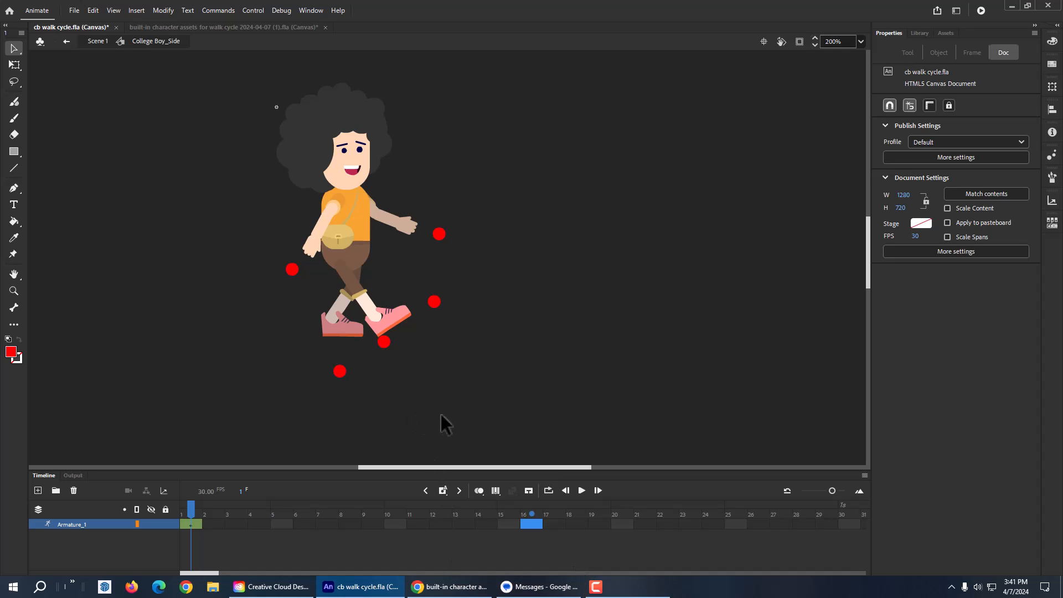
pyautogui.press('F5')
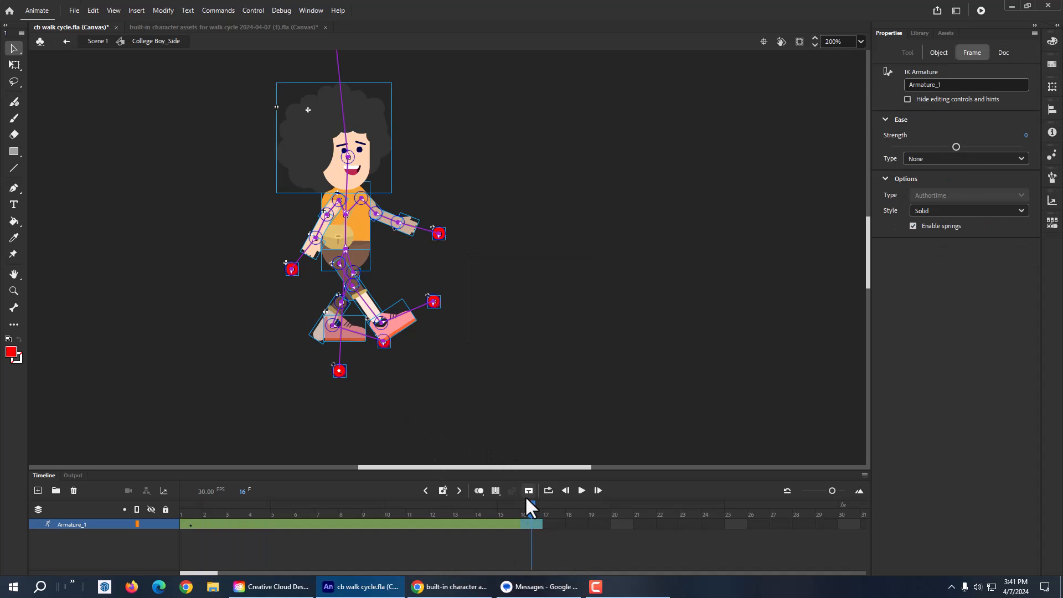
pyautogui.moveTo(534, 509); pyautogui.dragTo(179, 518)
pyautogui.hotkey('ctrl', 'z')
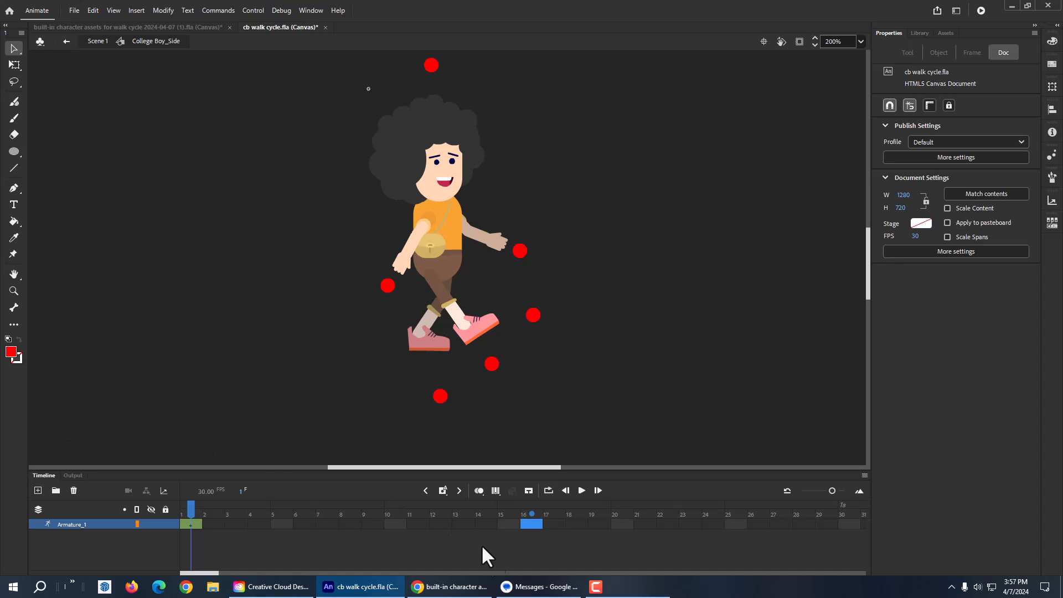
# Extend the armature layer to frame 16, scrub through the span and return to frame 1.
pyautogui.click(530, 522)
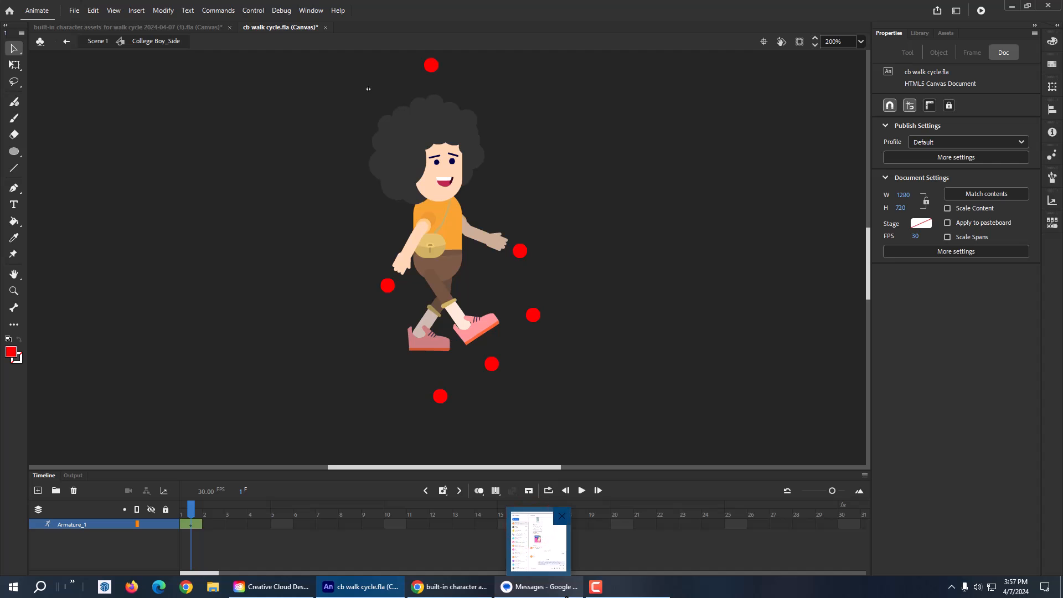
pyautogui.press('F5')
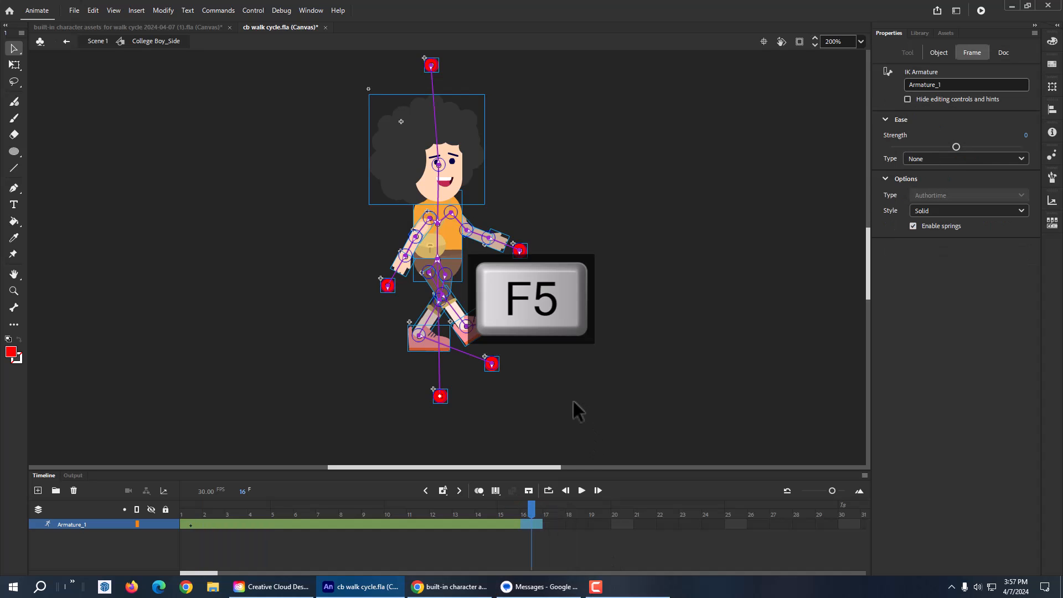
pyautogui.moveTo(530, 504); pyautogui.dragTo(395, 505)
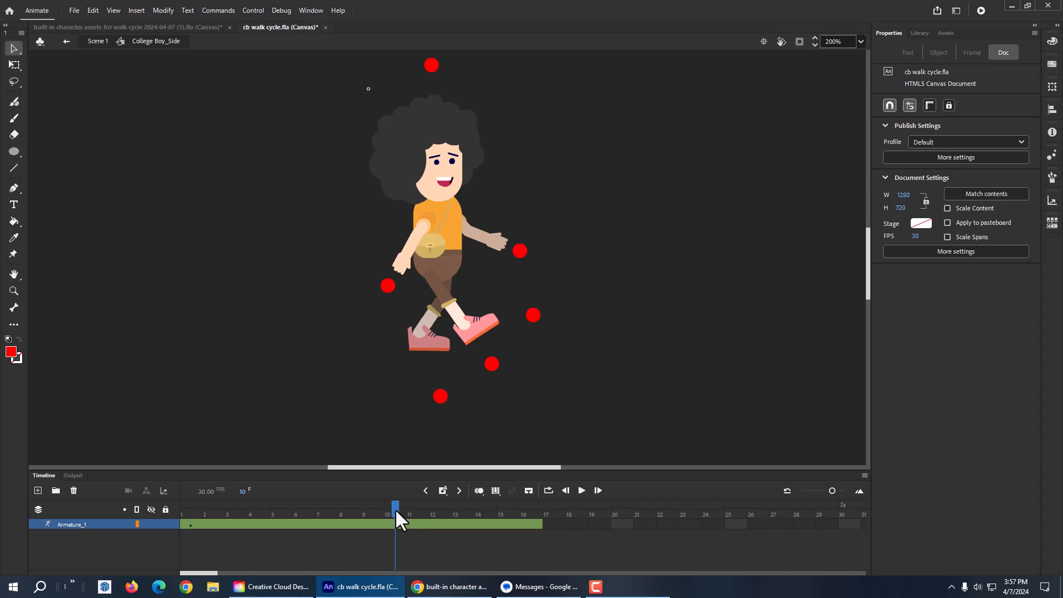
pyautogui.moveTo(395, 508); pyautogui.dragTo(537, 512)
pyautogui.moveTo(532, 506); pyautogui.dragTo(177, 513)
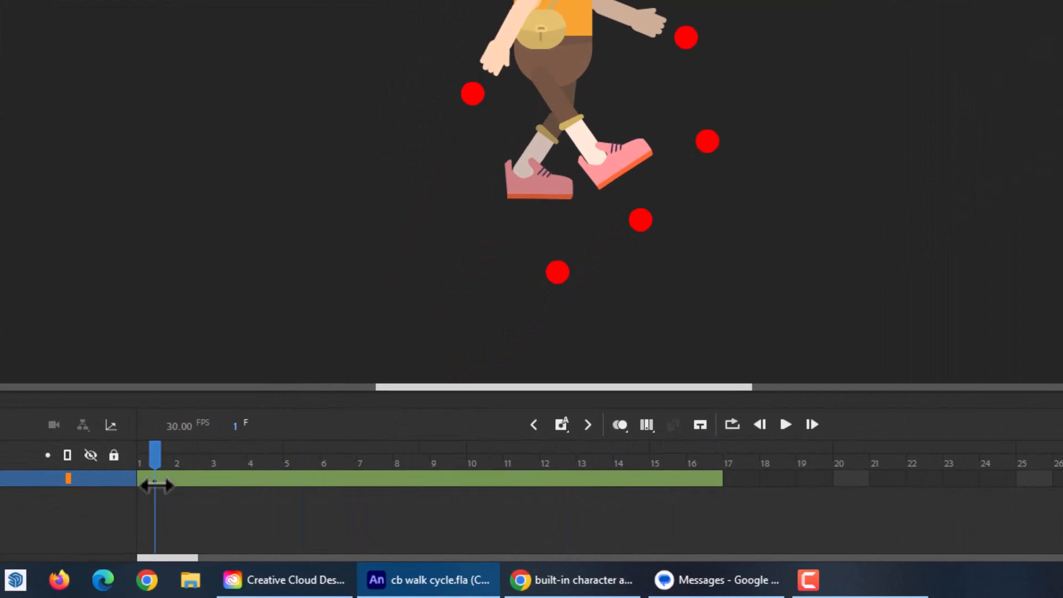
# Copy the armature pose from frame 1 and paste it at frame 16.
pyautogui.rightClick(155, 483)
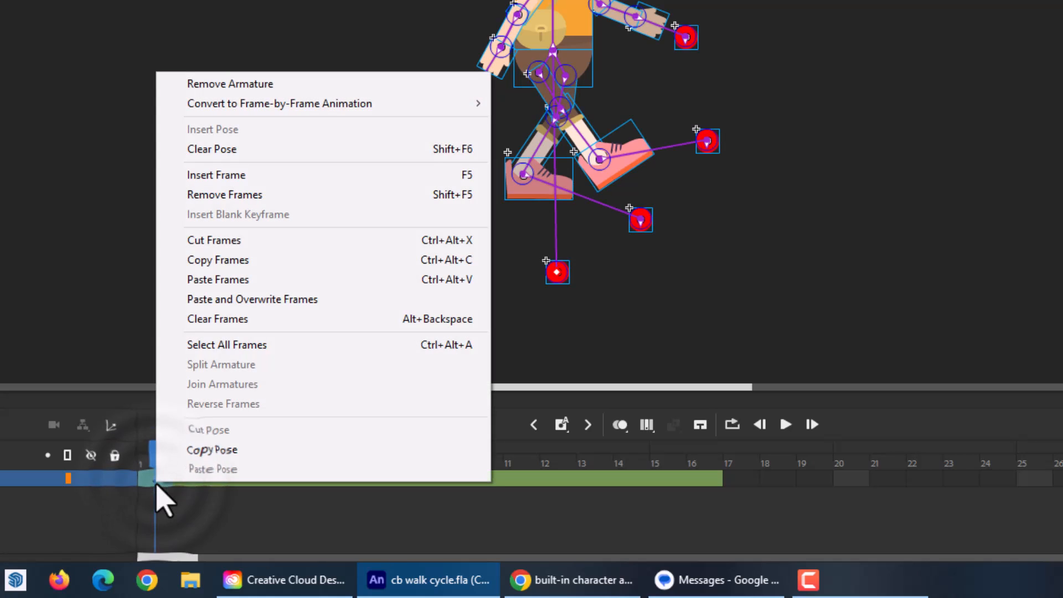
pyautogui.click(203, 450)
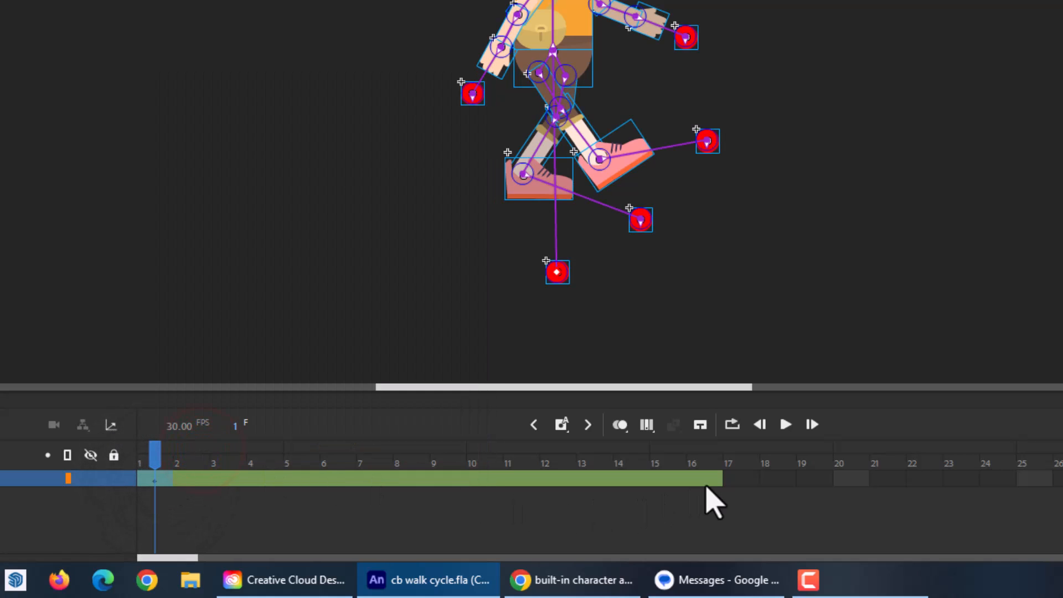
pyautogui.rightClick(701, 481)
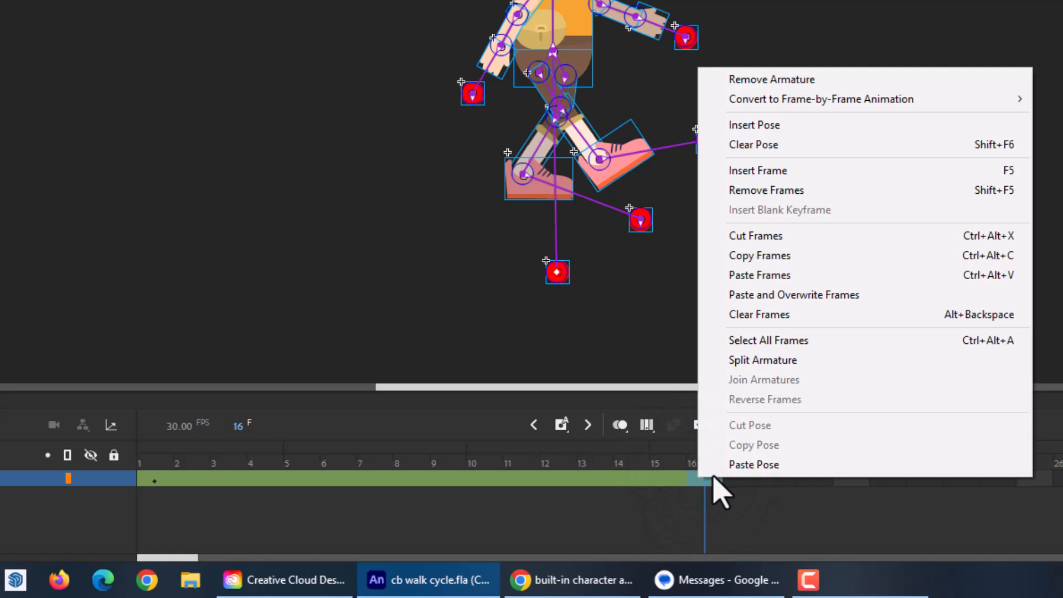
pyautogui.click(724, 469)
pyautogui.moveTo(702, 465)
pyautogui.mouseDown()
pyautogui.moveTo(233, 462)
pyautogui.moveTo(134, 451)
pyautogui.moveTo(269, 459)
pyautogui.moveTo(149, 461)
pyautogui.moveTo(710, 464)
pyautogui.mouseUp()
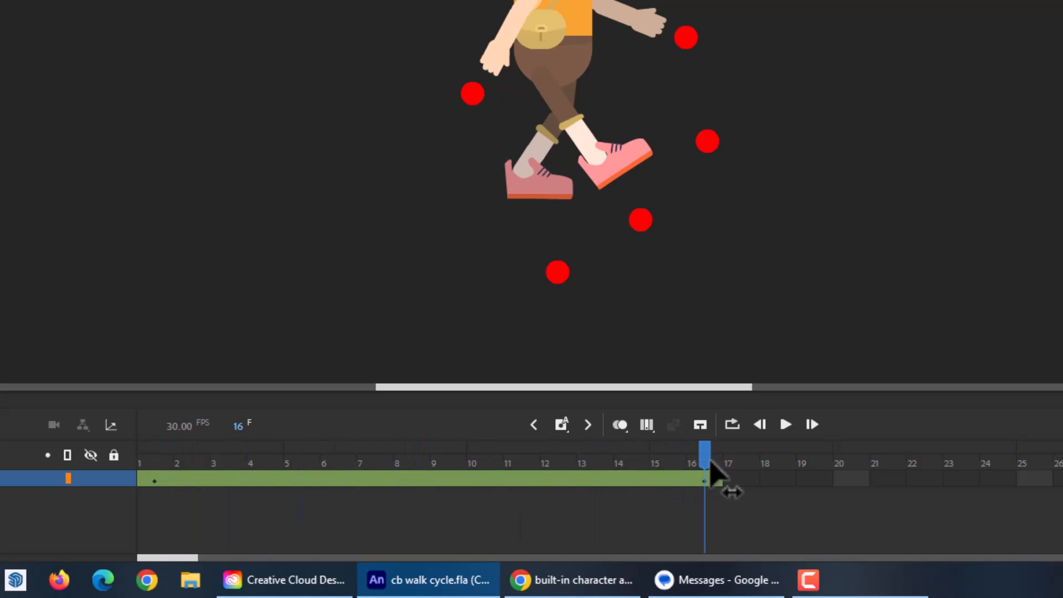
# At frame 8, swap the leg positions by moving the far foot controller forward and up and the near foot controller backward and down.
pyautogui.moveTo(711, 463); pyautogui.dragTo(417, 467)
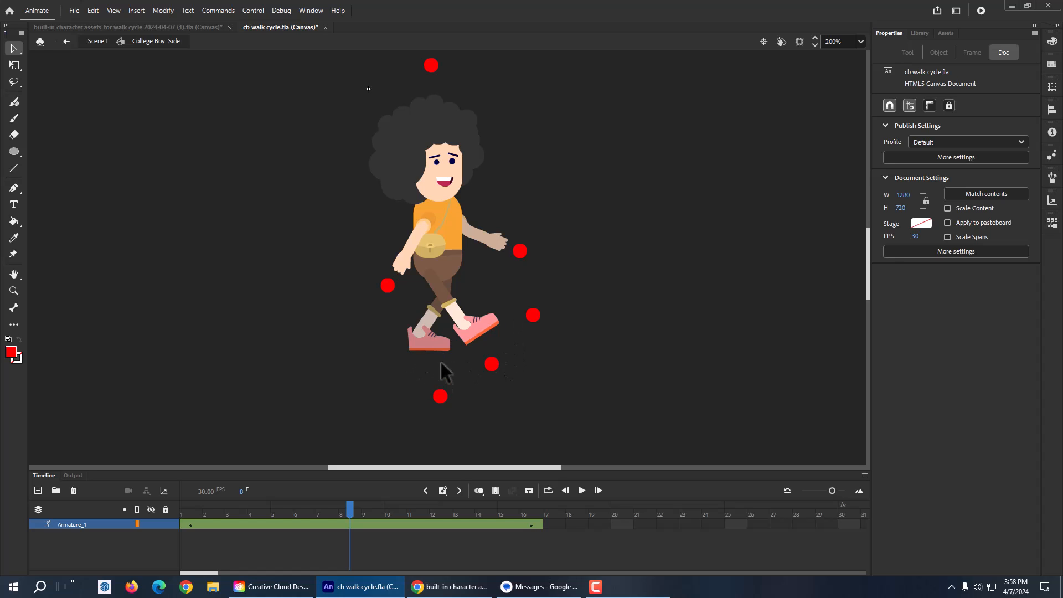
pyautogui.click(441, 396)
pyautogui.moveTo(493, 363); pyautogui.dragTo(545, 302)
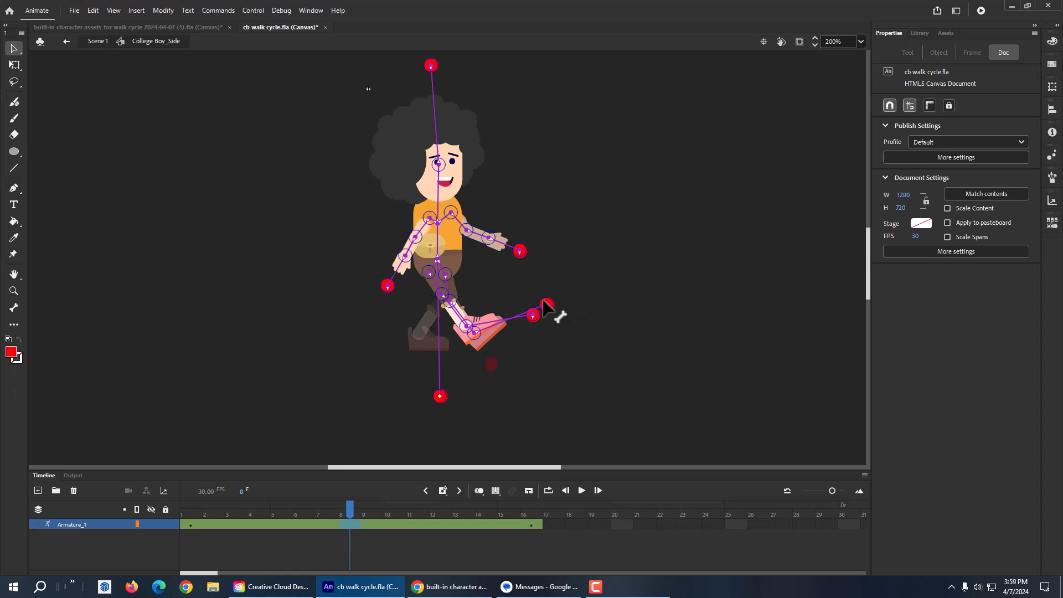
pyautogui.click(545, 304)
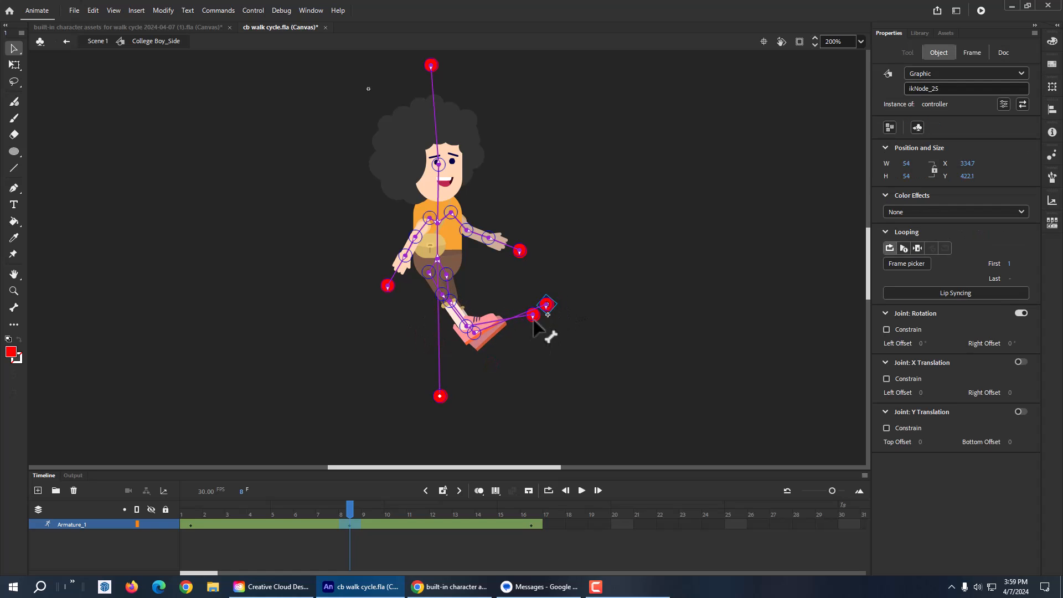
pyautogui.moveTo(533, 322); pyautogui.dragTo(486, 354)
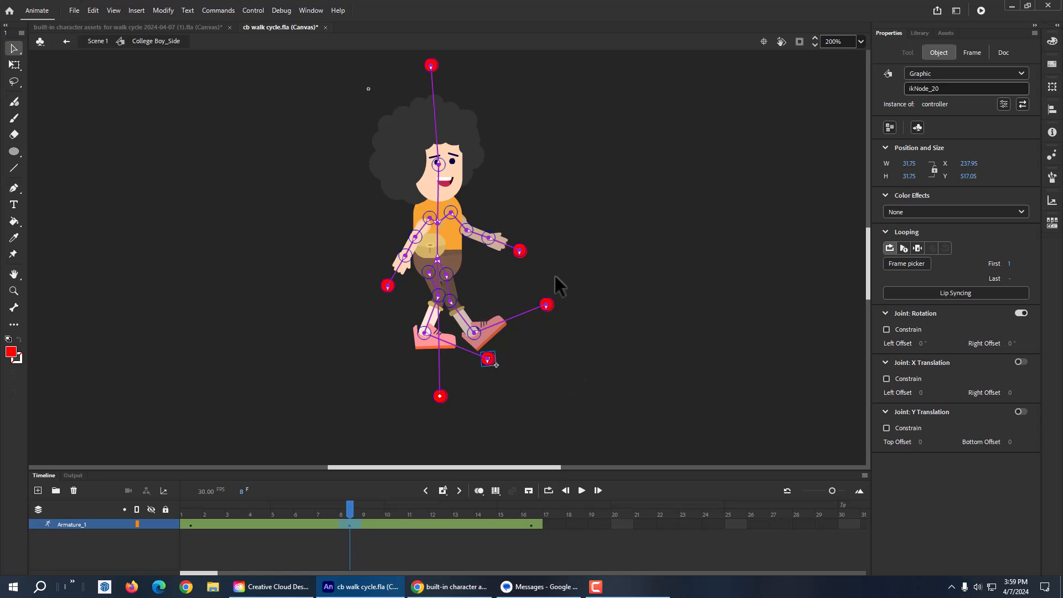
# At frame 8, swing the far arm down and back and the near arm forward with their hand controllers, and deselect.
pyautogui.moveTo(523, 253); pyautogui.dragTo(466, 288)
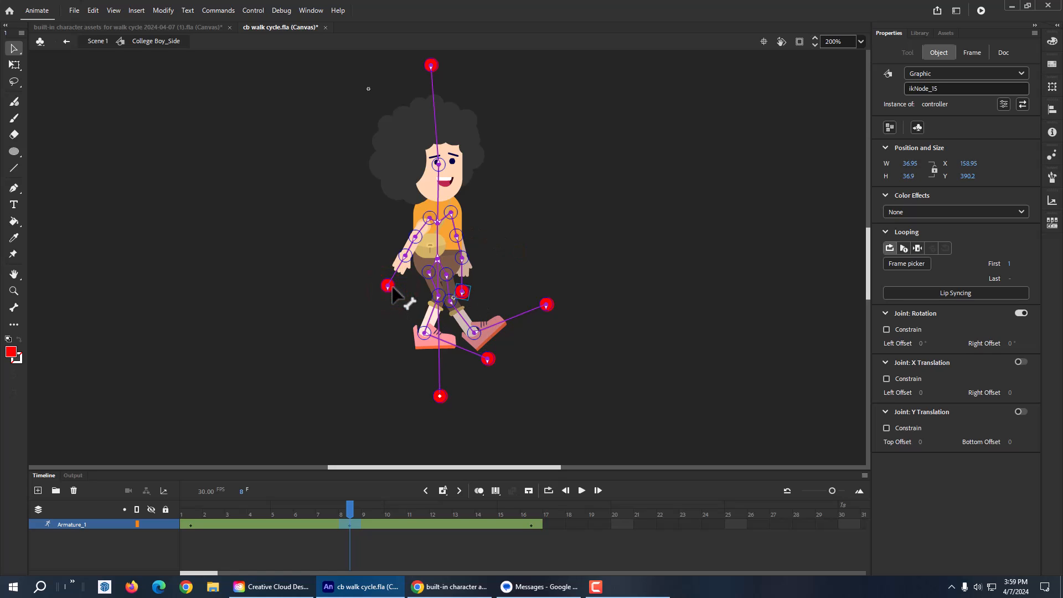
pyautogui.moveTo(389, 286); pyautogui.dragTo(507, 245)
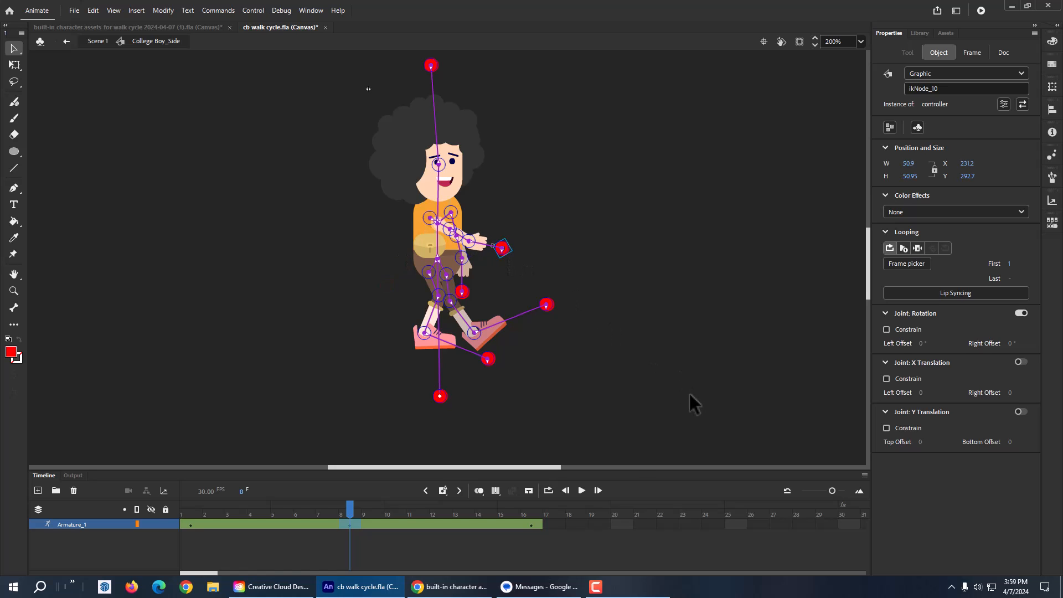
pyautogui.click(131, 338)
pyautogui.moveTo(347, 506)
pyautogui.mouseDown()
pyautogui.moveTo(190, 507)
pyautogui.moveTo(451, 518)
pyautogui.moveTo(569, 510)
pyautogui.moveTo(170, 517)
pyautogui.moveTo(531, 517)
pyautogui.moveTo(214, 518)
pyautogui.moveTo(510, 519)
pyautogui.moveTo(236, 512)
pyautogui.moveTo(362, 510)
pyautogui.mouseUp()
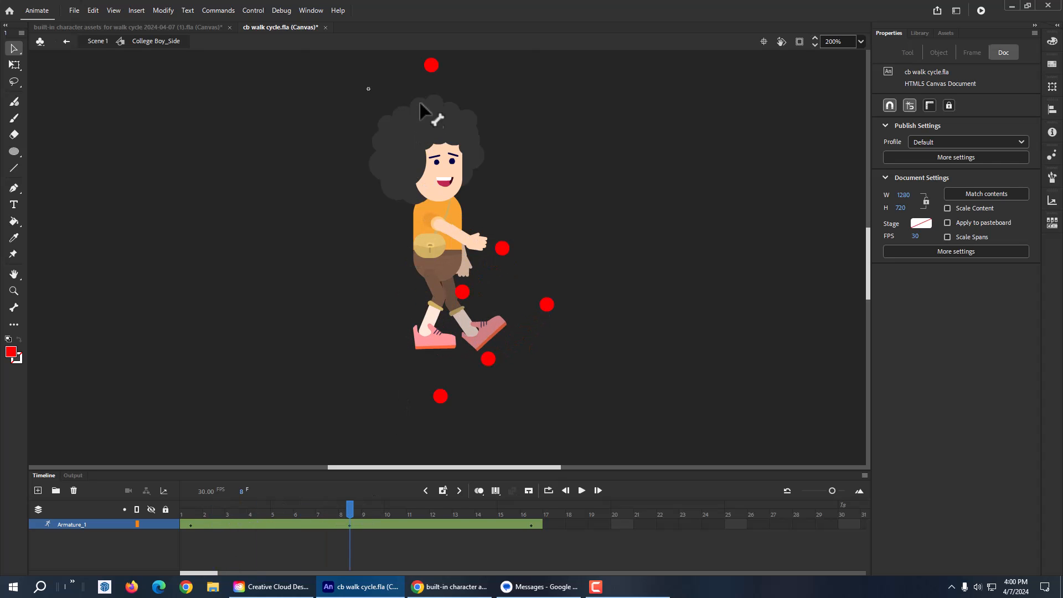
# Tilt the head slightly backward at frame 8 with its controller, and scrub back to frame 1.
pyautogui.click(433, 65)
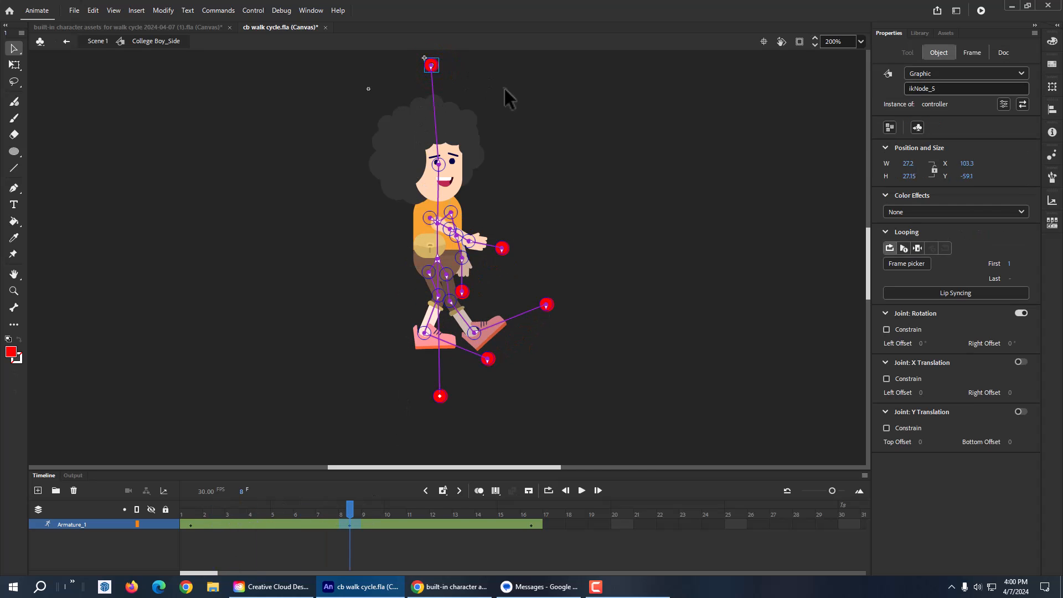
pyautogui.moveTo(429, 63); pyautogui.dragTo(421, 65)
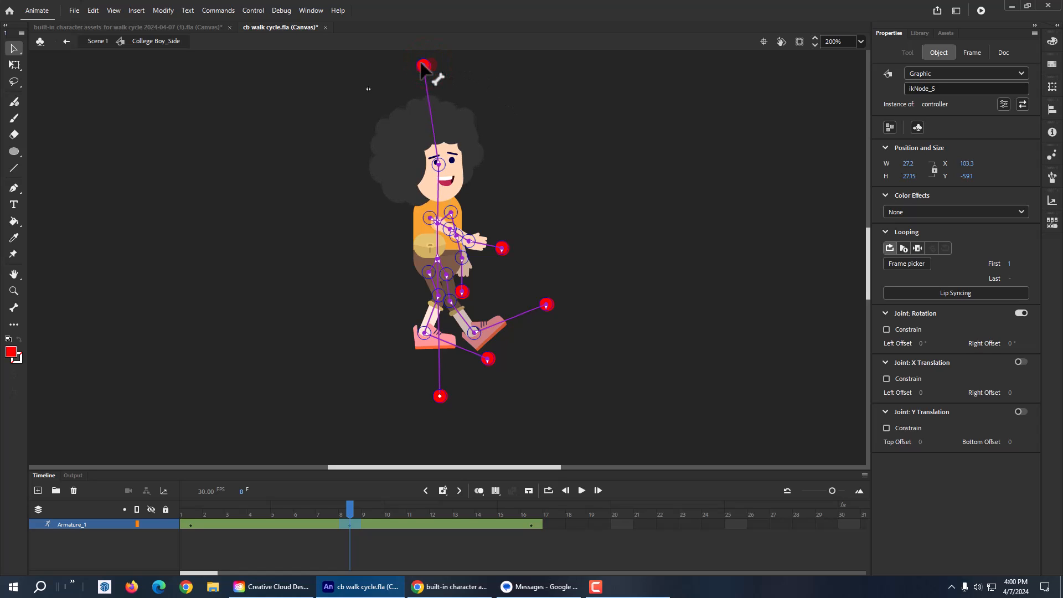
pyautogui.moveTo(349, 506); pyautogui.dragTo(190, 481)
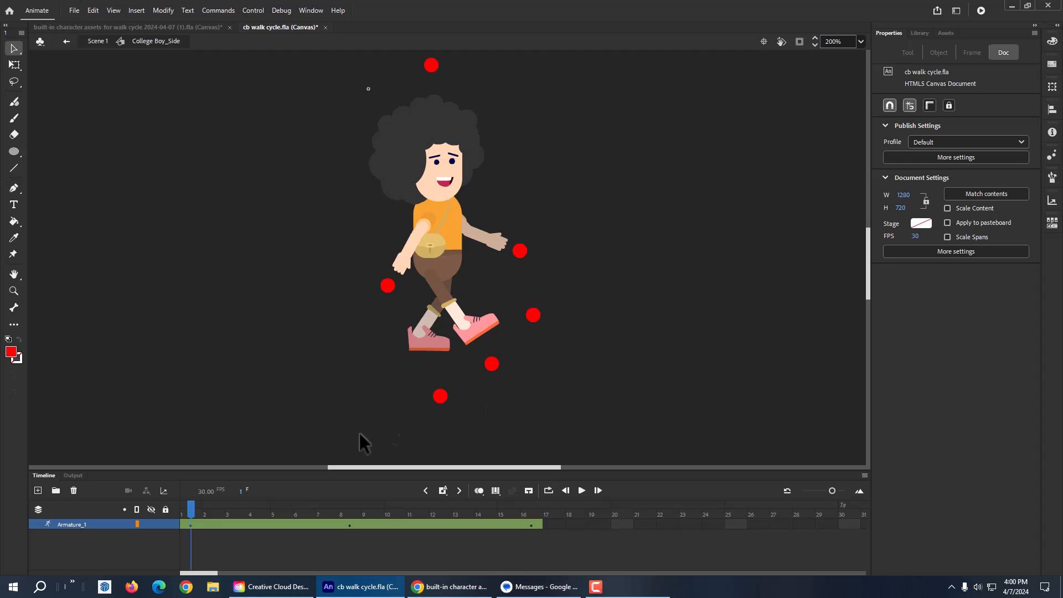
pyautogui.moveTo(188, 510)
pyautogui.mouseDown()
pyautogui.moveTo(214, 506)
pyautogui.moveTo(191, 506)
pyautogui.mouseUp()
# Make the head controller invisible at frame 1 by giving it an Alpha color effect of 0%.
pyautogui.click(14, 48)
pyautogui.click(430, 66)
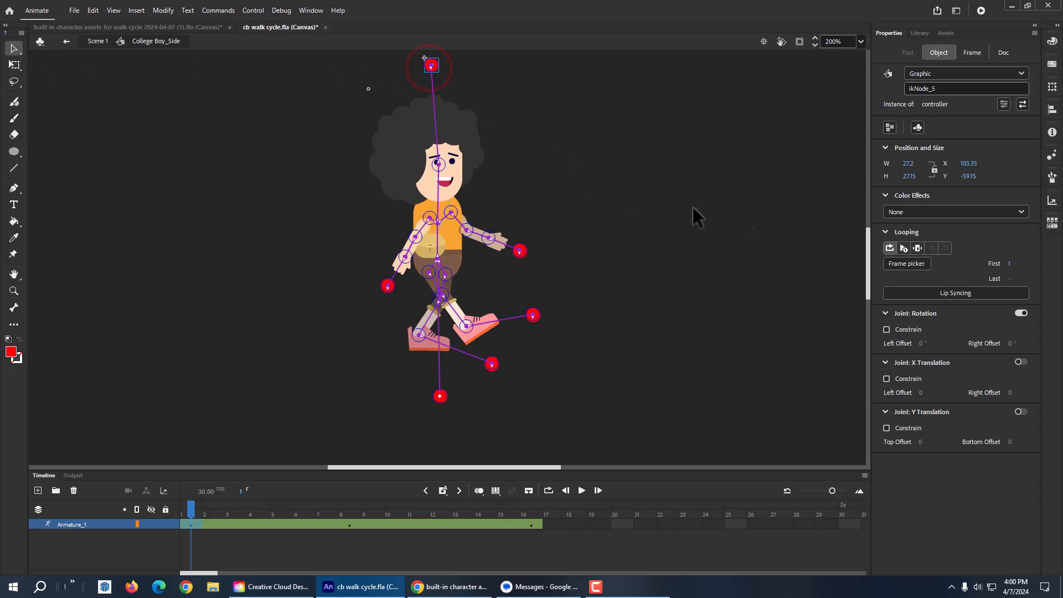
pyautogui.click(919, 212)
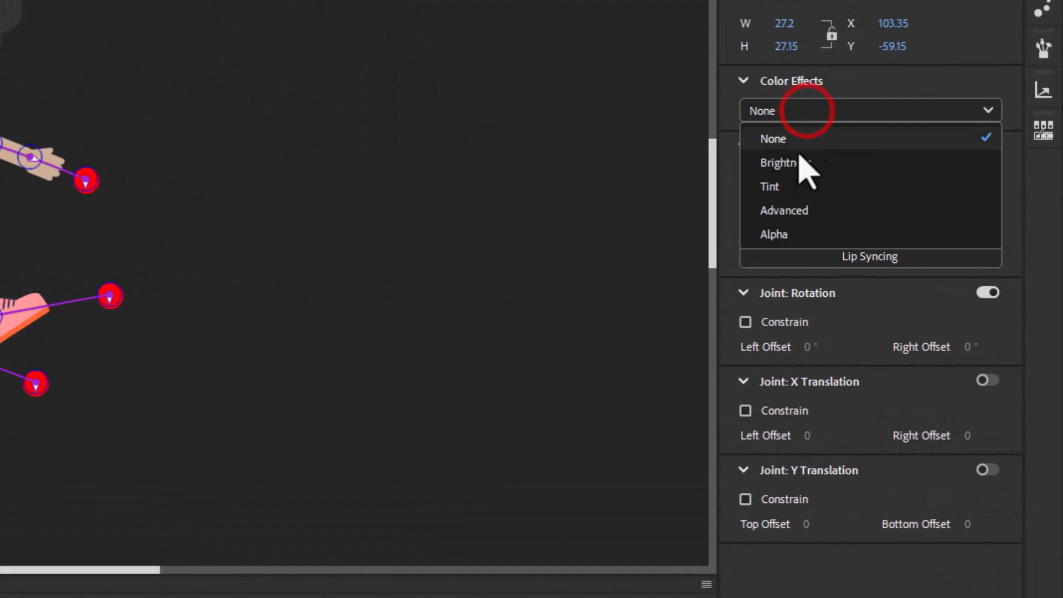
pyautogui.click(781, 237)
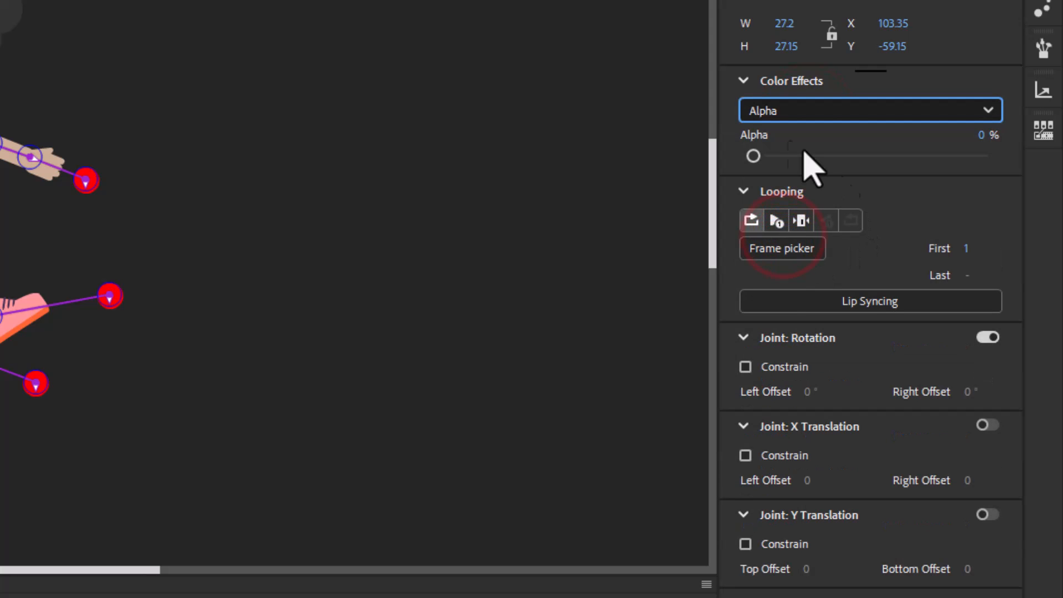
pyautogui.moveTo(753, 156); pyautogui.dragTo(889, 155)
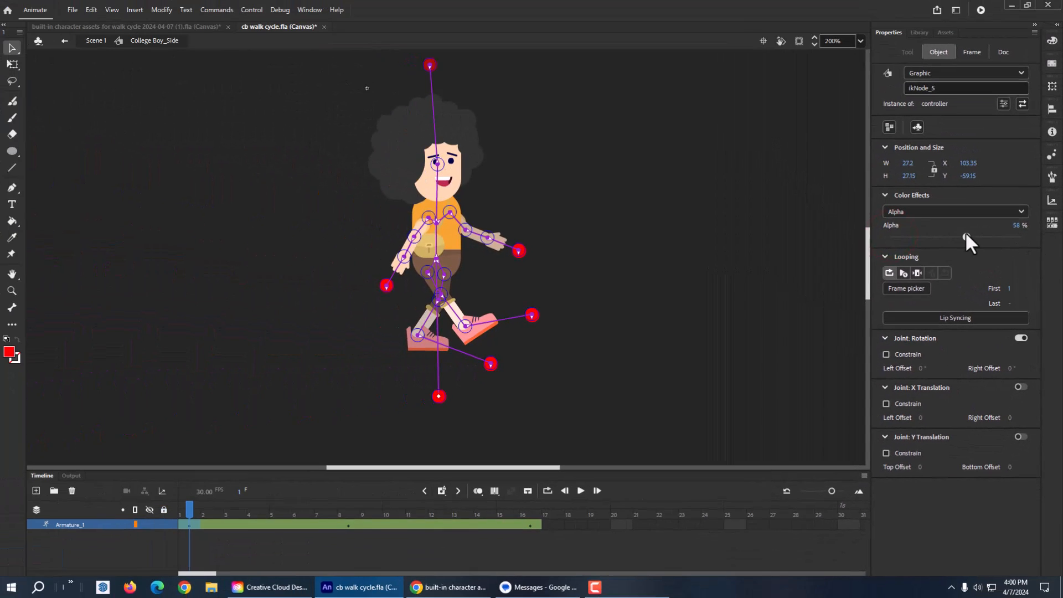
pyautogui.moveTo(965, 234); pyautogui.dragTo(876, 238)
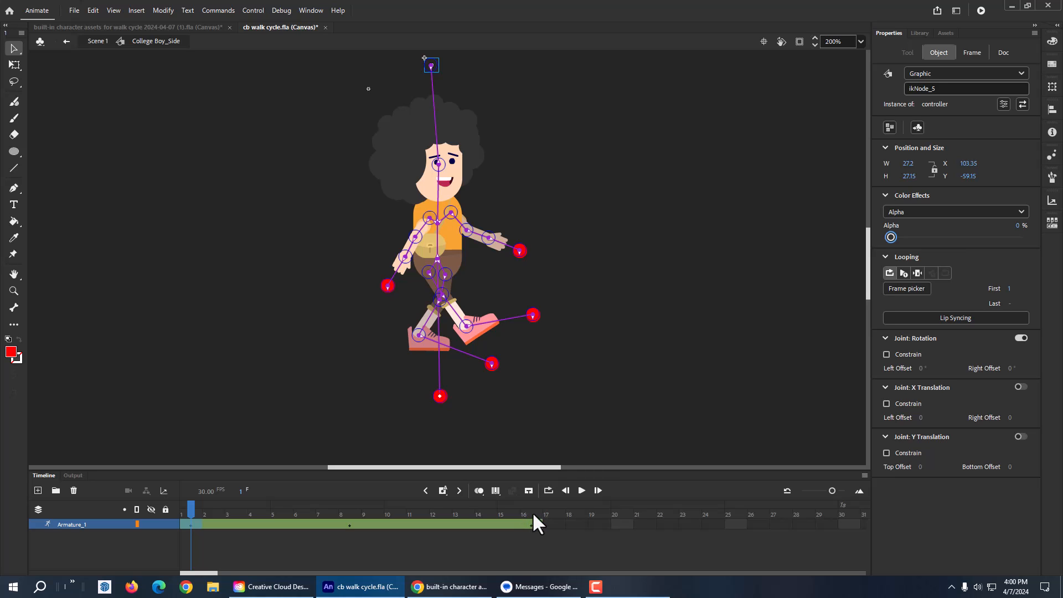
# Apply the Alpha color effect at 0% to the far hand controller and both foot controllers.
pyautogui.click(521, 251)
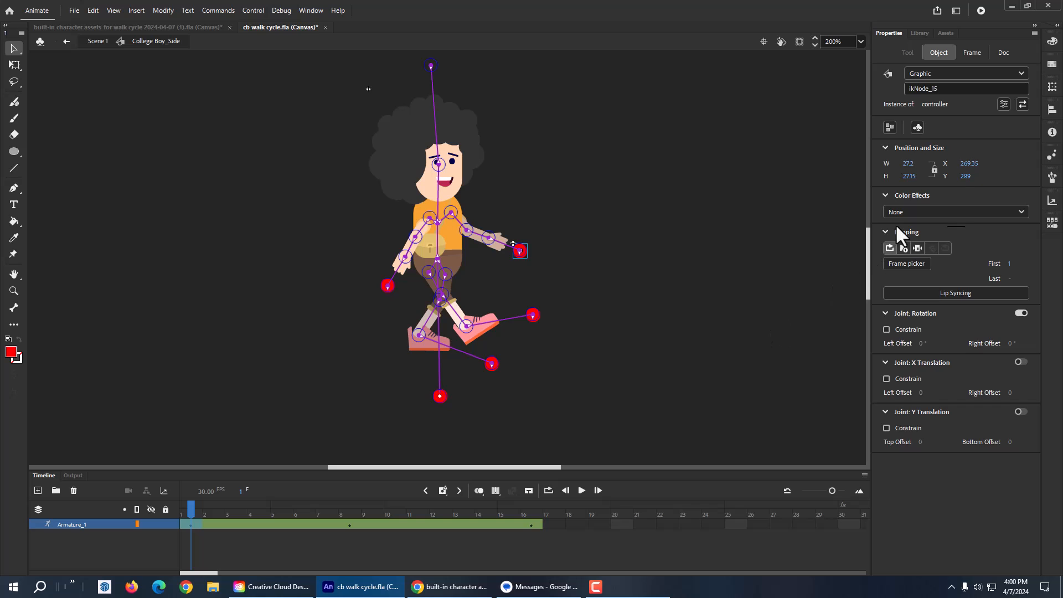
pyautogui.click(904, 210)
pyautogui.click(911, 280)
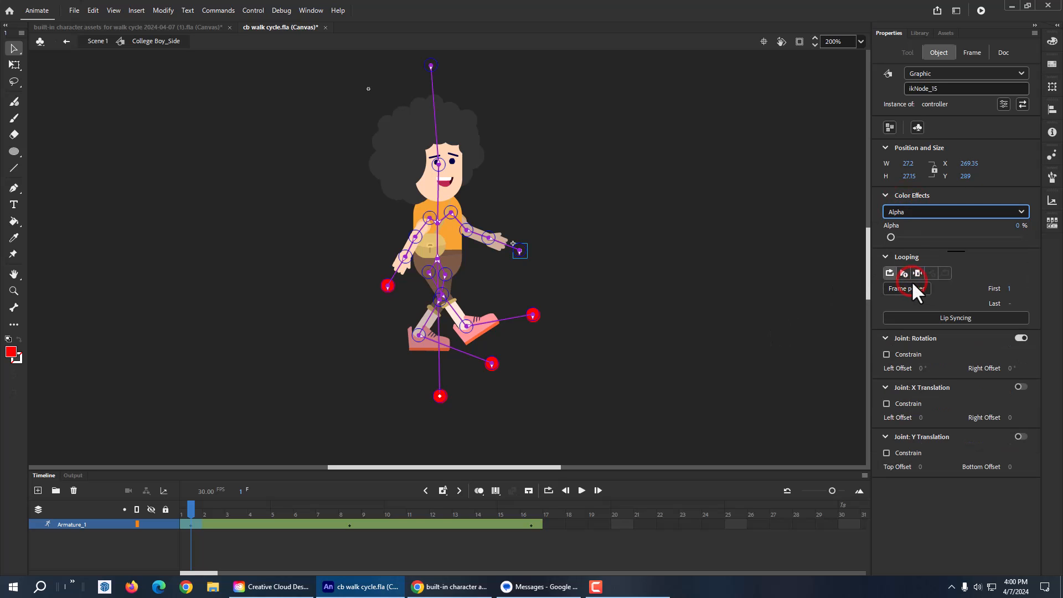
pyautogui.click(536, 315)
pyautogui.click(908, 211)
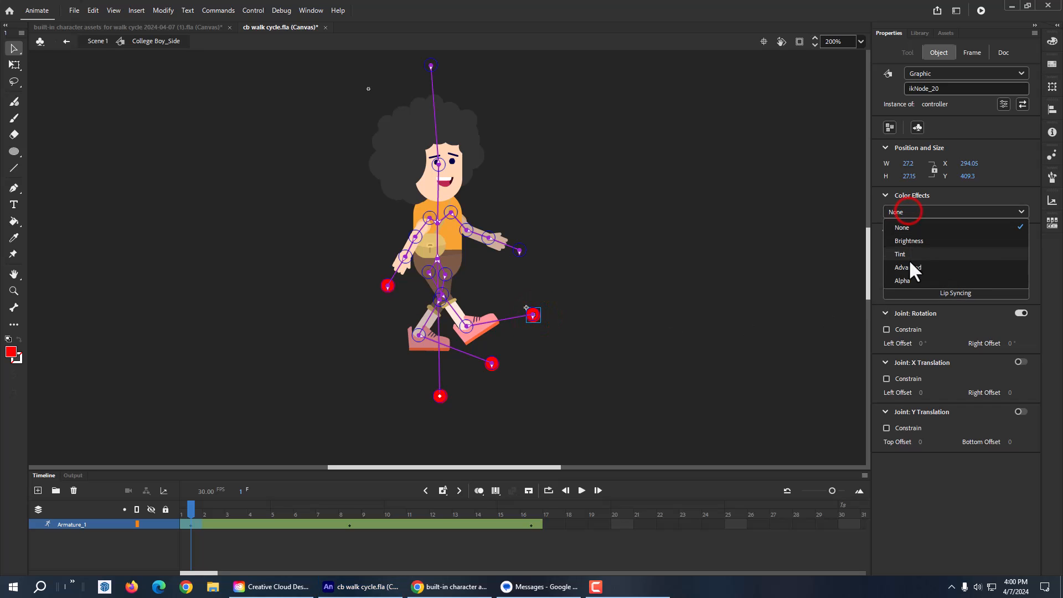
pyautogui.click(908, 278)
pyautogui.click(492, 364)
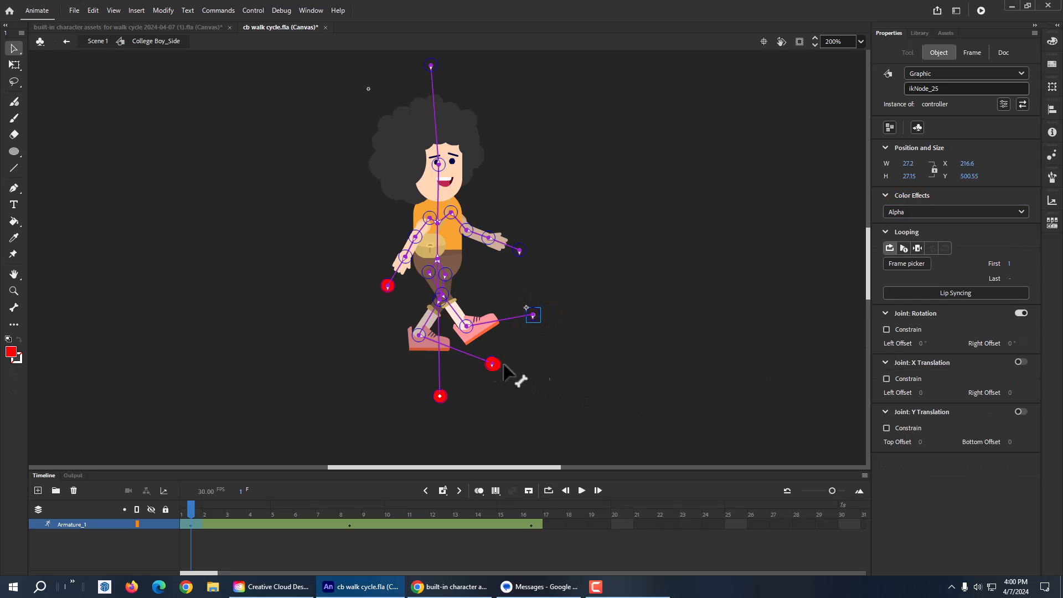
pyautogui.click(895, 211)
pyautogui.click(903, 277)
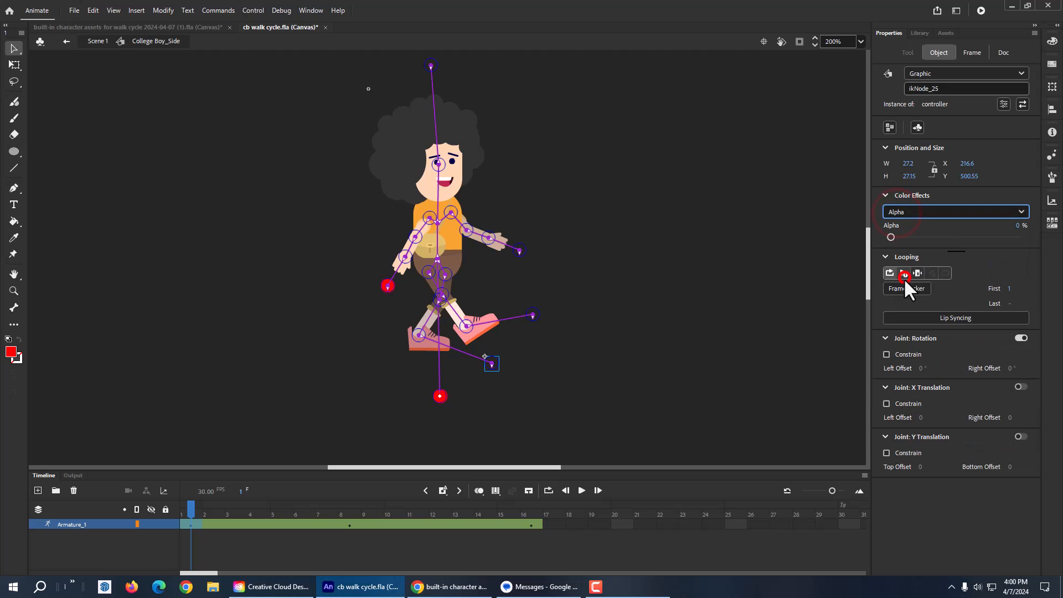
# Apply the 0% Alpha color effect to the root controller below the feet and the near hand controller, deselect, and scrub the timeline.
pyautogui.click(442, 396)
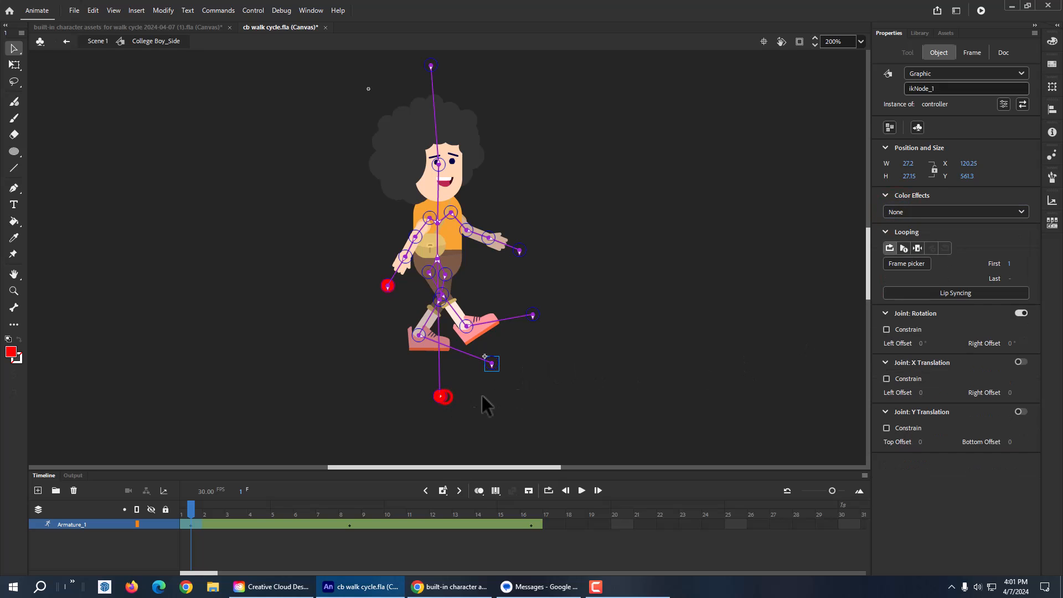
pyautogui.click(908, 211)
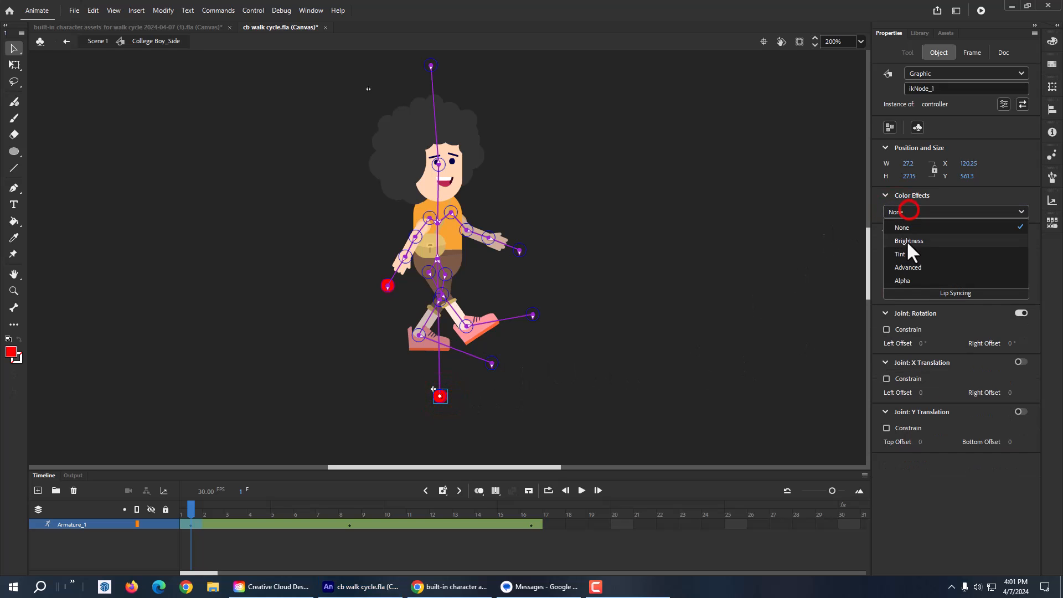
pyautogui.click(903, 280)
pyautogui.click(389, 286)
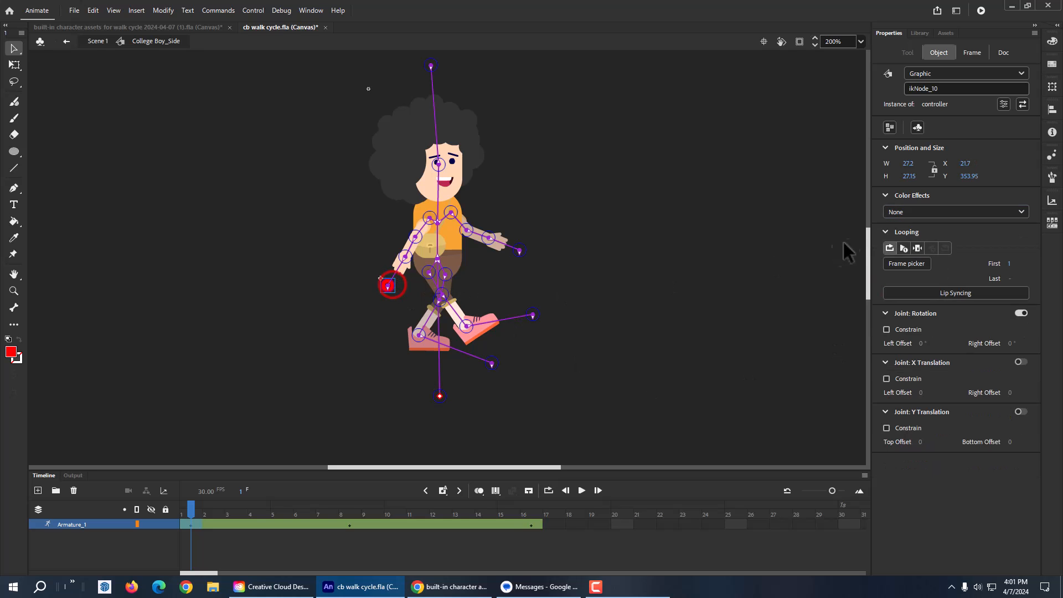
pyautogui.click(891, 211)
pyautogui.click(901, 280)
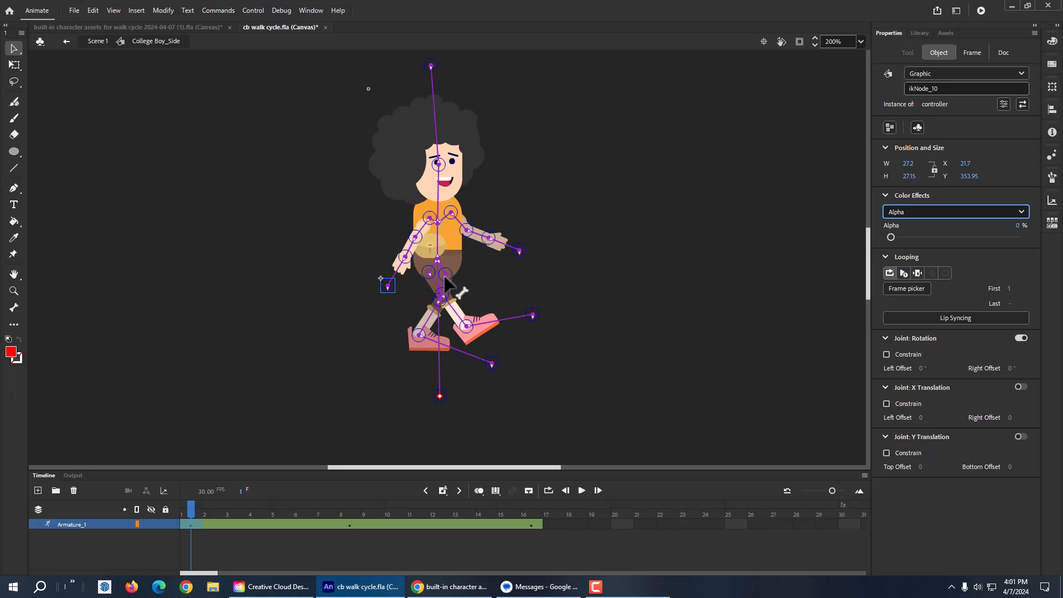
pyautogui.click(772, 213)
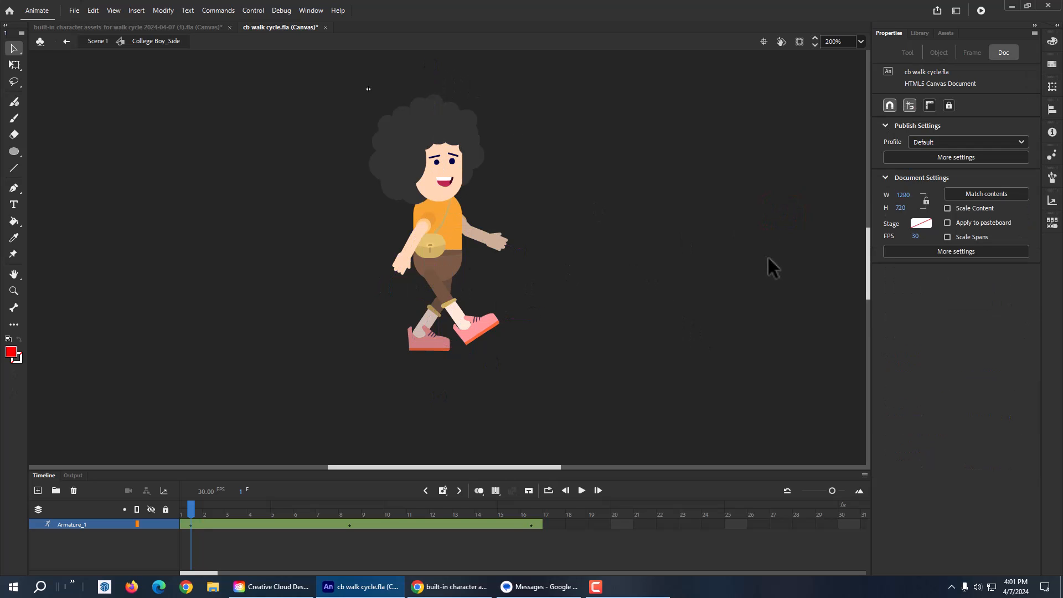
pyautogui.moveTo(194, 503); pyautogui.dragTo(161, 515)
# Return to Scene 1, select the College Boy_Side symbol in the library, and save the cb walk cycle document.
pyautogui.click(91, 42)
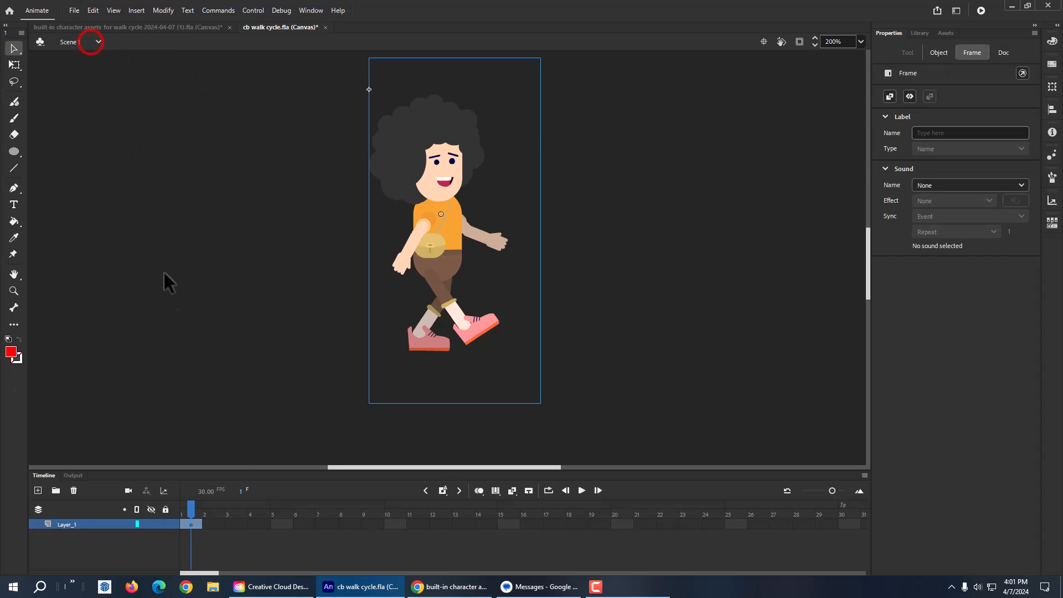
pyautogui.click(923, 33)
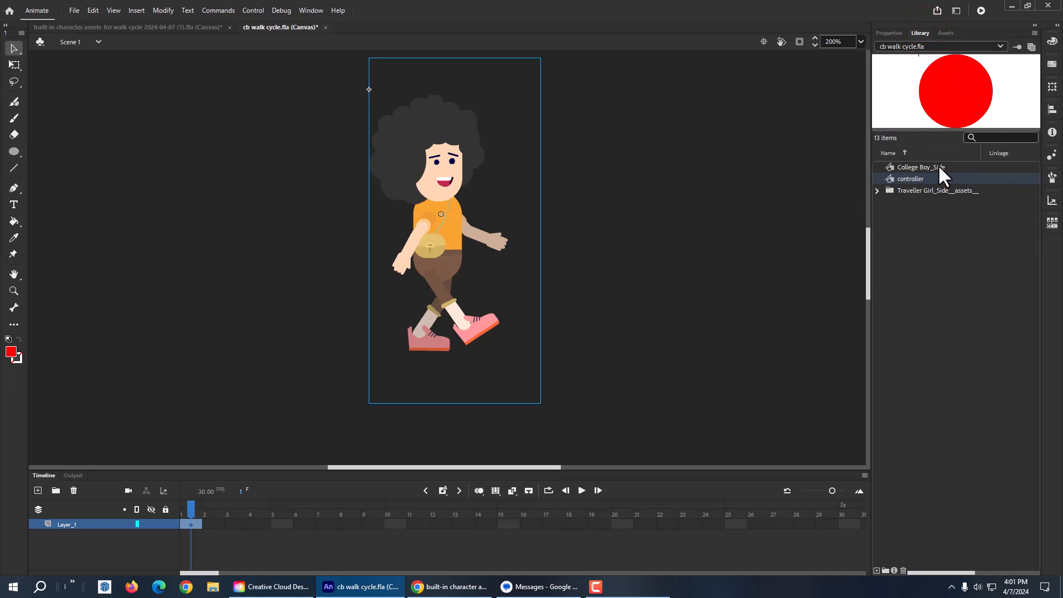
pyautogui.click(908, 166)
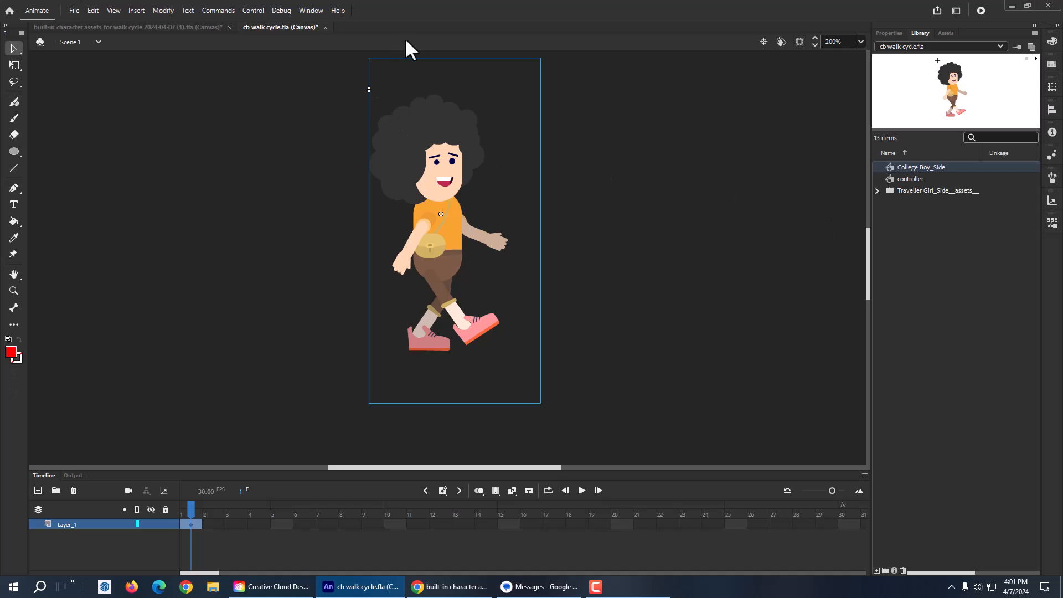
pyautogui.click(74, 11)
pyautogui.click(96, 113)
# In File Explorer, copy bird-animation.fla from the bird folder inside mrg 10101 CAWDGP and paste it into mrg 10101 CAWDGP itself.
pyautogui.click(213, 587)
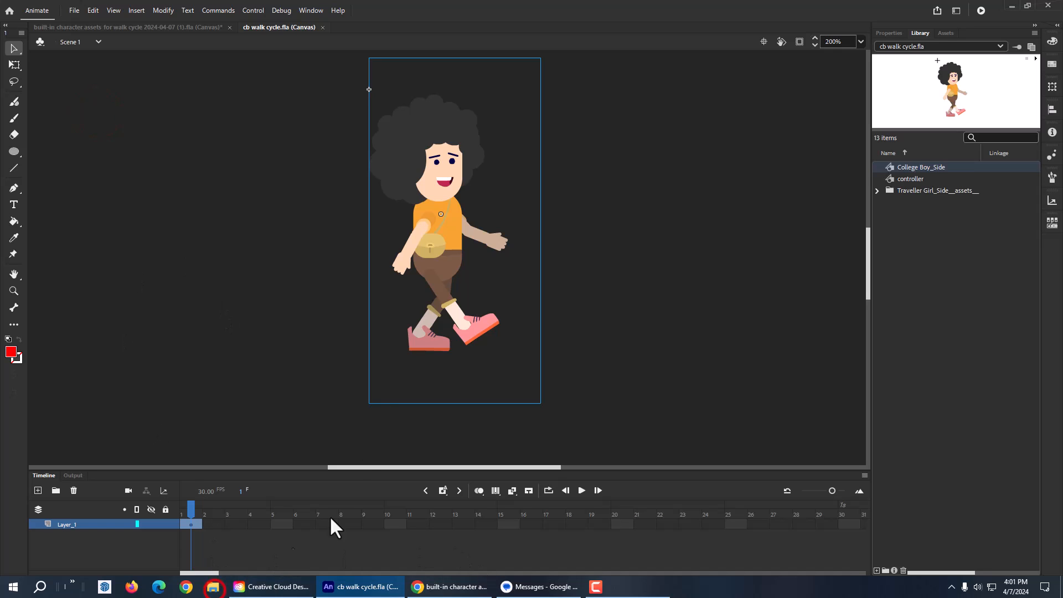
pyautogui.moveTo(433, 94); pyautogui.dragTo(541, 94)
pyautogui.click(363, 302)
pyautogui.doubleClick(479, 203)
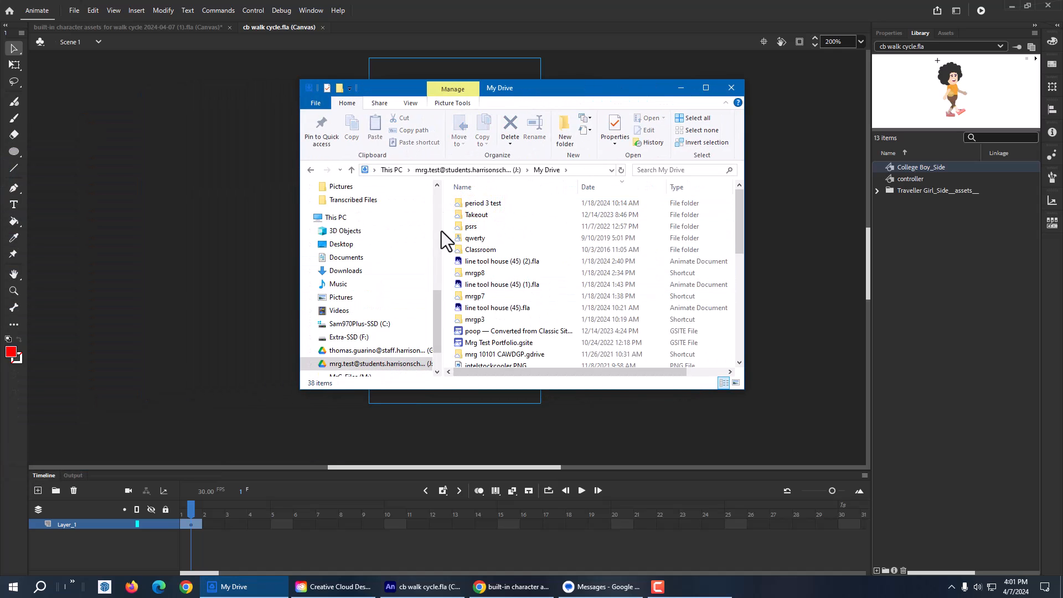
pyautogui.doubleClick(527, 355)
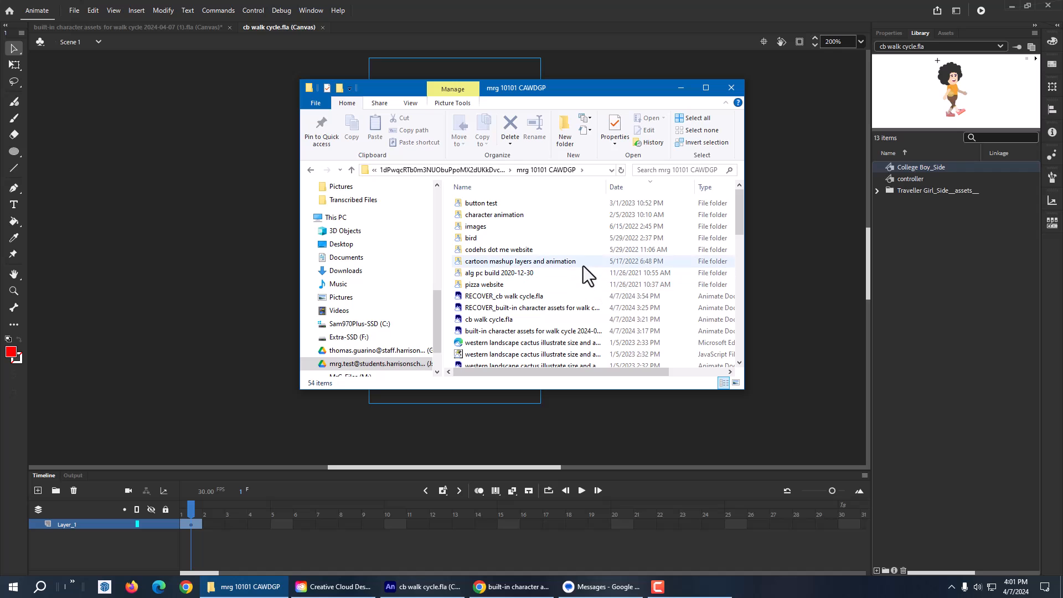
pyautogui.doubleClick(474, 237)
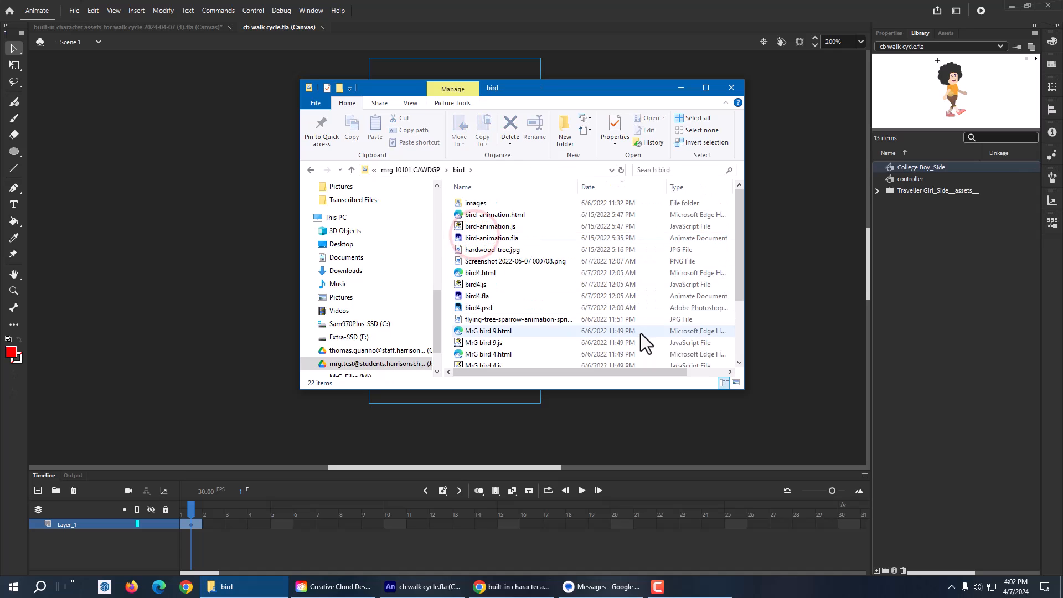
pyautogui.click(488, 240)
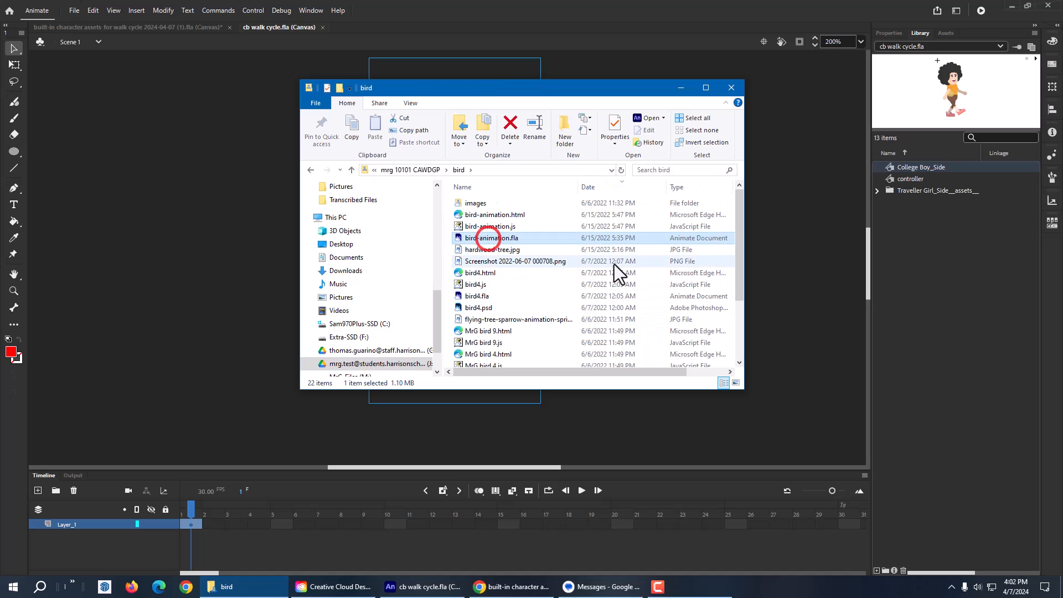
pyautogui.click(347, 139)
pyautogui.click(347, 175)
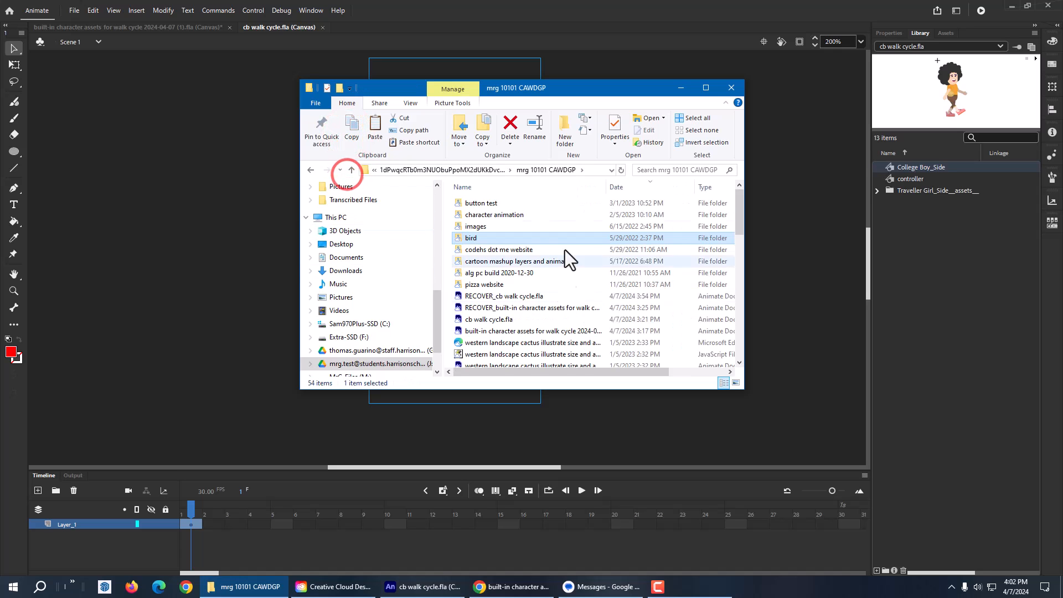
pyautogui.click(375, 131)
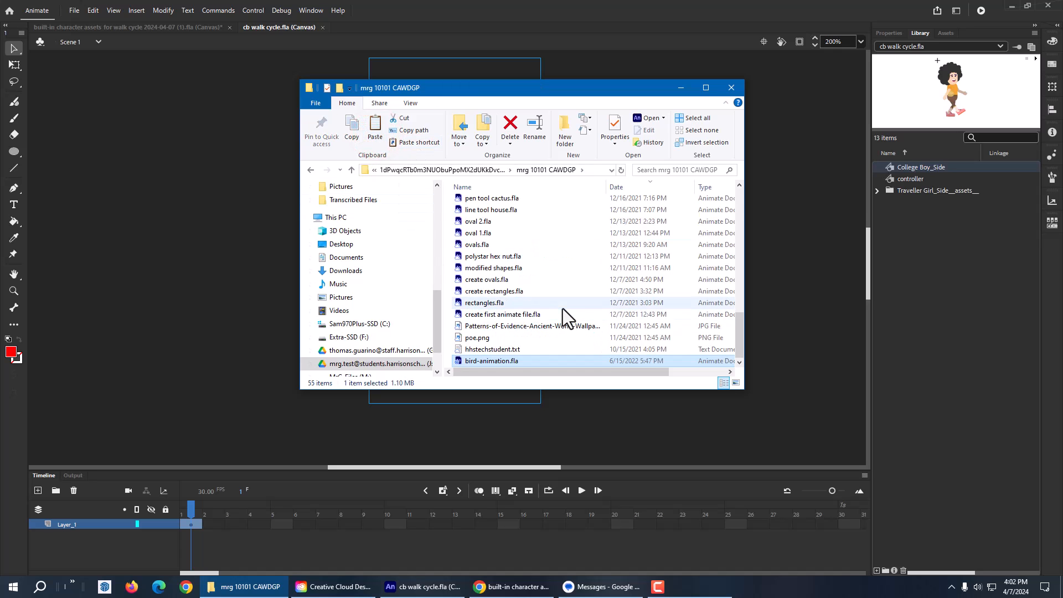
# Rename the pasted bird-animation.fla copy as "bird-animation with character walking.fla".
pyautogui.scroll(2, 562, 308)
pyautogui.scroll(-2, 566, 303)
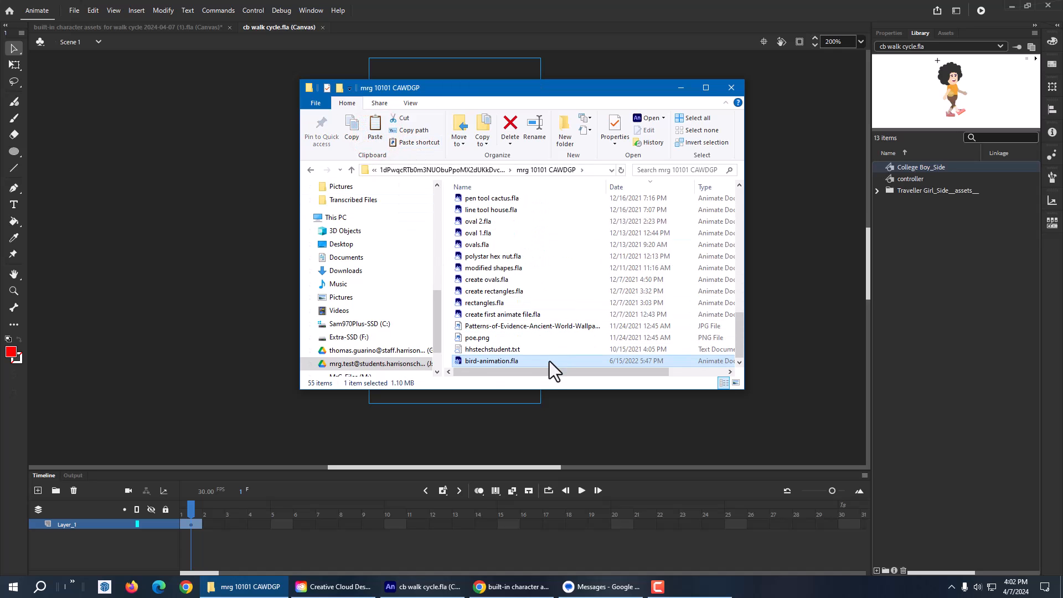
pyautogui.click(490, 361)
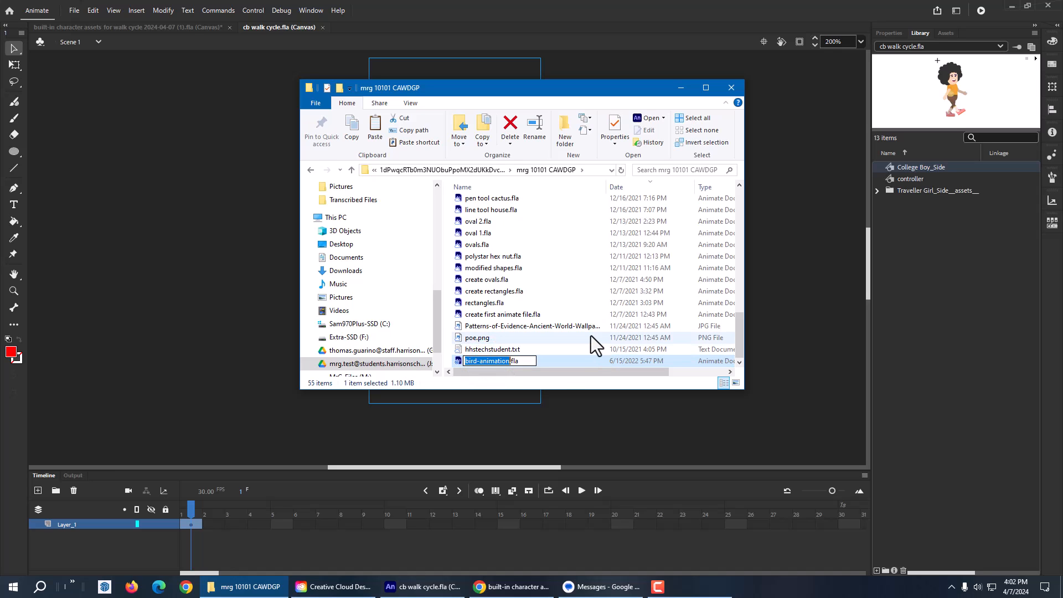
pyautogui.press('Right')
pyautogui.write('with chara')
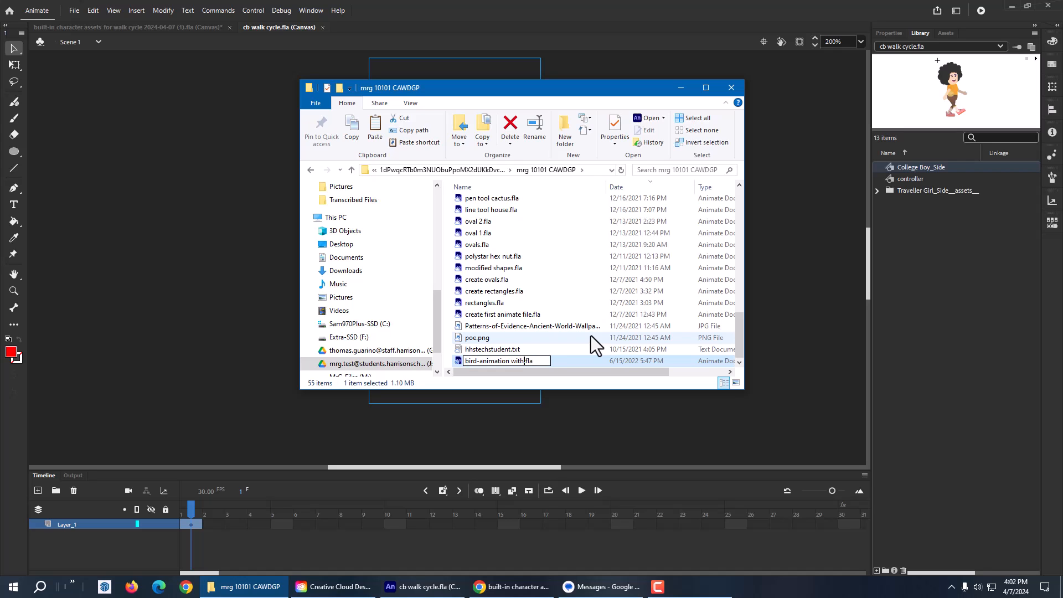
pyautogui.write('cter walking')
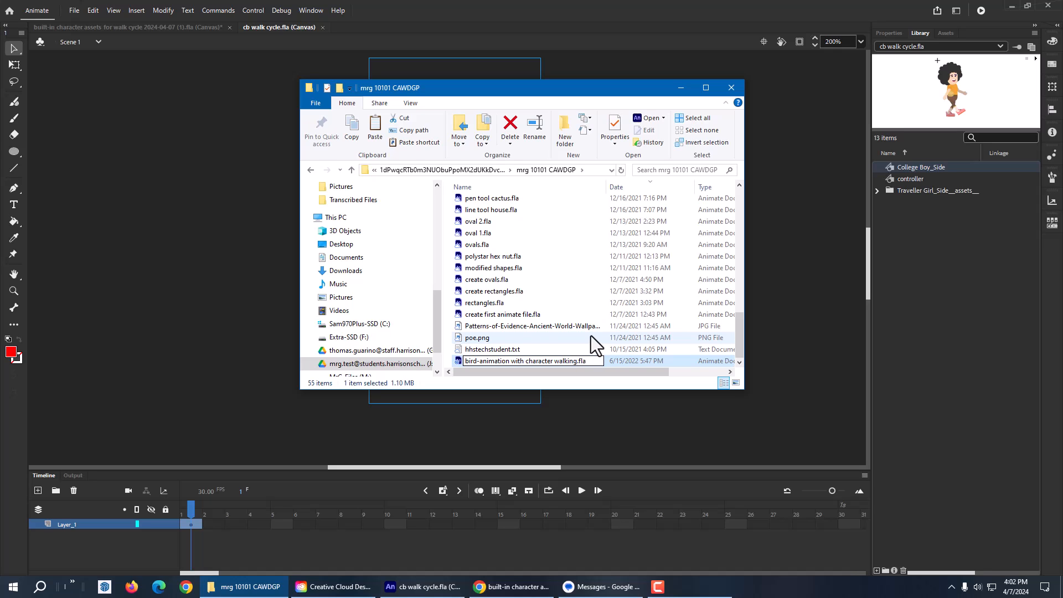
pyautogui.press('Return')
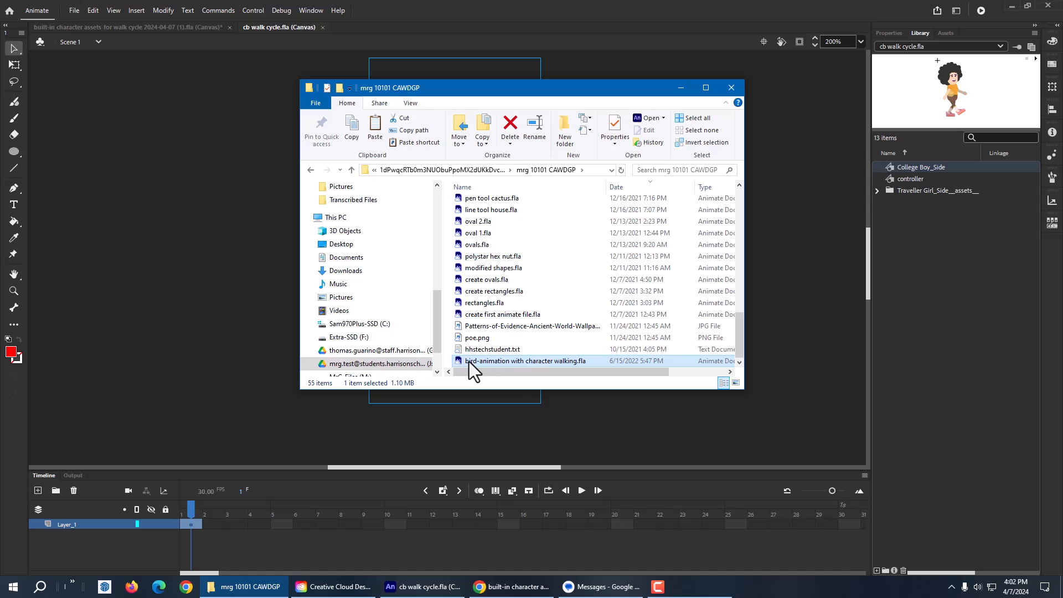
# Back in Animate, open "bird-animation with character walking.fla" from the mrg 10101 CAWDGP folder.
pyautogui.click(75, 10)
pyautogui.click(87, 50)
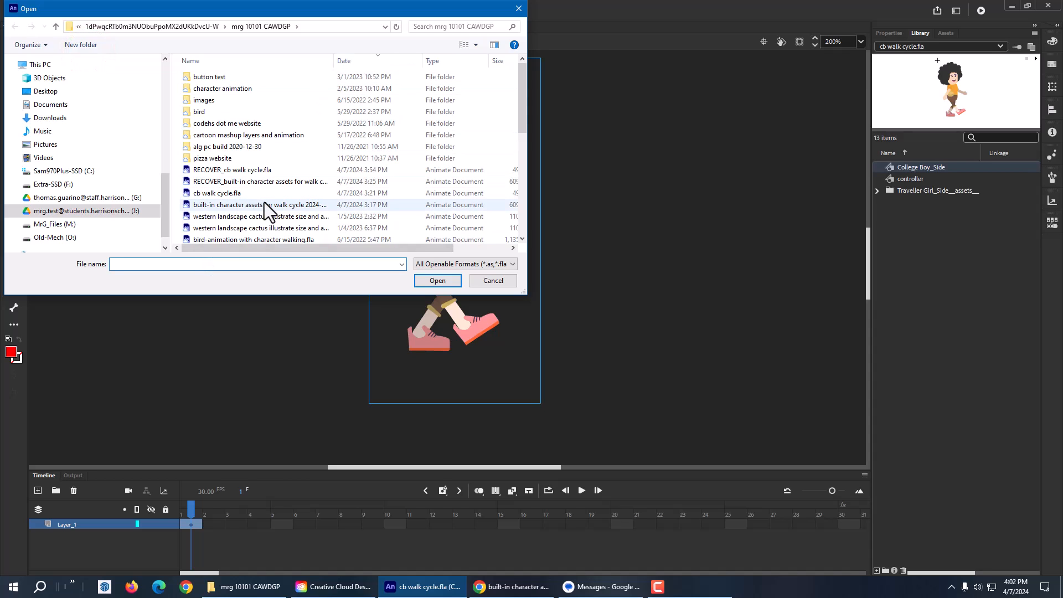
pyautogui.click(228, 66)
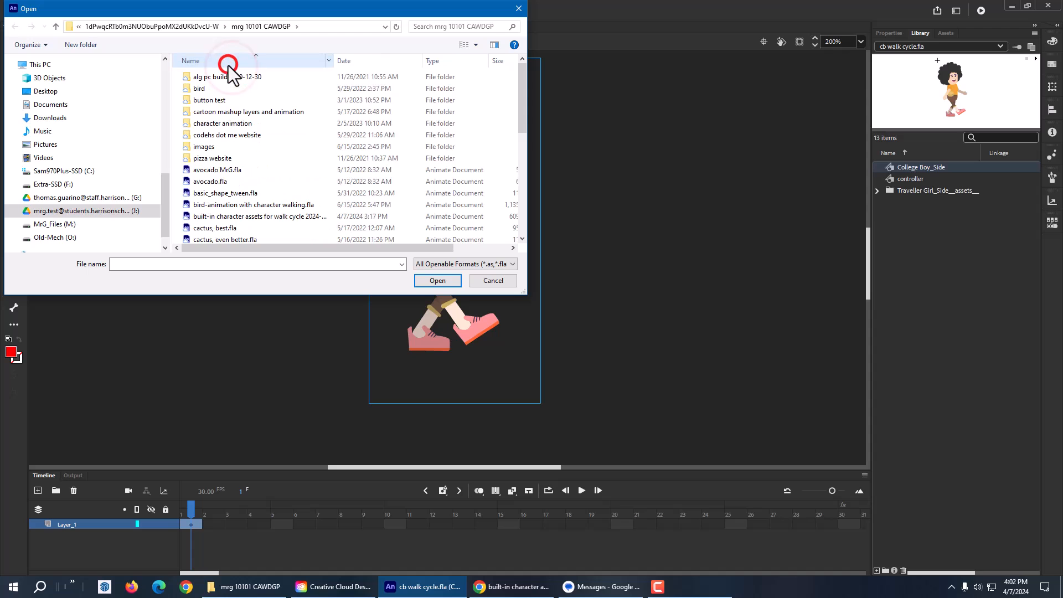
pyautogui.click(279, 203)
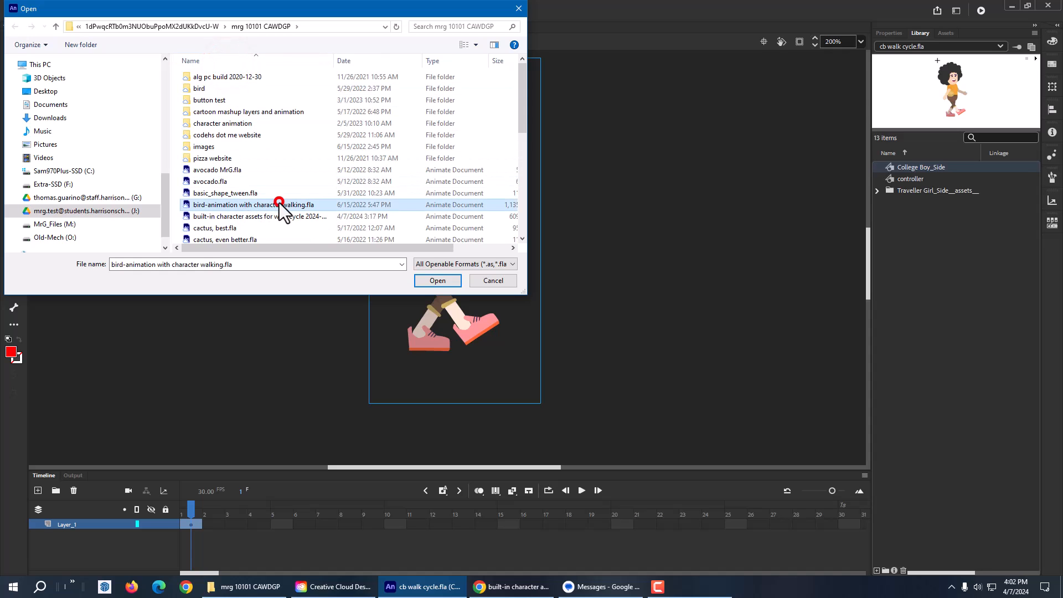
pyautogui.click(438, 281)
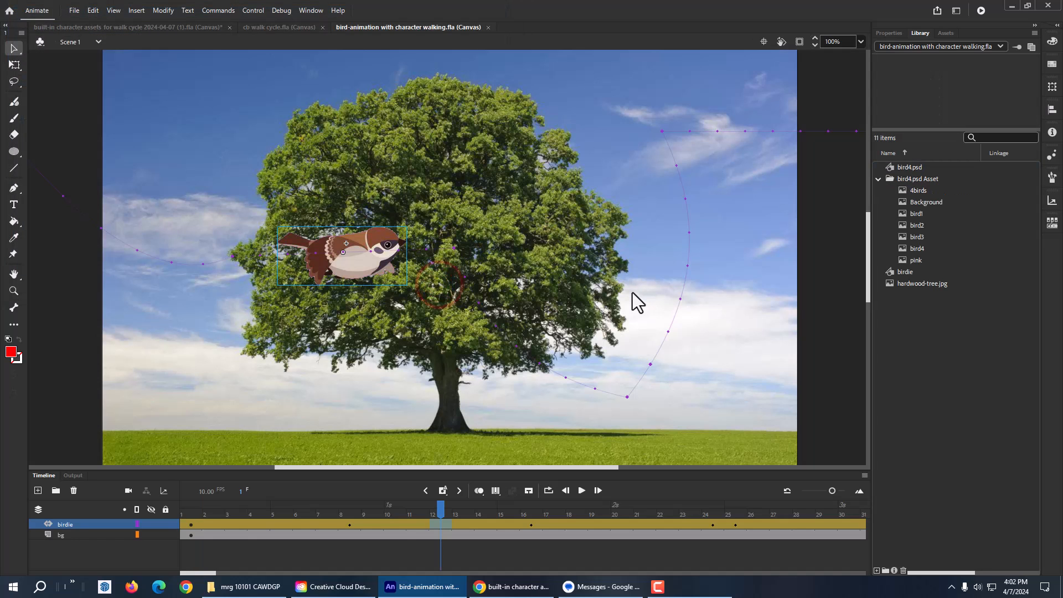
# Go to frame 1 and add a layer named "cb" above the birdie layer.
pyautogui.moveTo(442, 506); pyautogui.dragTo(110, 514)
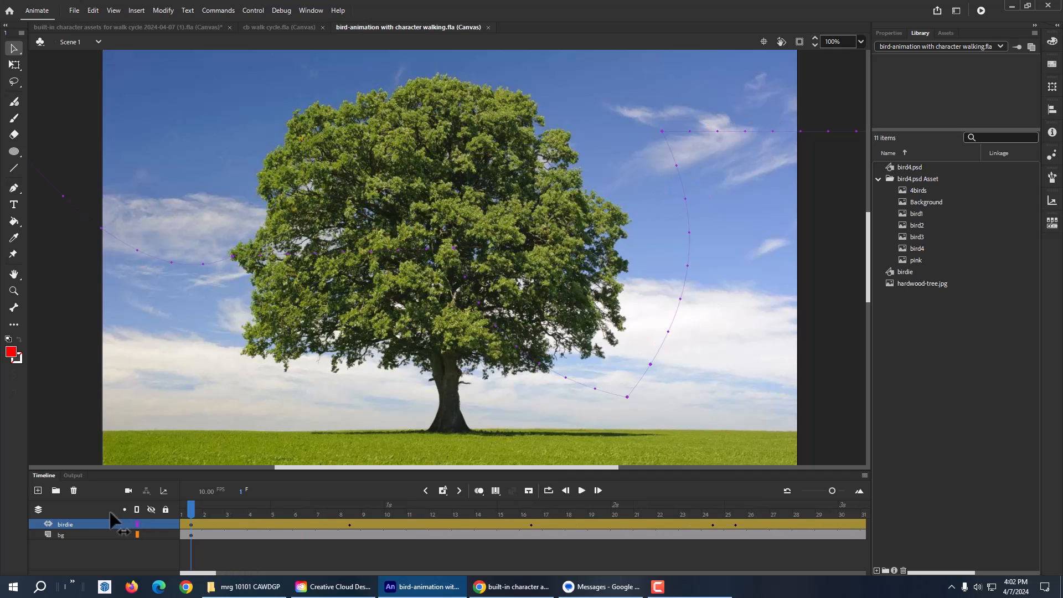
pyautogui.click(37, 490)
pyautogui.doubleClick(65, 523)
pyautogui.write('c')
pyautogui.press('Return')
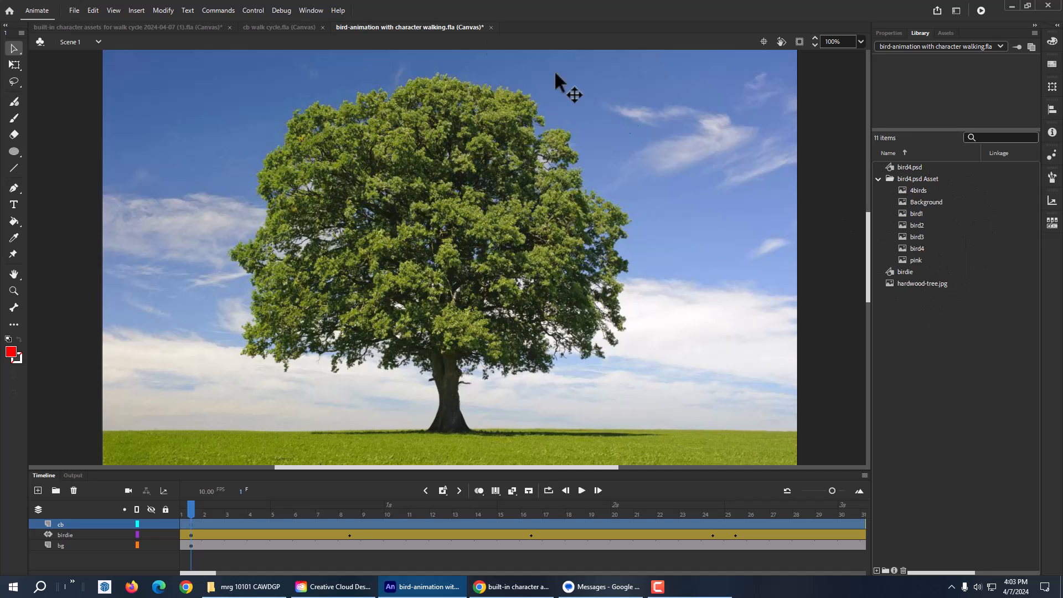
# Copy the College Boy_Side symbol from the cb walk cycle library and paste it into the bird-animation with character walking library.
pyautogui.click(271, 26)
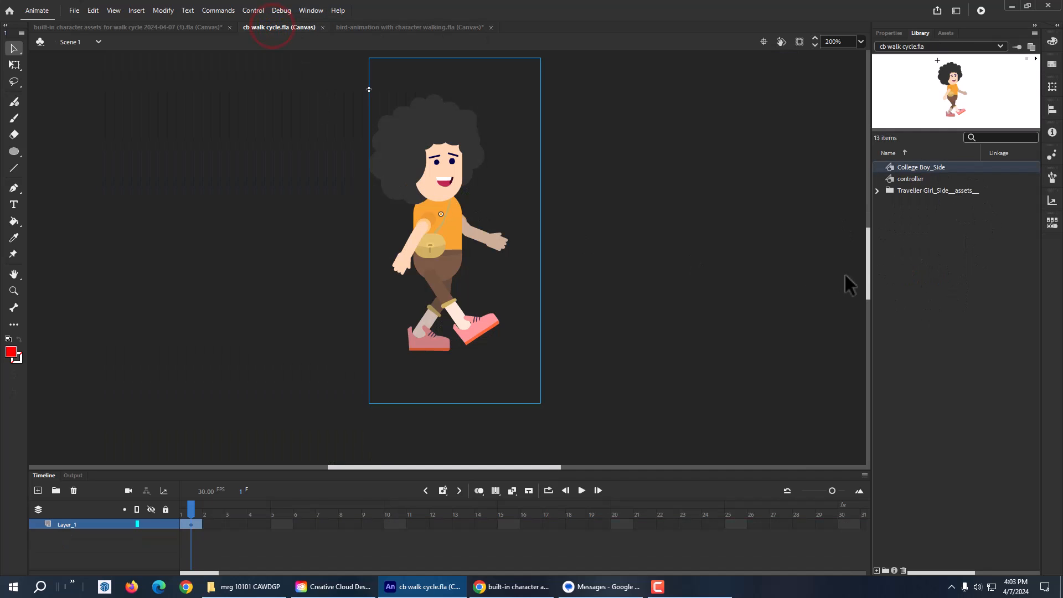
pyautogui.rightClick(889, 166)
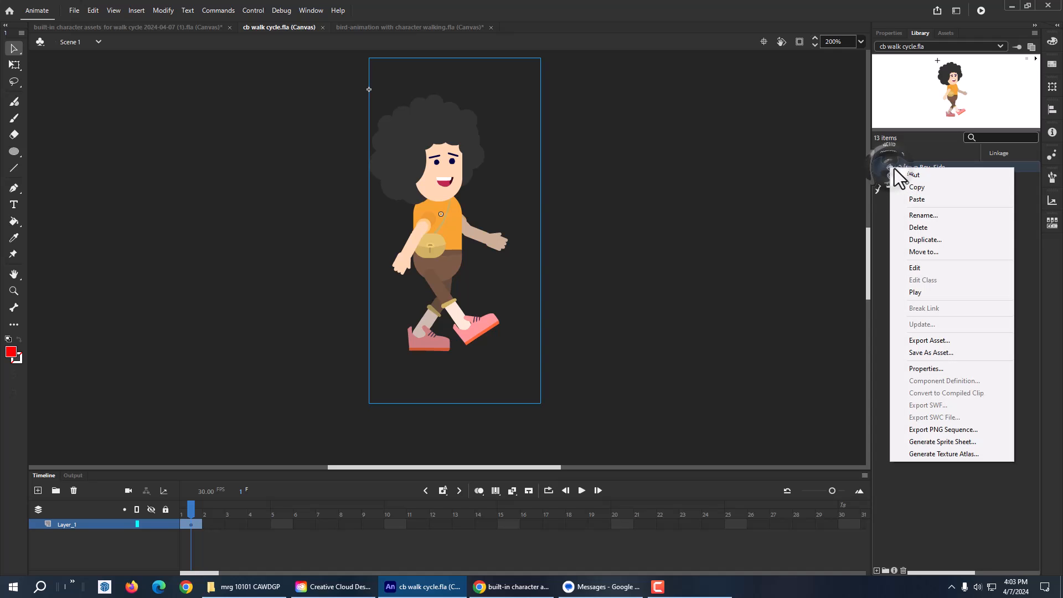
pyautogui.click(907, 187)
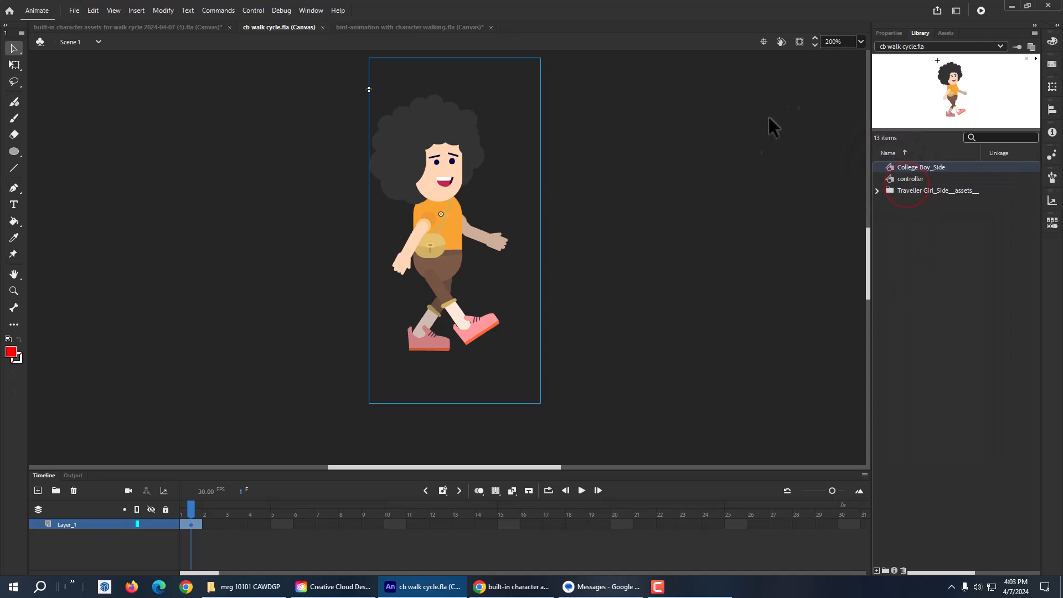
pyautogui.click(374, 27)
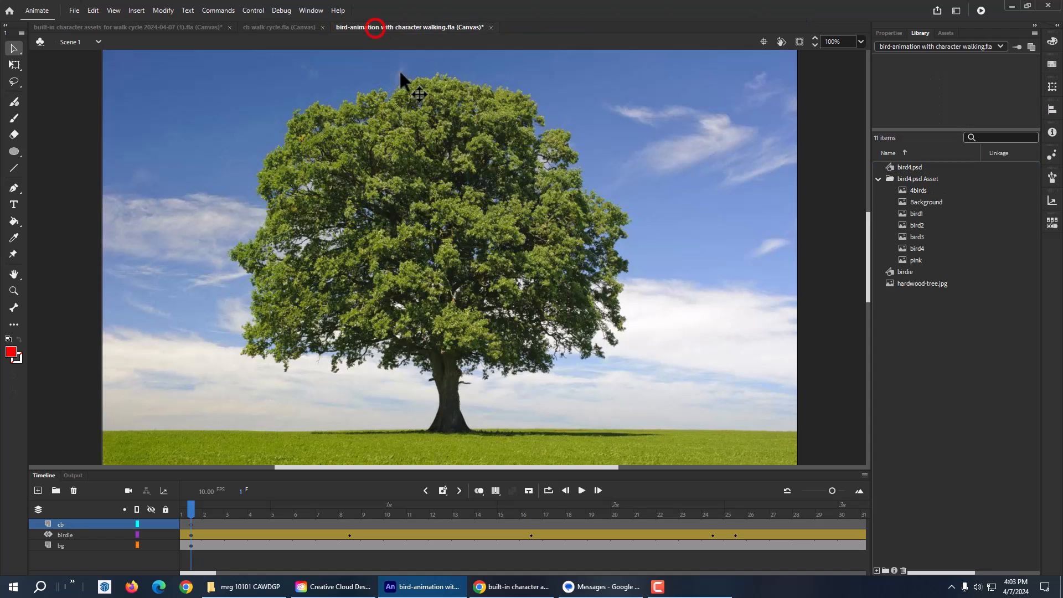
pyautogui.rightClick(932, 322)
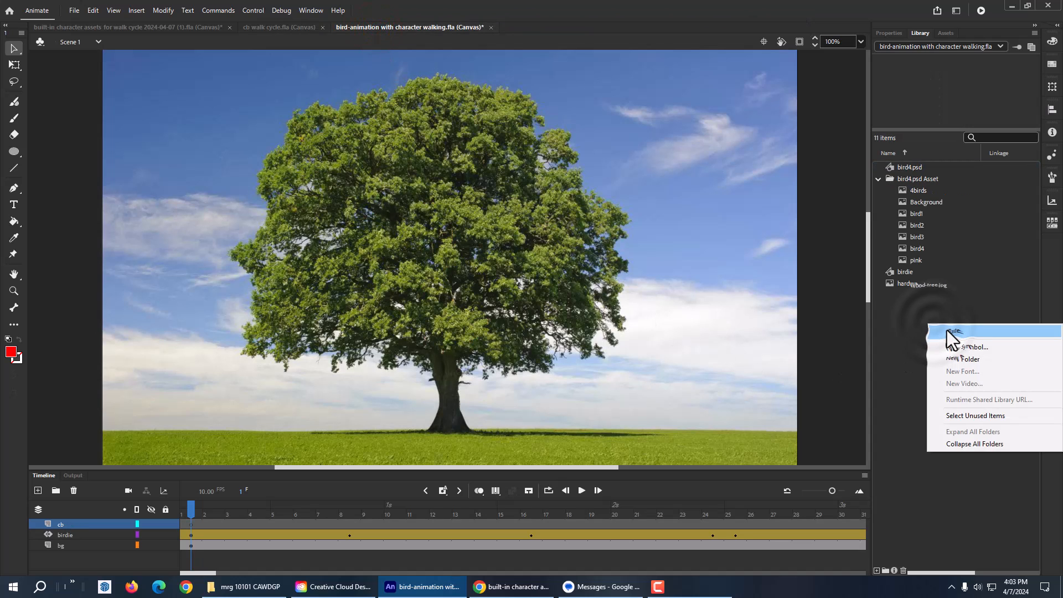
pyautogui.click(947, 330)
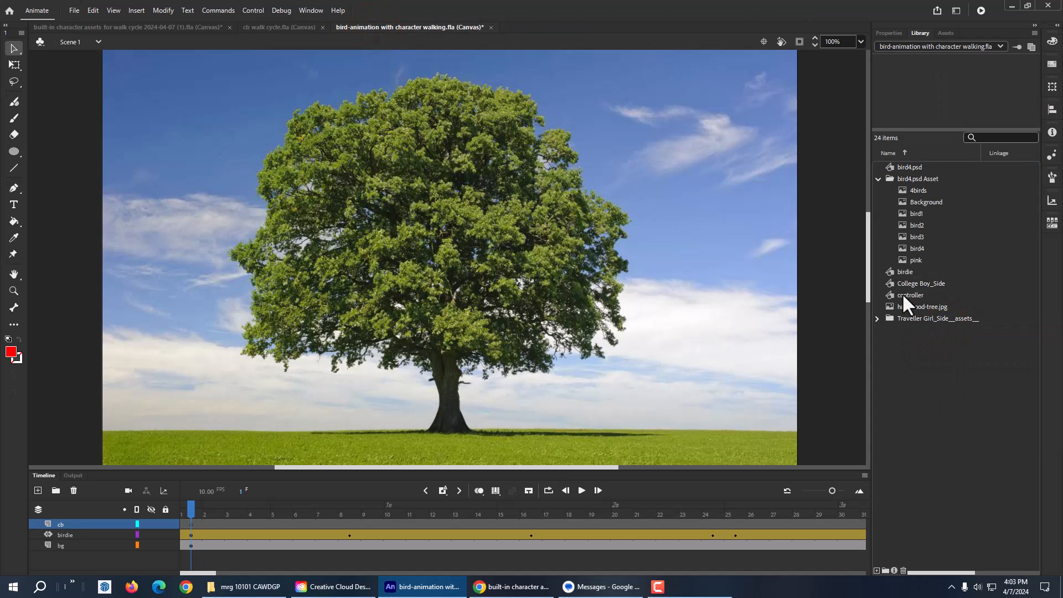
# Place an instance of College Boy_Side on the cb layer at frame 1, on the pasteboard left of the stage.
pyautogui.click(908, 282)
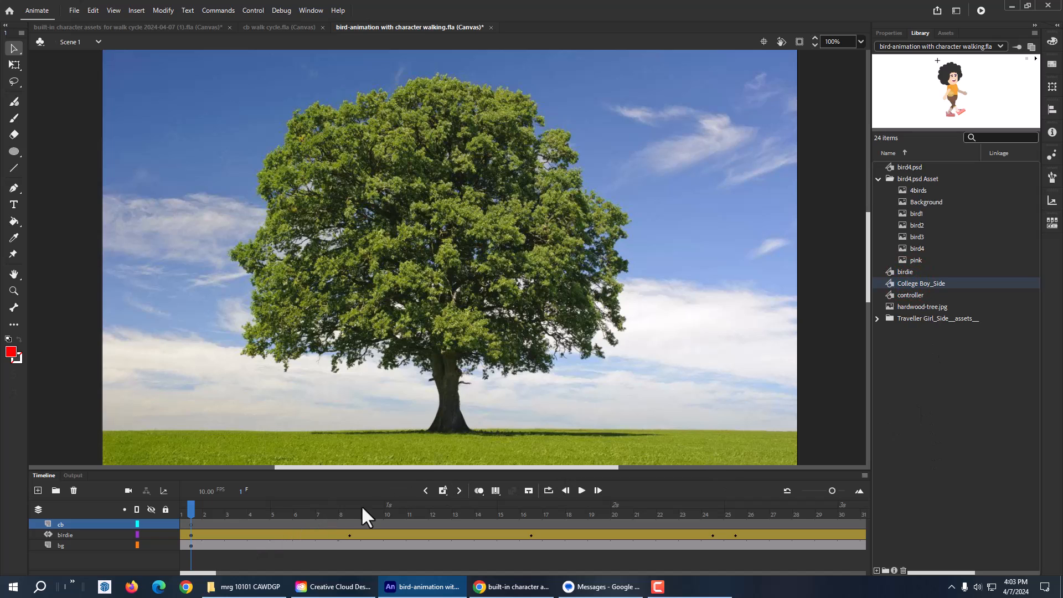
pyautogui.moveTo(423, 468); pyautogui.dragTo(375, 469)
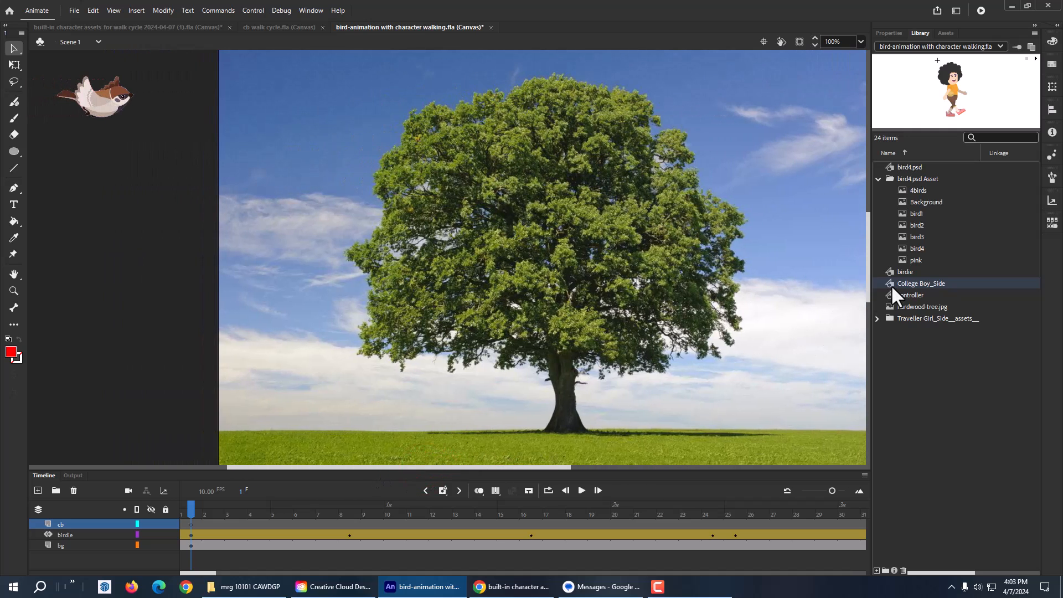
pyautogui.moveTo(891, 284); pyautogui.dragTo(63, 354)
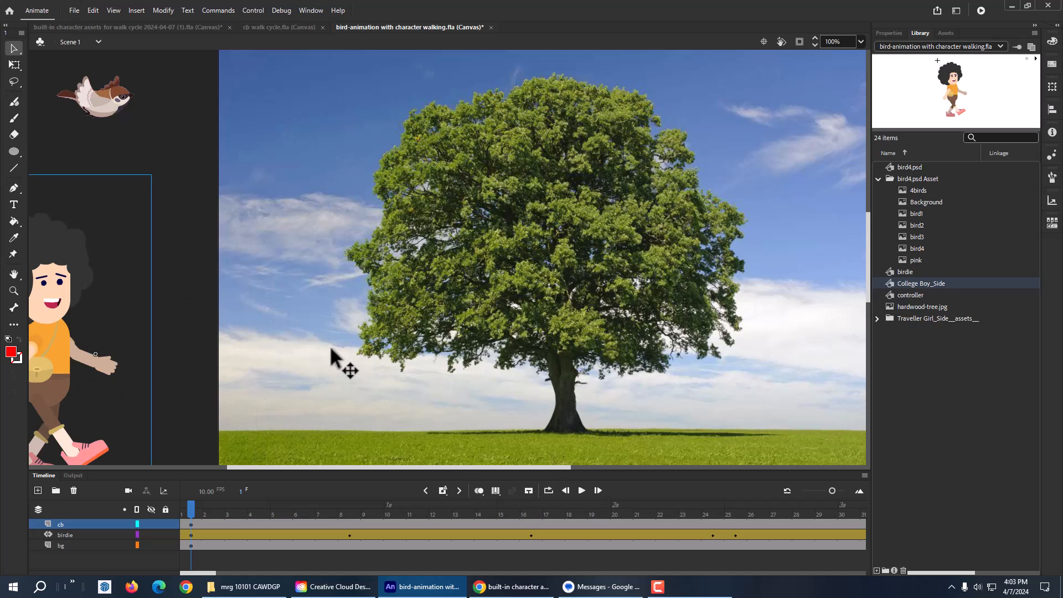
# Scale the character down proportionally to about half size with Free Transform and move it just outside the stage's left edge.
pyautogui.click(13, 65)
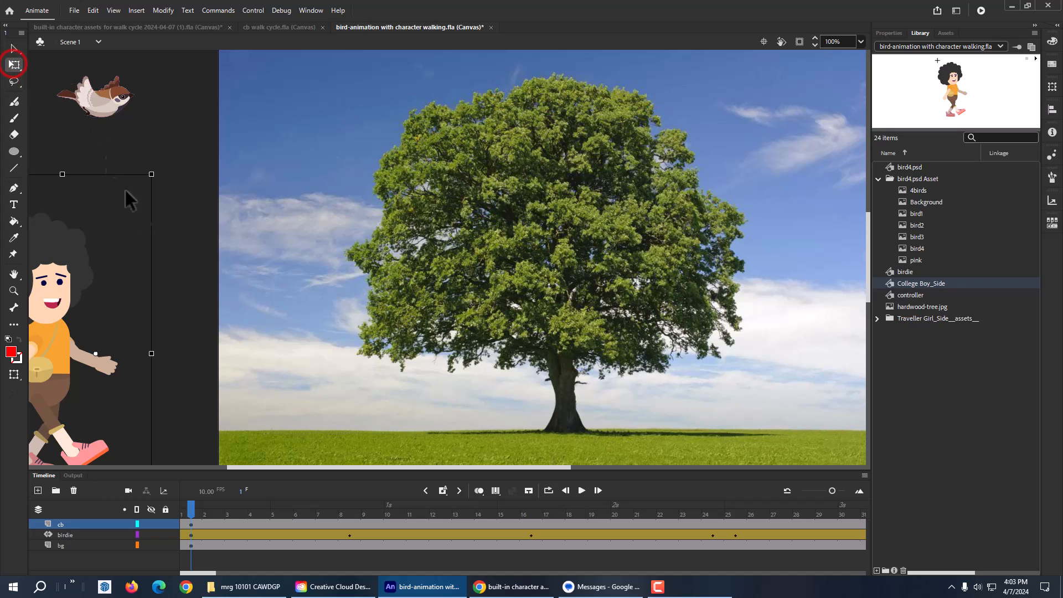
pyautogui.moveTo(151, 175); pyautogui.dragTo(123, 265)
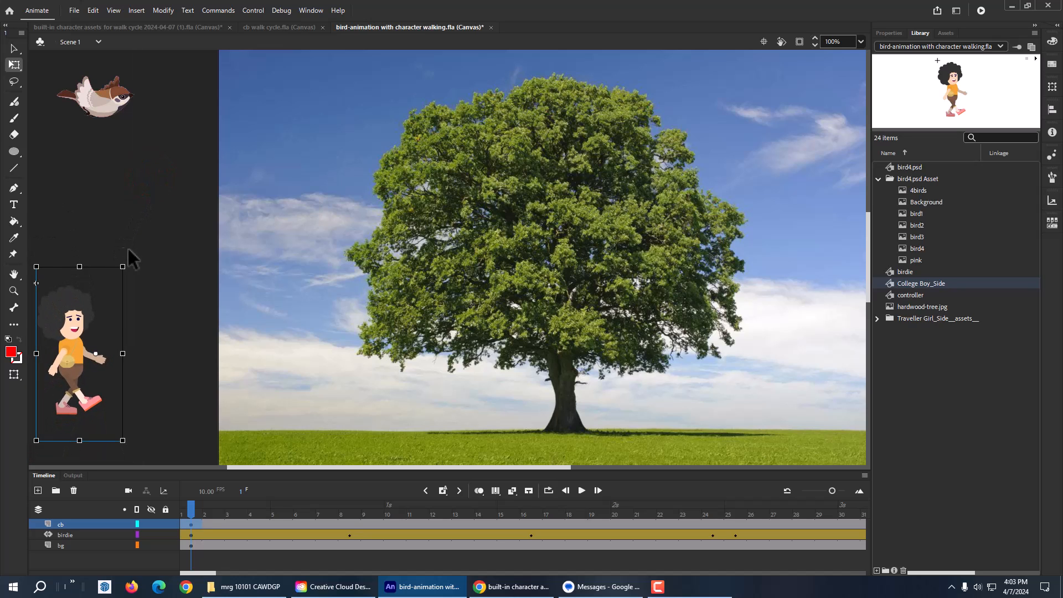
pyautogui.moveTo(108, 304); pyautogui.dragTo(170, 306)
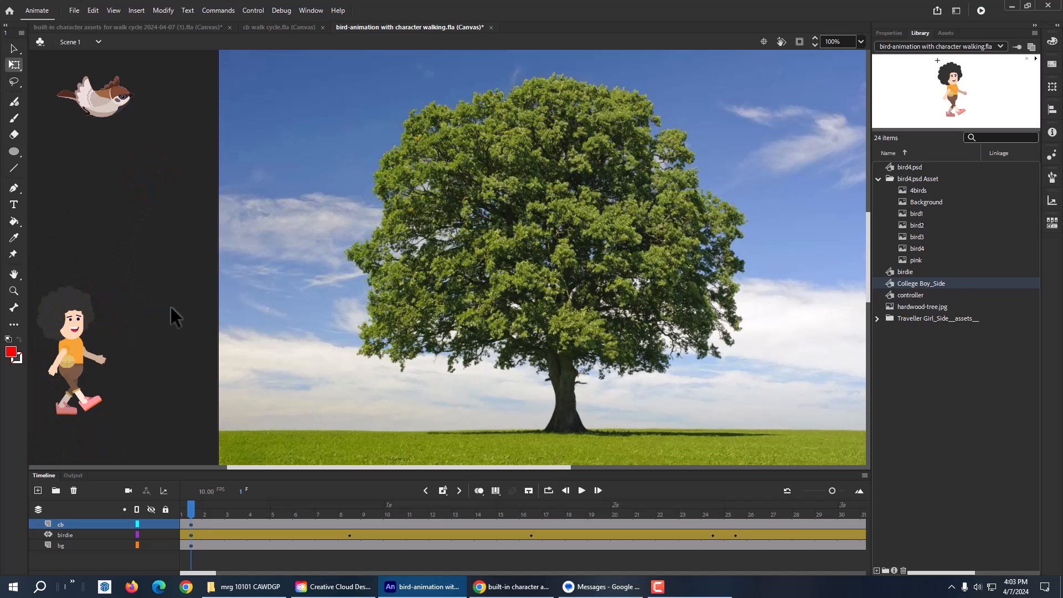
pyautogui.moveTo(75, 348); pyautogui.dragTo(148, 364)
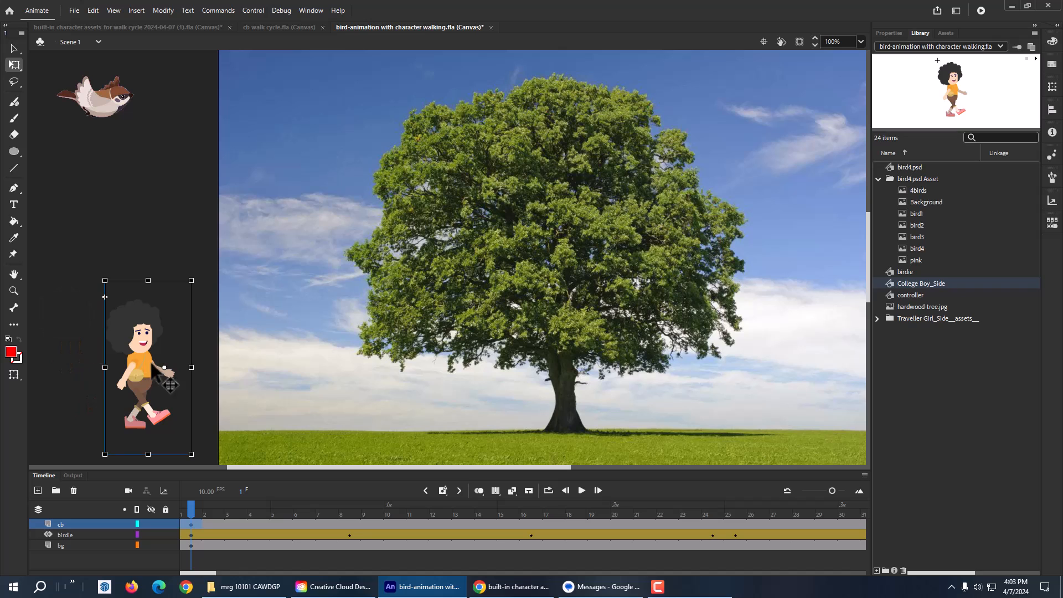
# Create a motion tween on the cb layer and scrub the timeline to check the walk.
pyautogui.rightClick(506, 522)
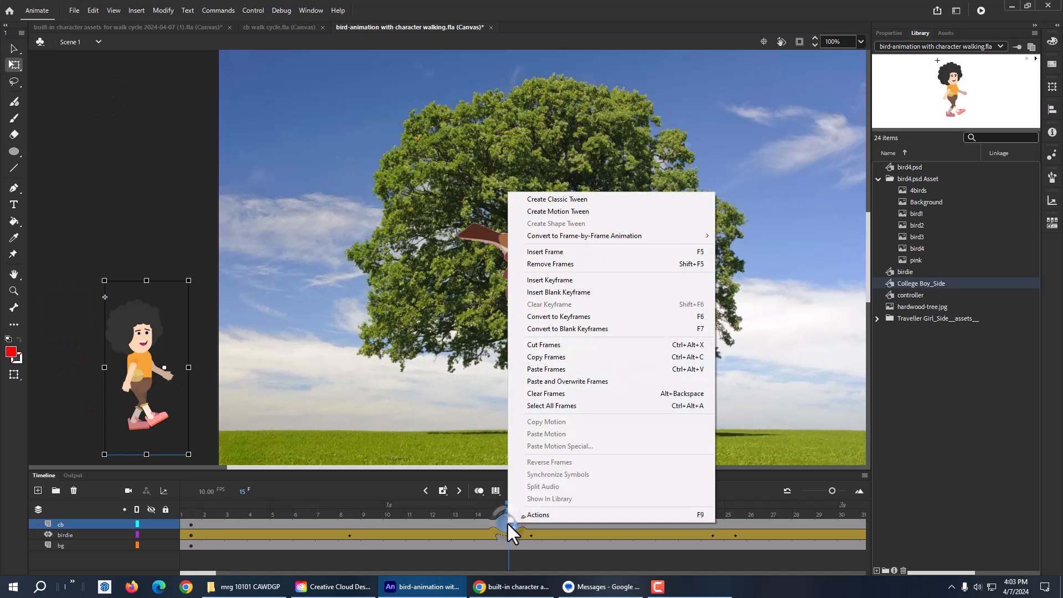
pyautogui.click(569, 211)
pyautogui.moveTo(509, 506)
pyautogui.mouseDown()
pyautogui.moveTo(157, 520)
pyautogui.moveTo(667, 512)
pyautogui.moveTo(494, 516)
pyautogui.mouseUp()
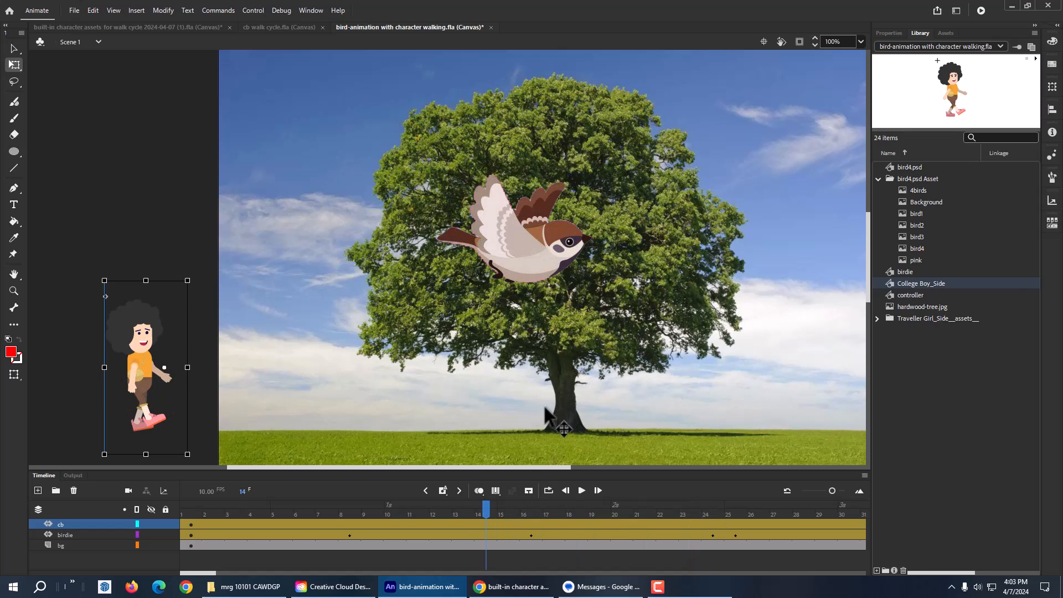
# At frame 40, move the character straight across the scene to just beyond the stage's right edge, and play the animation.
pyautogui.hotkey('ctrl', '-')
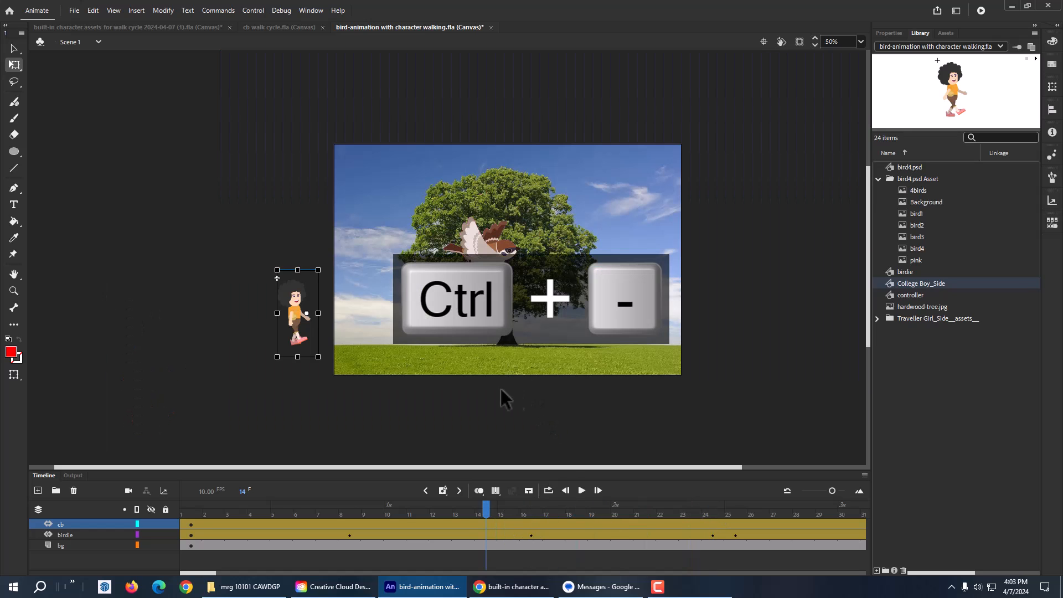
pyautogui.moveTo(483, 501); pyautogui.dragTo(460, 517)
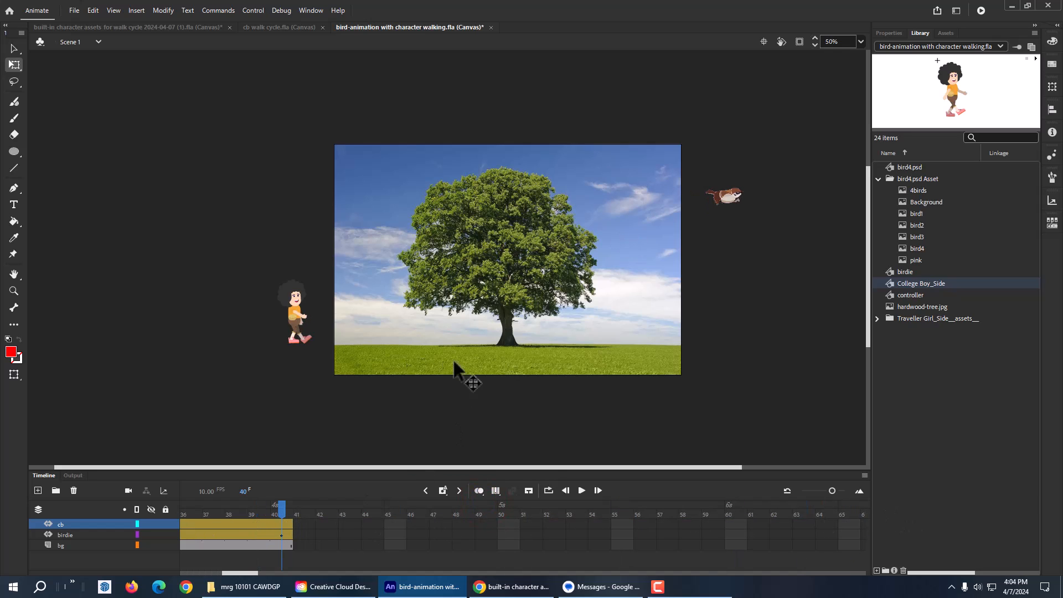
pyautogui.moveTo(297, 321); pyautogui.dragTo(729, 318)
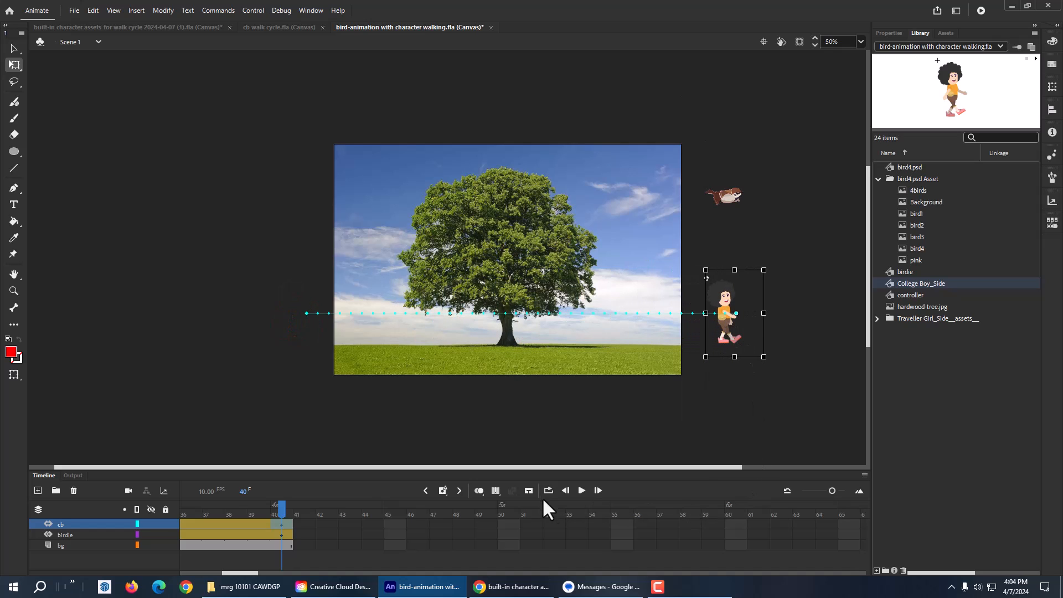
pyautogui.click(579, 491)
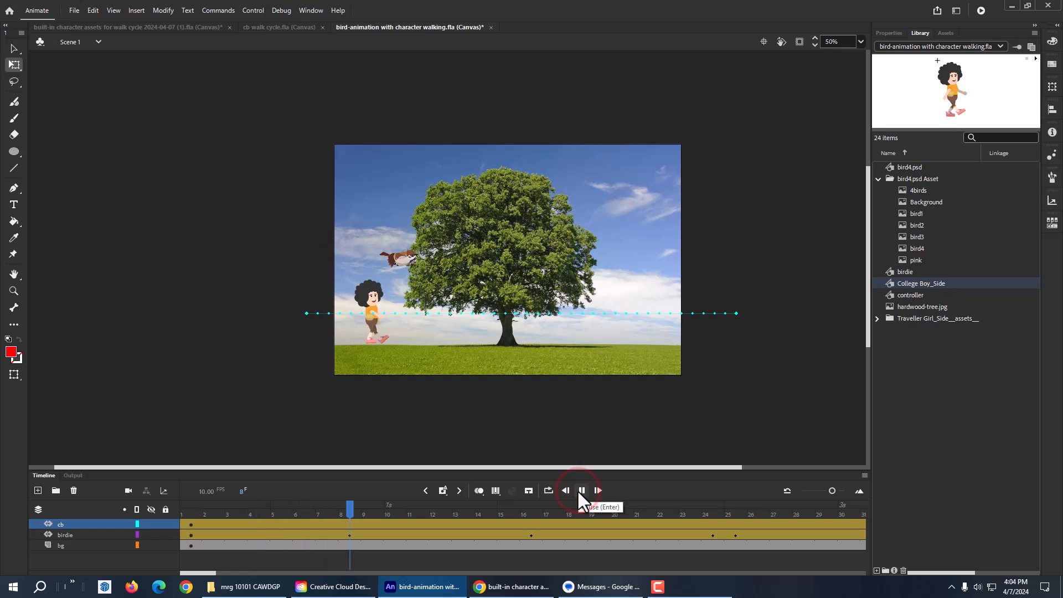